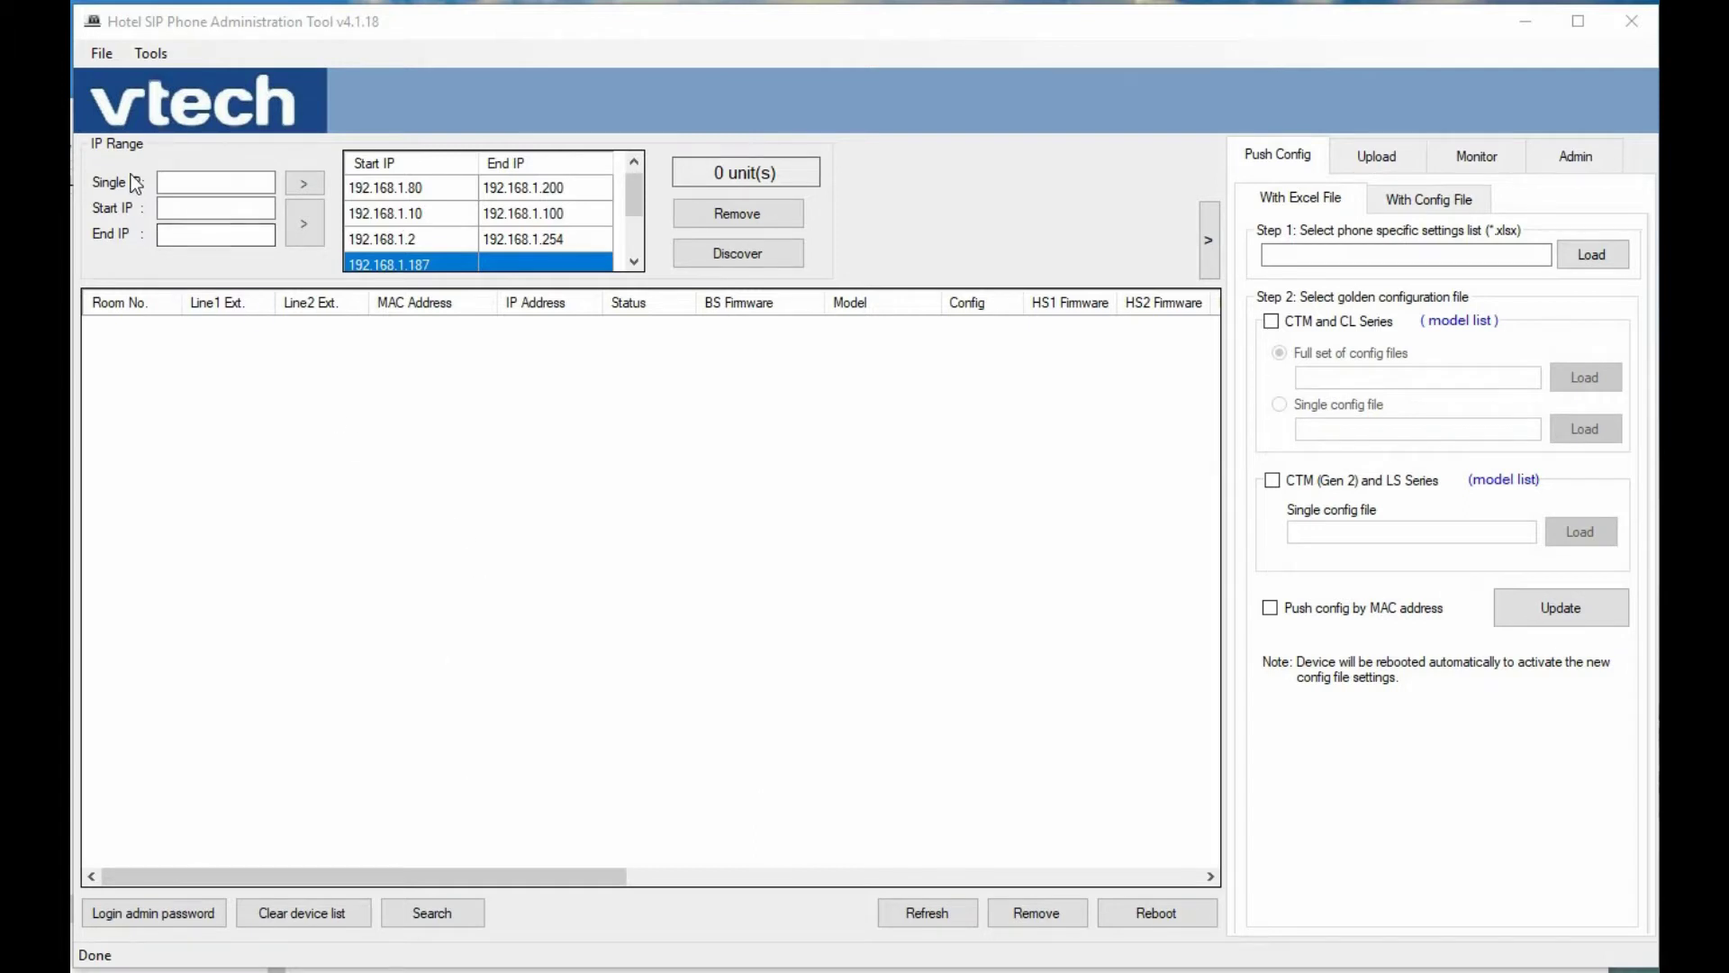
Add the range 192.168.1.2–192.168.1.254 to the IP range list.
{"action": "left_click", "coordinate": [174, 184]}
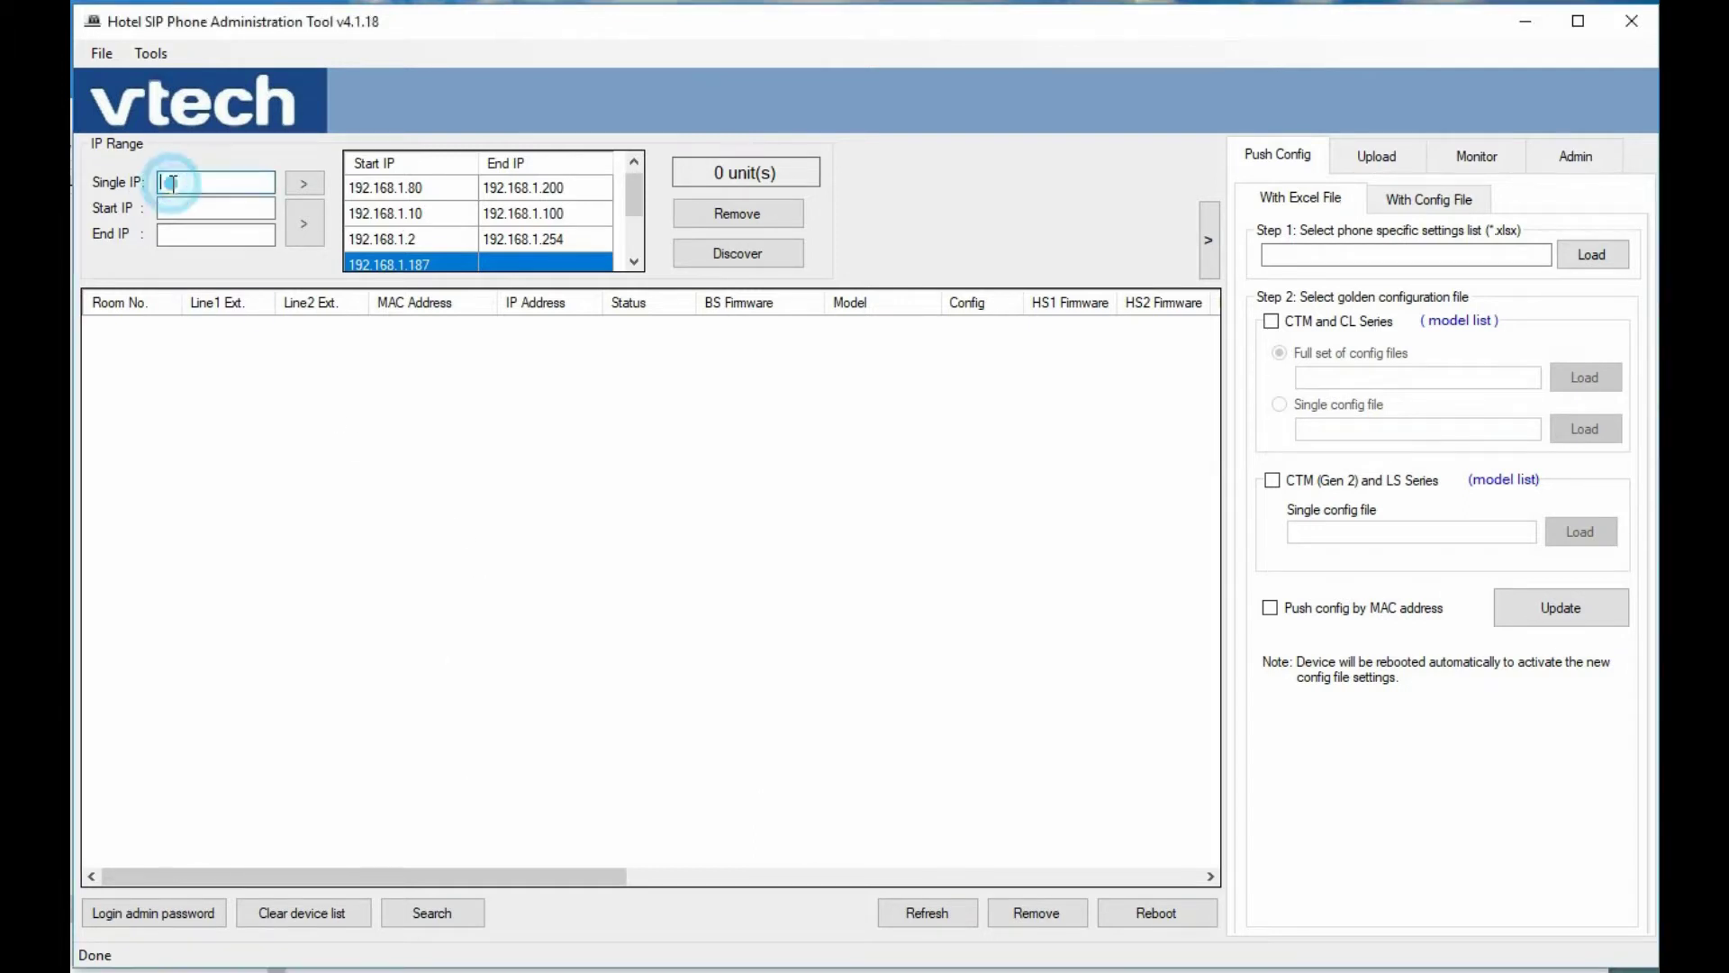
{"action": "left_click", "coordinate": [189, 235]}
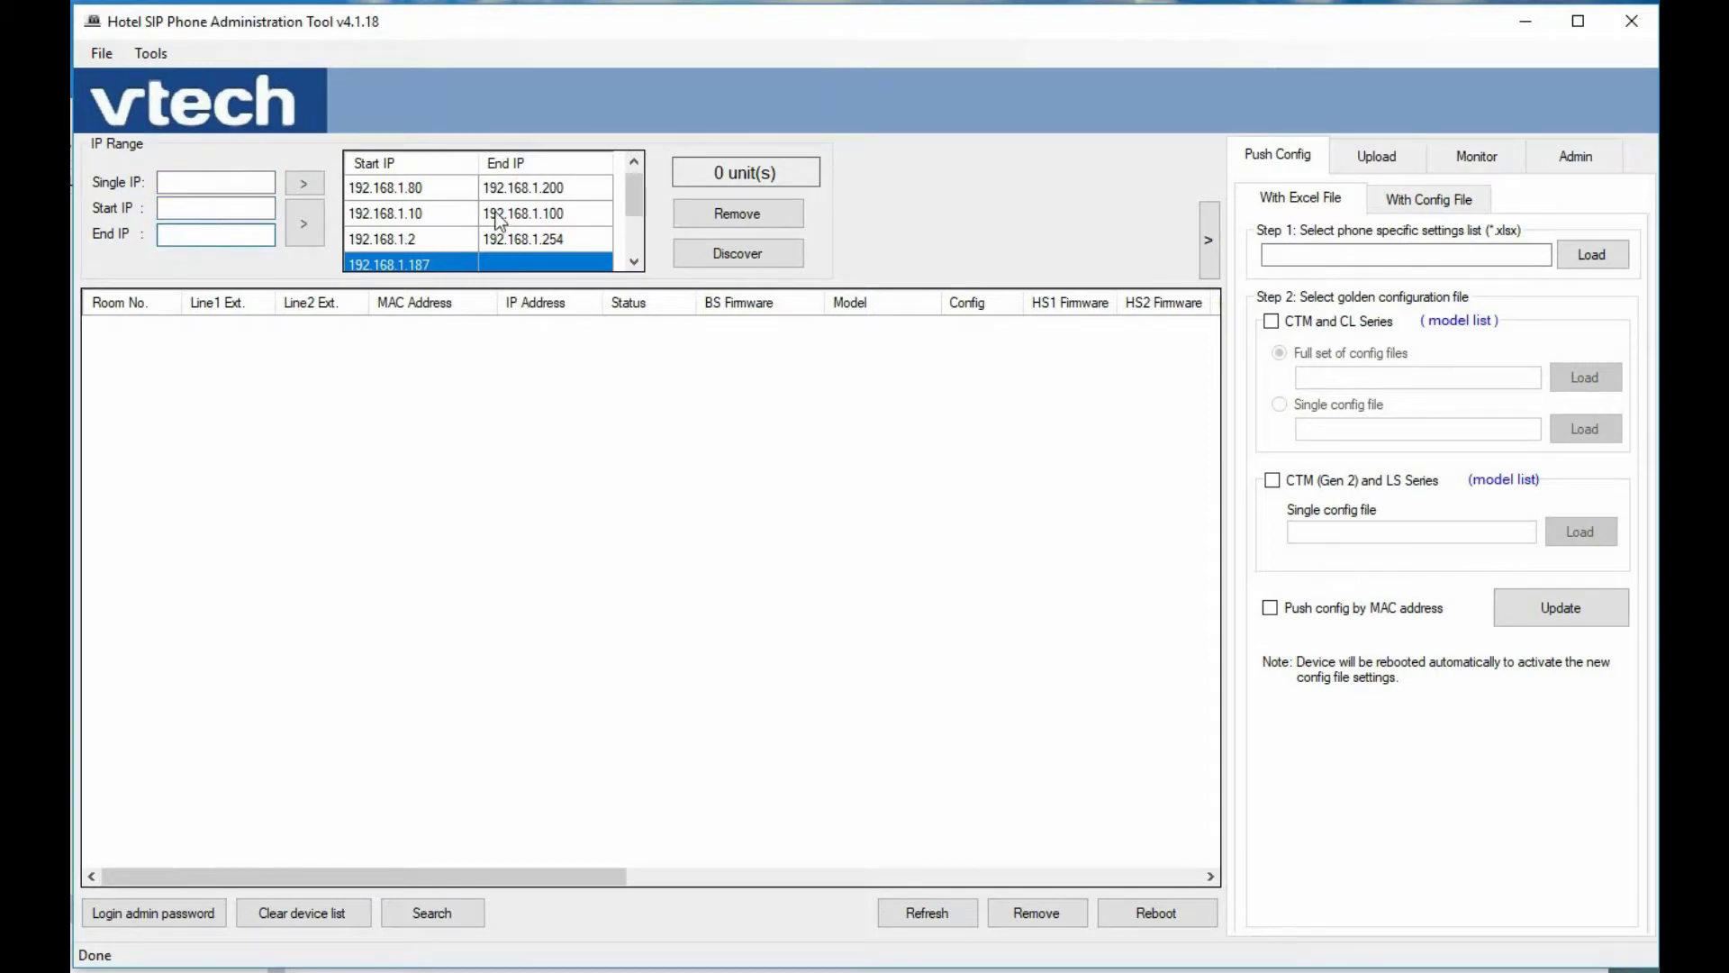
{"action": "mouse_move", "coordinate": [638, 193]}
{"action": "left_mouse_down"}
{"action": "mouse_move", "coordinate": [638, 270]}
{"action": "mouse_move", "coordinate": [634, 179]}
{"action": "left_mouse_up"}
{"action": "left_click", "coordinate": [450, 188]}
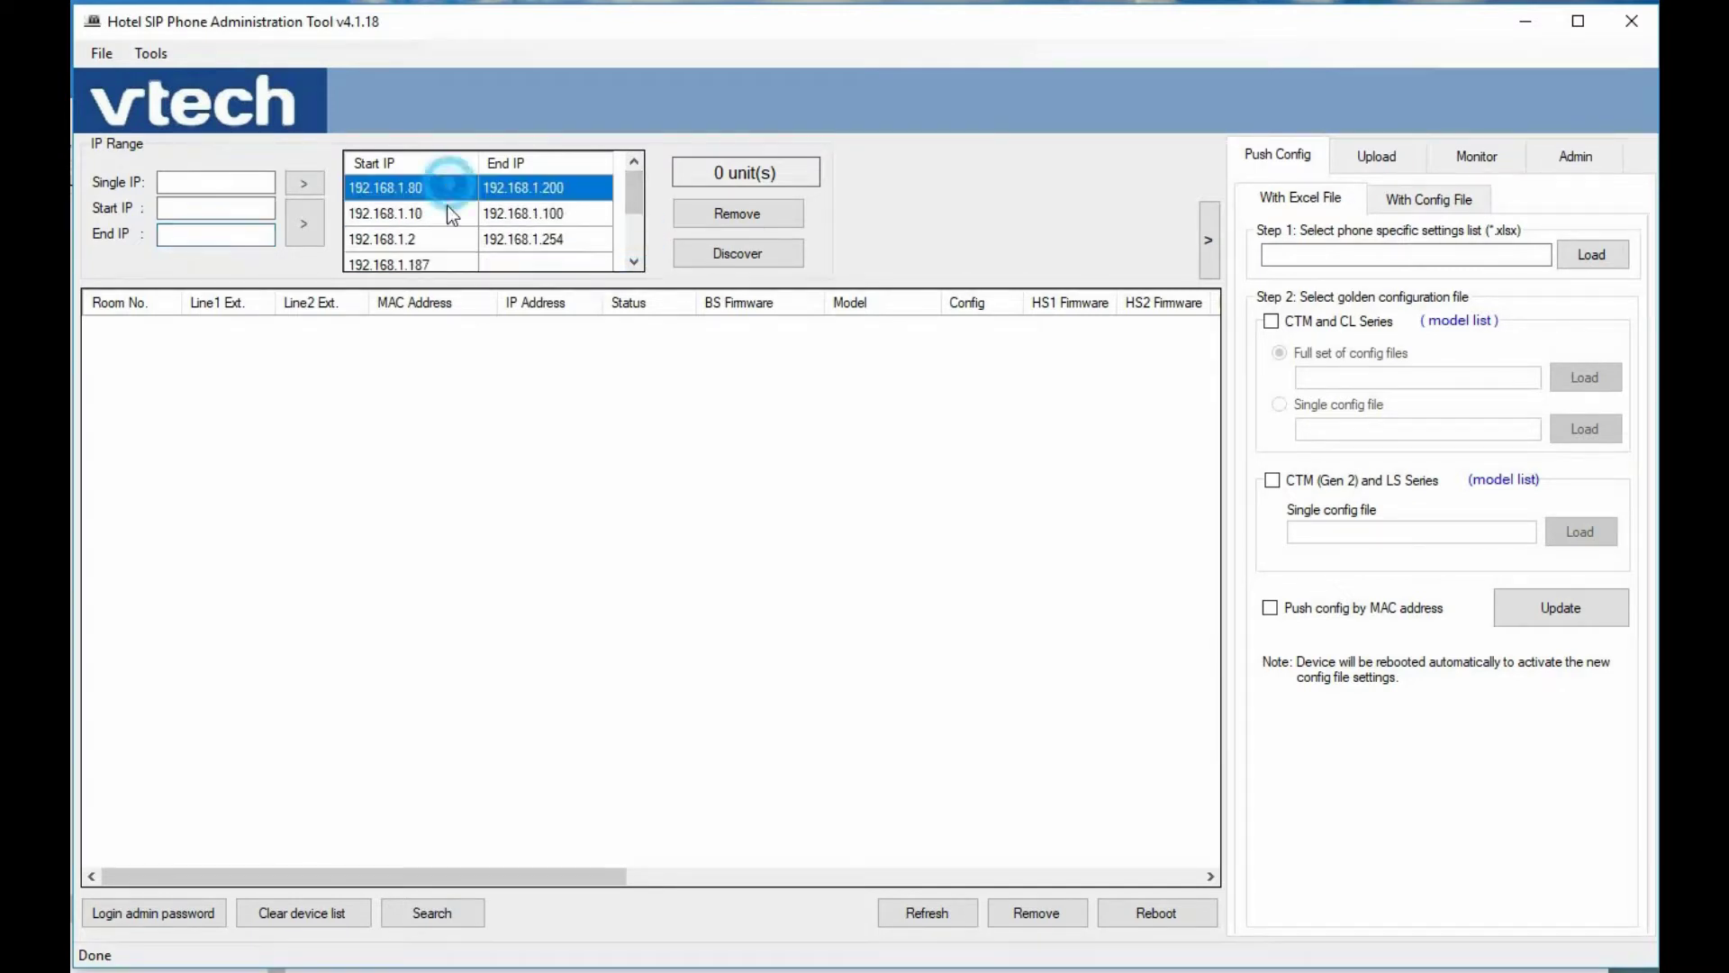
{"action": "left_click_drag", "start_coordinate": [642, 206], "coordinate": [639, 243]}
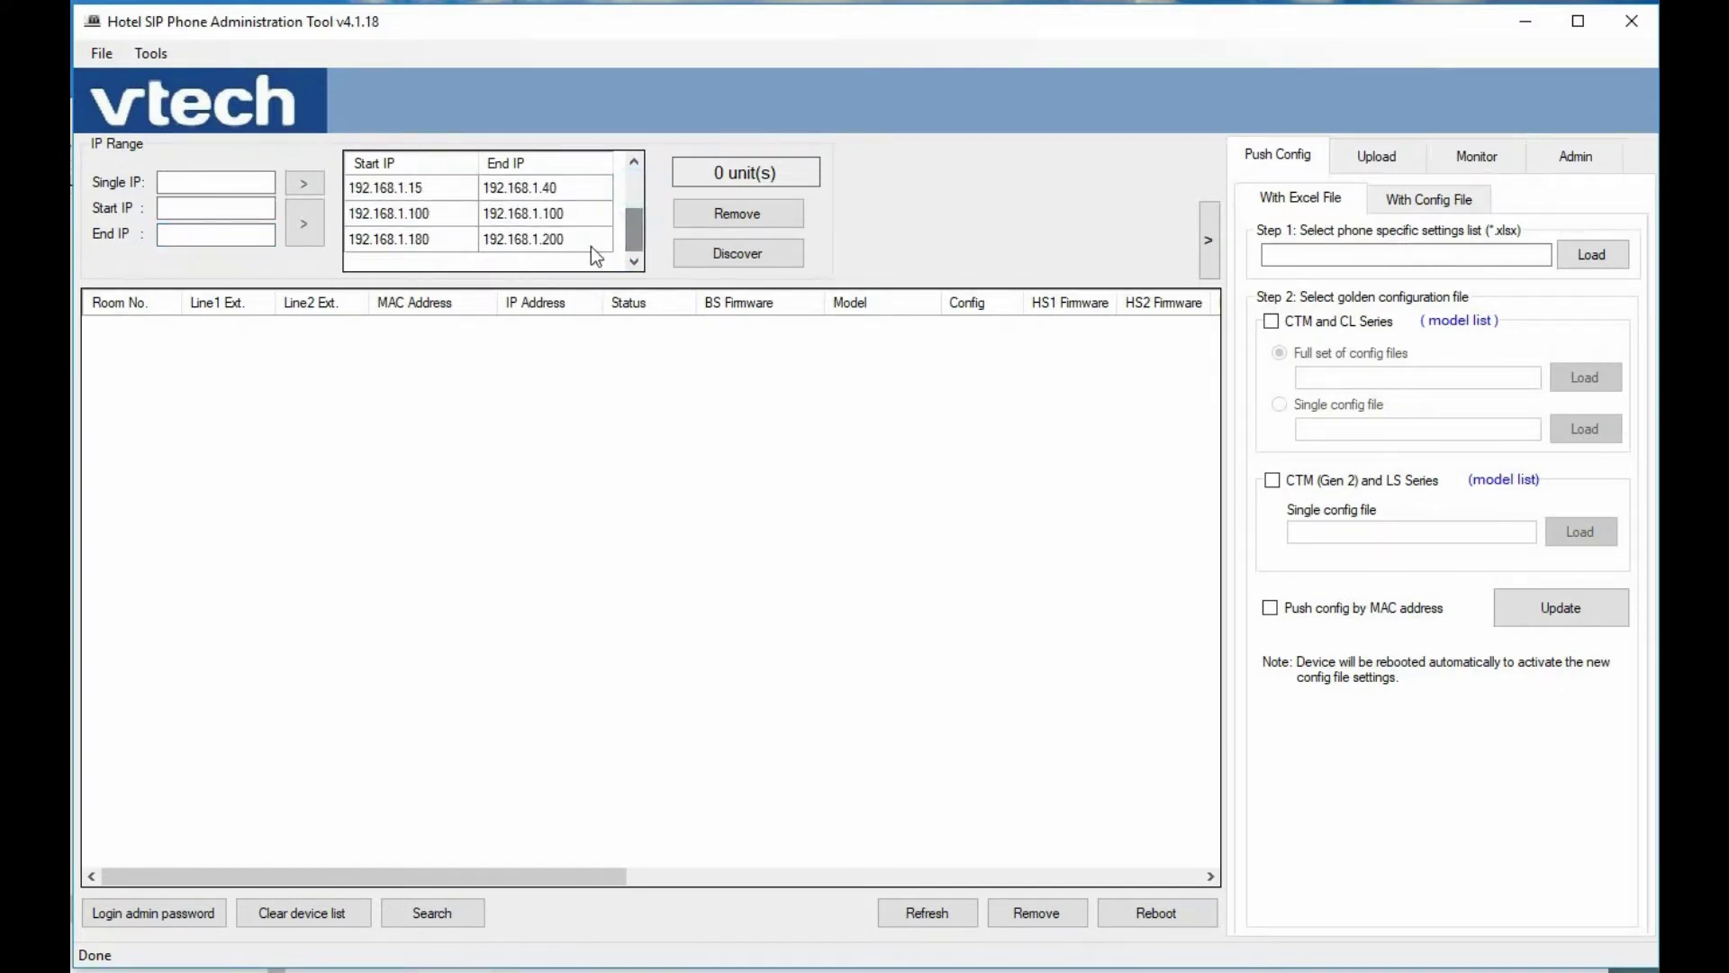
{"action": "left_click", "coordinate": [430, 189]}
{"action": "key", "text": "Delete"}
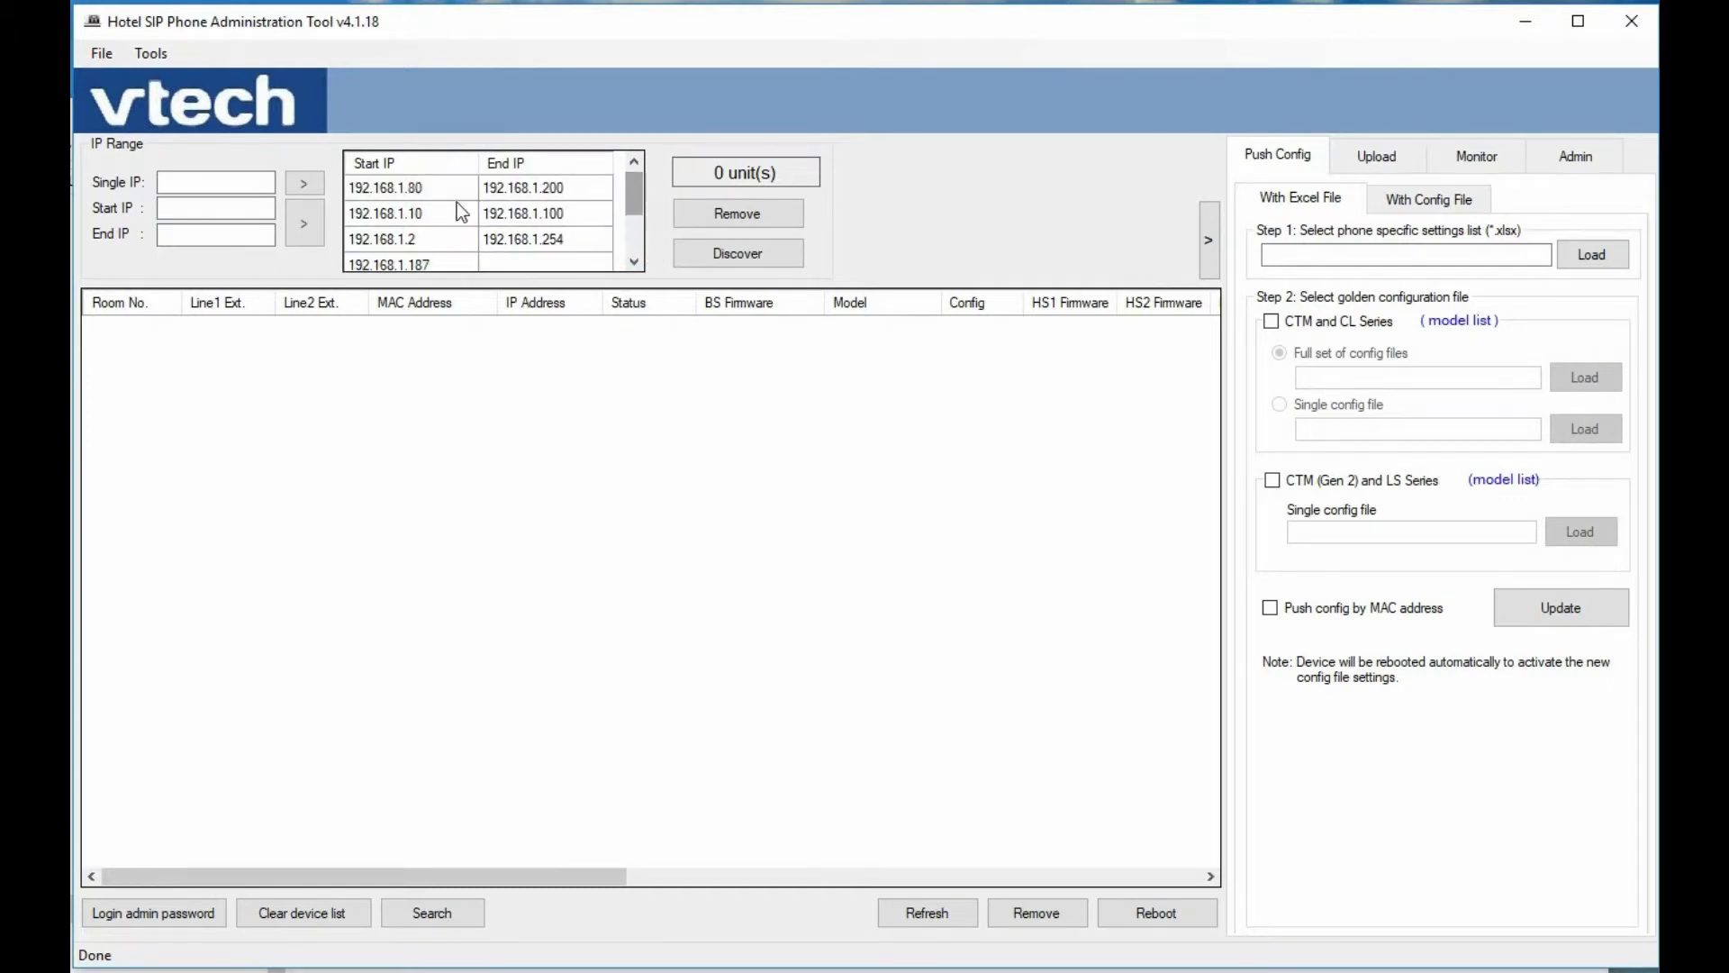
{"action": "left_click_drag", "start_coordinate": [634, 193], "coordinate": [644, 228]}
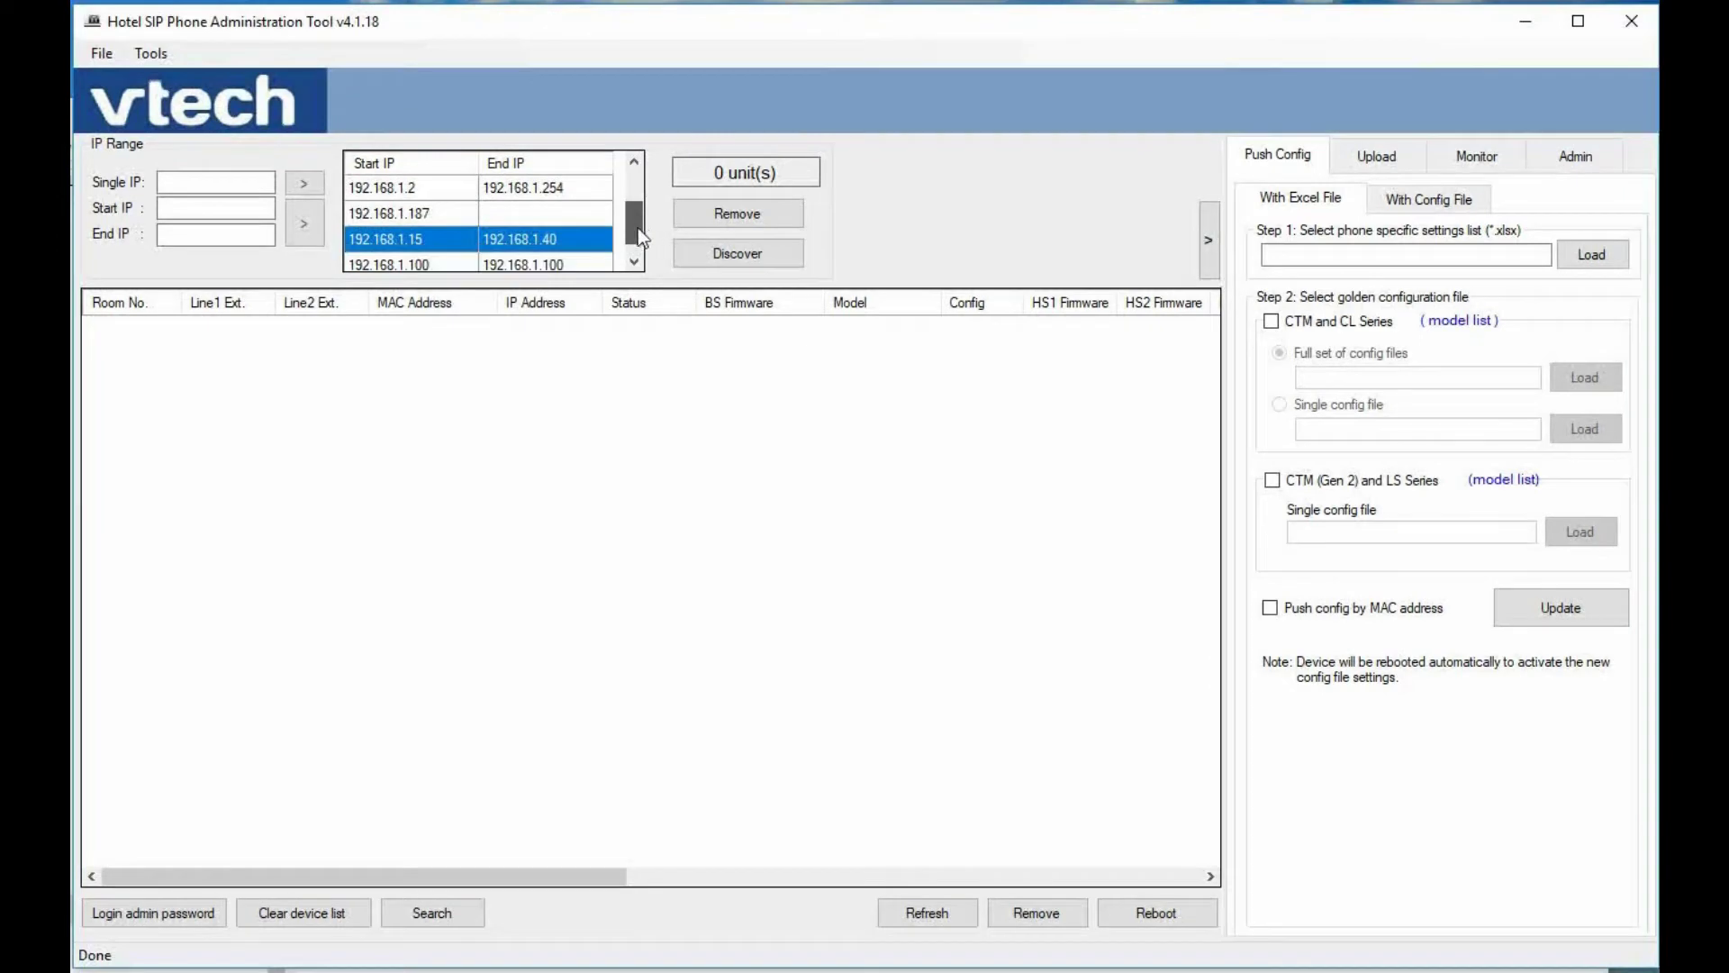
{"action": "left_click", "coordinate": [208, 211]}
{"action": "type", "text": "192.168.1.2192.168.1.2"}
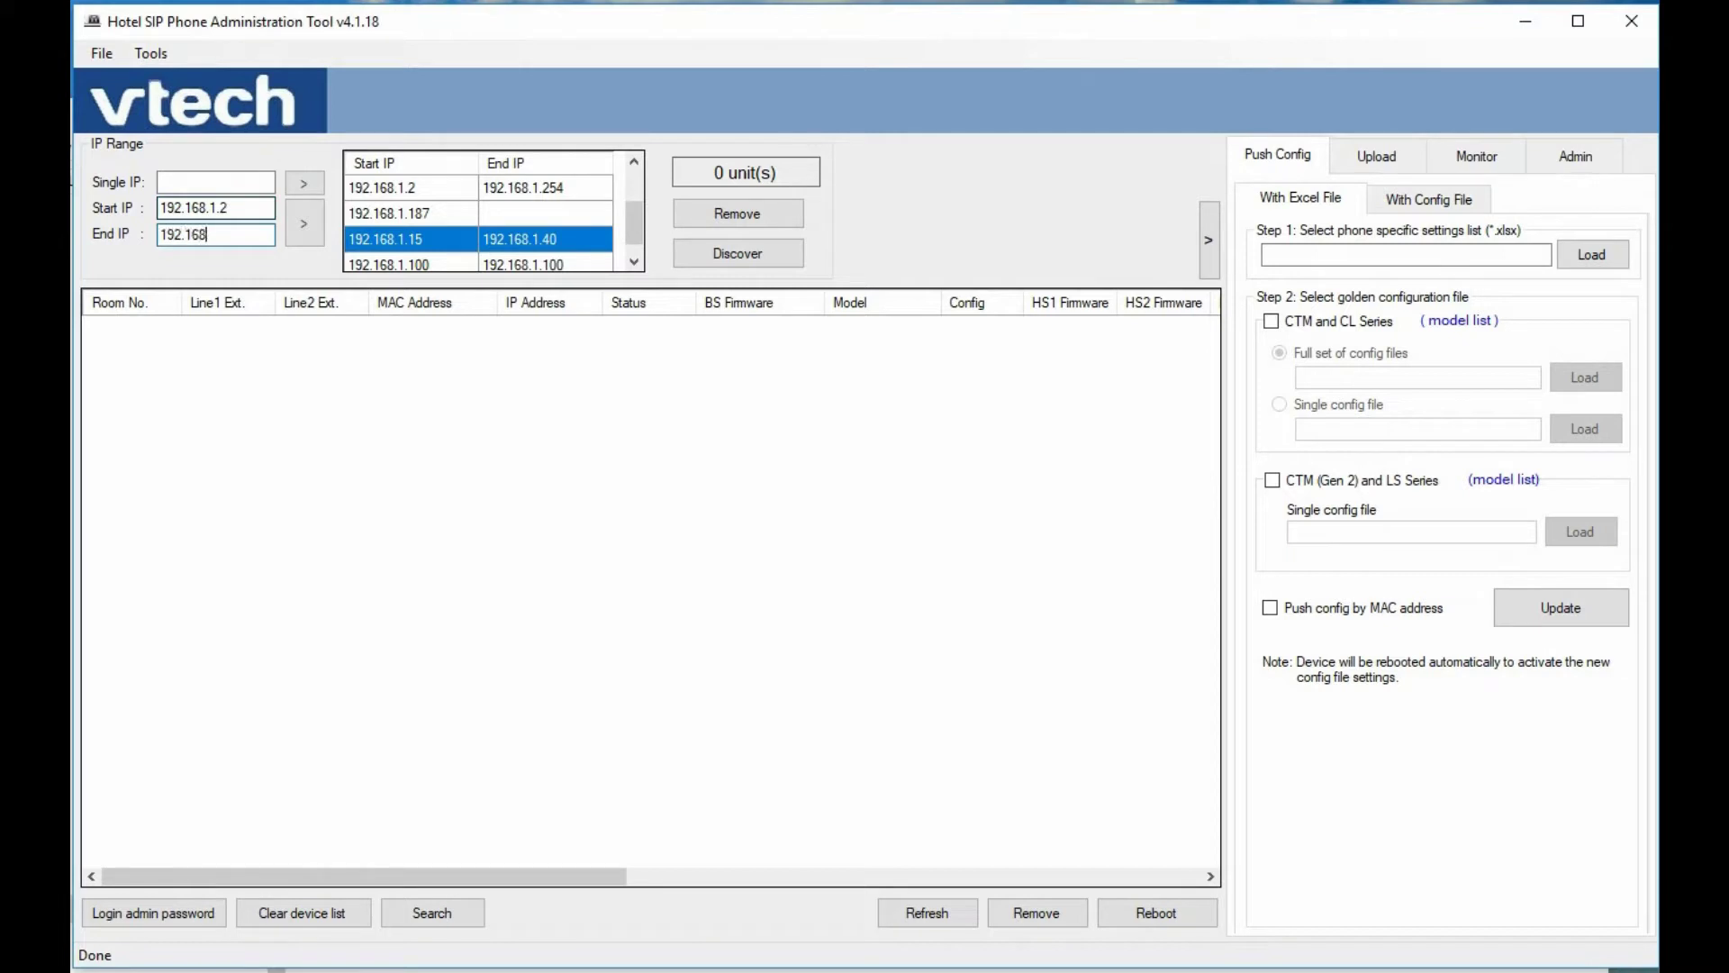
{"action": "type", "text": "54"}
{"action": "left_click", "coordinate": [309, 230]}
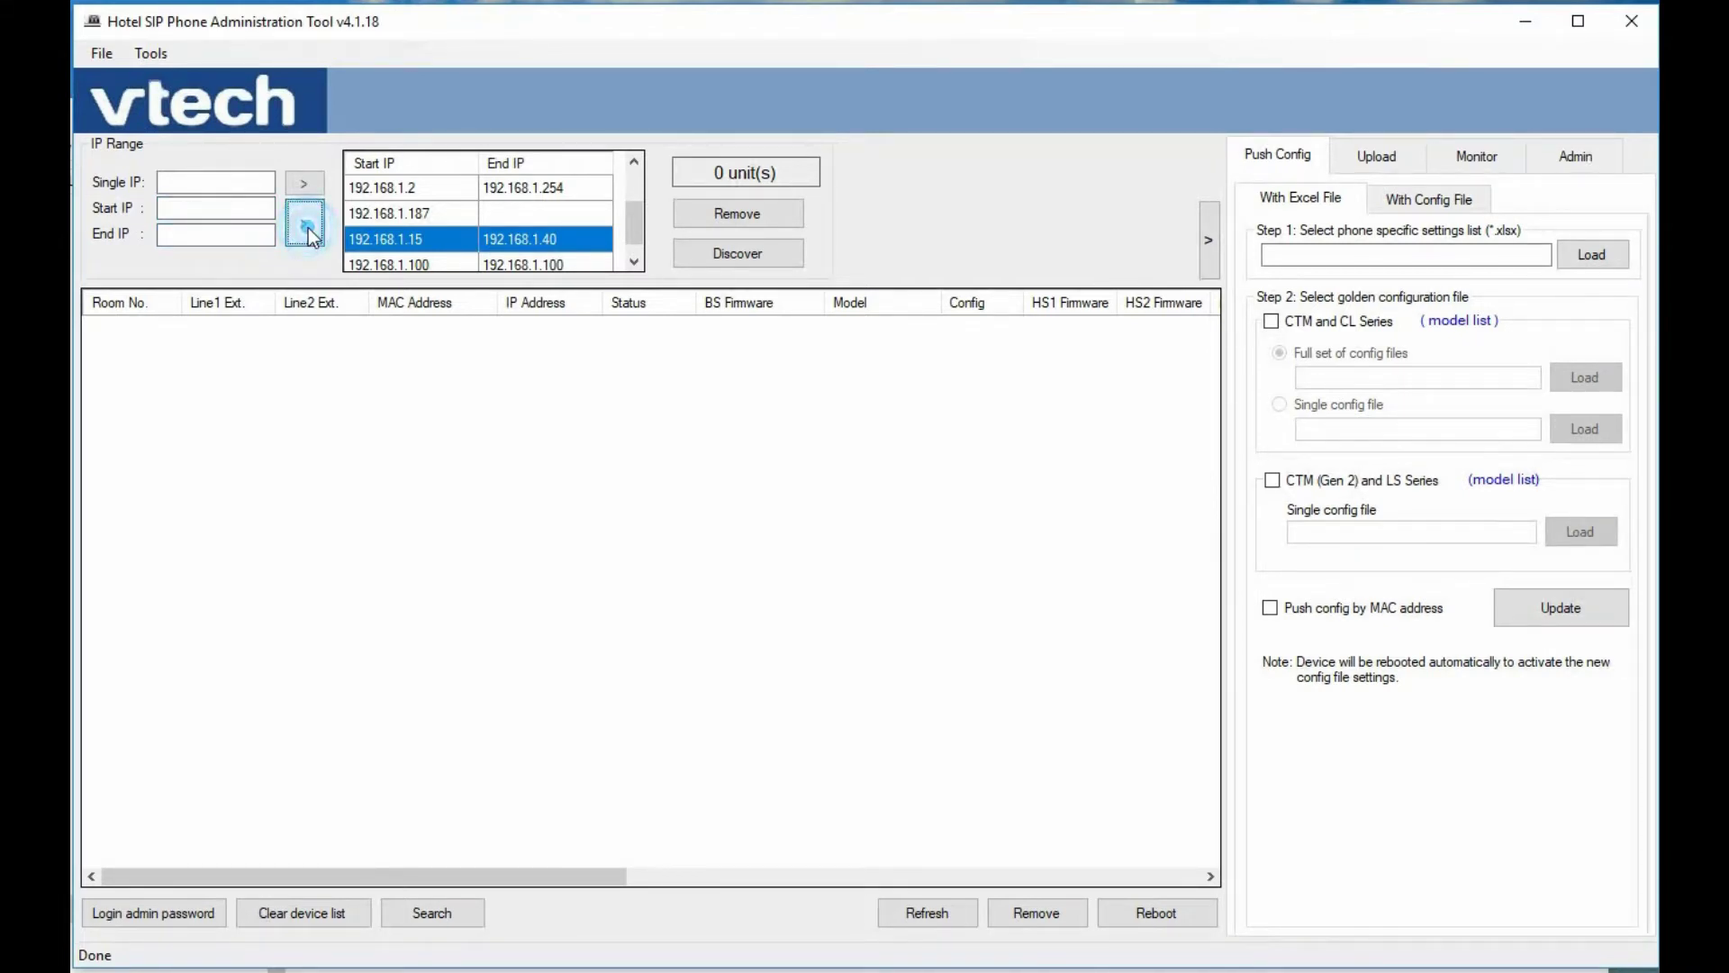
Multi-select the 192.168.1.15–40, 192.168.1.100 and 192.168.1.180–200 ranges in the list.
{"action": "left_click_drag", "start_coordinate": [634, 215], "coordinate": [640, 179]}
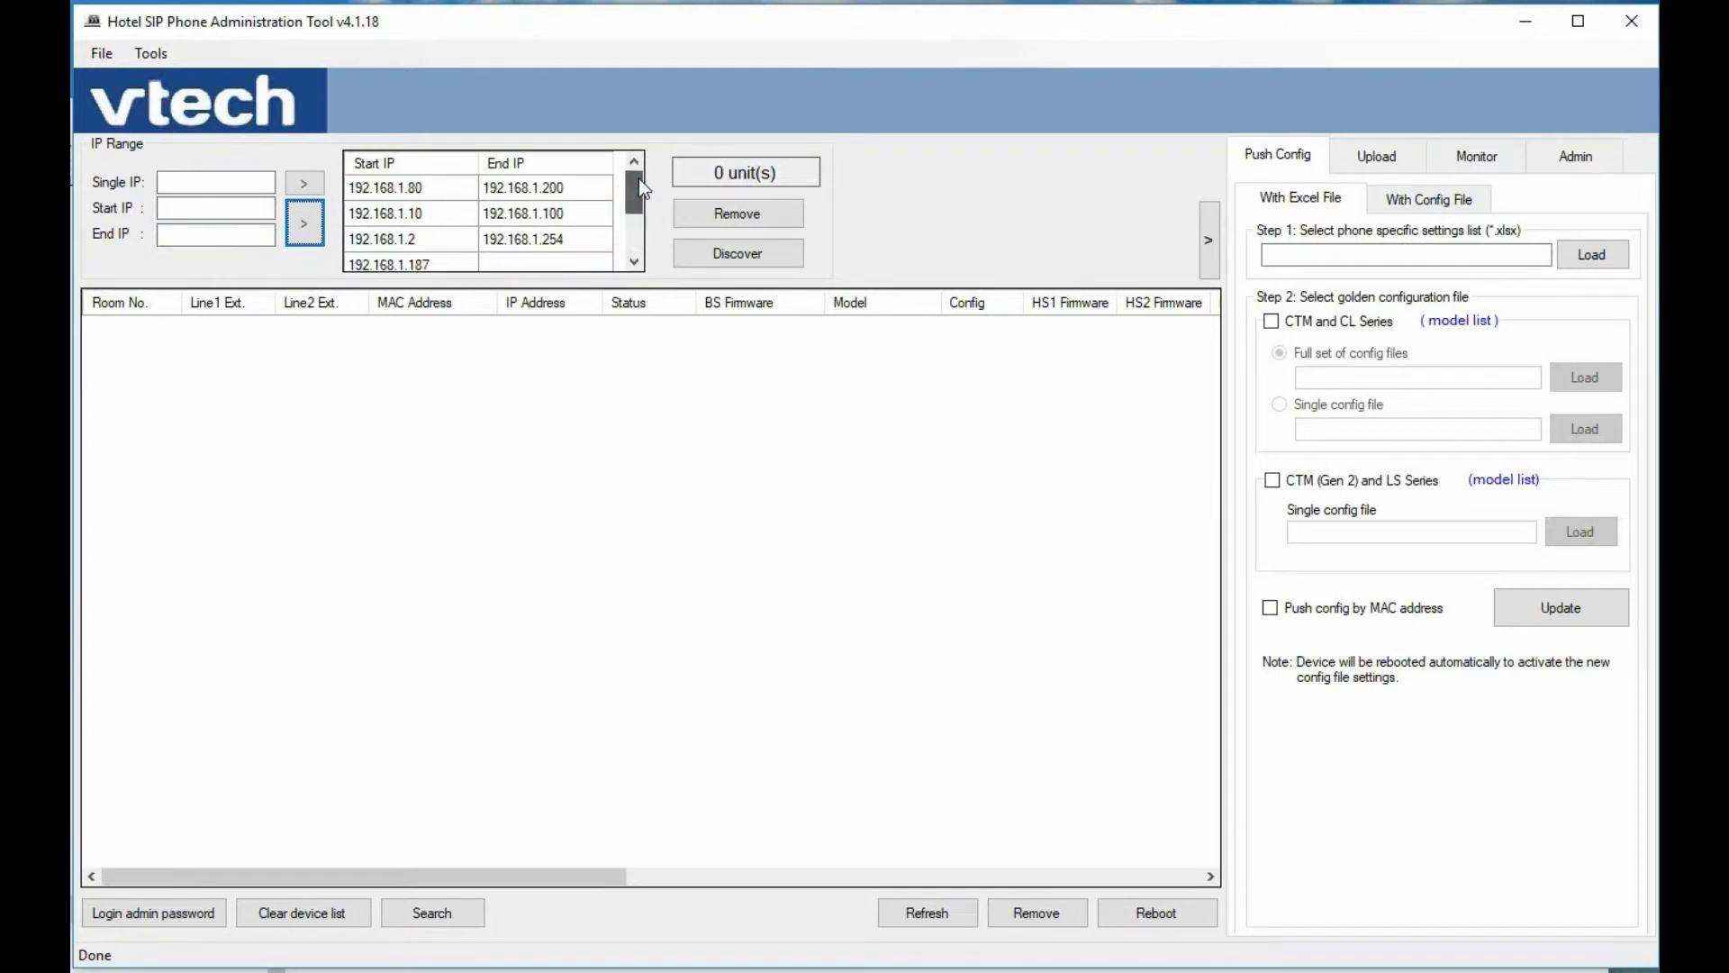
{"action": "left_click", "coordinate": [577, 240]}
{"action": "left_click", "coordinate": [571, 214]}
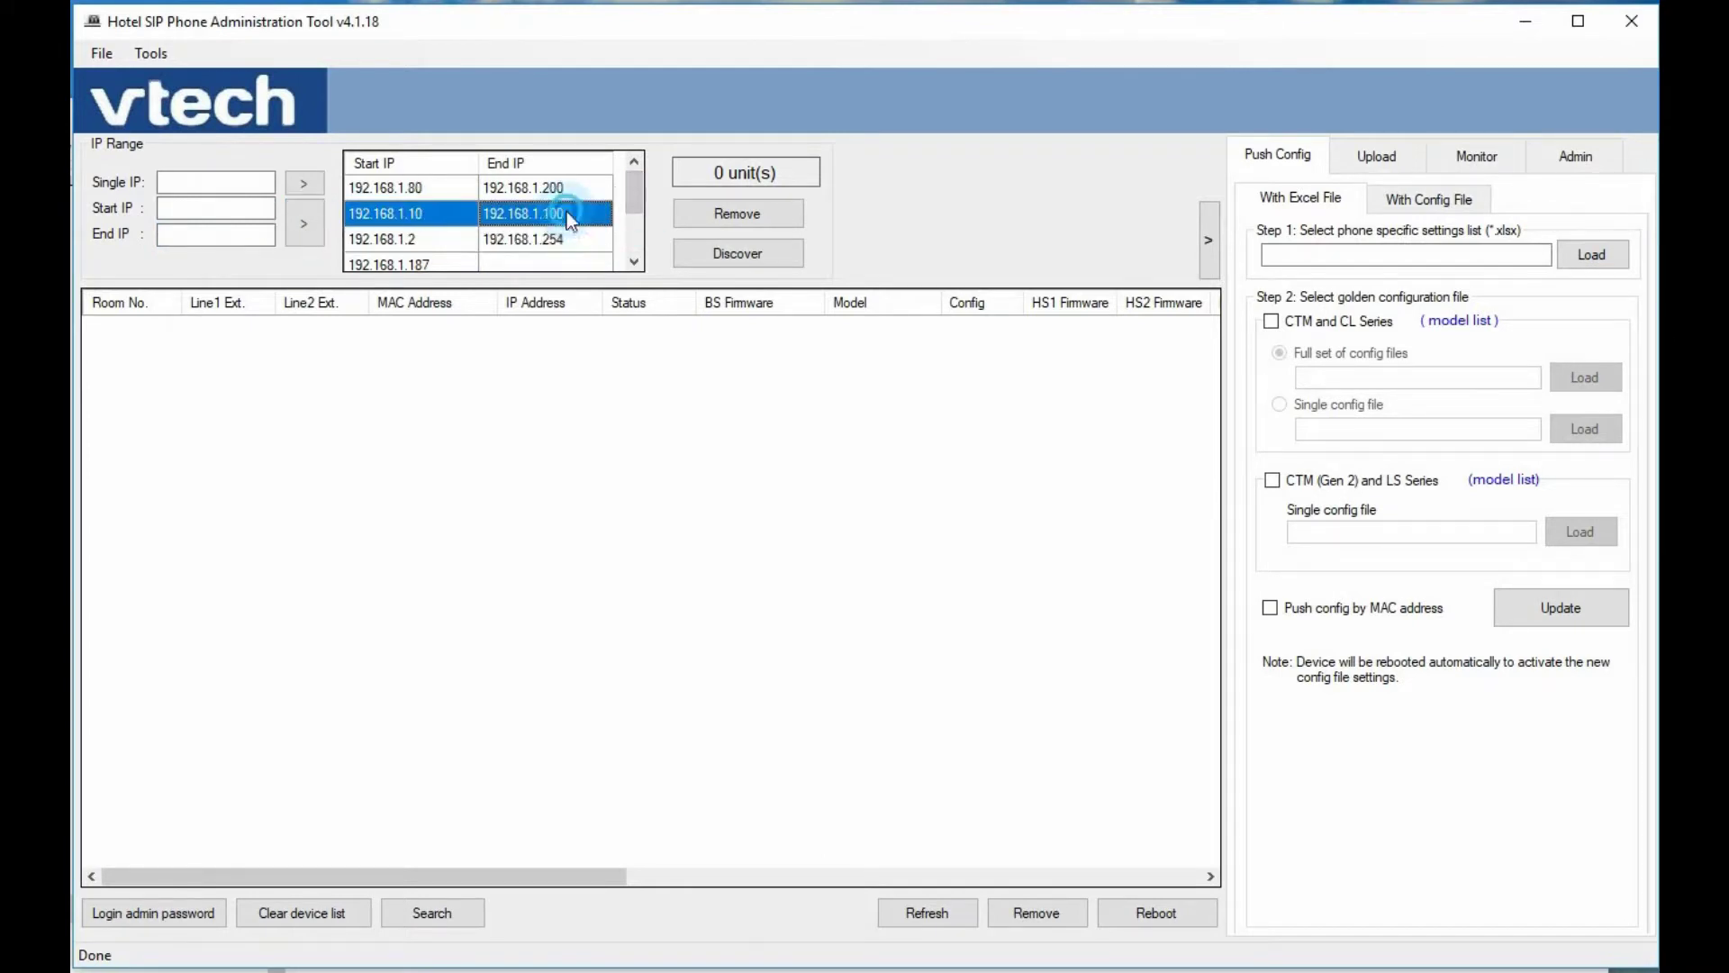
{"action": "left_click", "coordinate": [570, 188]}
{"action": "left_click", "coordinate": [566, 240]}
{"action": "left_click_drag", "start_coordinate": [634, 189], "coordinate": [631, 232]}
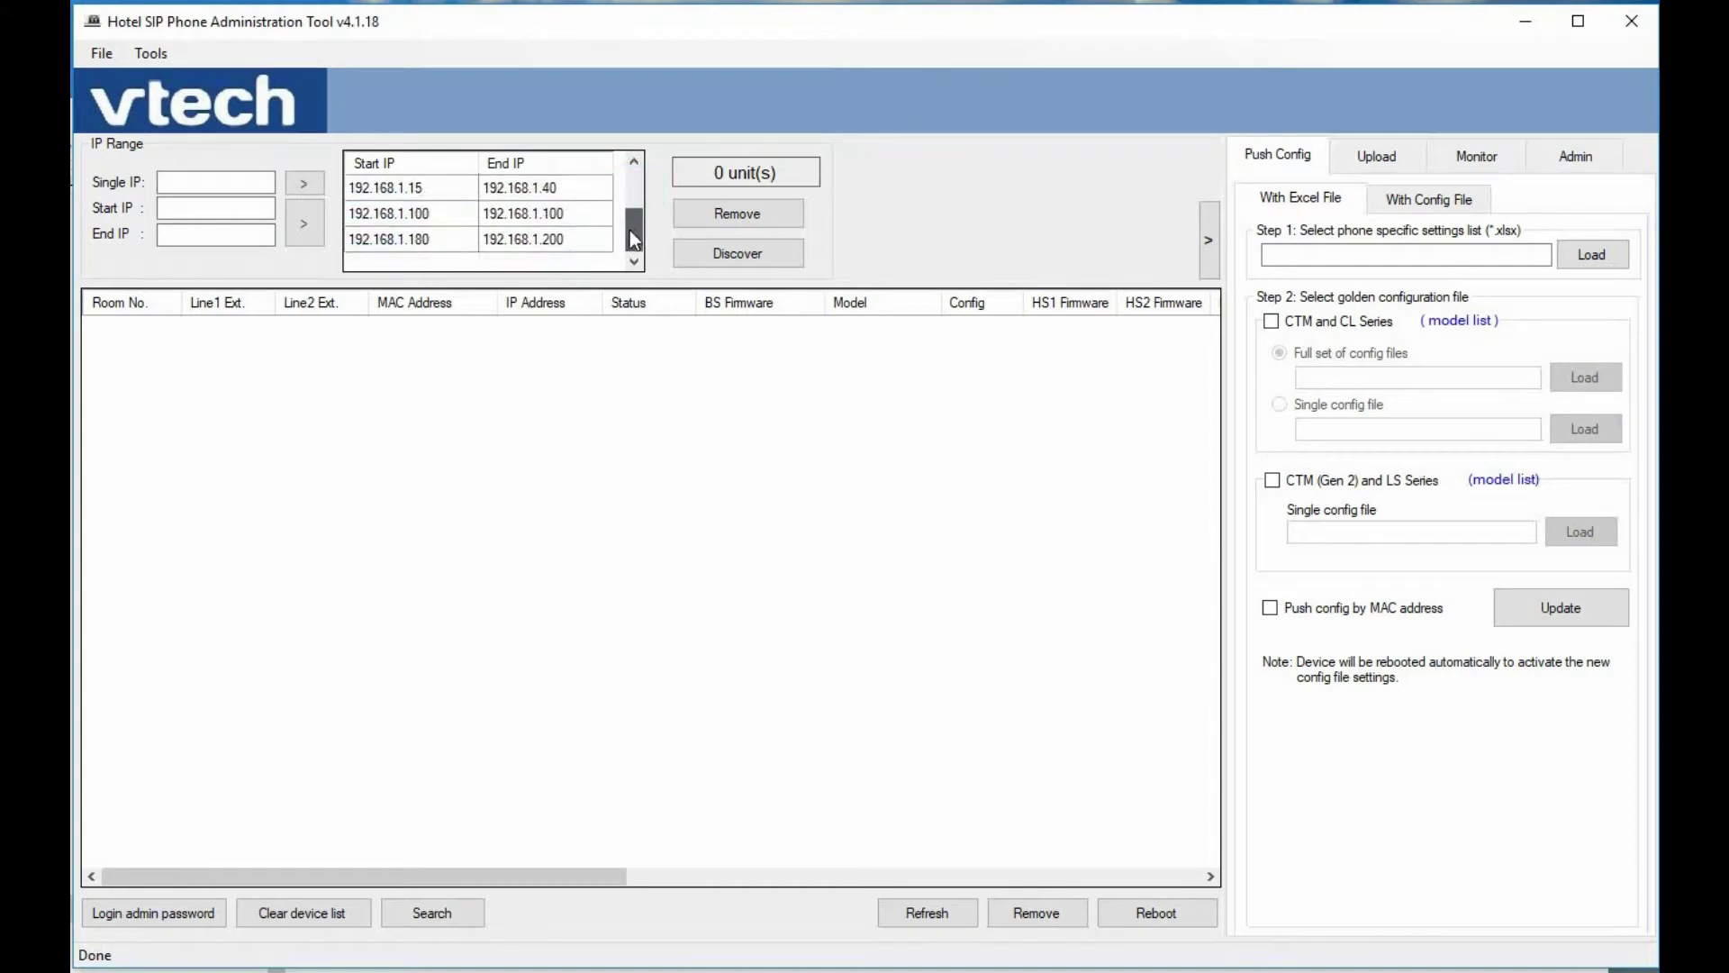
{"action": "left_click", "coordinate": [450, 186]}
{"action": "left_click", "coordinate": [450, 216], "text": "shift"}
{"action": "left_click", "coordinate": [457, 241], "text": "shift"}
{"action": "left_click_drag", "start_coordinate": [642, 232], "coordinate": [635, 233]}
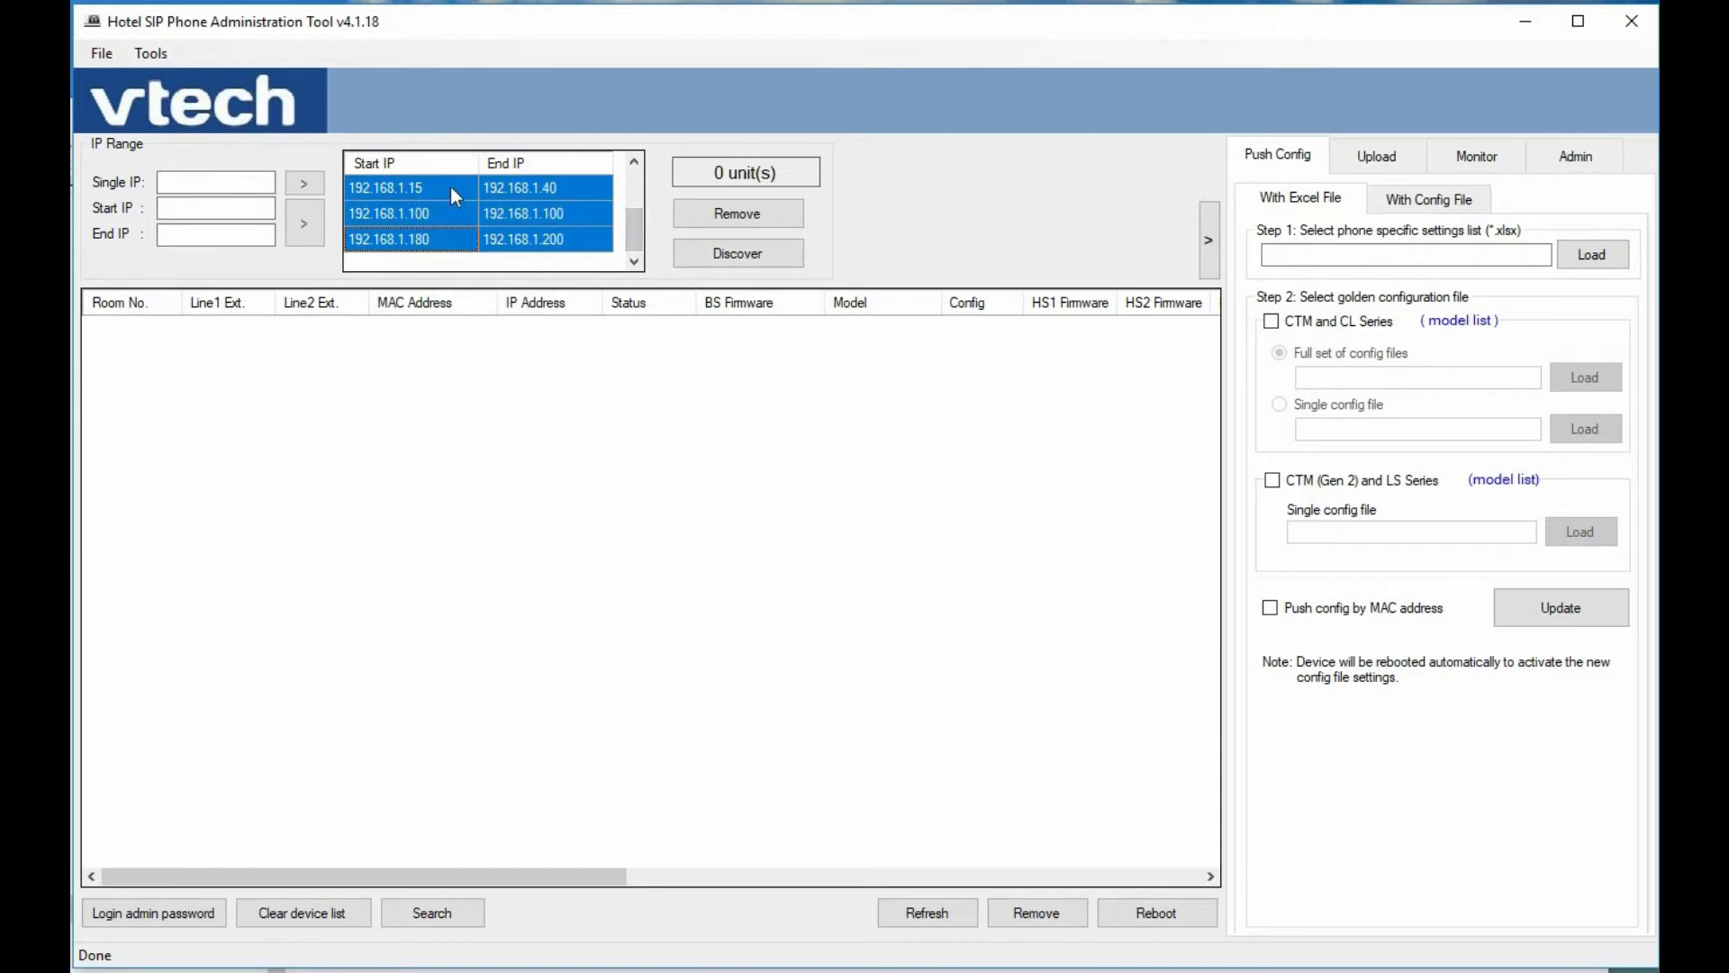
Run discovery on the three selected ranges and open the File menu.
{"action": "left_click", "coordinate": [746, 259]}
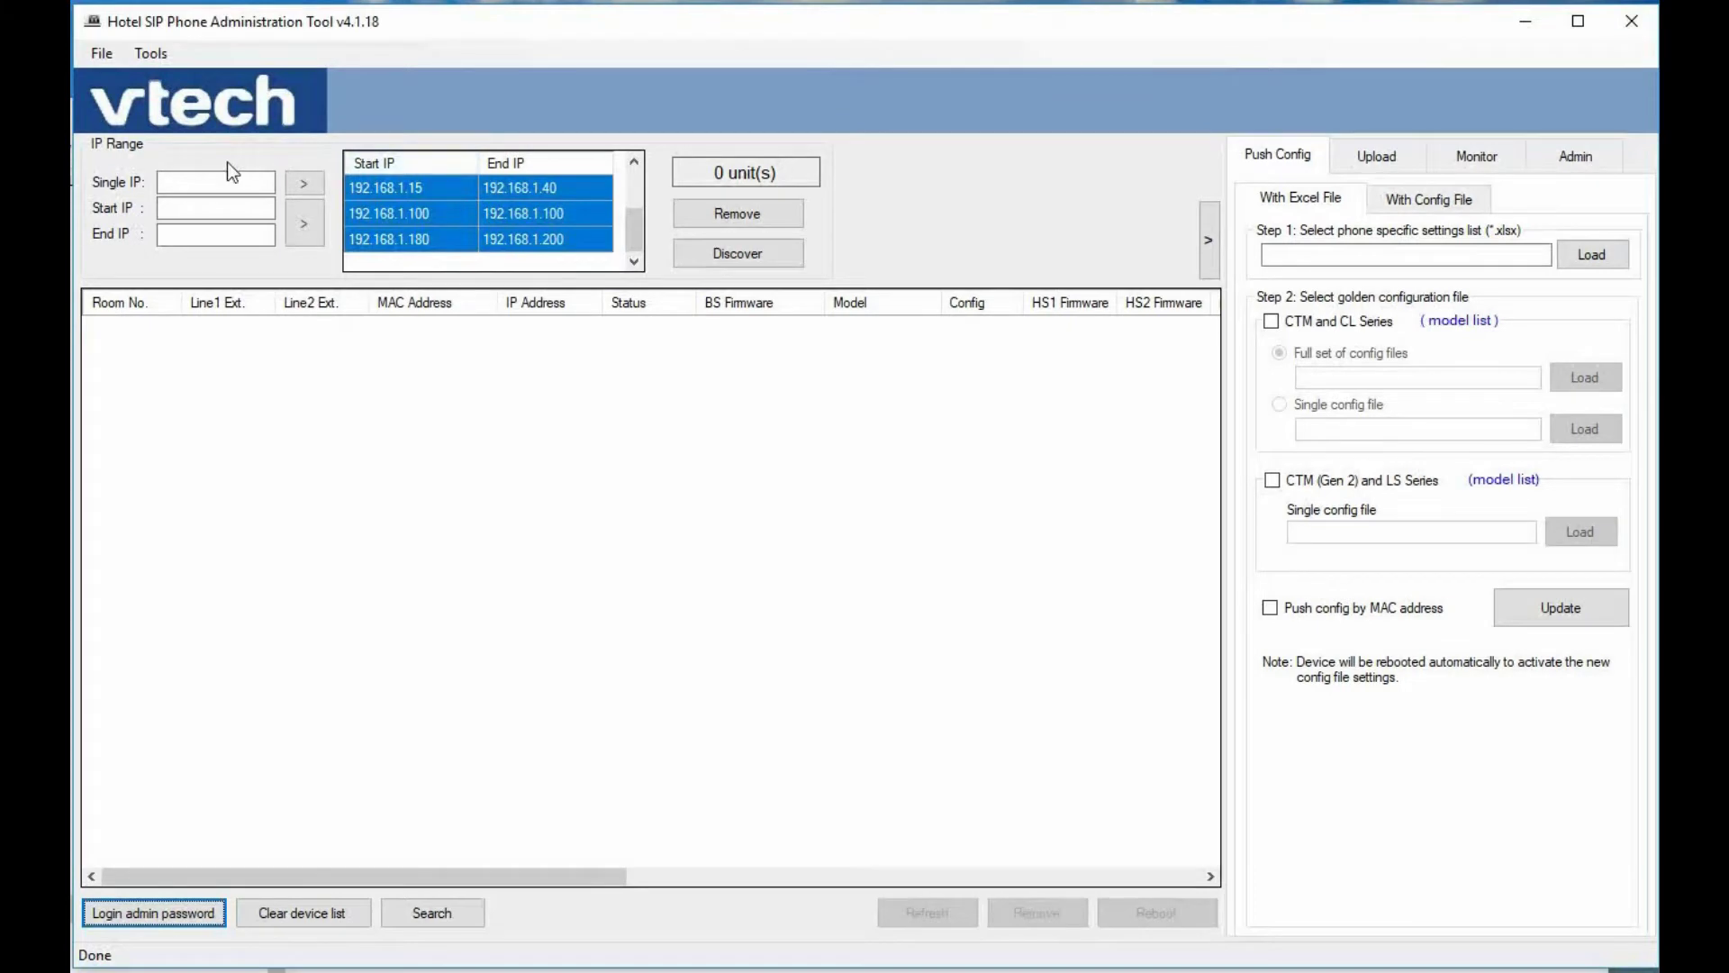
{"action": "left_click", "coordinate": [99, 54]}
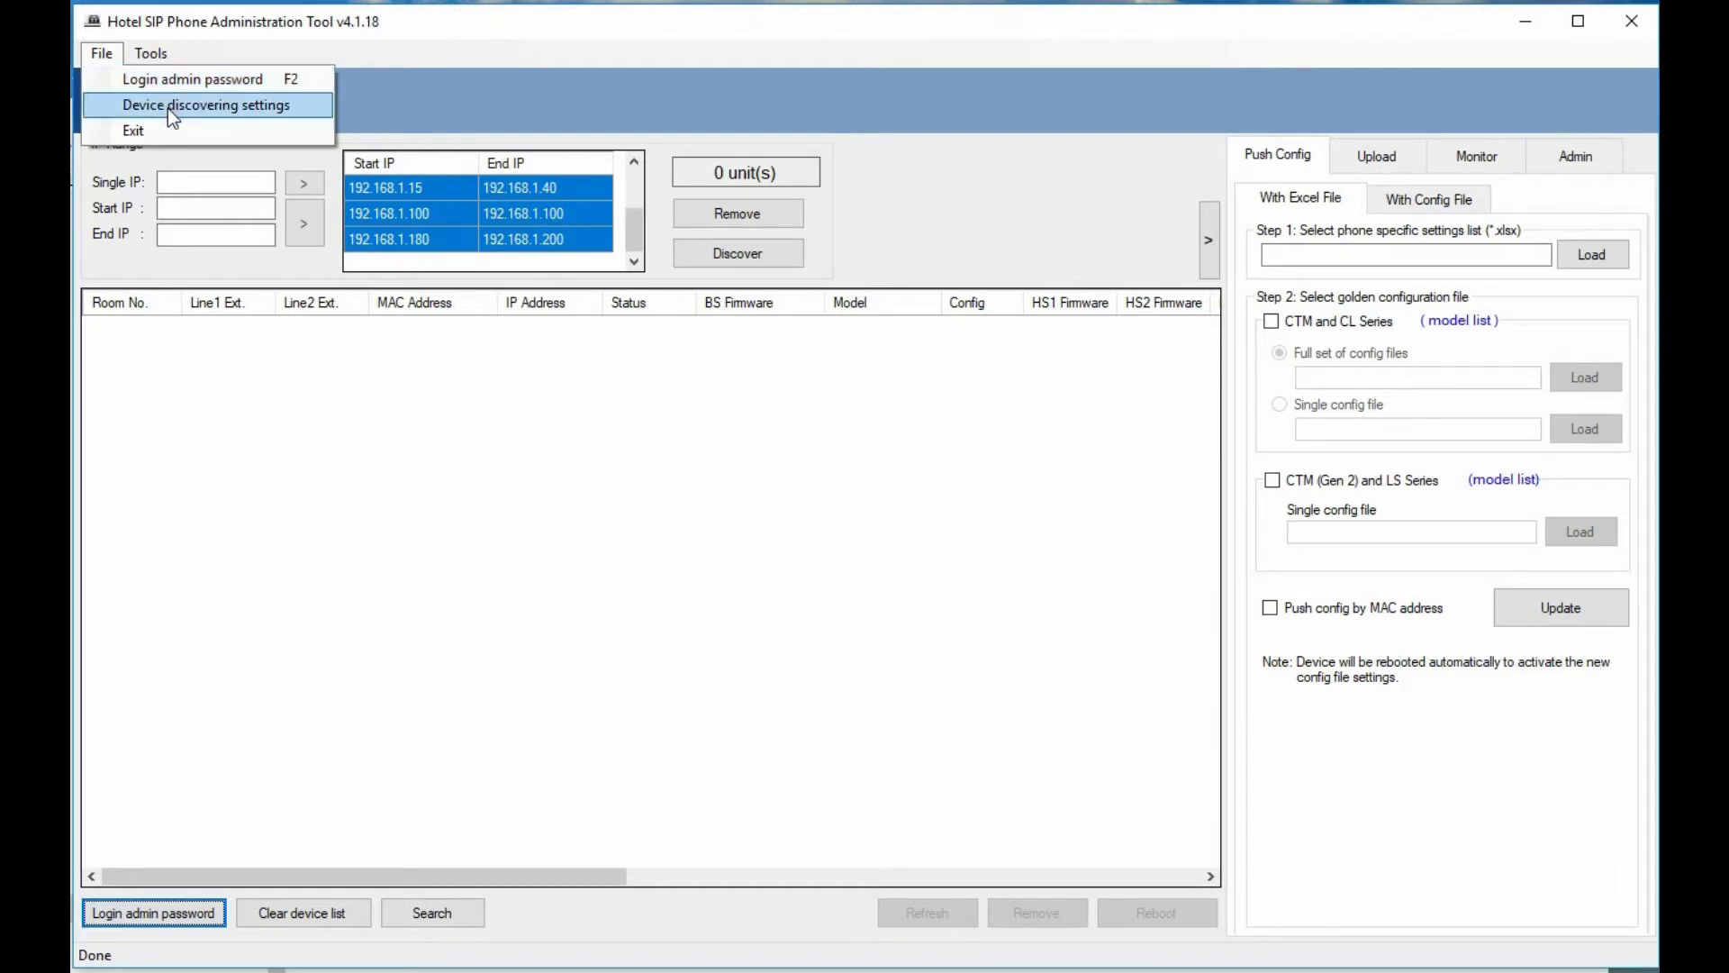
{"action": "left_click", "coordinate": [167, 108]}
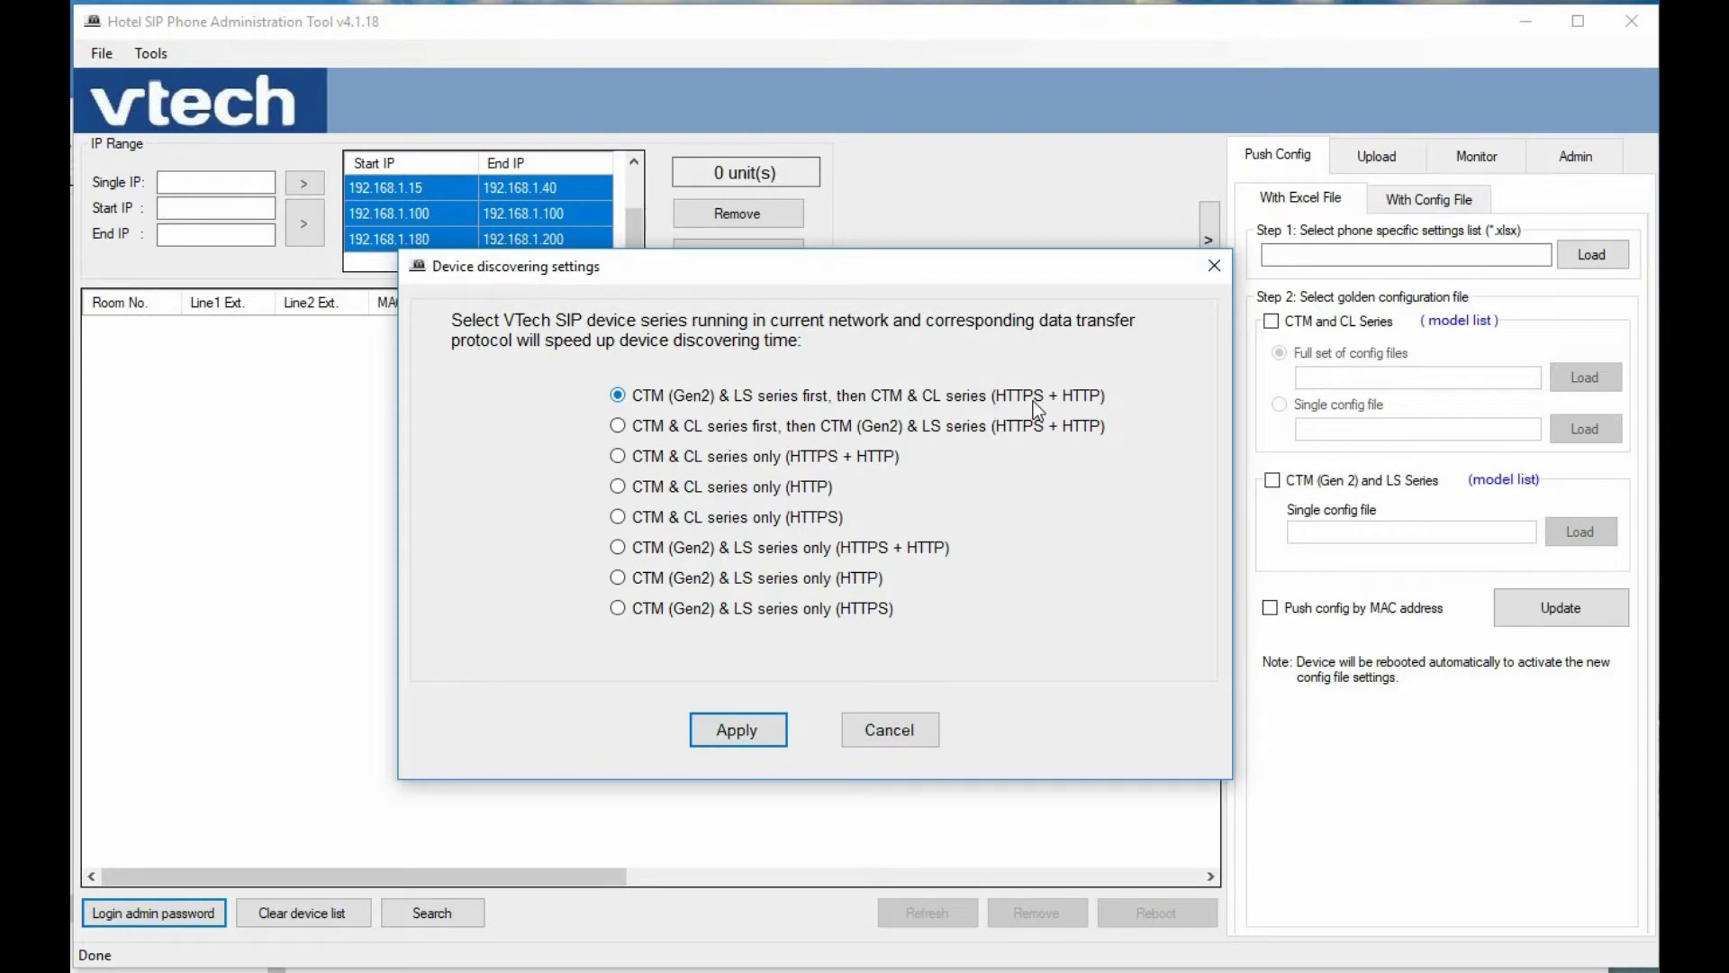
{"action": "left_click", "coordinate": [889, 729]}
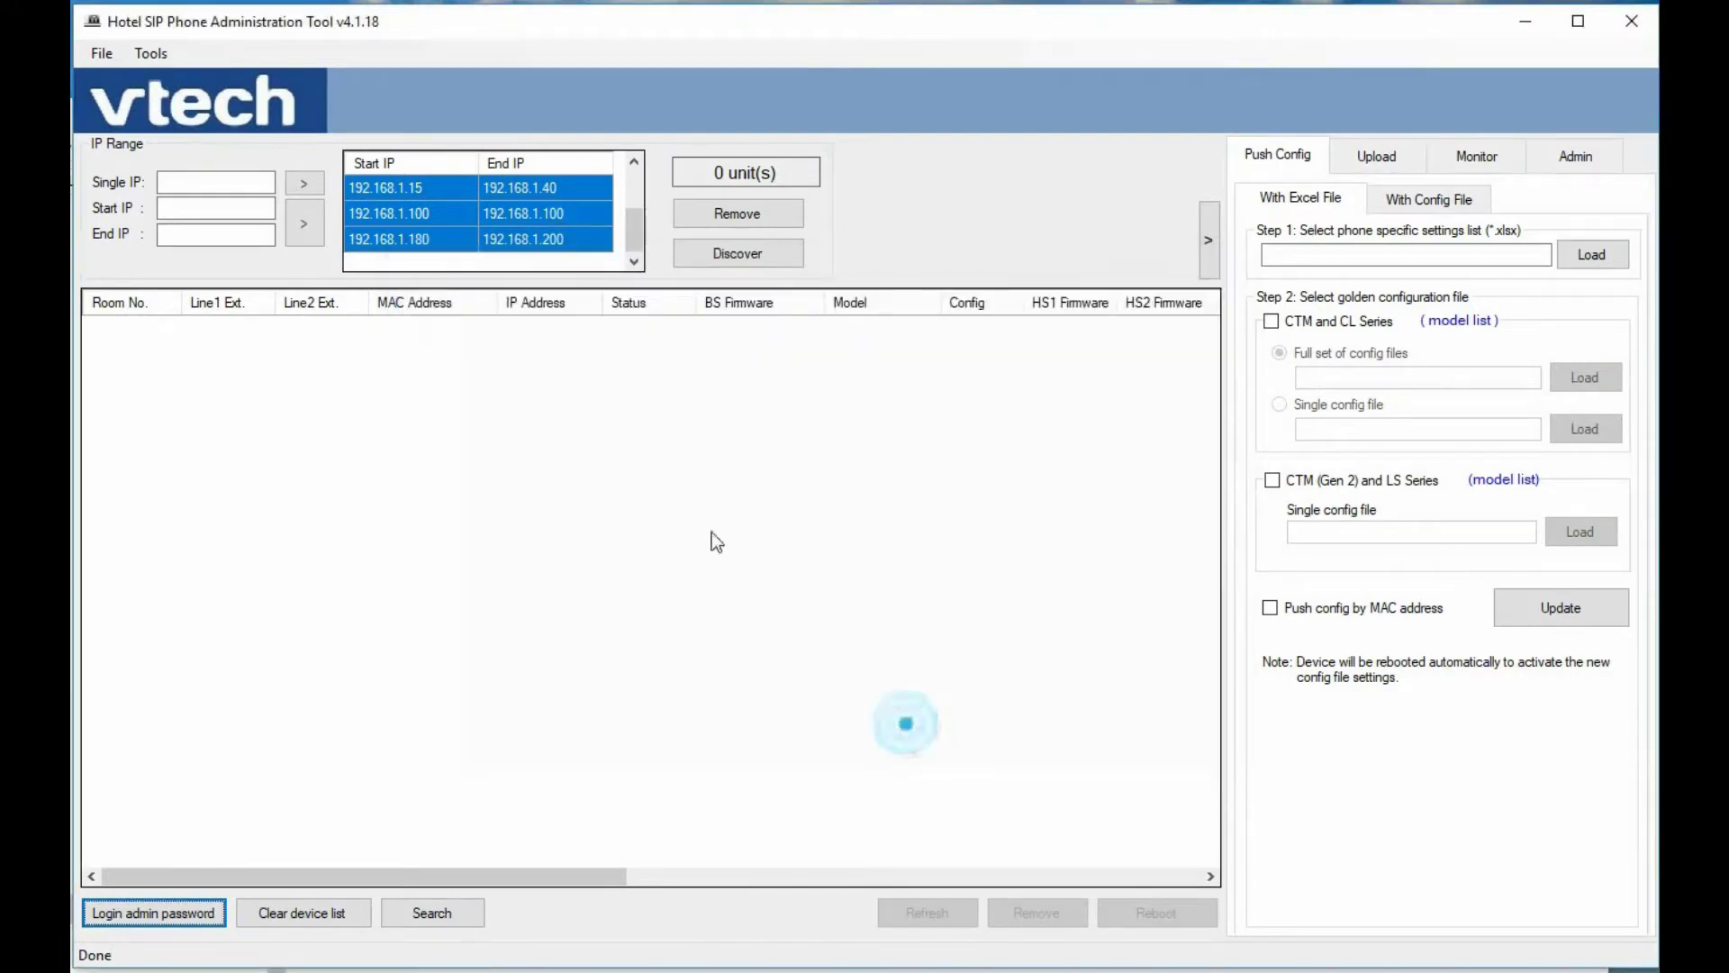
{"action": "left_click", "coordinate": [101, 53]}
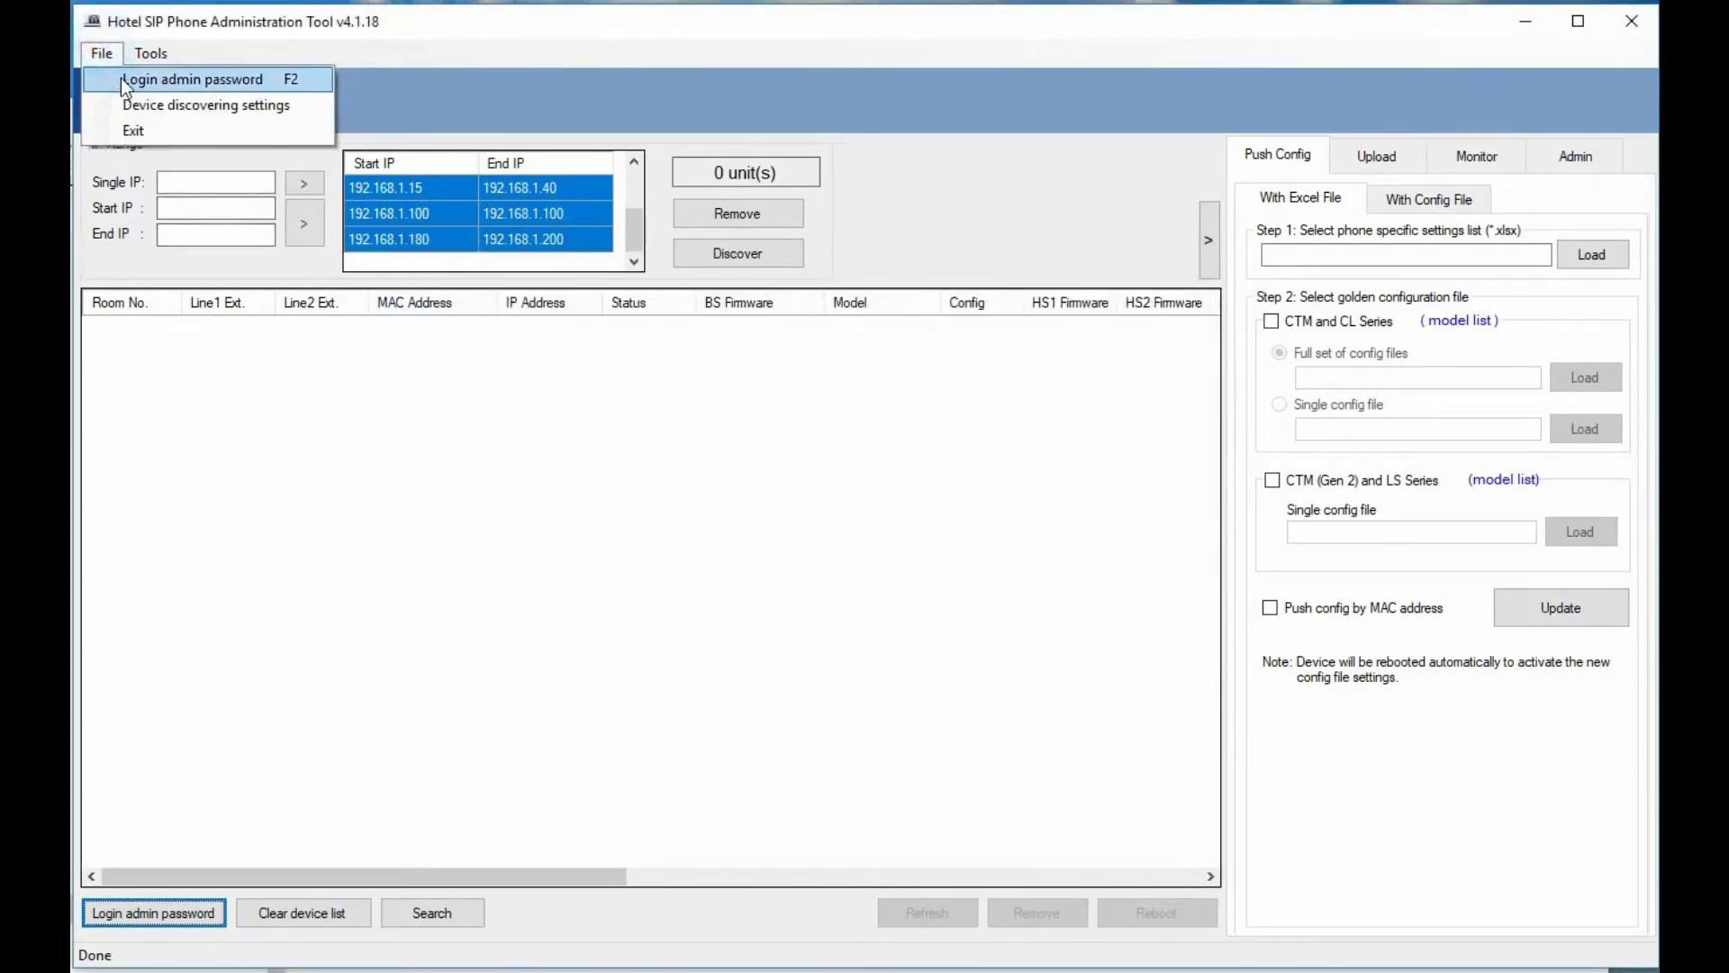
In Login admin password, tick S2211-L, CTM-S2415, CTM-S2315 and LS-S3420, leaving out PMX-S5410.
{"action": "left_click", "coordinate": [121, 77]}
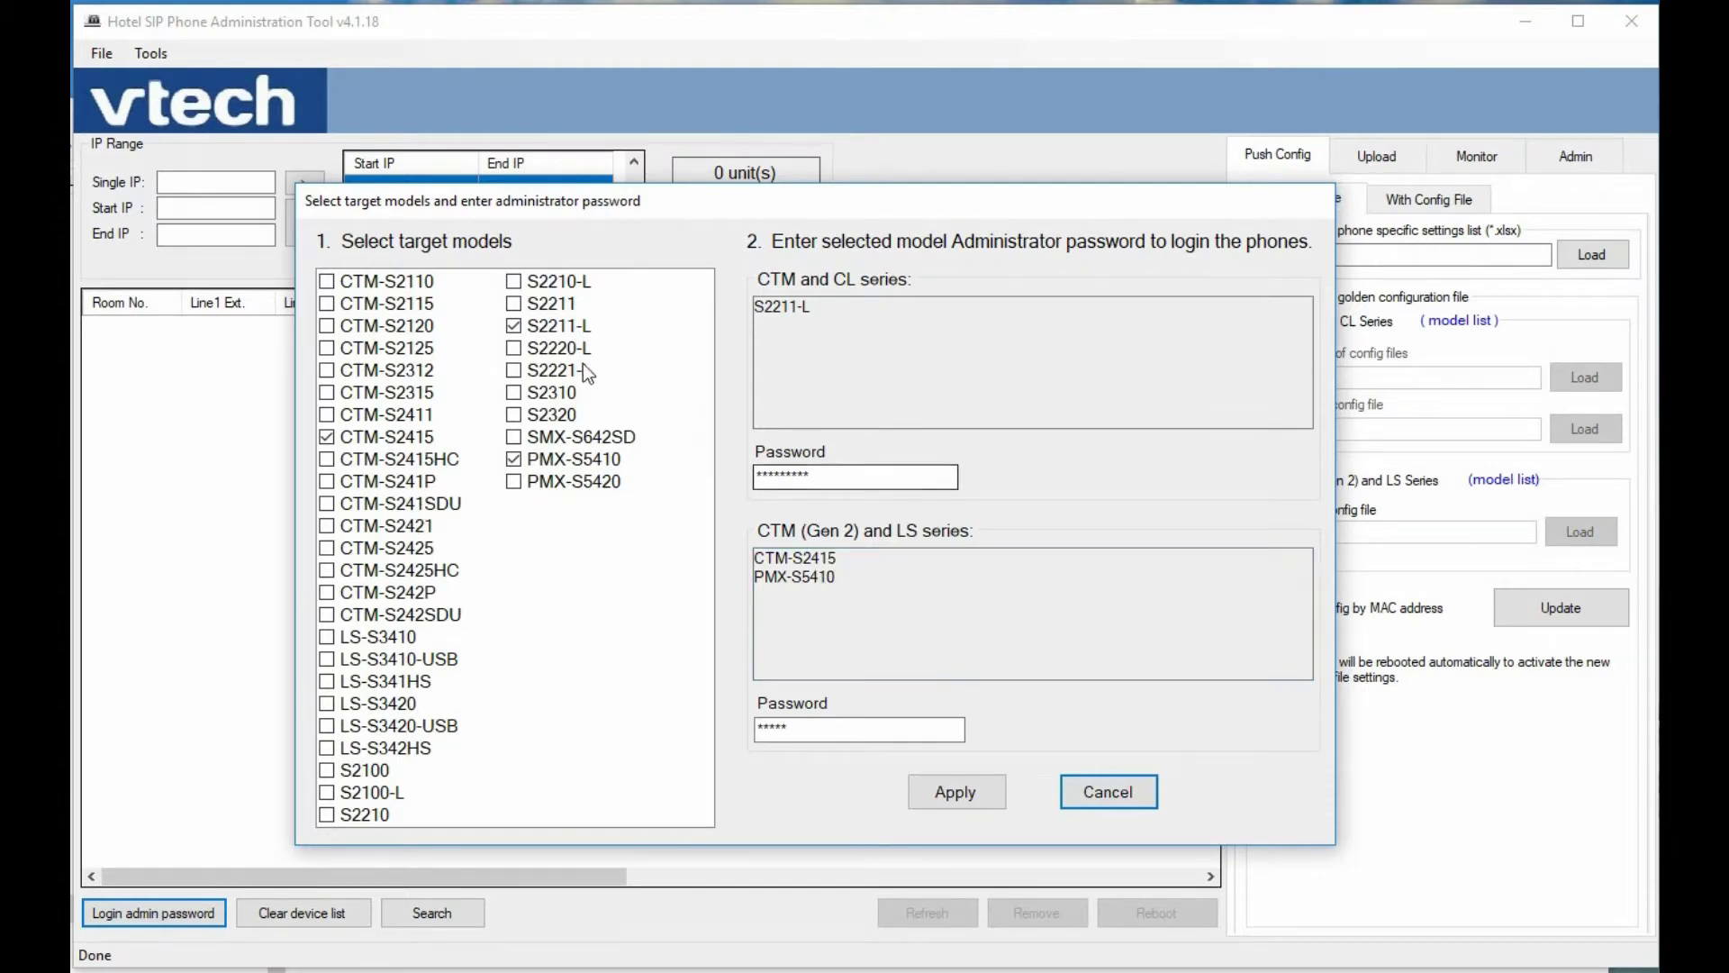
{"action": "left_click", "coordinate": [551, 329]}
{"action": "left_click", "coordinate": [514, 328]}
{"action": "left_click", "coordinate": [516, 330]}
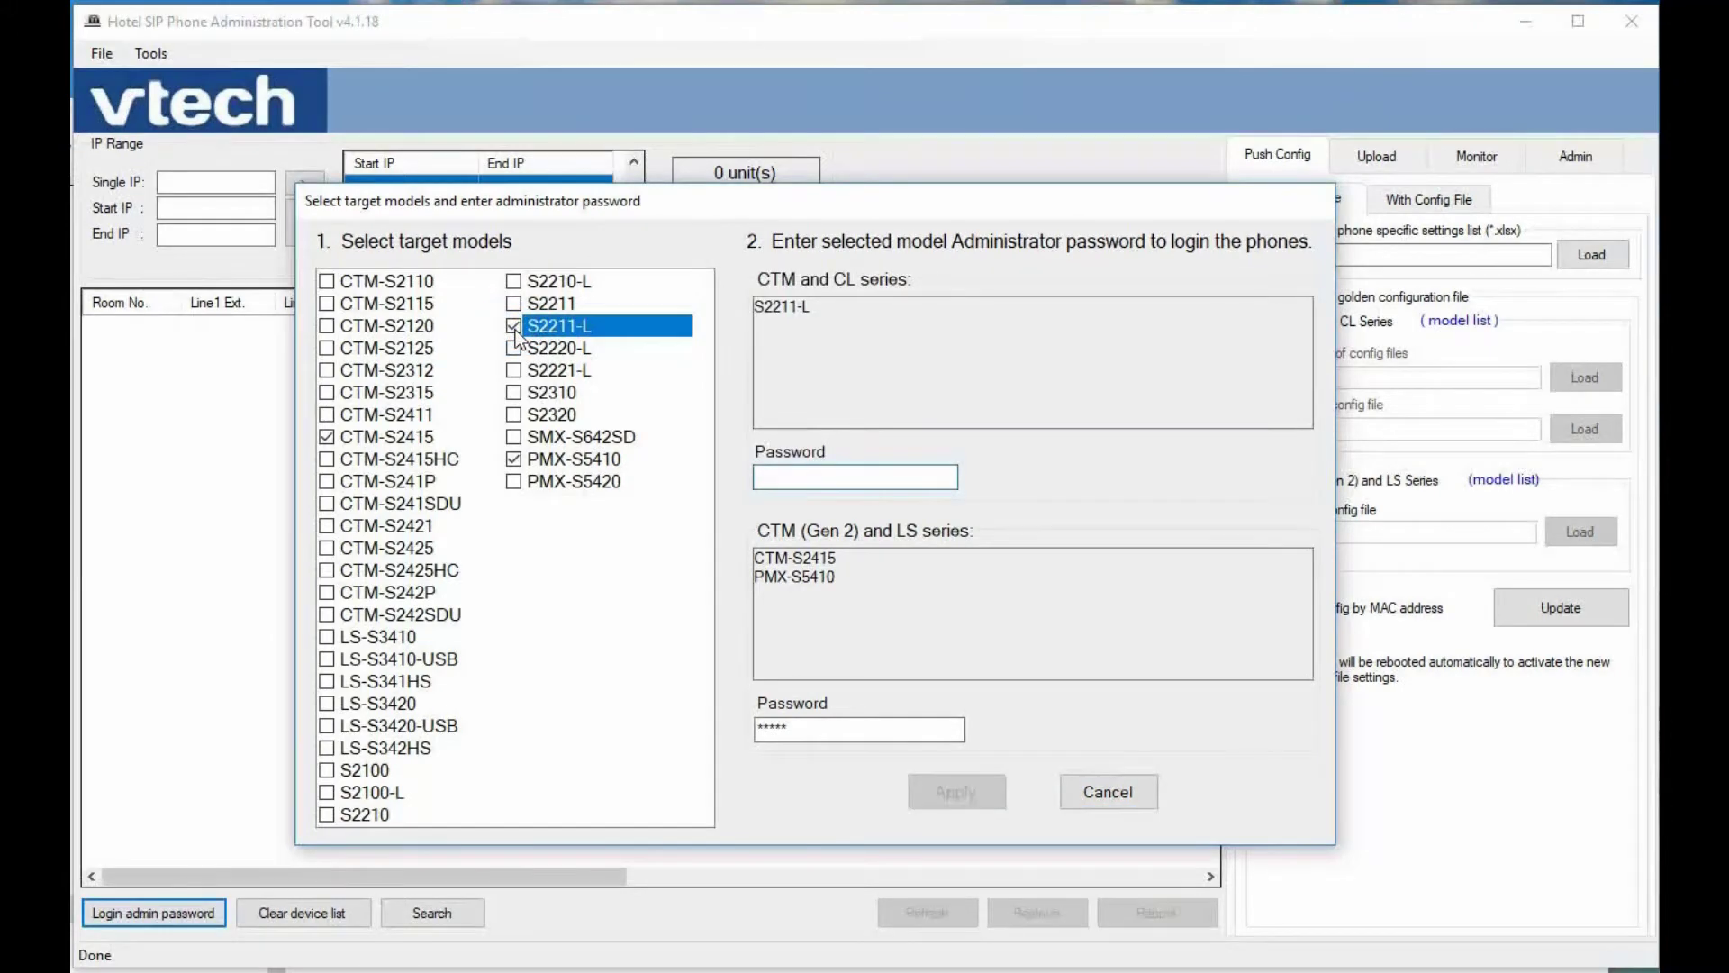
{"action": "left_click", "coordinate": [512, 458]}
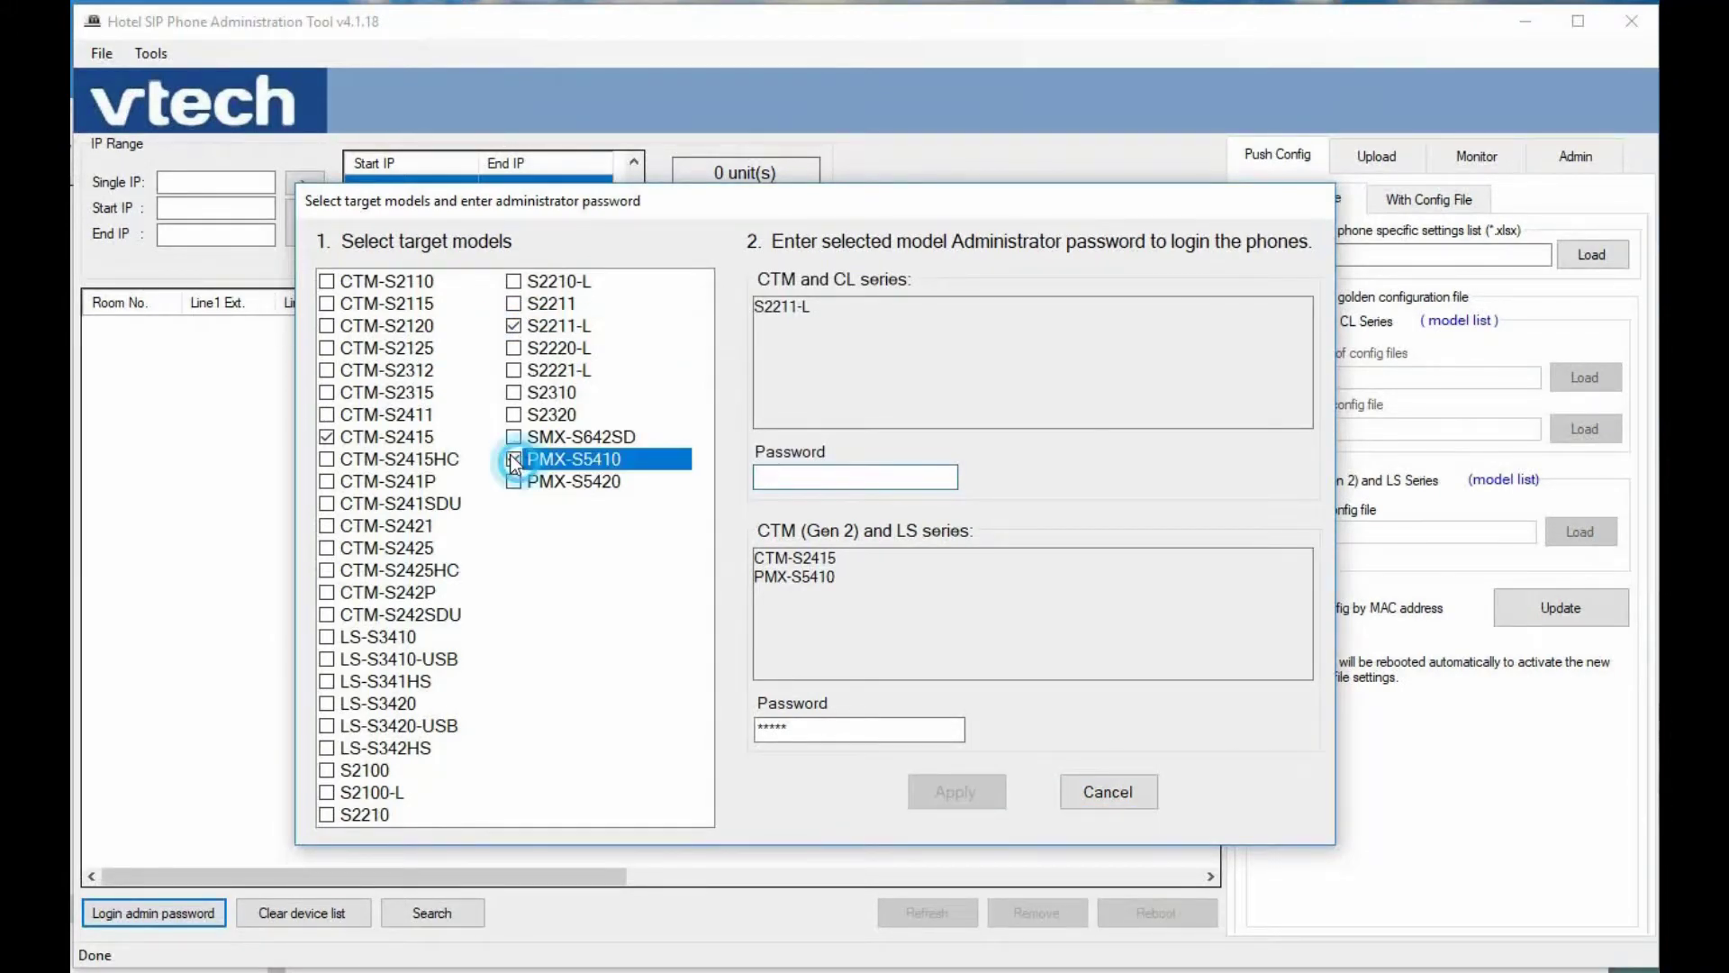
{"action": "left_click", "coordinate": [511, 457]}
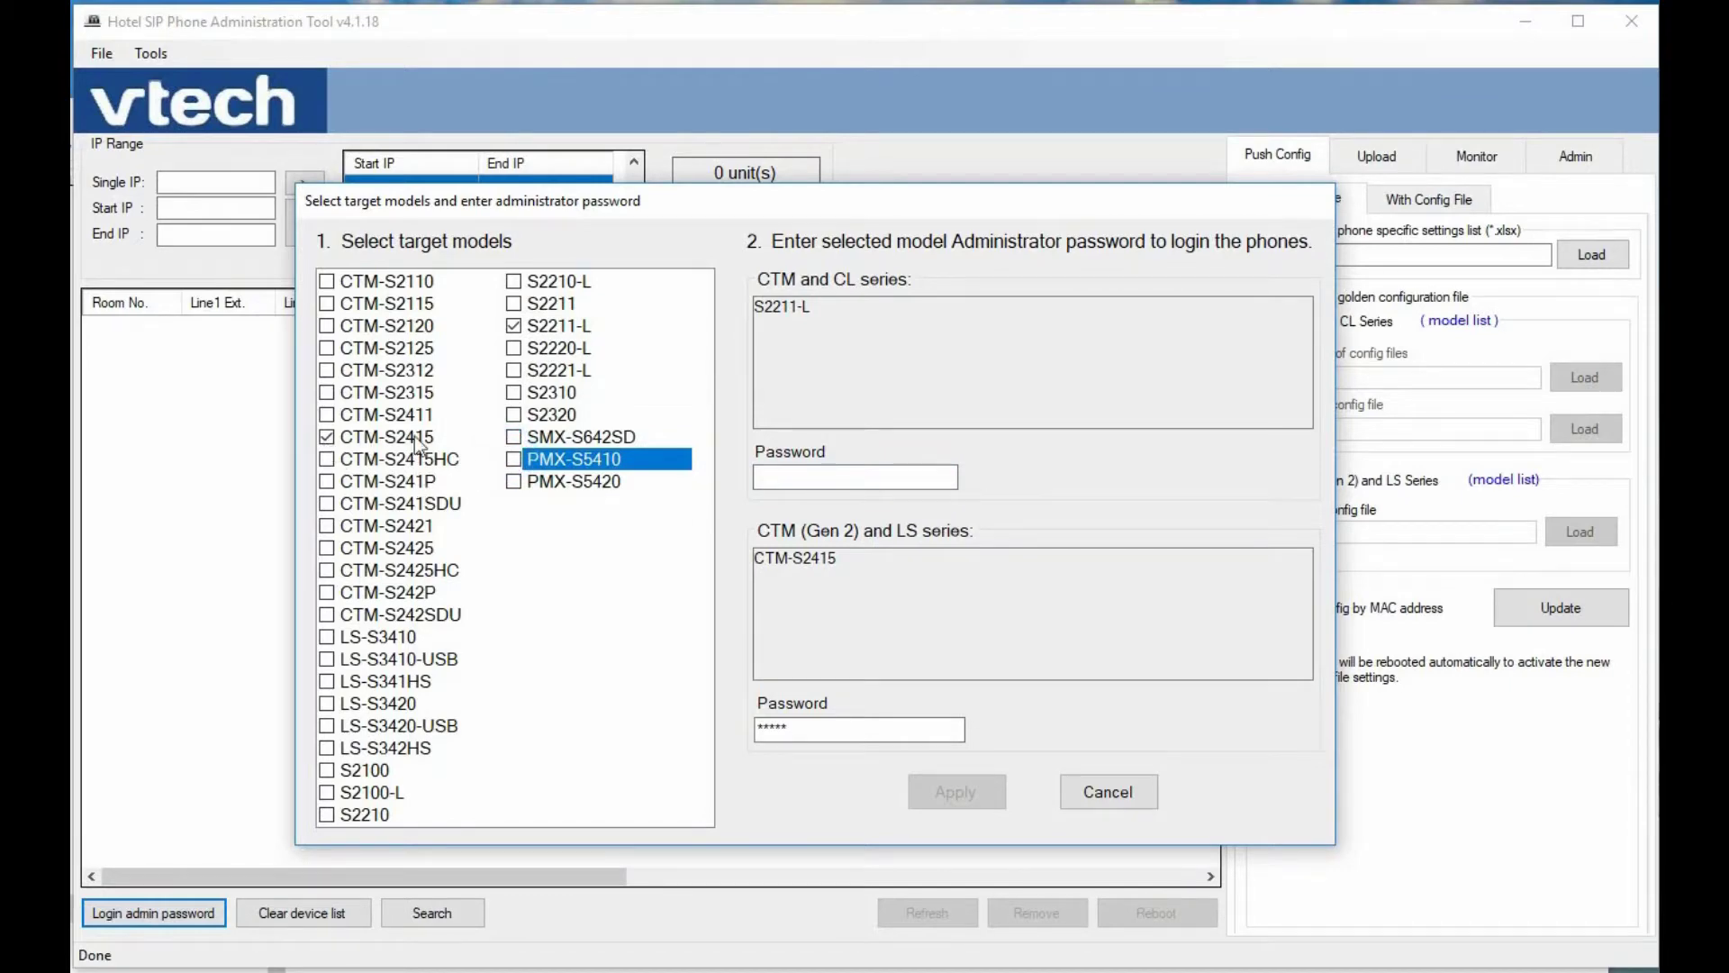
{"action": "left_click", "coordinate": [327, 442]}
{"action": "left_click", "coordinate": [327, 441]}
{"action": "left_click", "coordinate": [327, 437]}
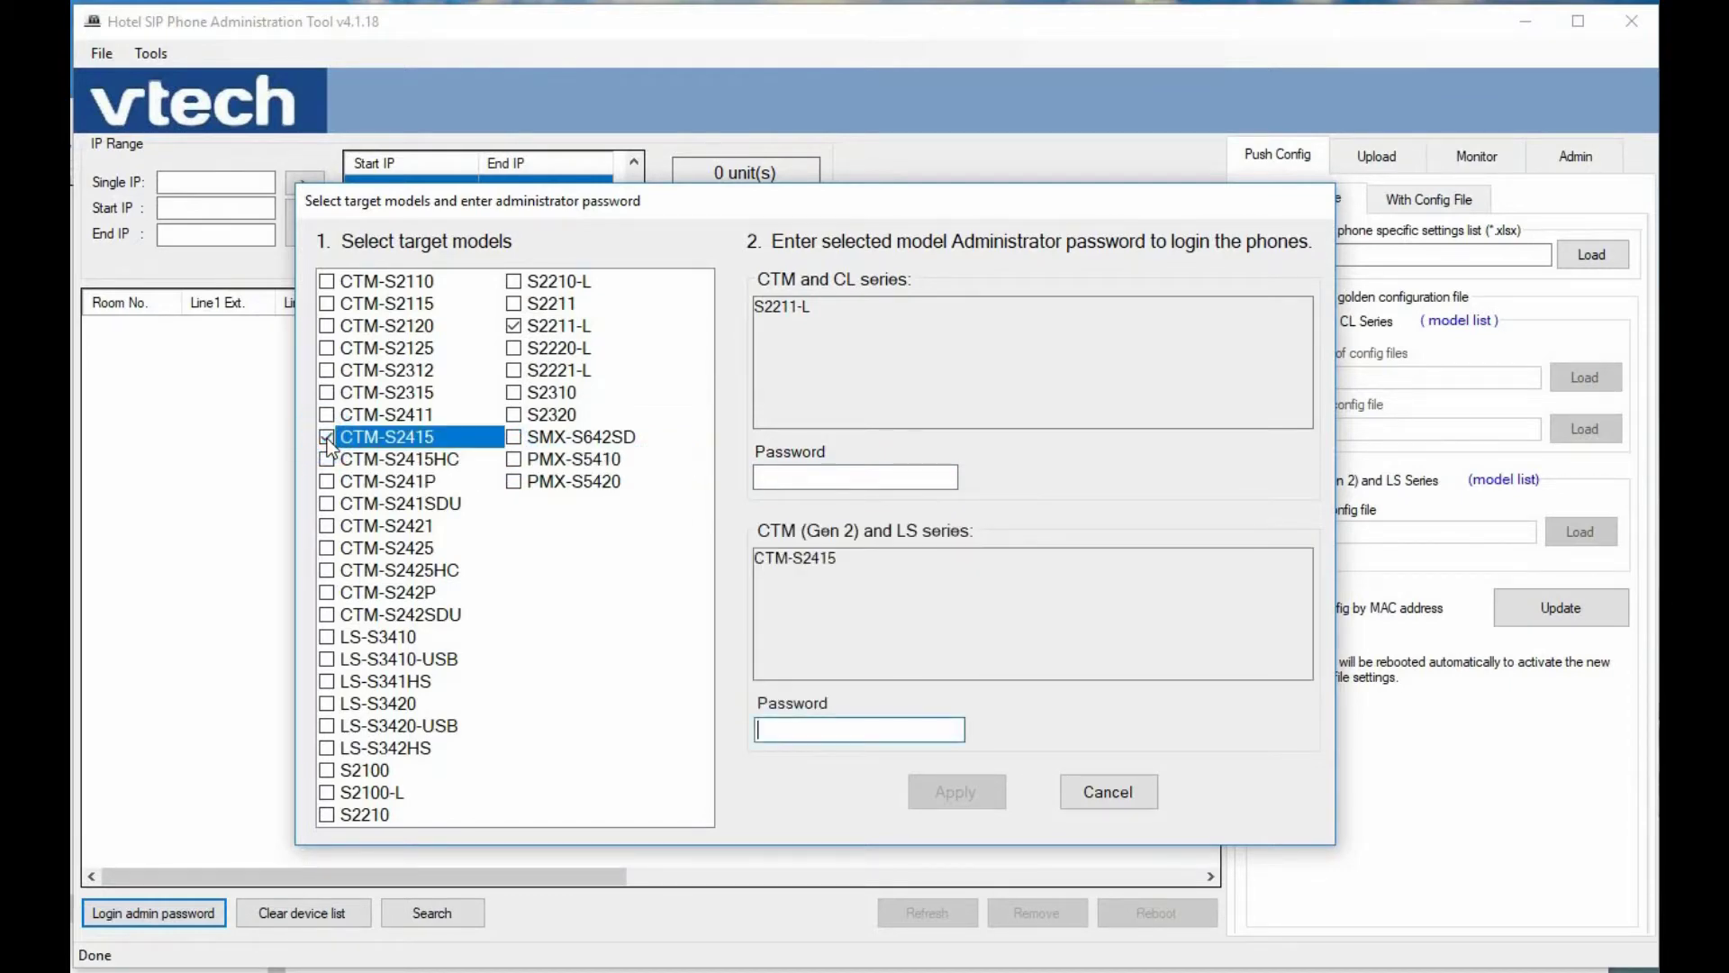
{"action": "left_click", "coordinate": [327, 394]}
{"action": "left_click", "coordinate": [327, 394]}
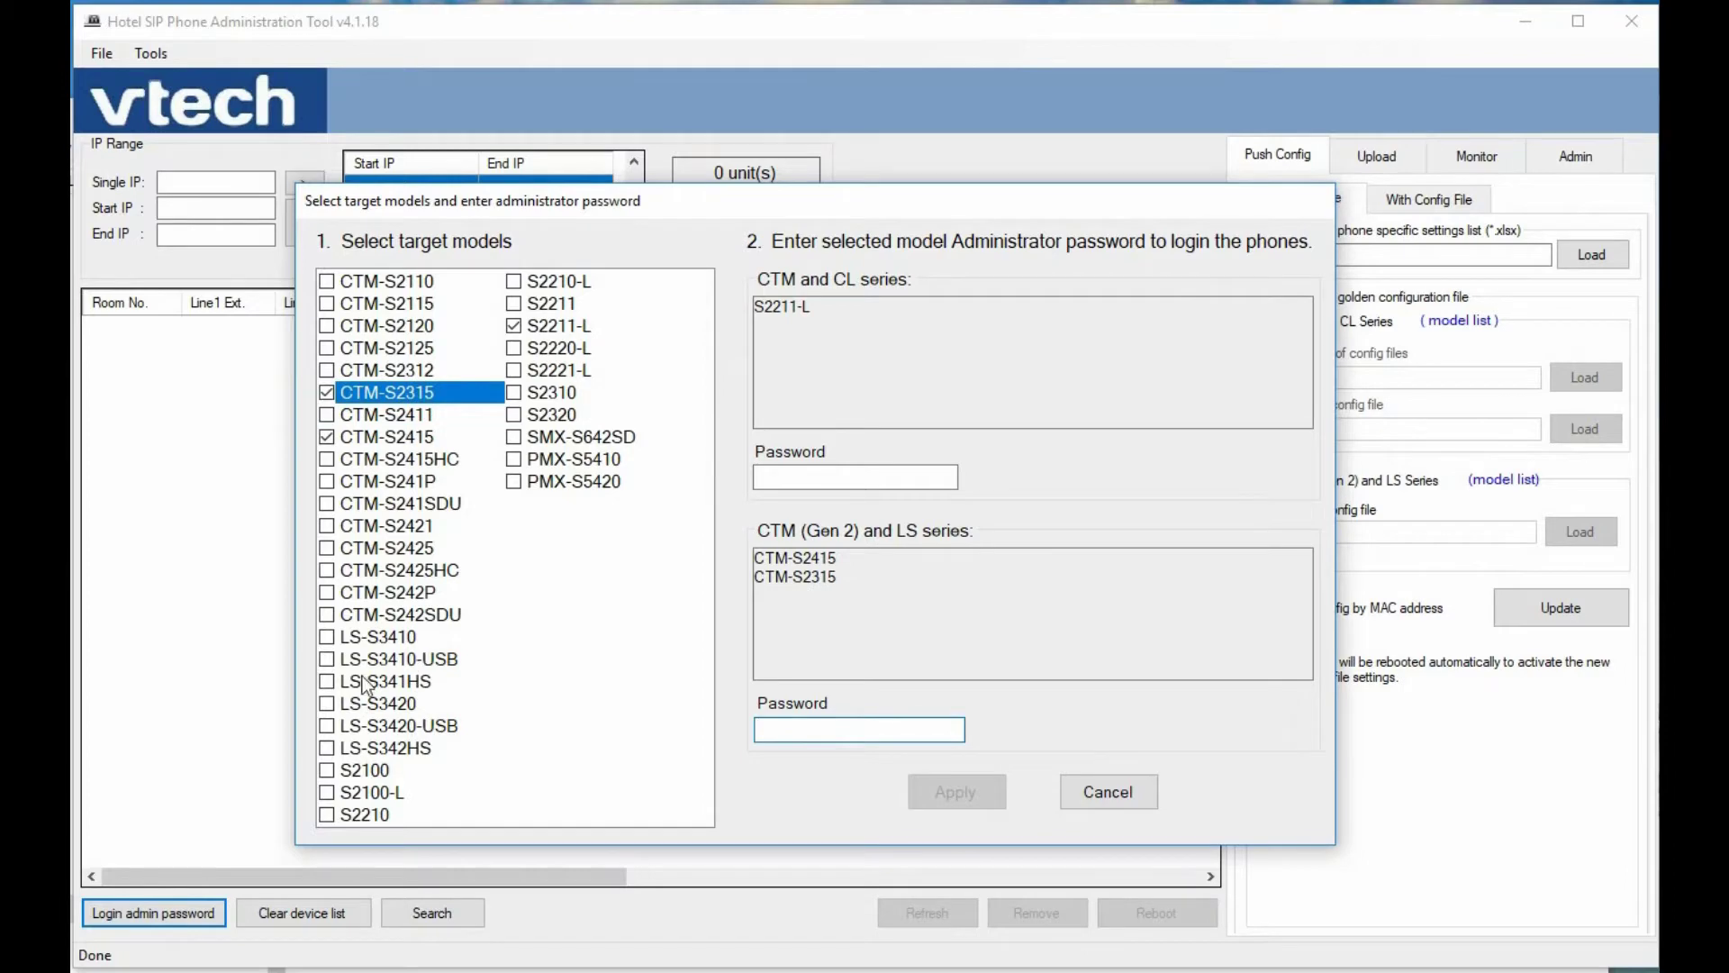
{"action": "left_click", "coordinate": [328, 704]}
{"action": "left_click", "coordinate": [328, 705]}
Enter the admin passwords for the CTM/CL and Gen 2/LS series, then apply them.
{"action": "left_click", "coordinate": [818, 475]}
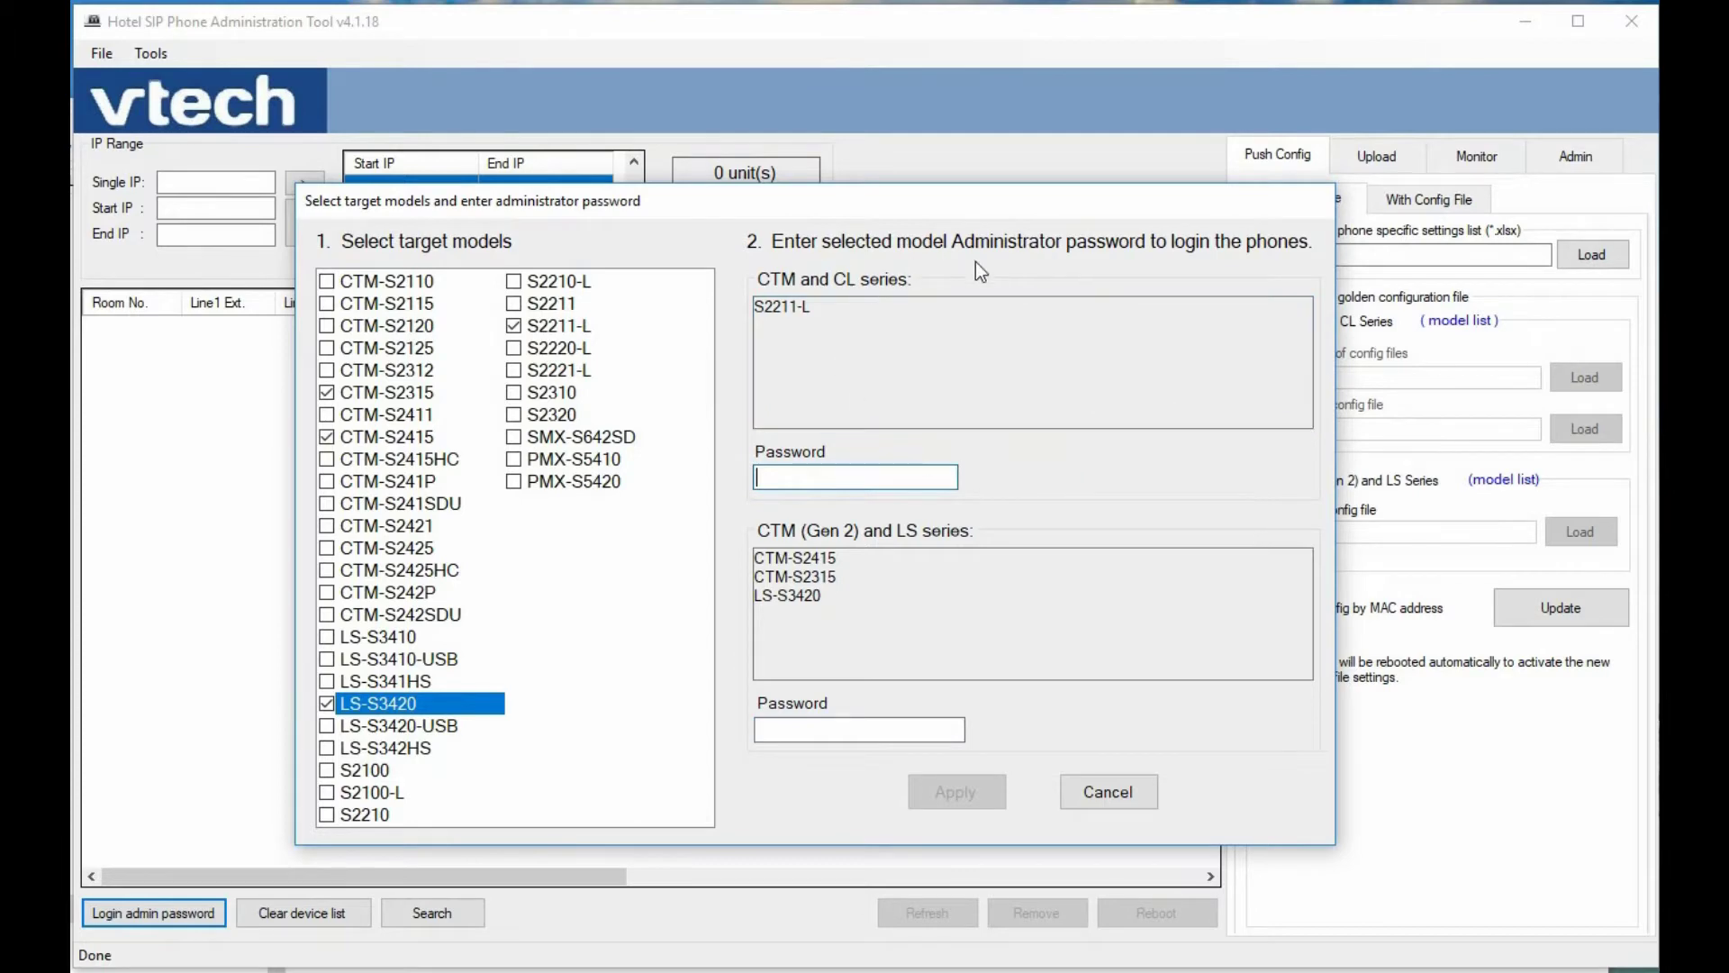
{"action": "left_click", "coordinate": [880, 474]}
{"action": "left_click", "coordinate": [857, 728]}
{"action": "left_click", "coordinate": [858, 726]}
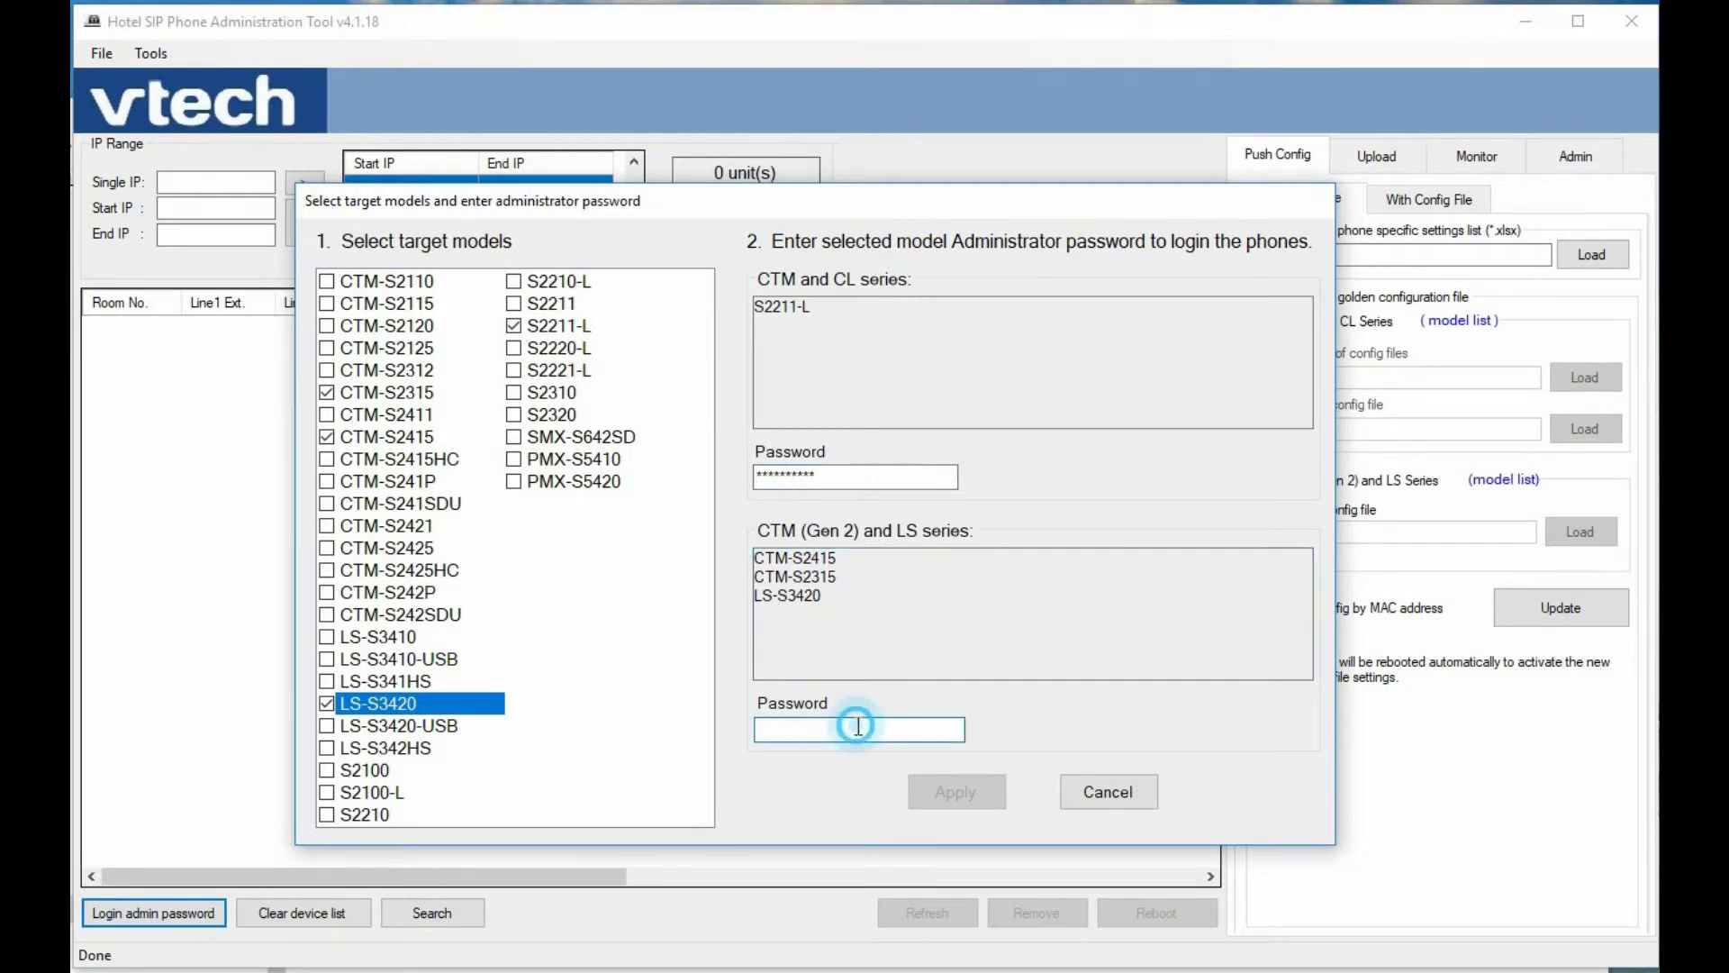
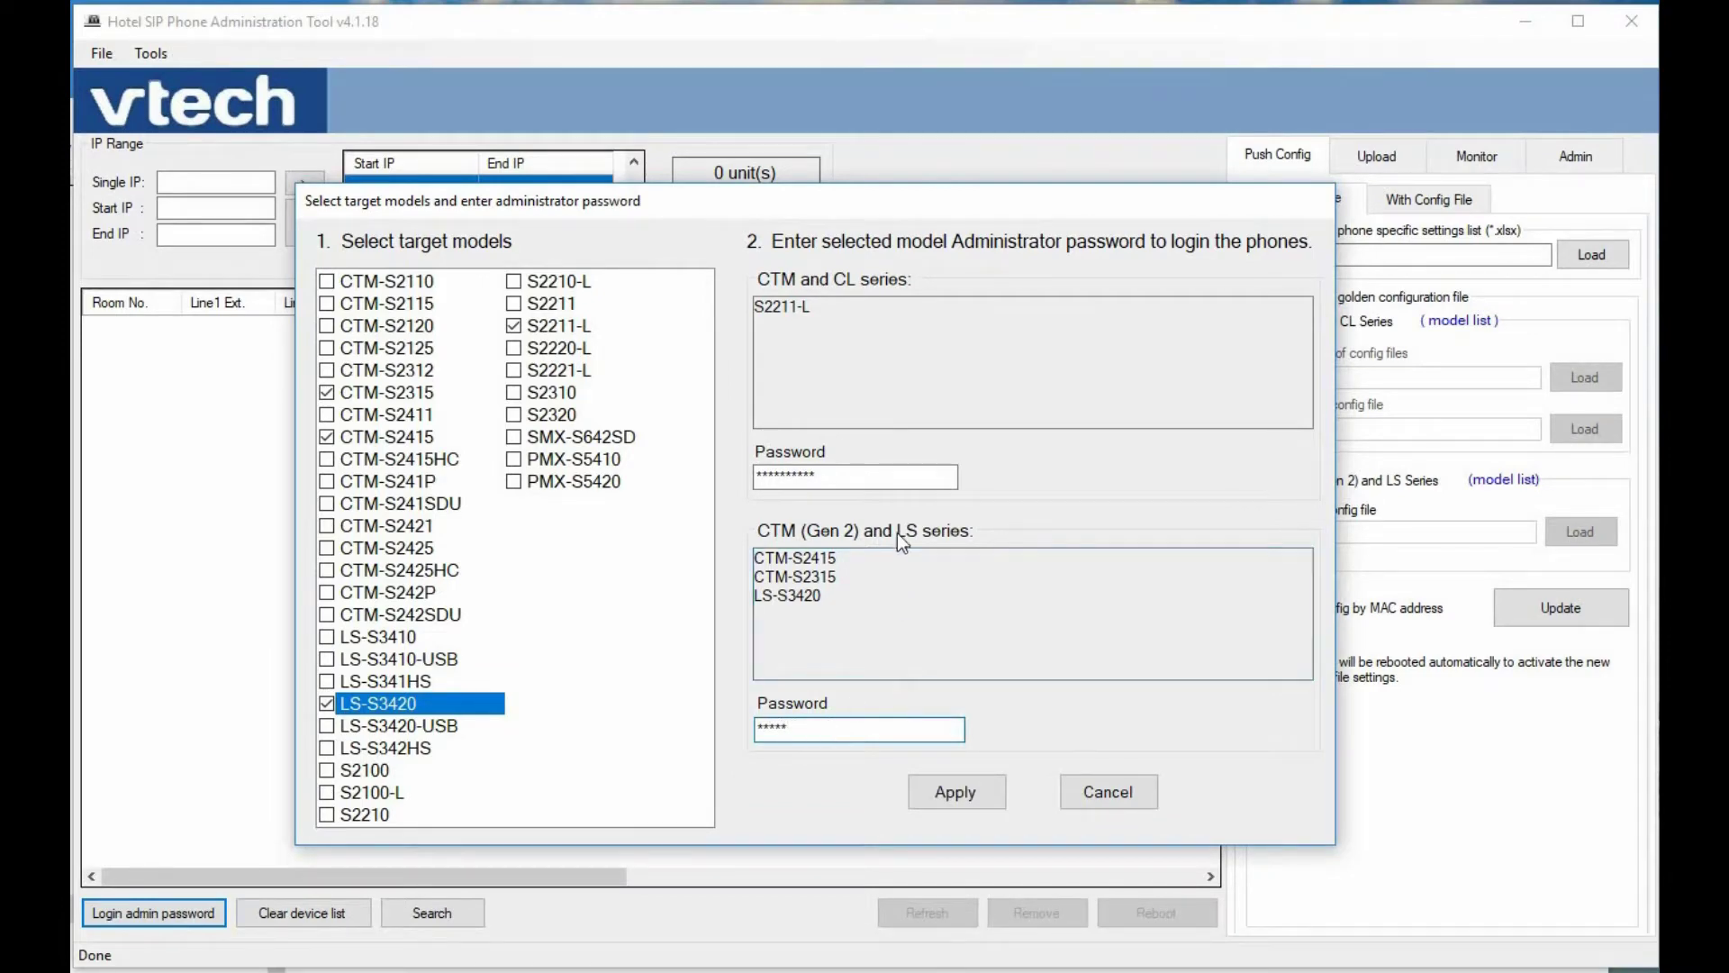
{"action": "left_click", "coordinate": [957, 793]}
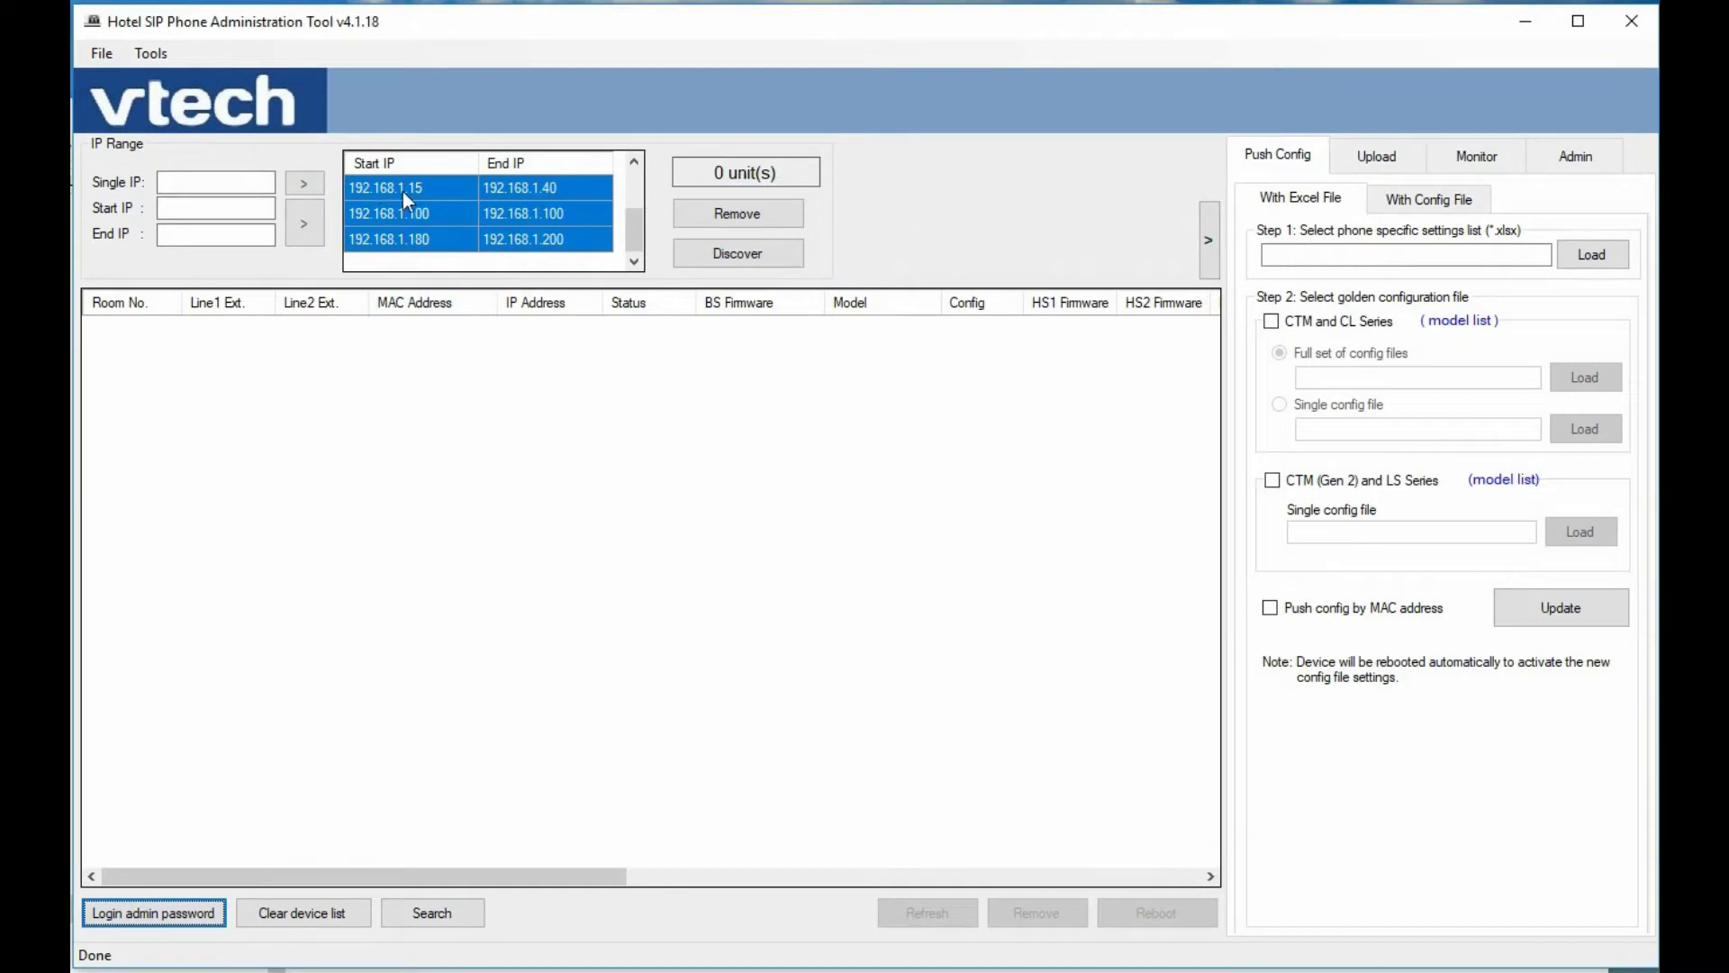
Select the 192.168.1.15–40, 192.168.1.100 and 192.168.1.180–200 ranges and run discovery, which finds four phones.
{"action": "left_click", "coordinate": [429, 189]}
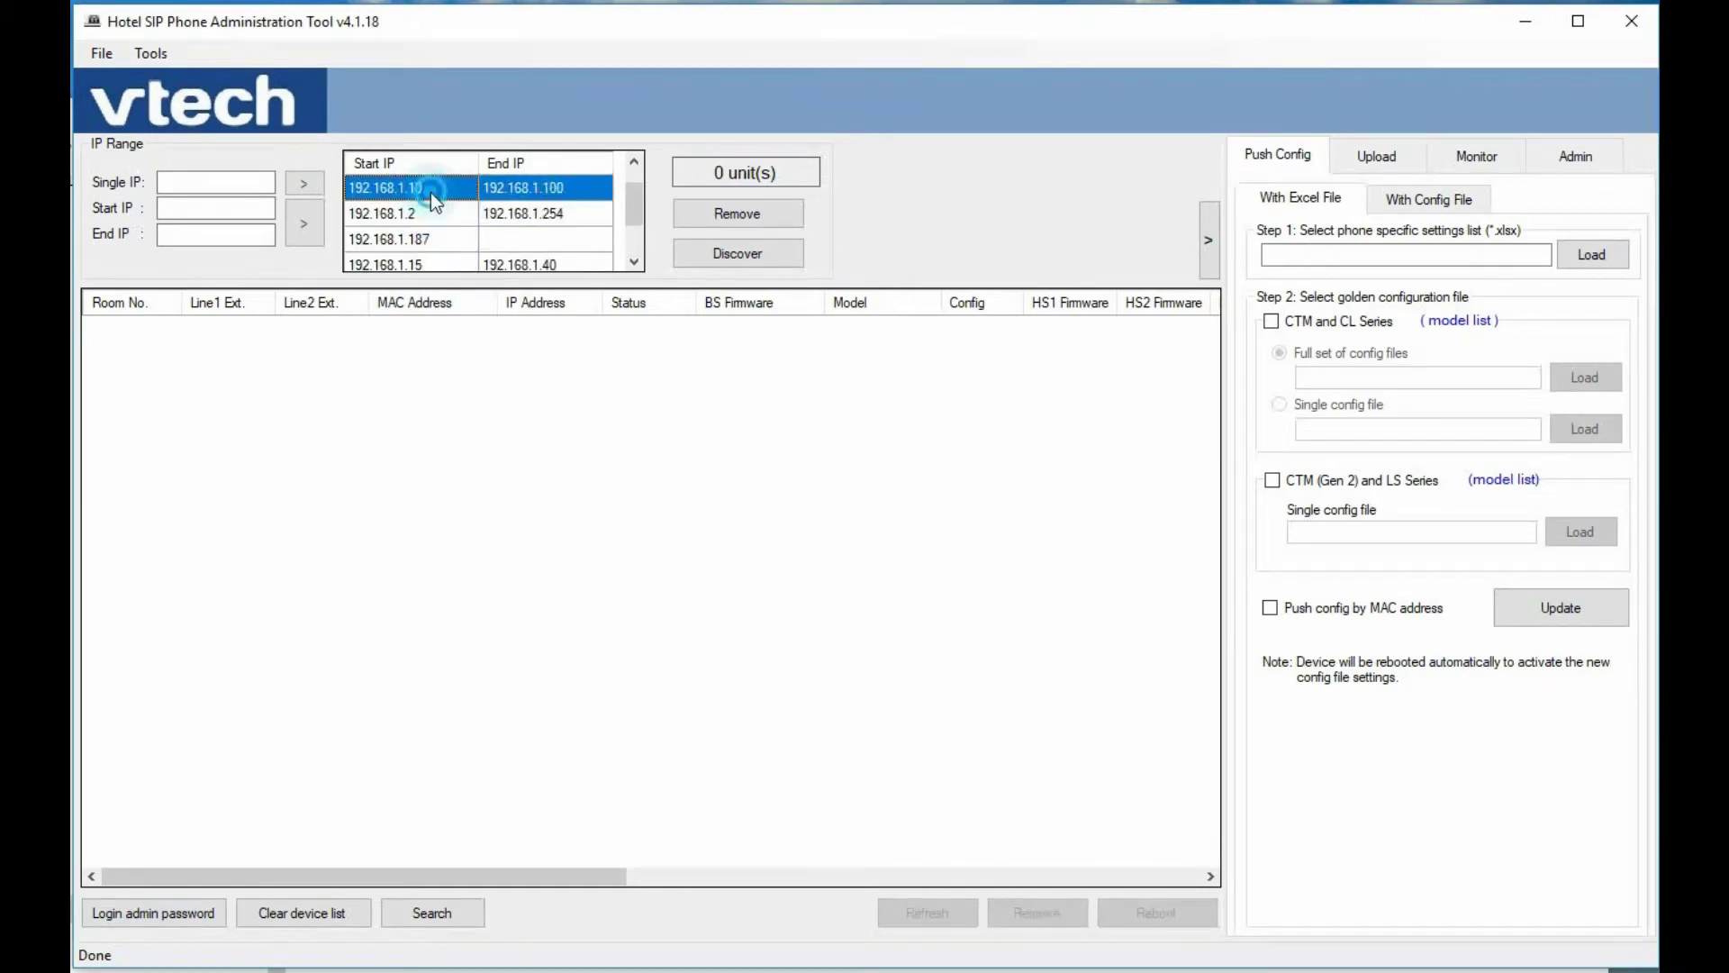
{"action": "scroll", "coordinate": [440, 198], "scroll_direction": "down", "scroll_amount": 3}
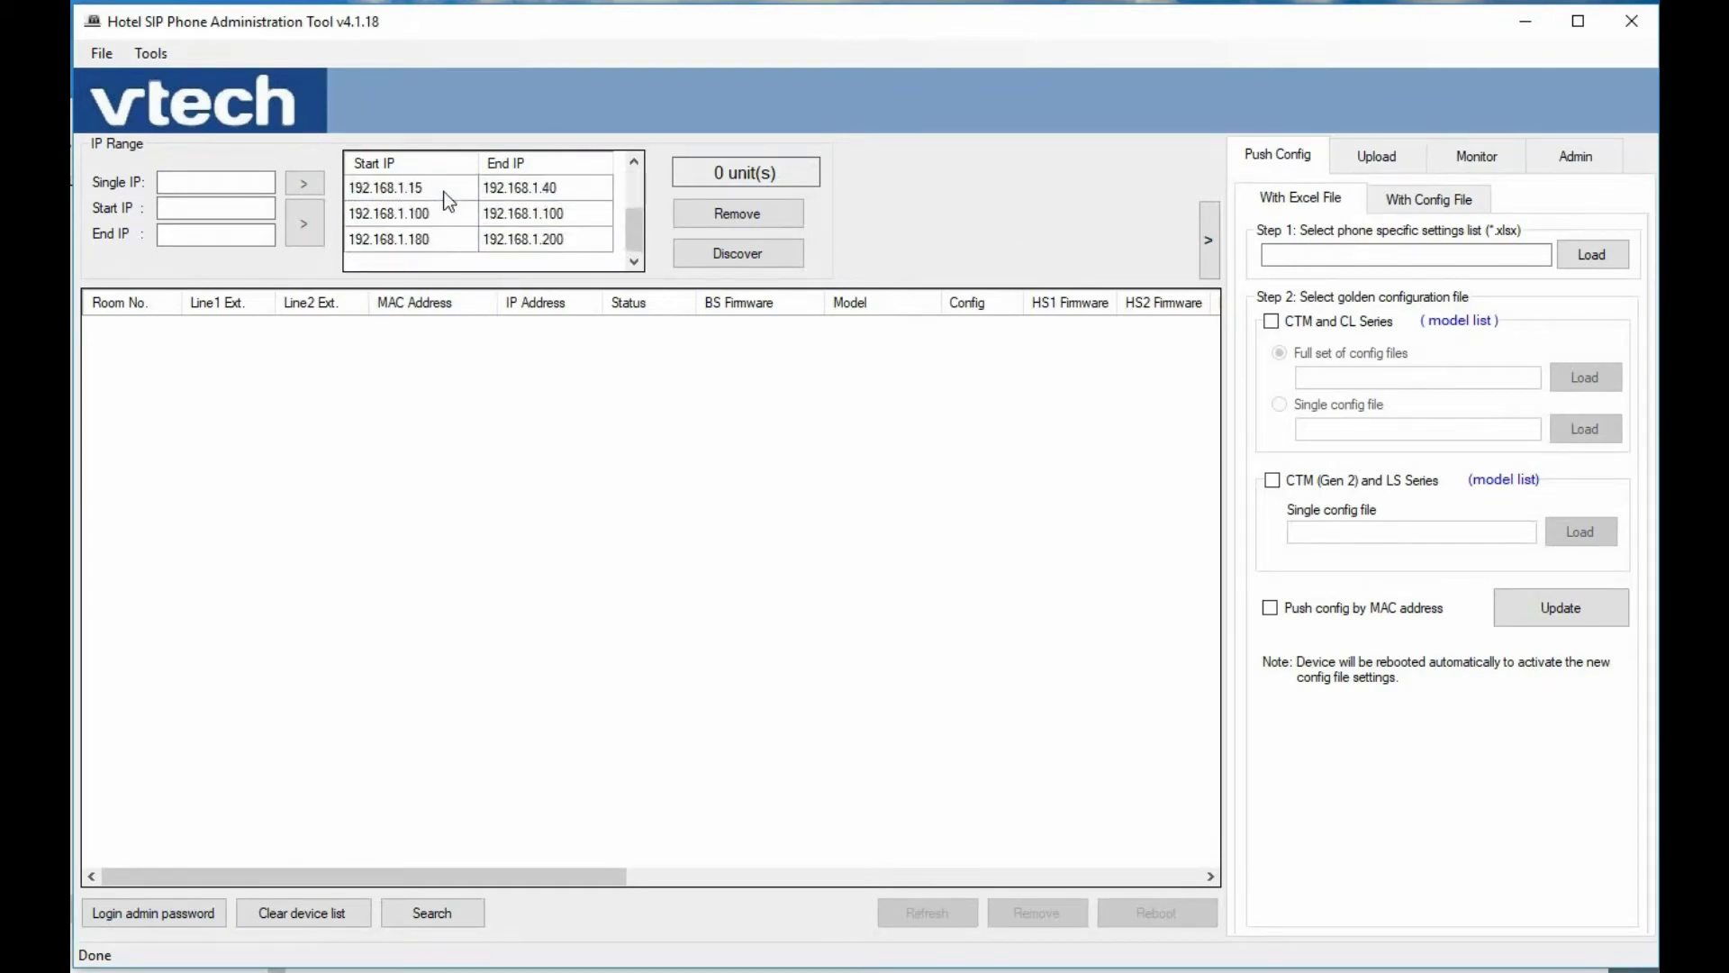
{"action": "left_click", "coordinate": [443, 192]}
{"action": "left_click", "coordinate": [436, 236], "text": "shift"}
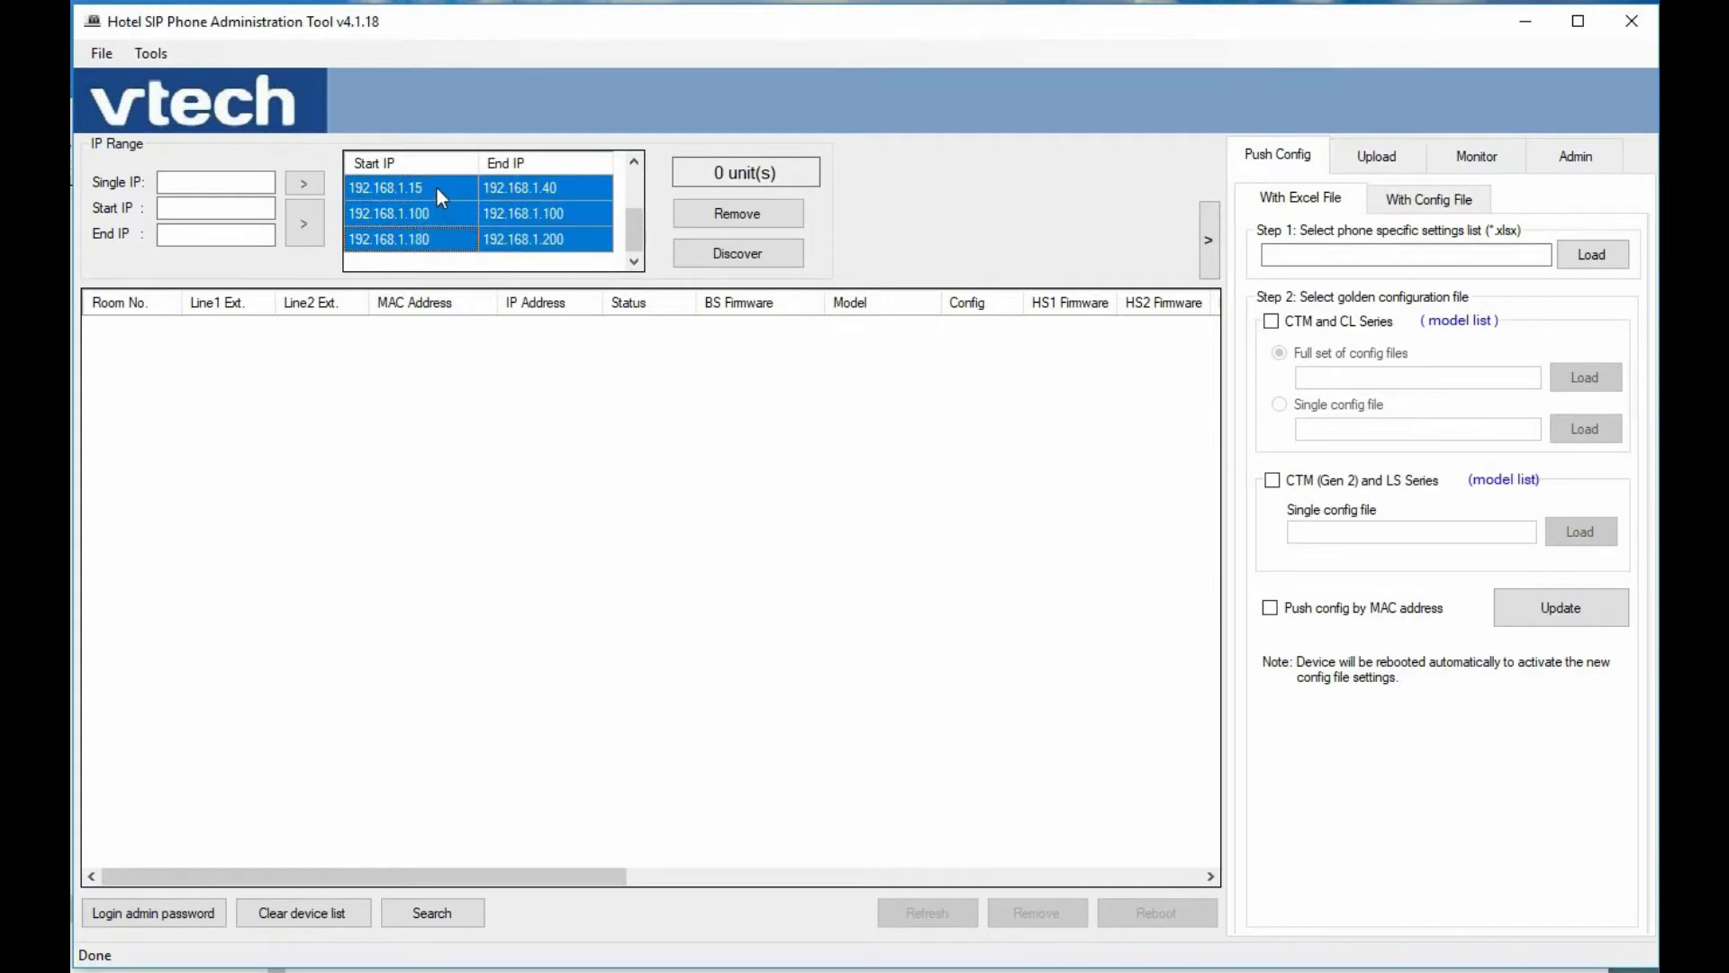
{"action": "left_click", "coordinate": [436, 188]}
{"action": "left_click", "coordinate": [434, 236], "text": "ctrl"}
{"action": "left_click", "coordinate": [430, 213], "text": "ctrl"}
{"action": "left_click", "coordinate": [757, 255]}
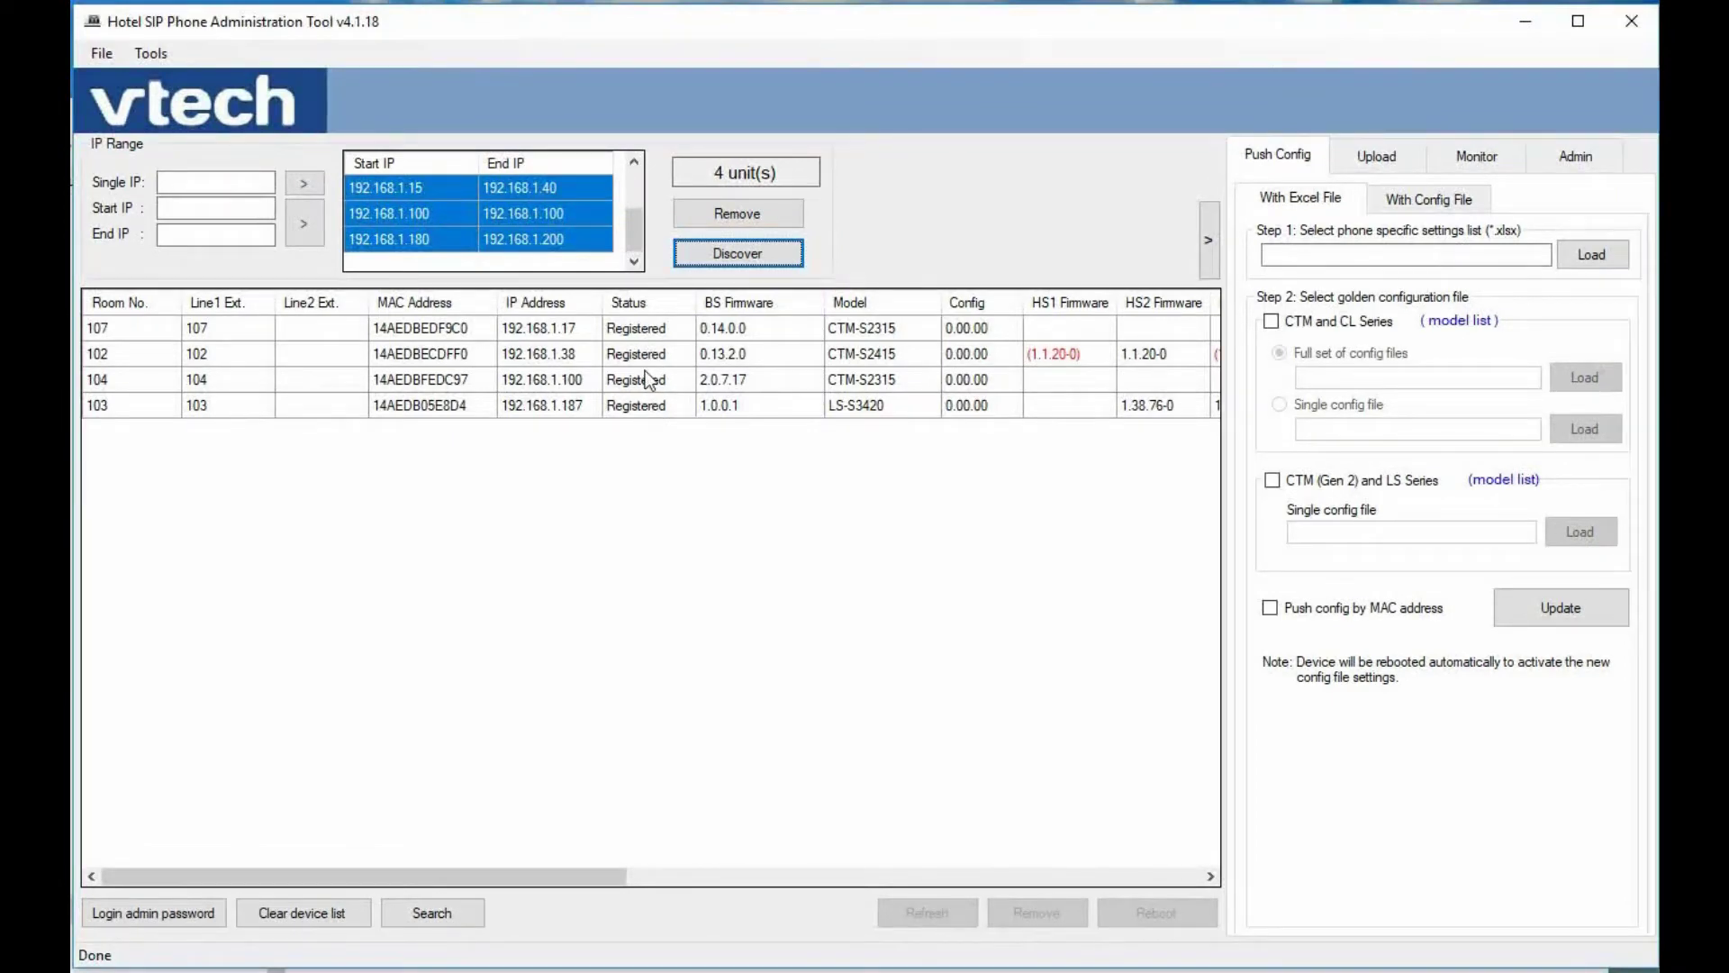
{"action": "left_click_drag", "start_coordinate": [328, 877], "coordinate": [465, 875]}
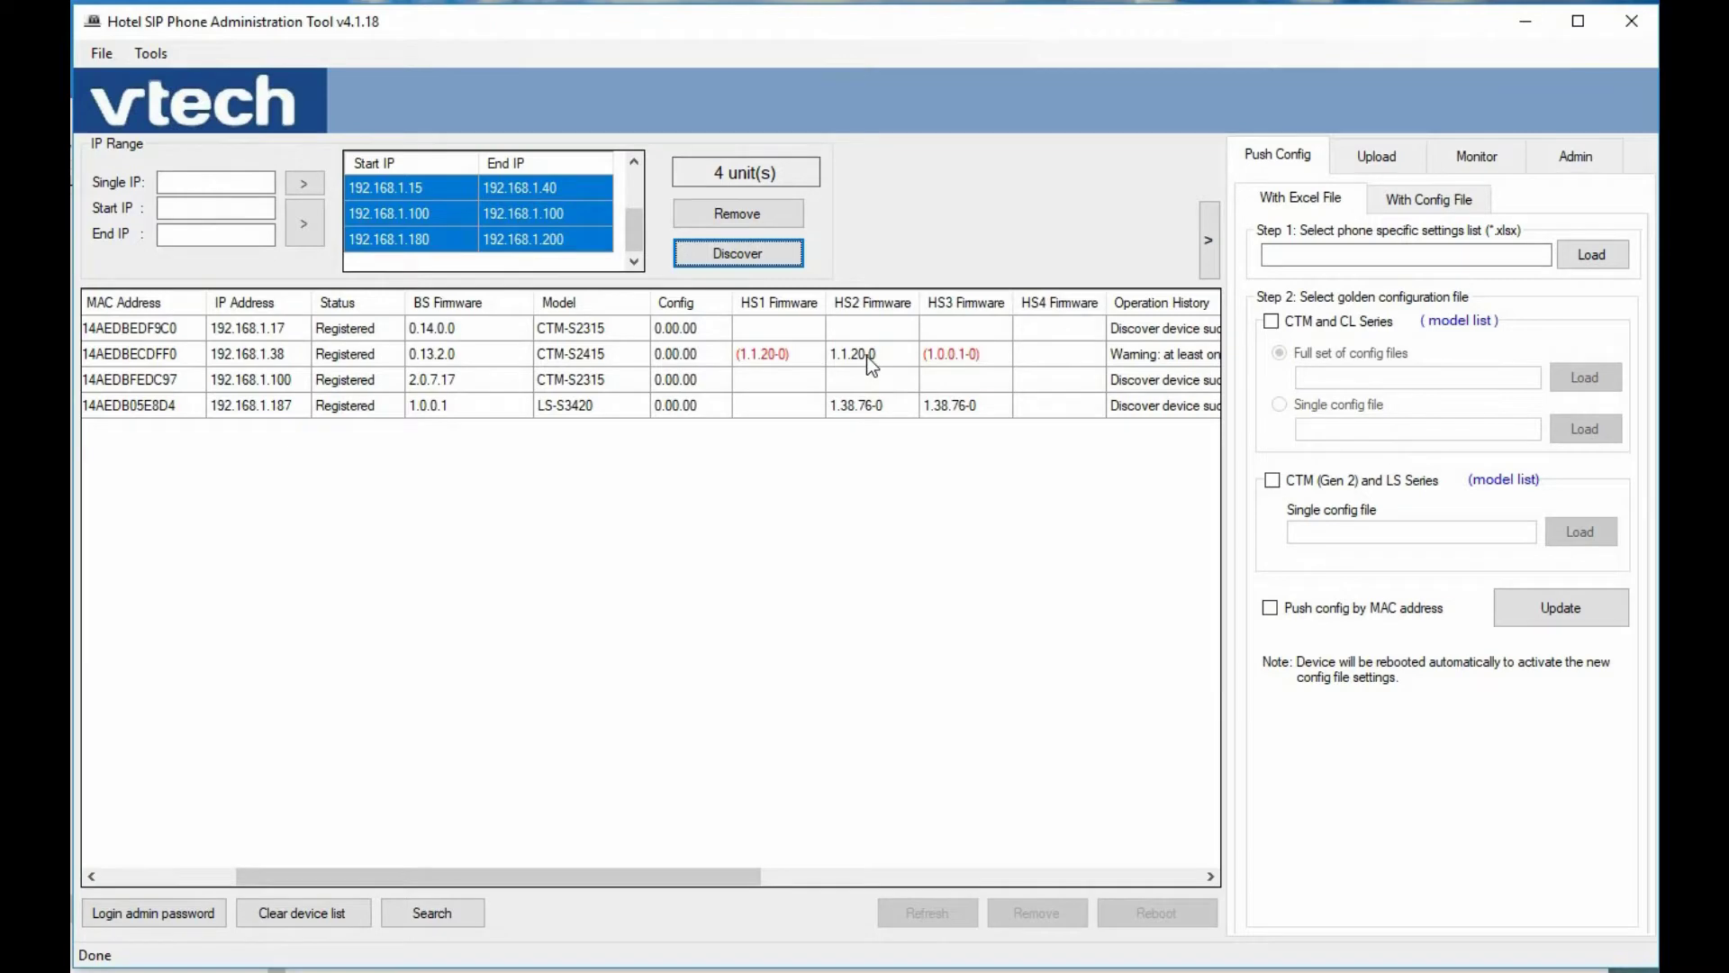
{"action": "left_click", "coordinate": [867, 355]}
{"action": "left_click_drag", "start_coordinate": [521, 877], "coordinate": [807, 879]}
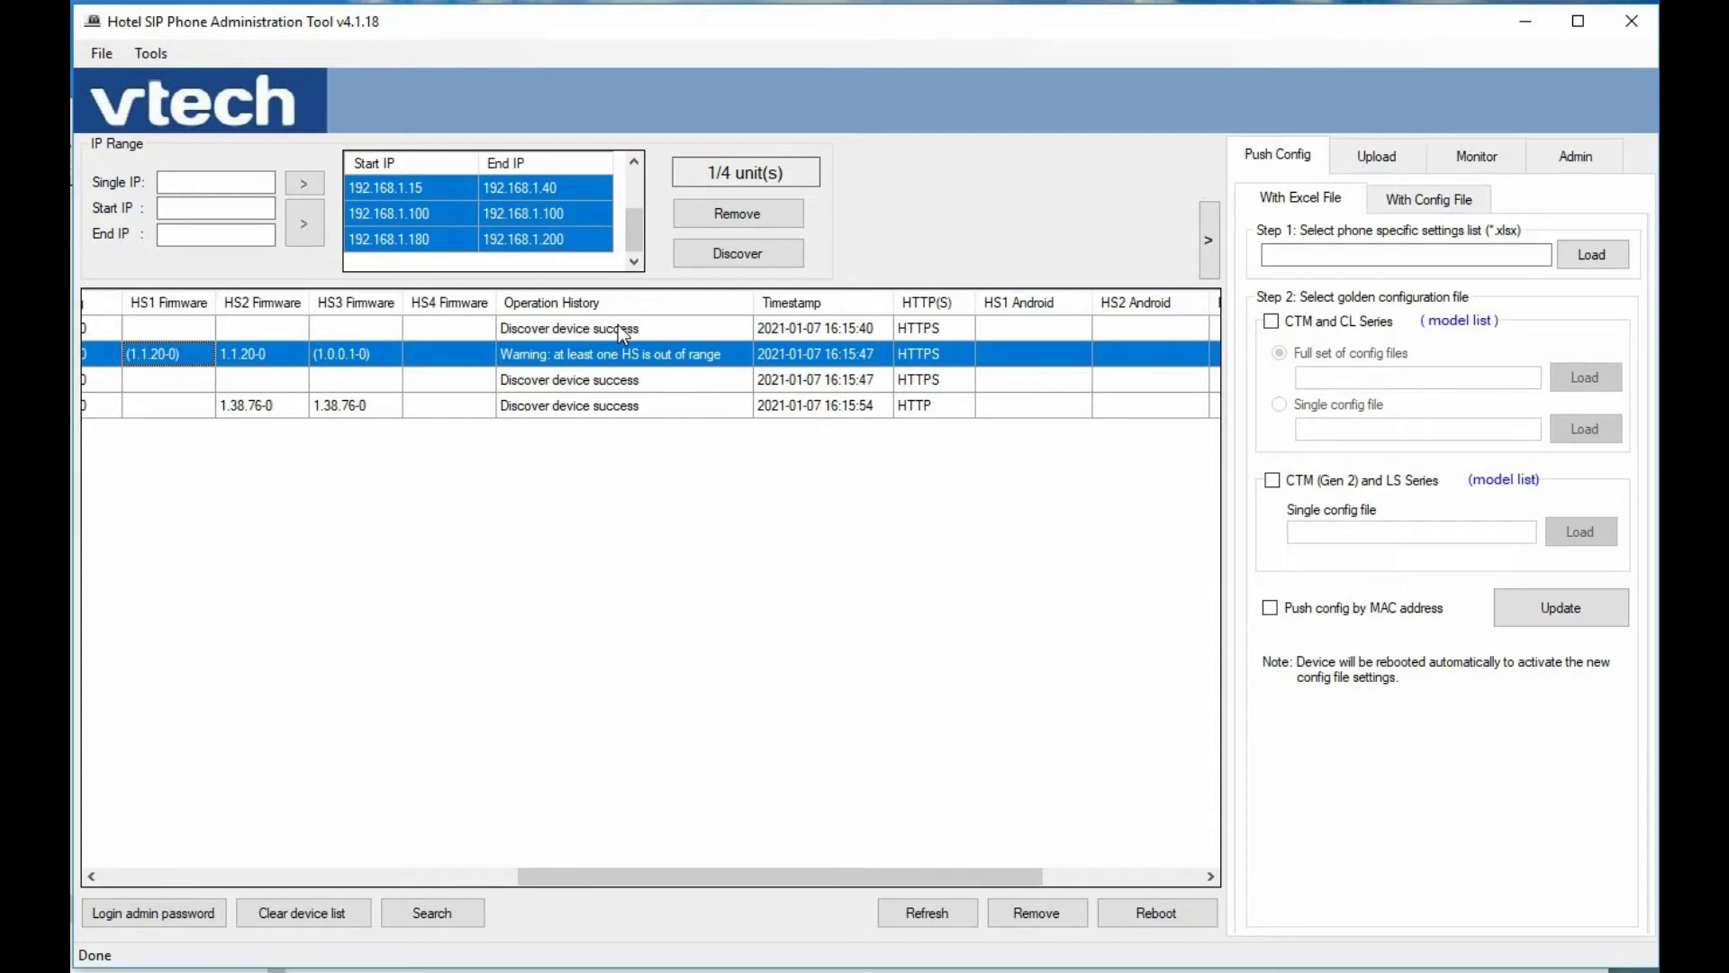
{"action": "left_click", "coordinate": [619, 328]}
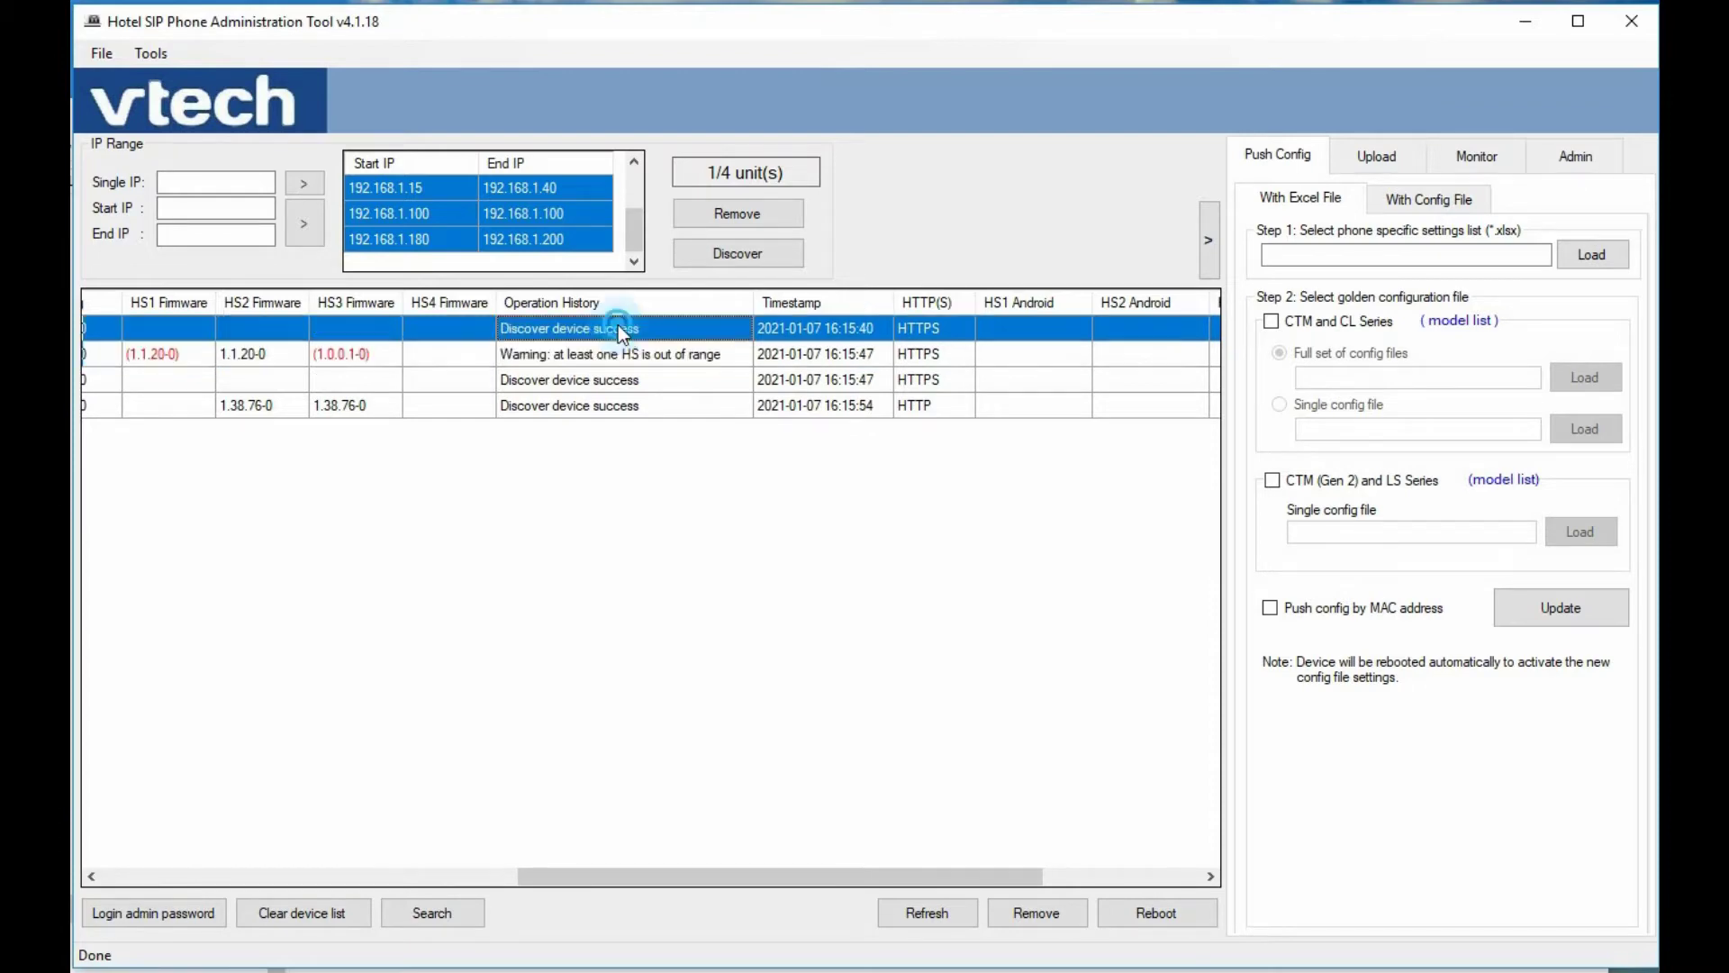
{"action": "left_click", "coordinate": [624, 382]}
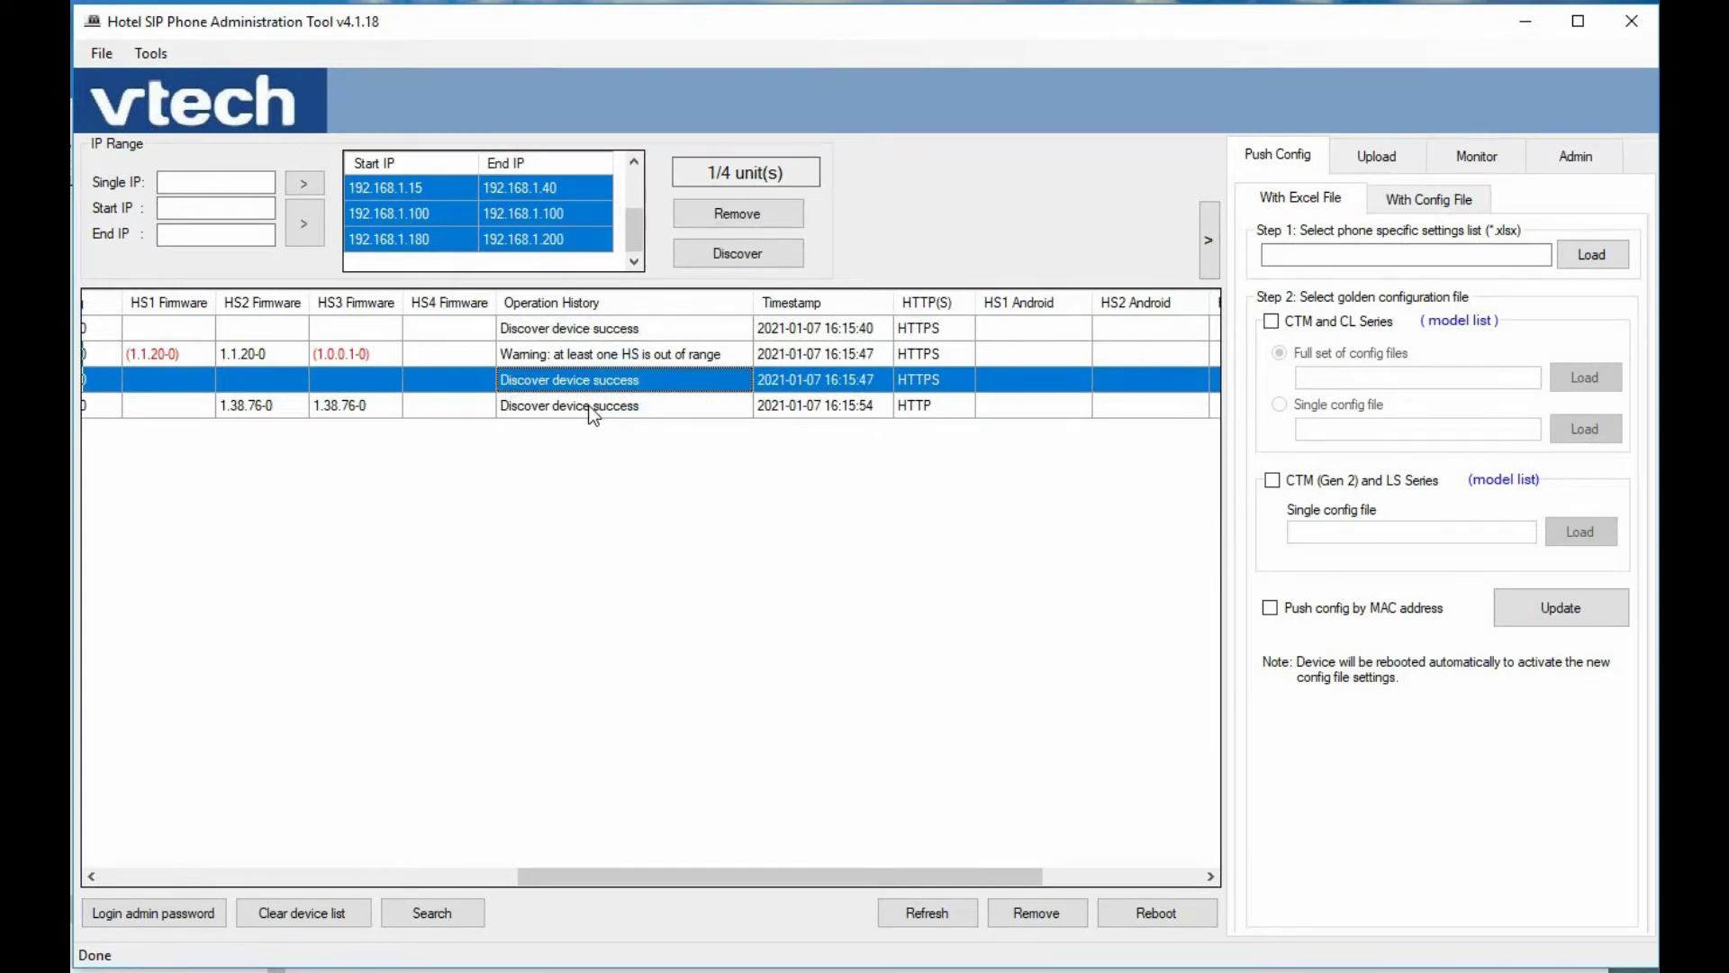
{"action": "left_click", "coordinate": [590, 408]}
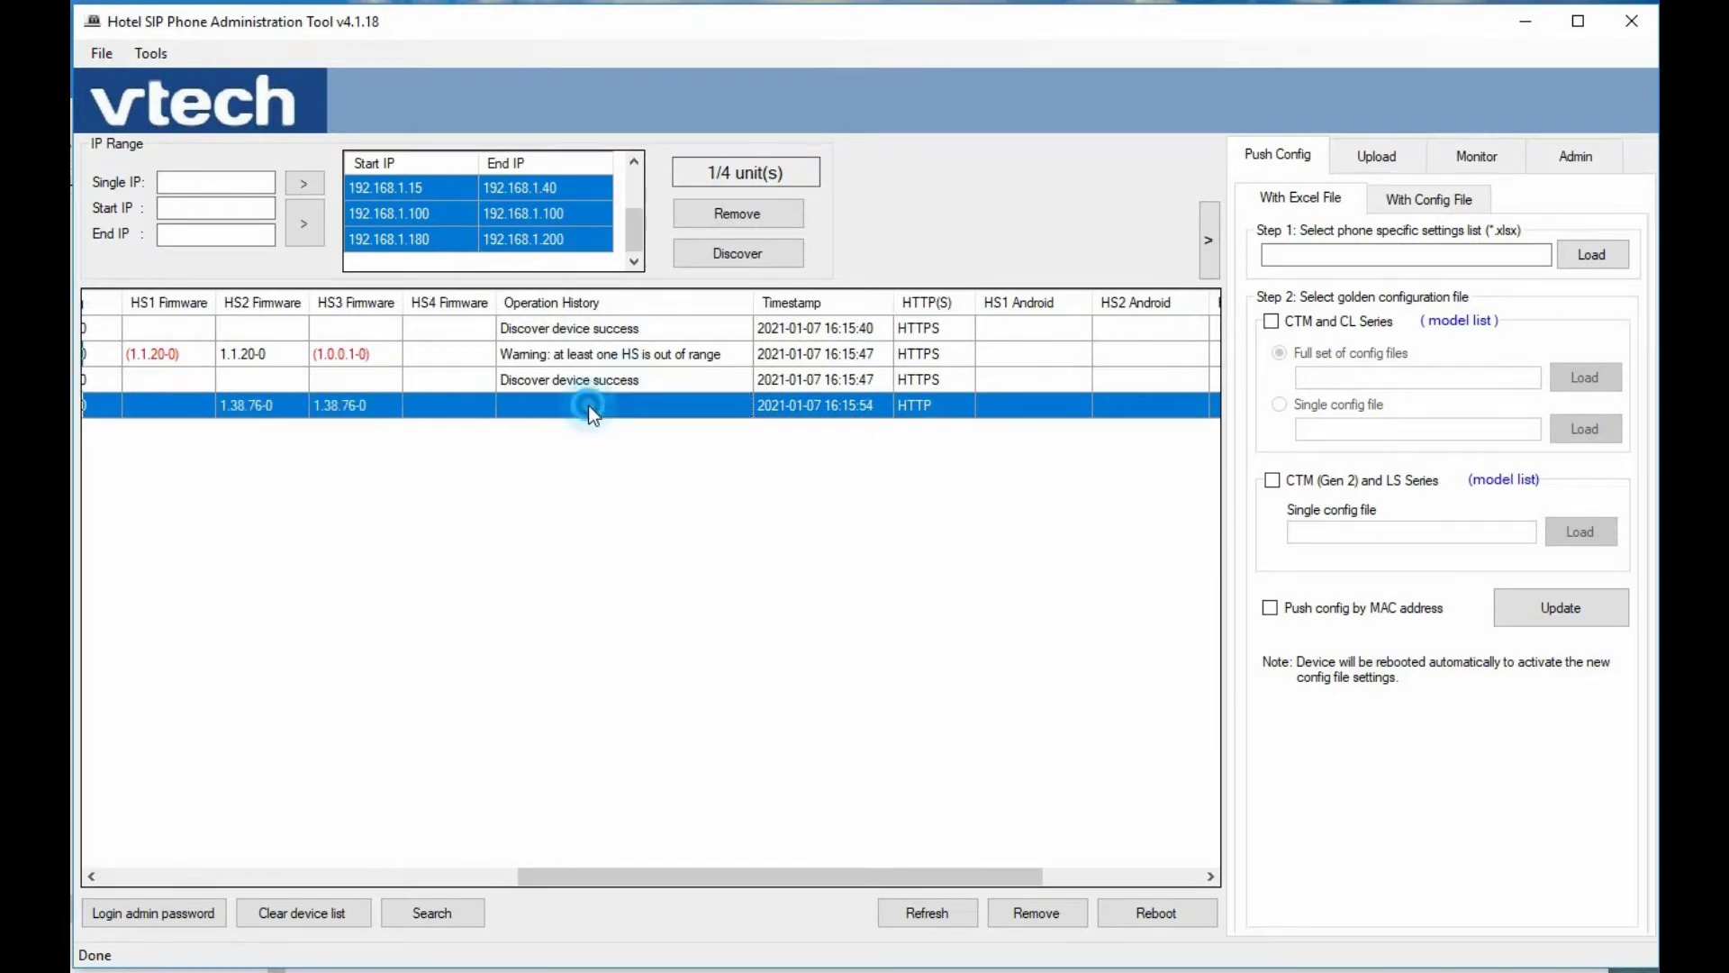
{"action": "left_click", "coordinate": [953, 332]}
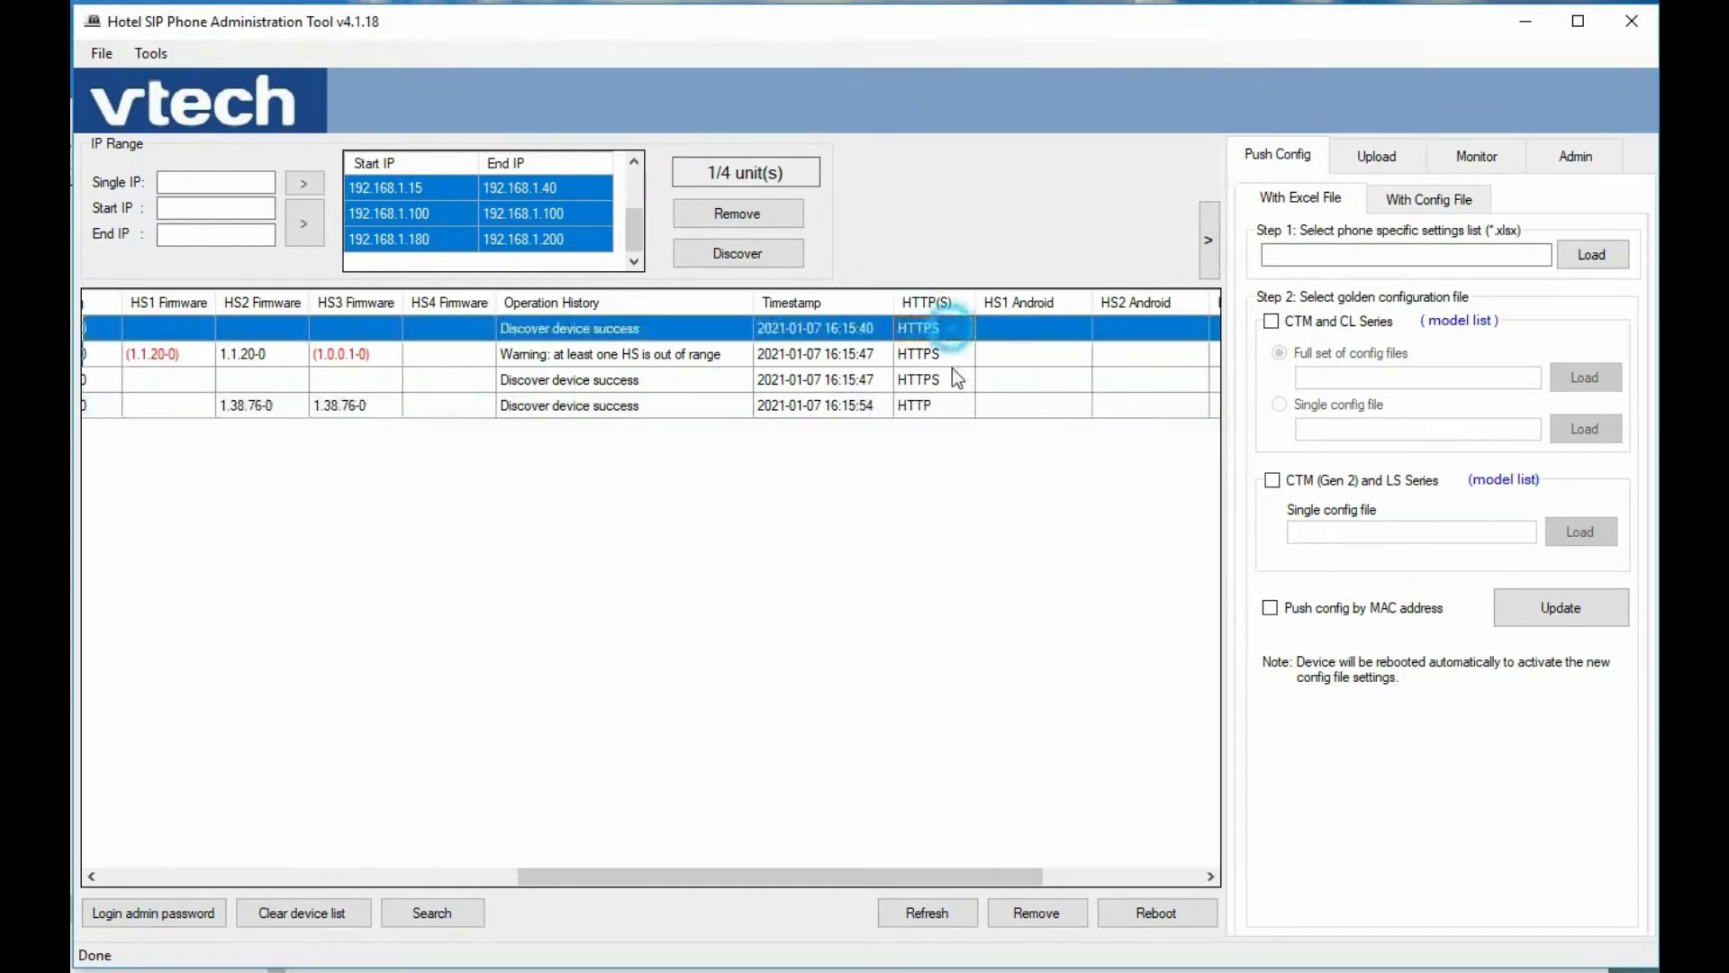
{"action": "left_click", "coordinate": [956, 382], "text": "shift"}
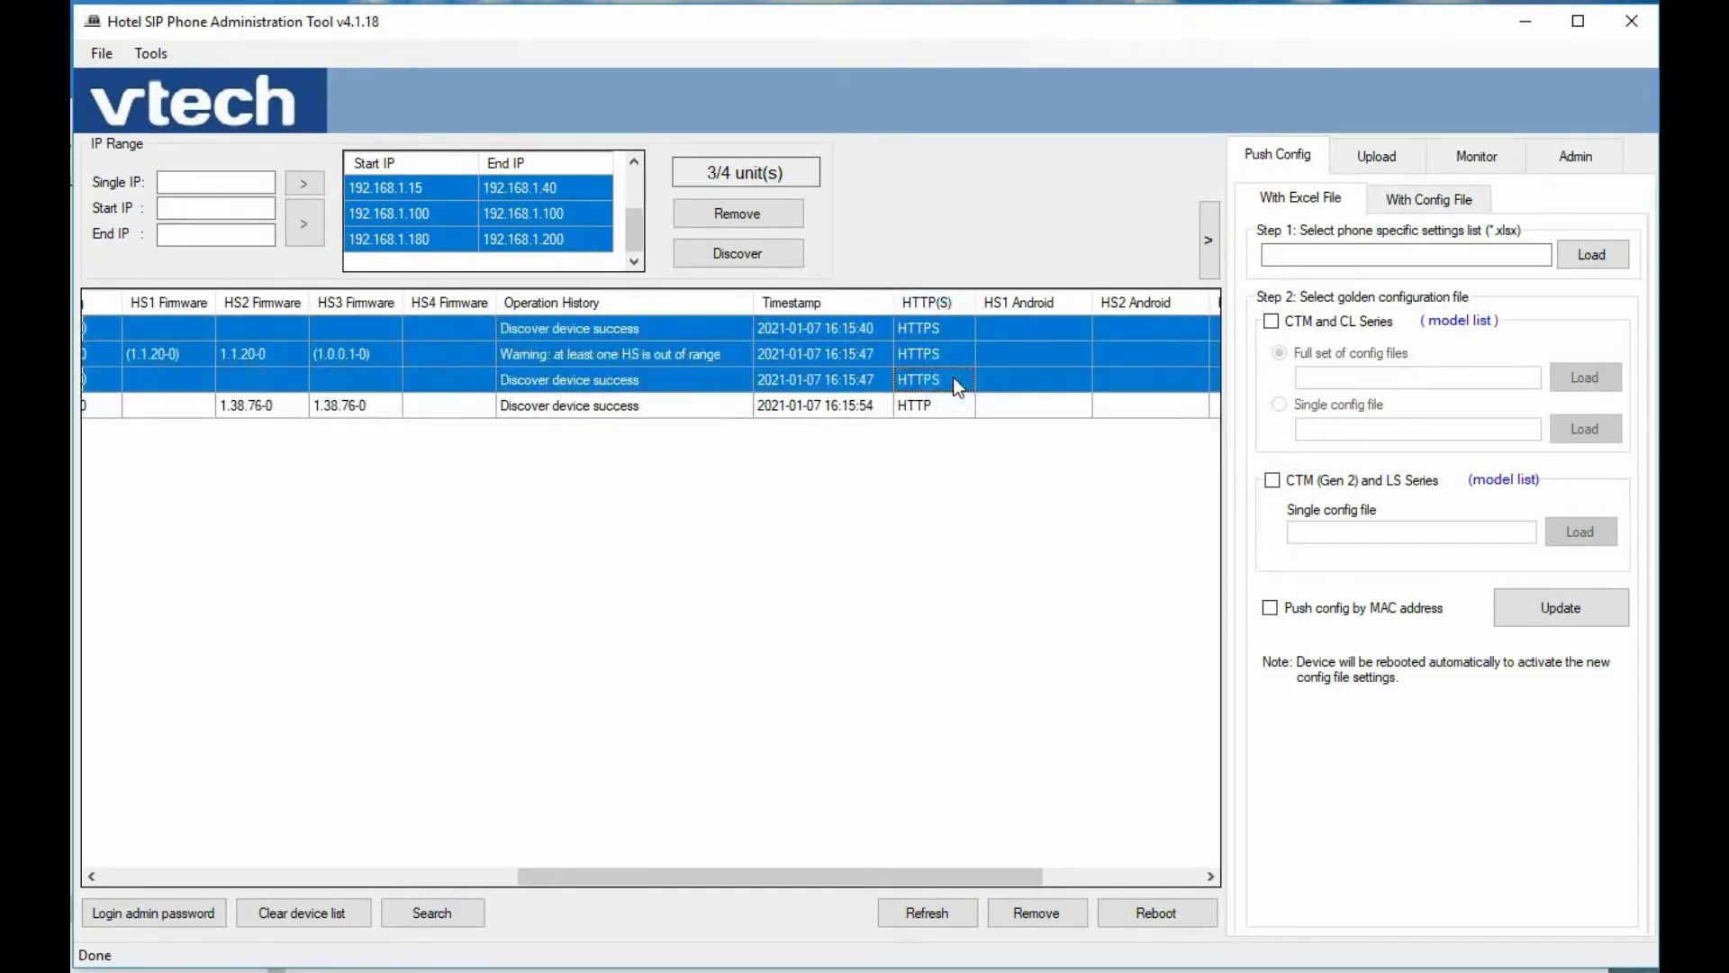
{"action": "left_click", "coordinate": [947, 404]}
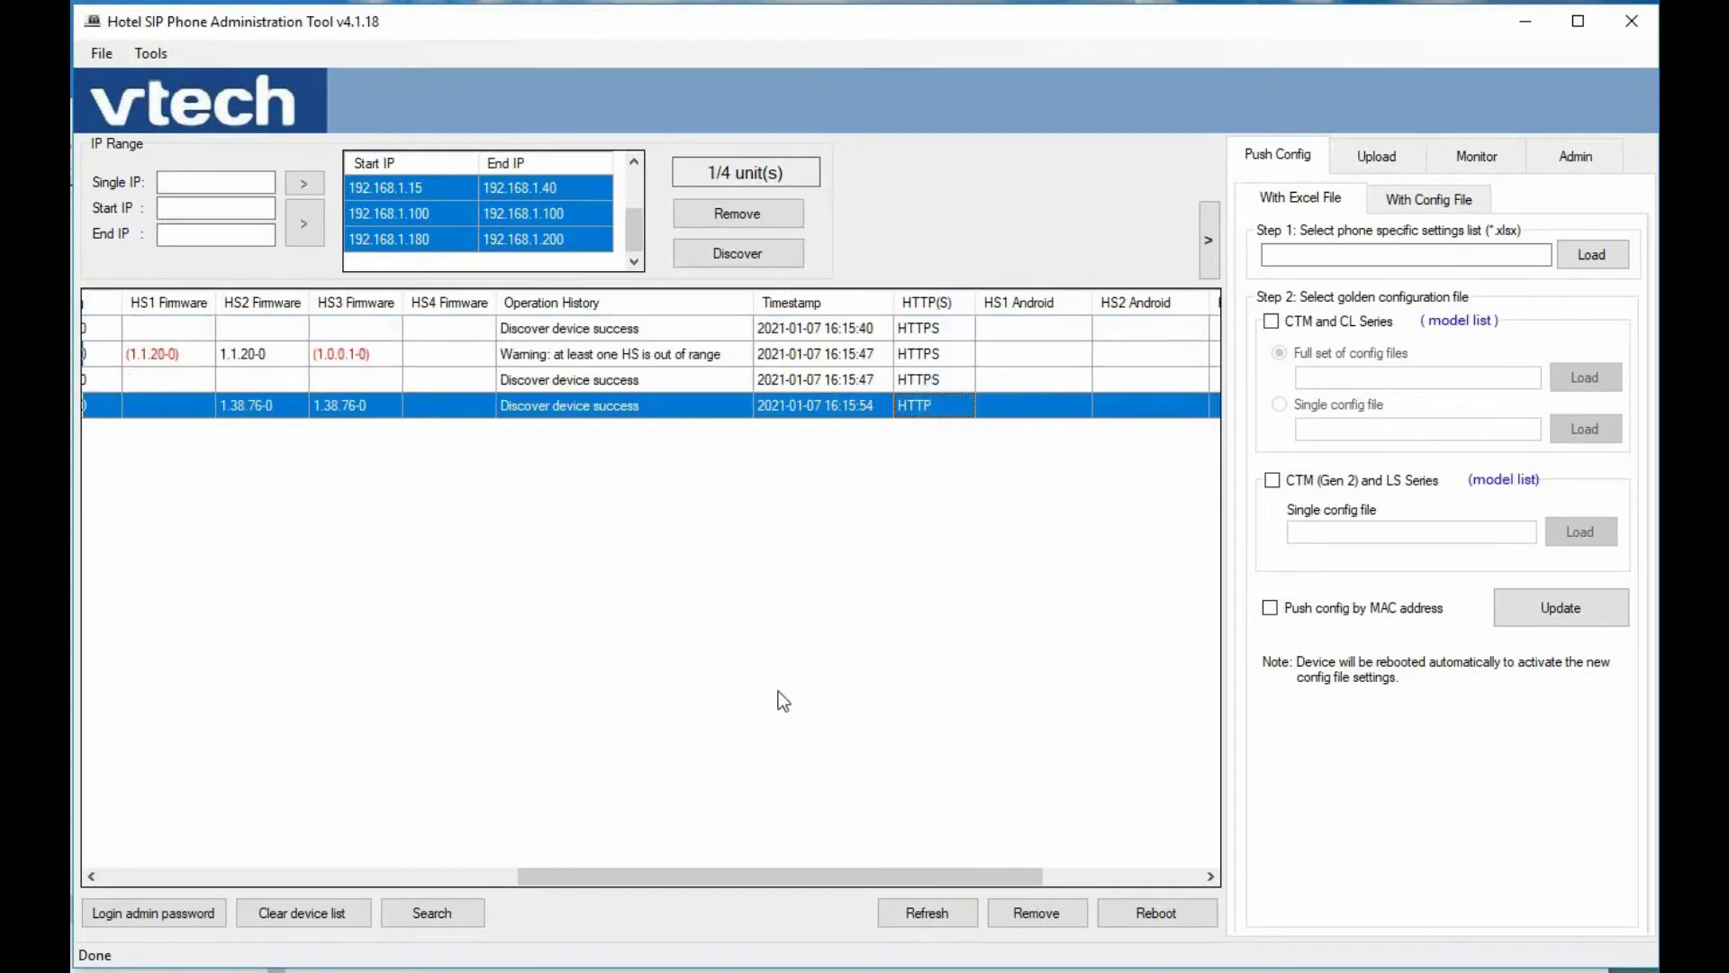
{"action": "left_click_drag", "start_coordinate": [661, 874], "coordinate": [798, 876]}
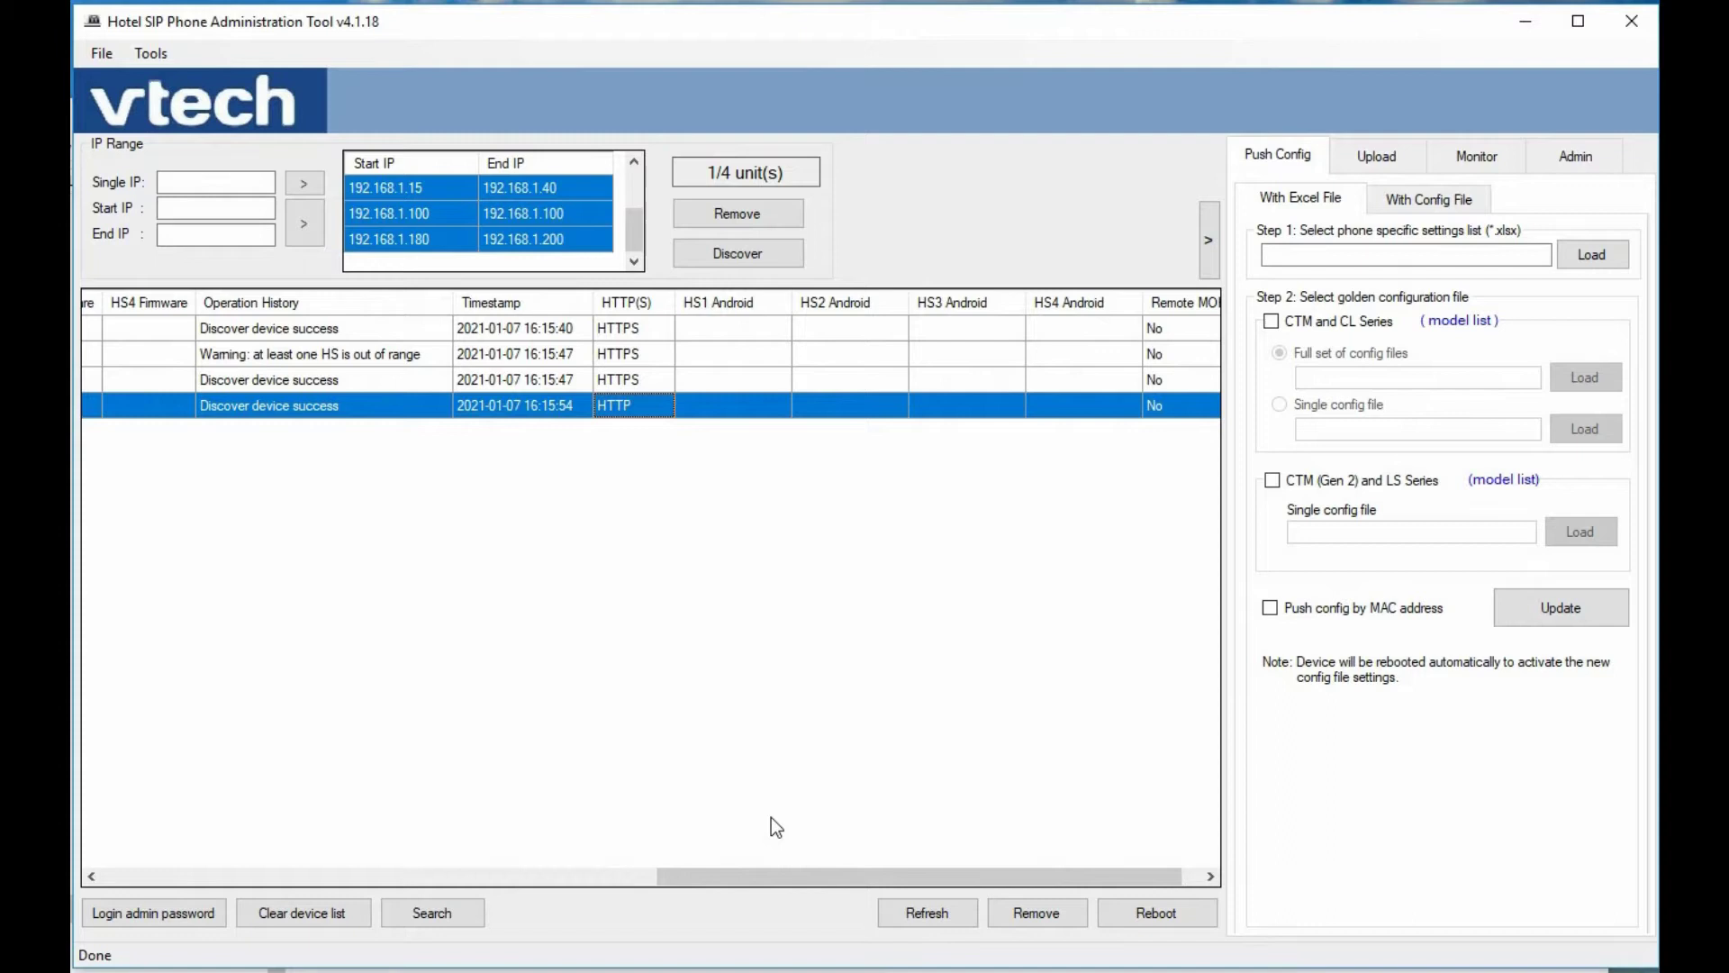
{"action": "left_click_drag", "start_coordinate": [808, 876], "coordinate": [234, 878]}
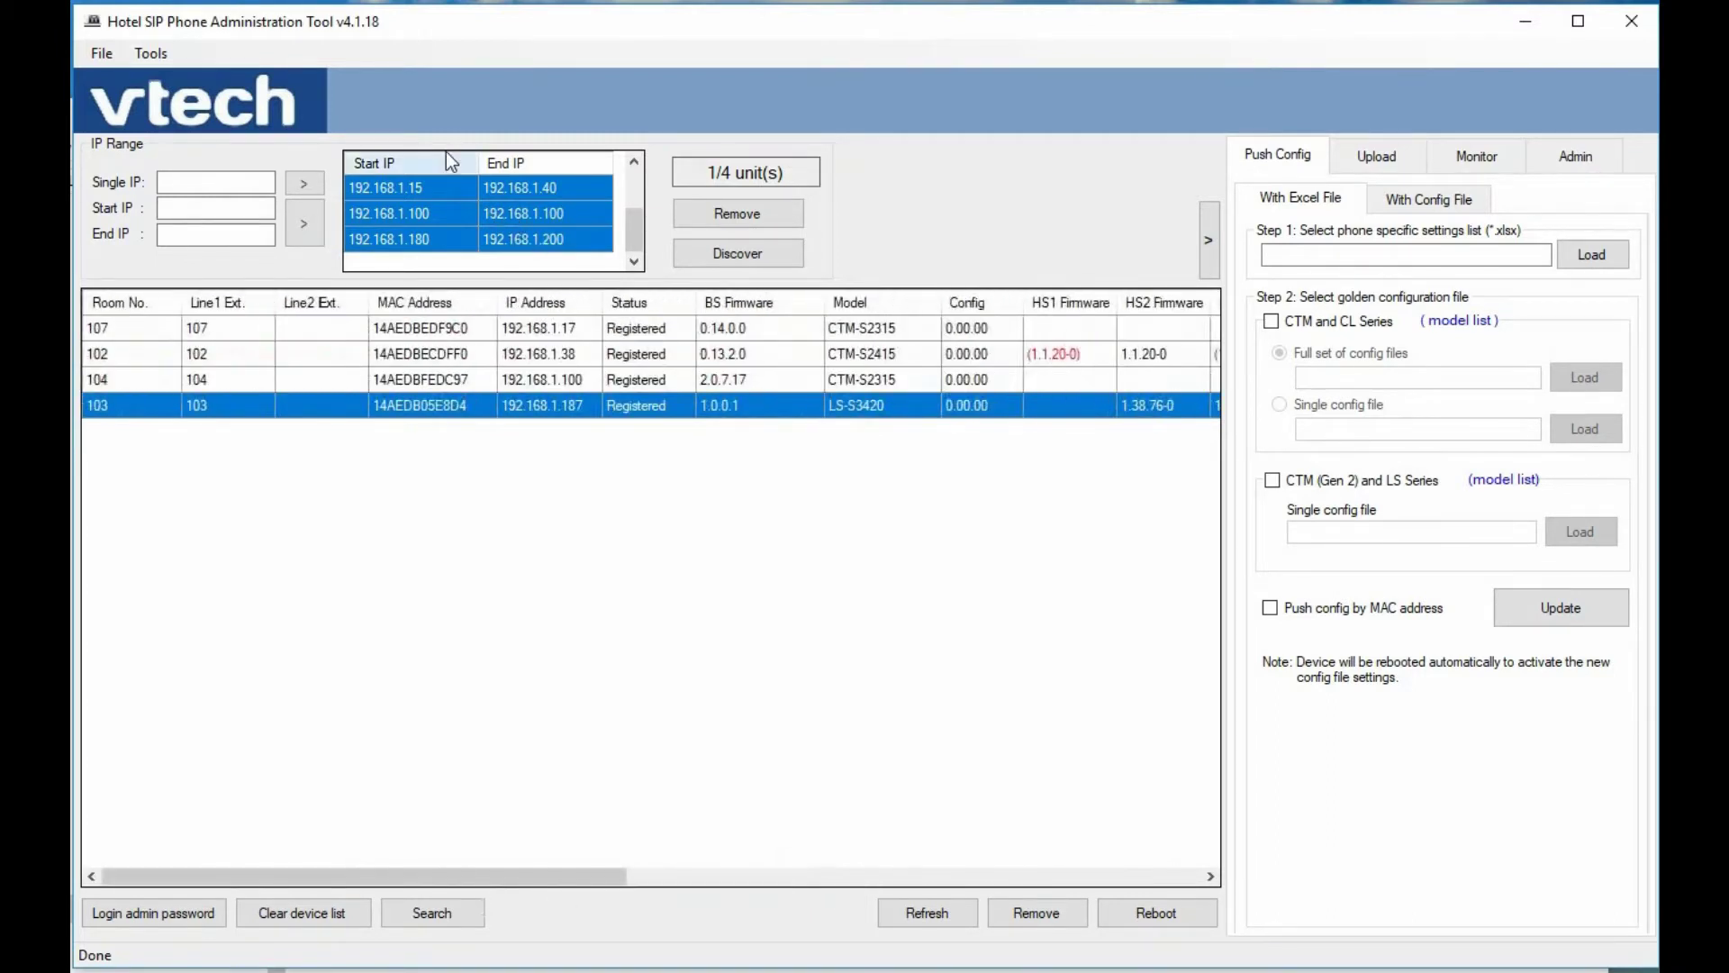
{"action": "left_click", "coordinate": [237, 330]}
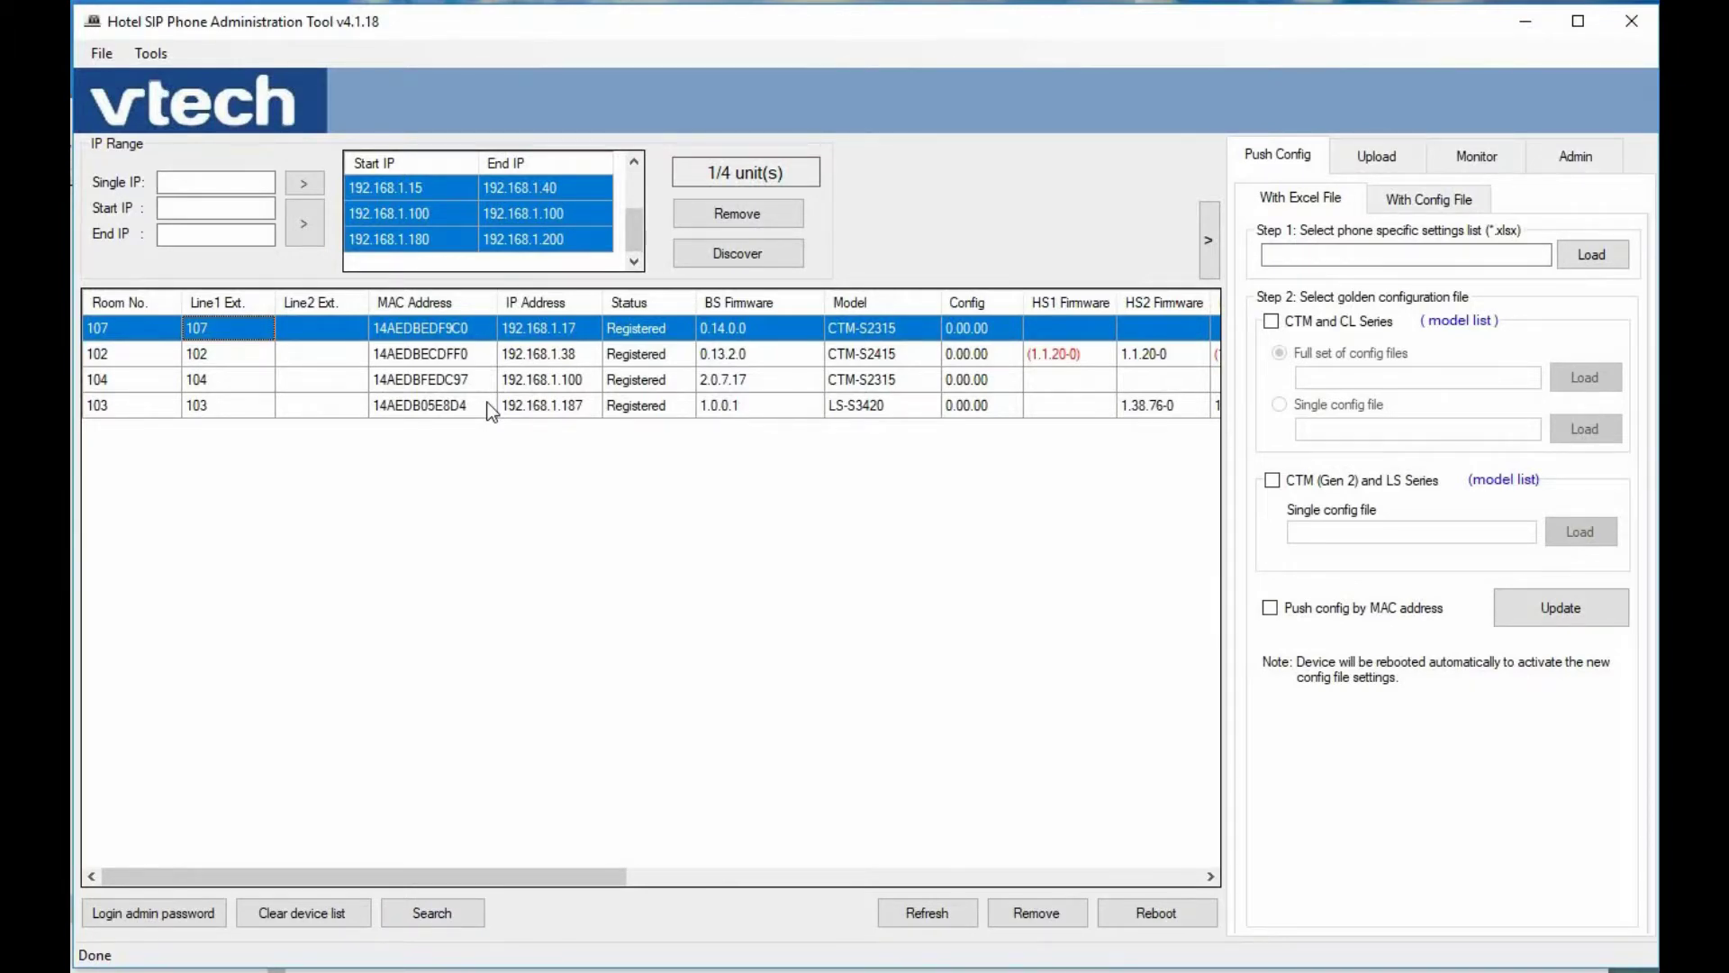
Search the phone list for the keywords dc97, then 103, then 2315.
{"action": "left_click", "coordinate": [449, 917]}
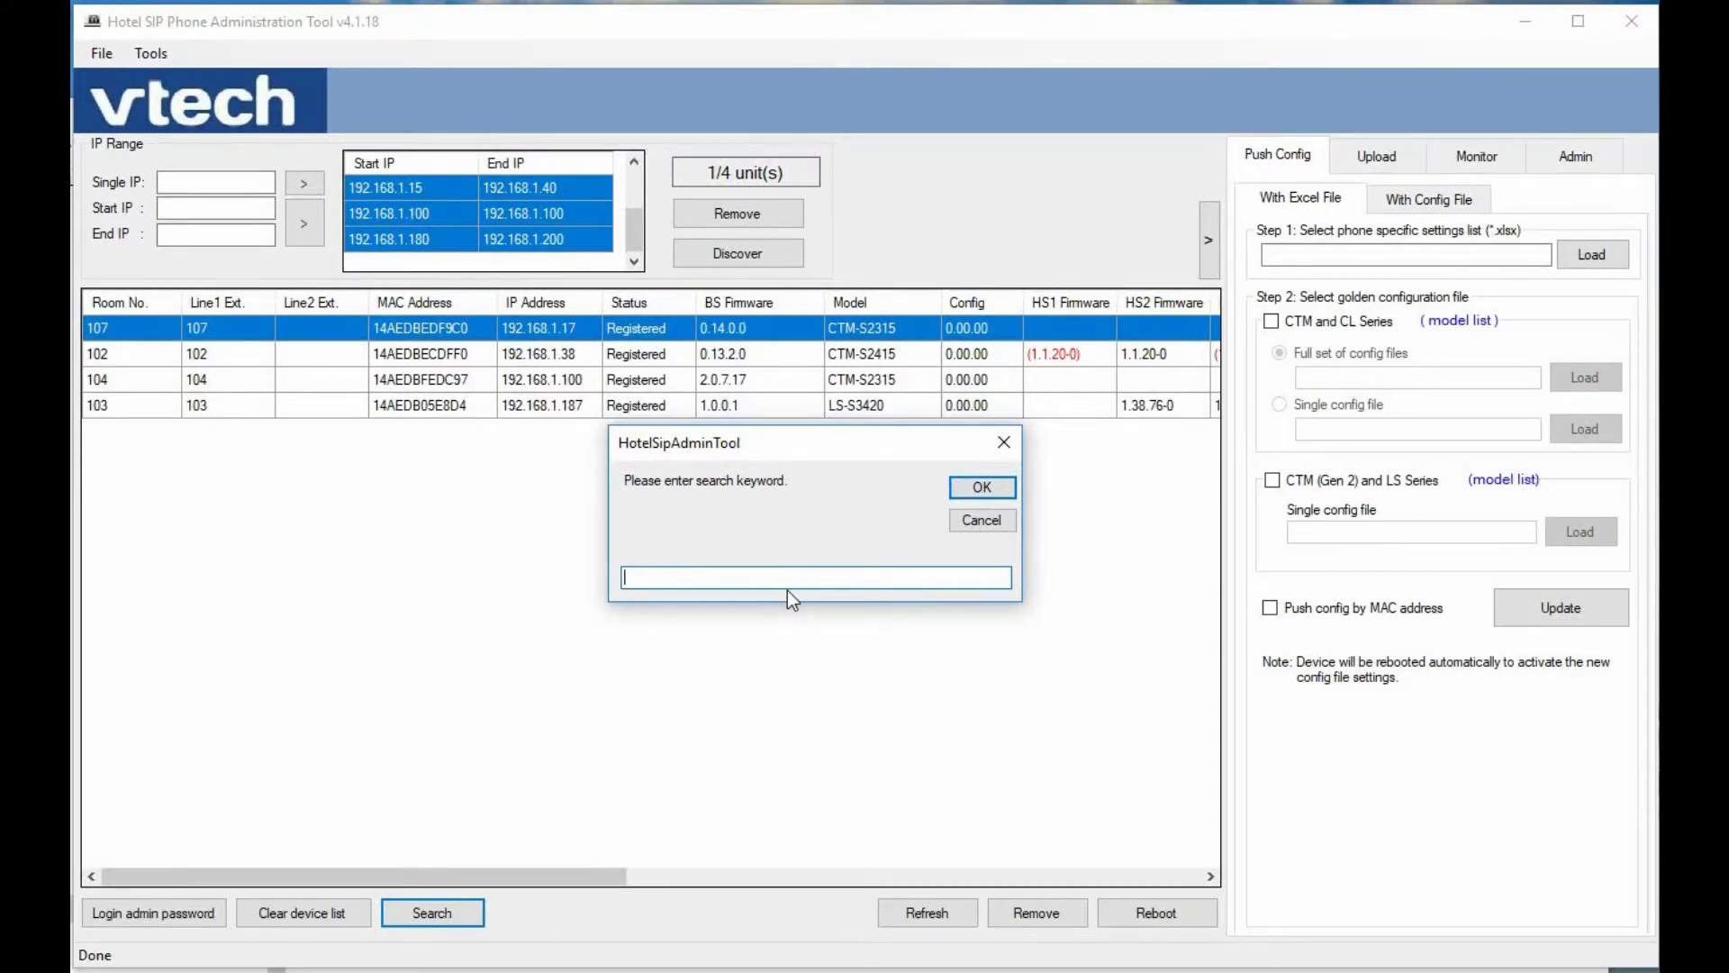
{"action": "type", "text": "dc97"}
{"action": "left_click", "coordinate": [982, 487]}
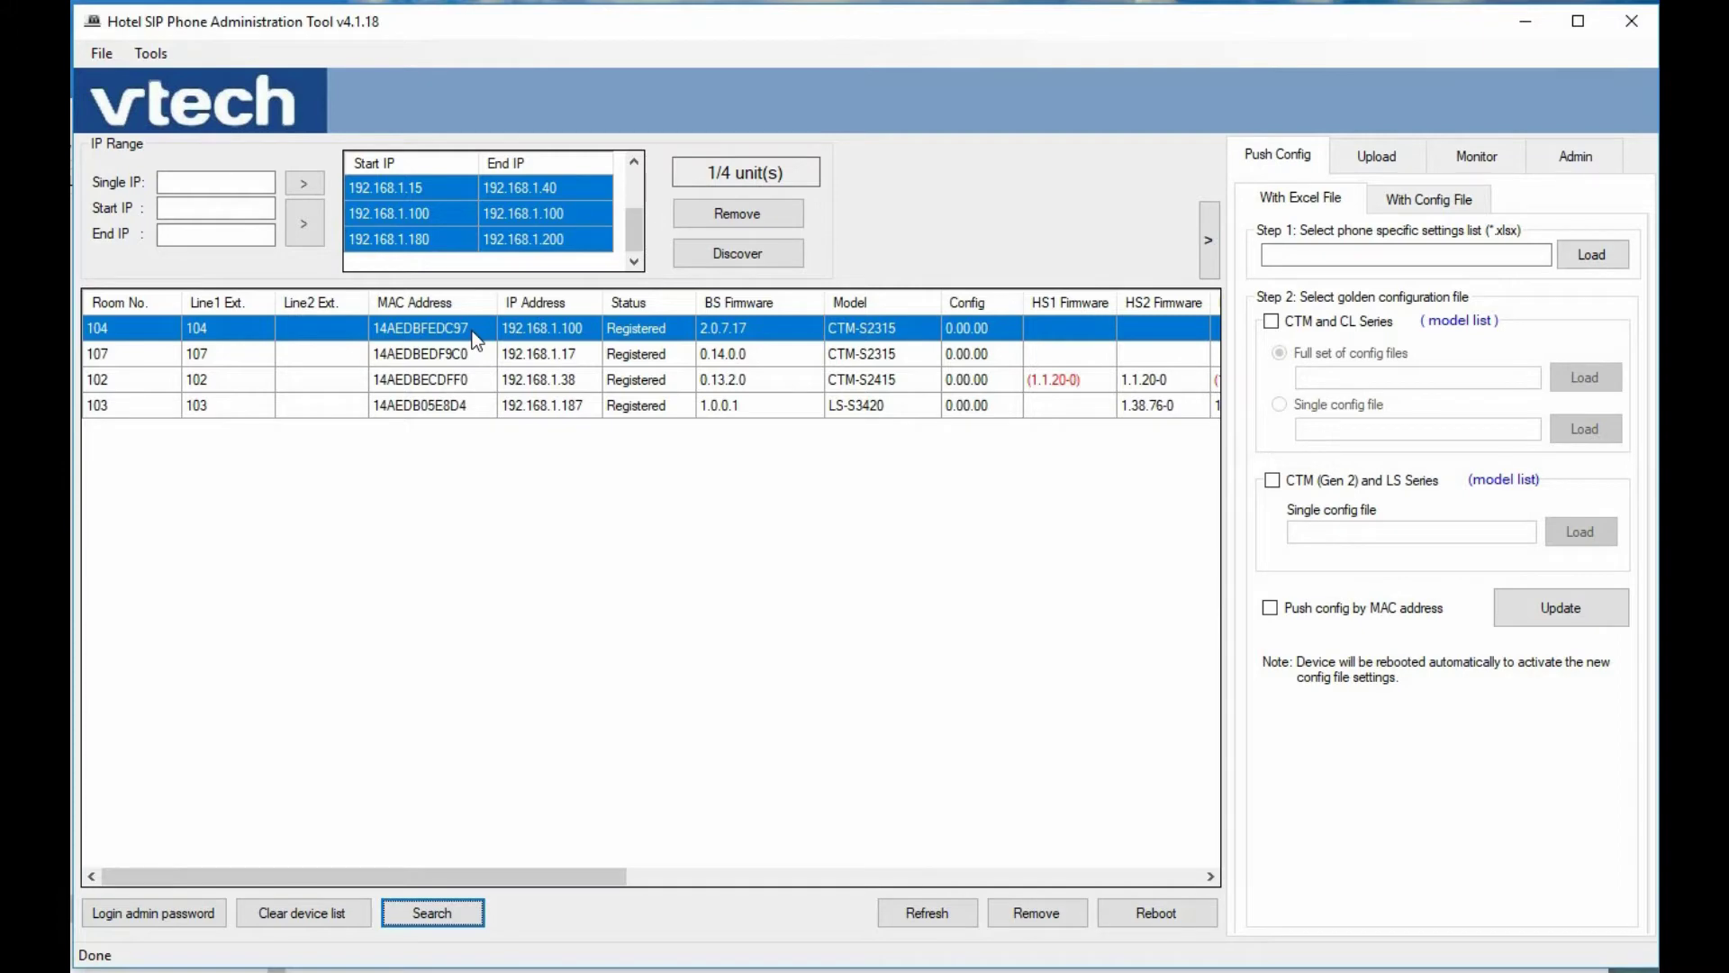
{"action": "left_click", "coordinate": [443, 915]}
{"action": "left_click", "coordinate": [848, 583]}
{"action": "type", "text": "103"}
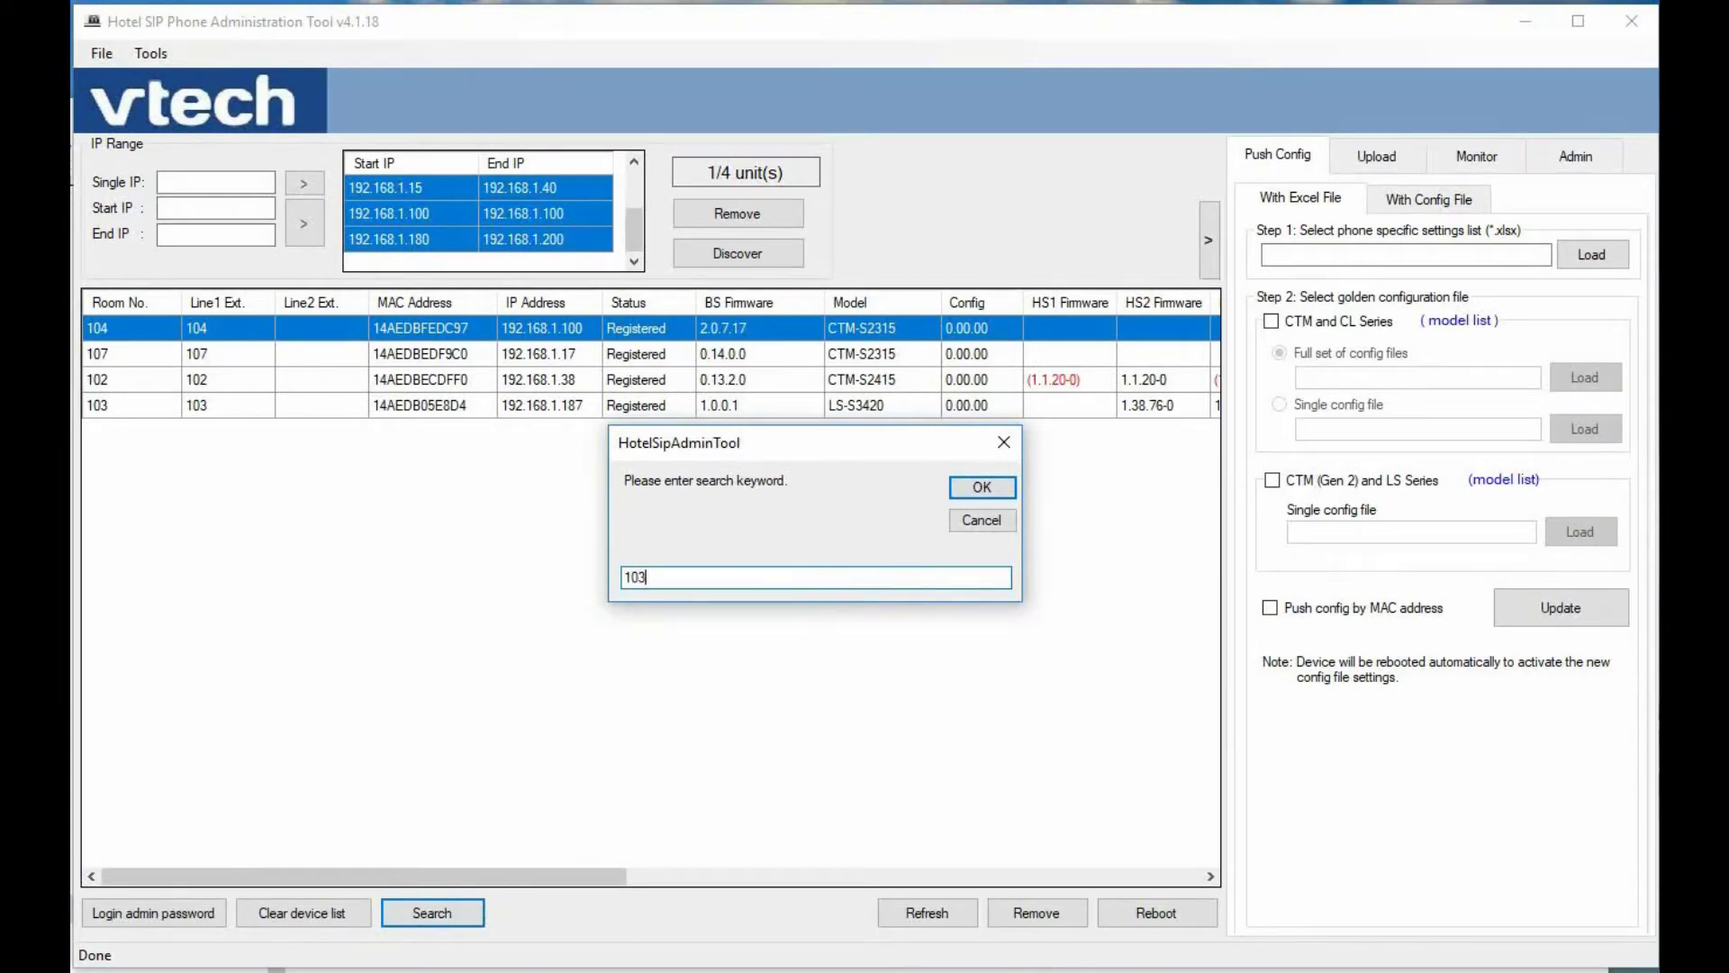
{"action": "key", "text": "Return"}
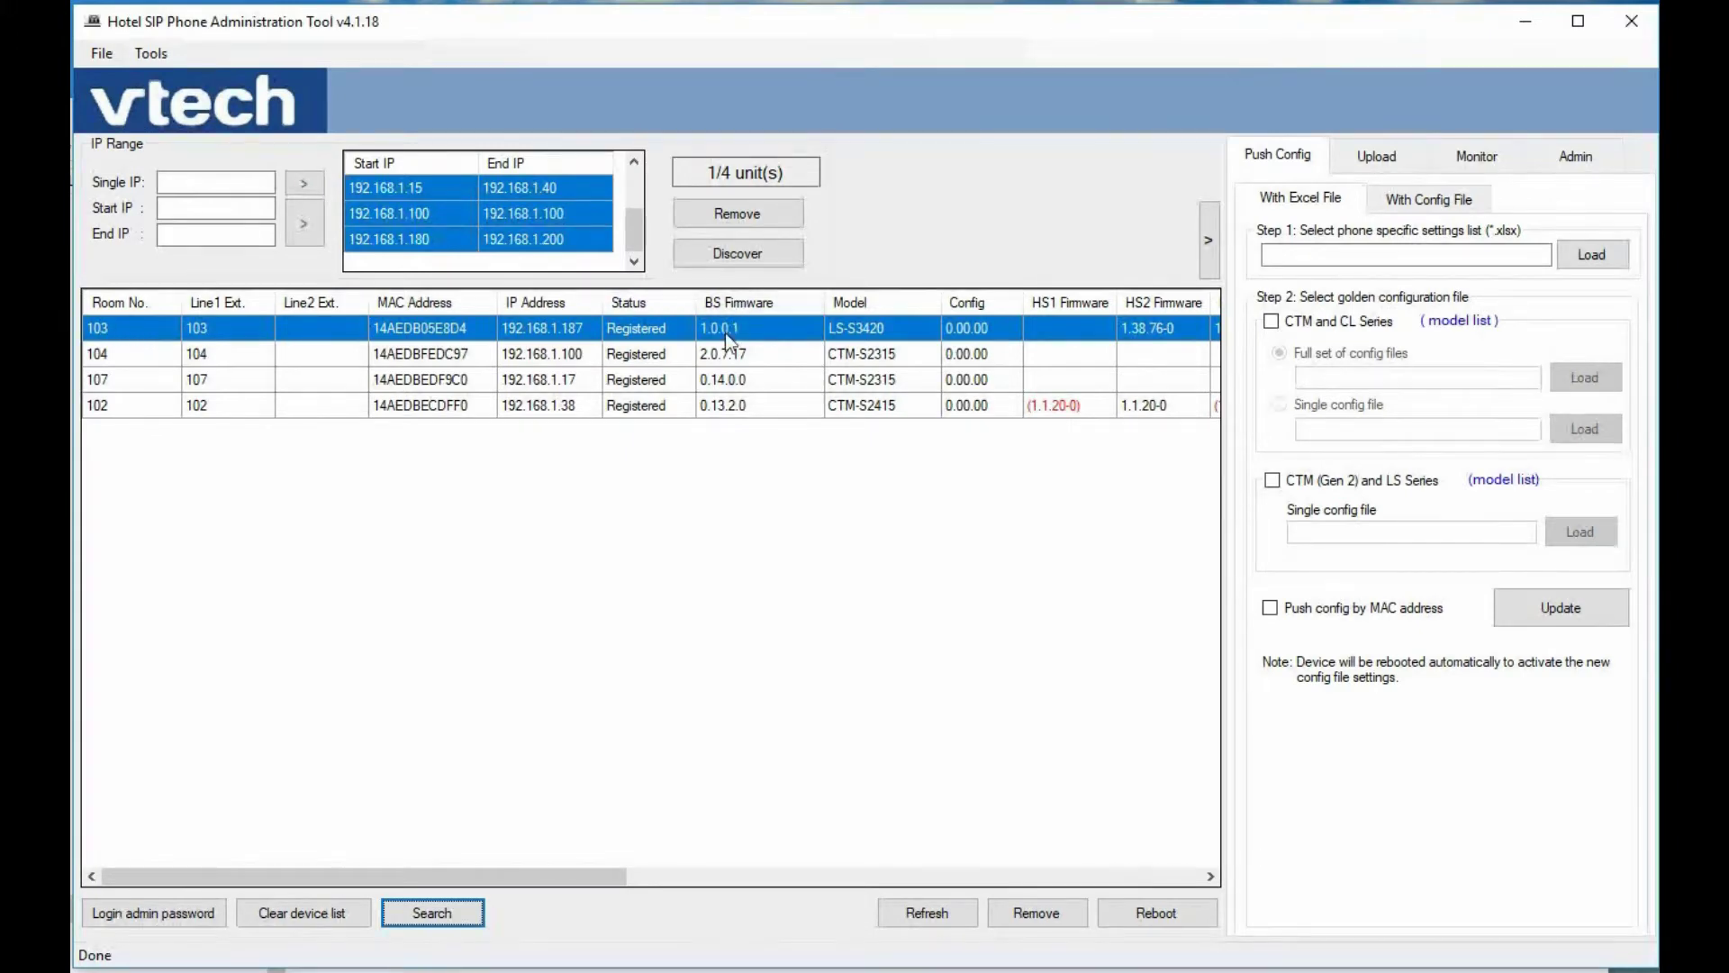
{"action": "left_click", "coordinate": [449, 913]}
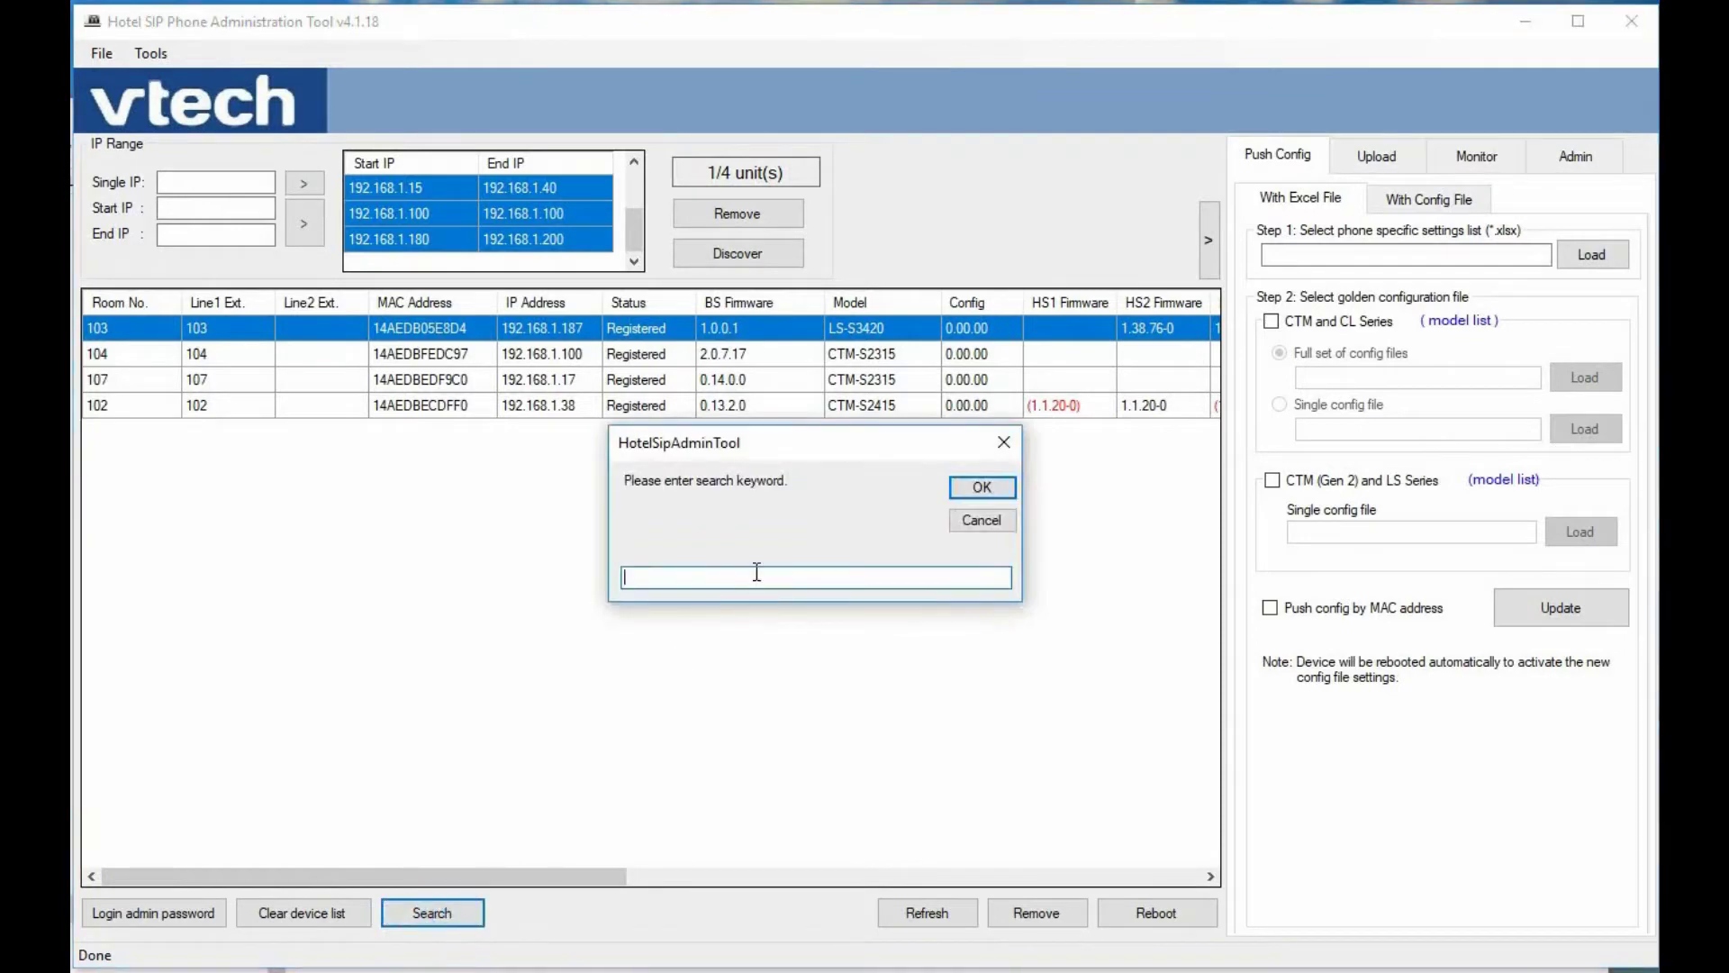
{"action": "type", "text": "2315"}
{"action": "key", "text": "Return"}
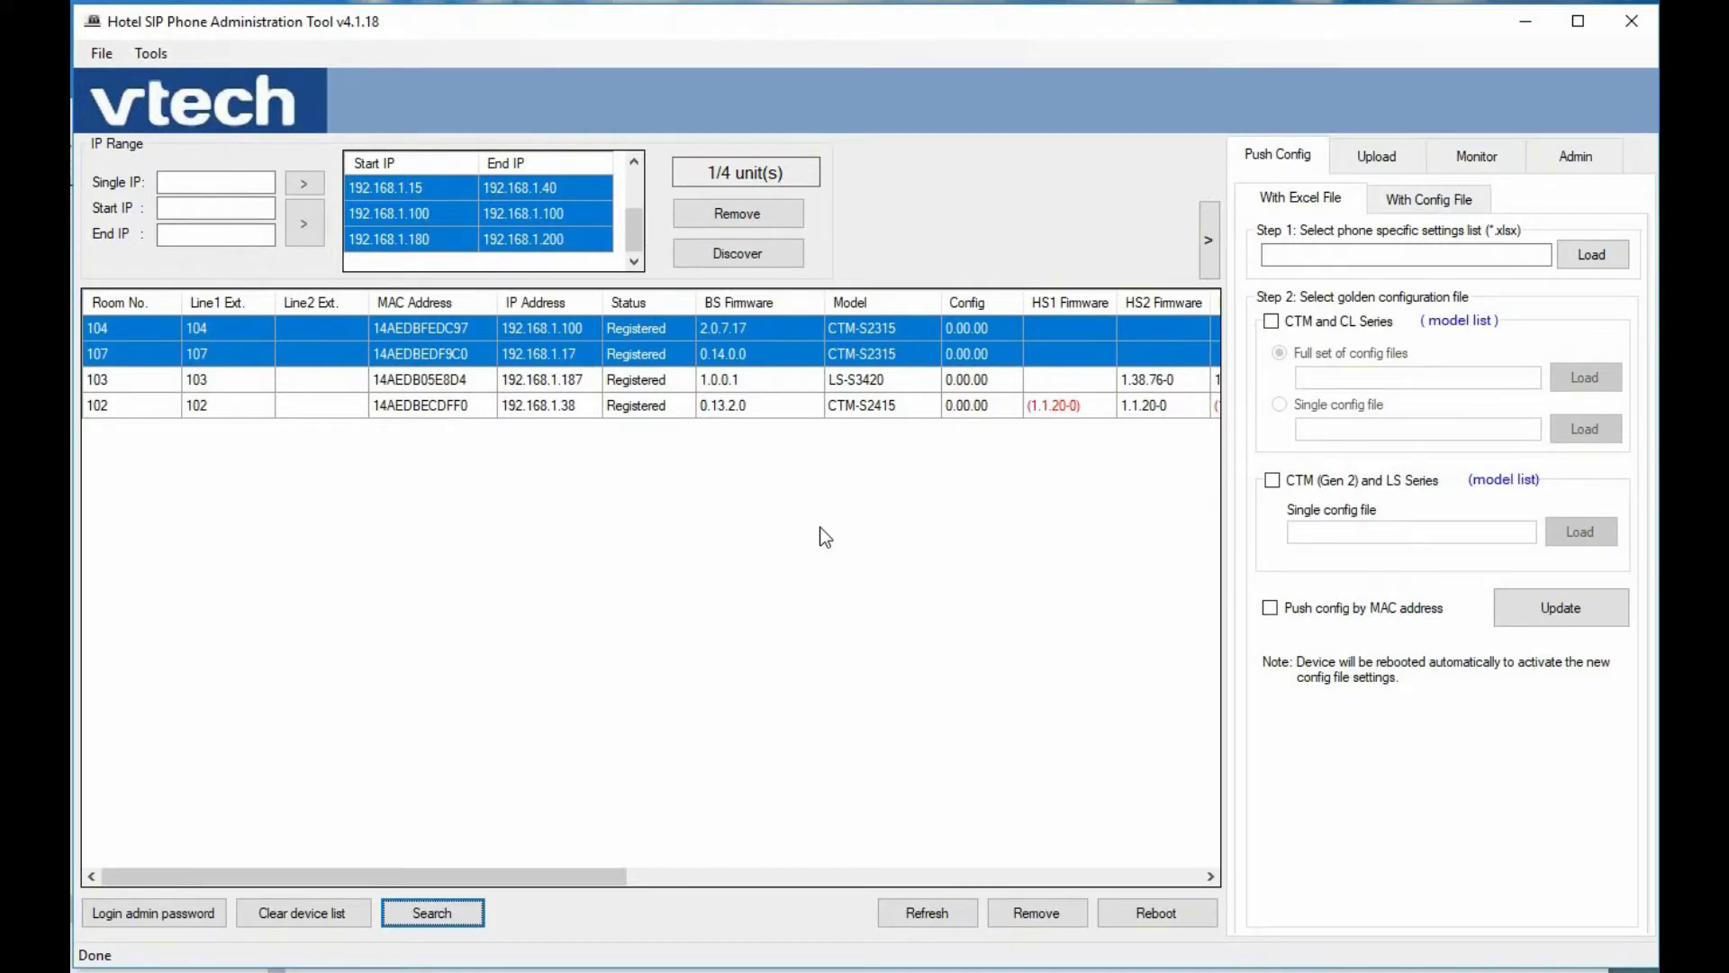
Try sorting by several columns, ending with Room No. ascending (102, 103, 104, 107).
{"action": "left_click", "coordinate": [225, 311]}
{"action": "left_click", "coordinate": [139, 311]}
{"action": "left_click", "coordinate": [442, 299]}
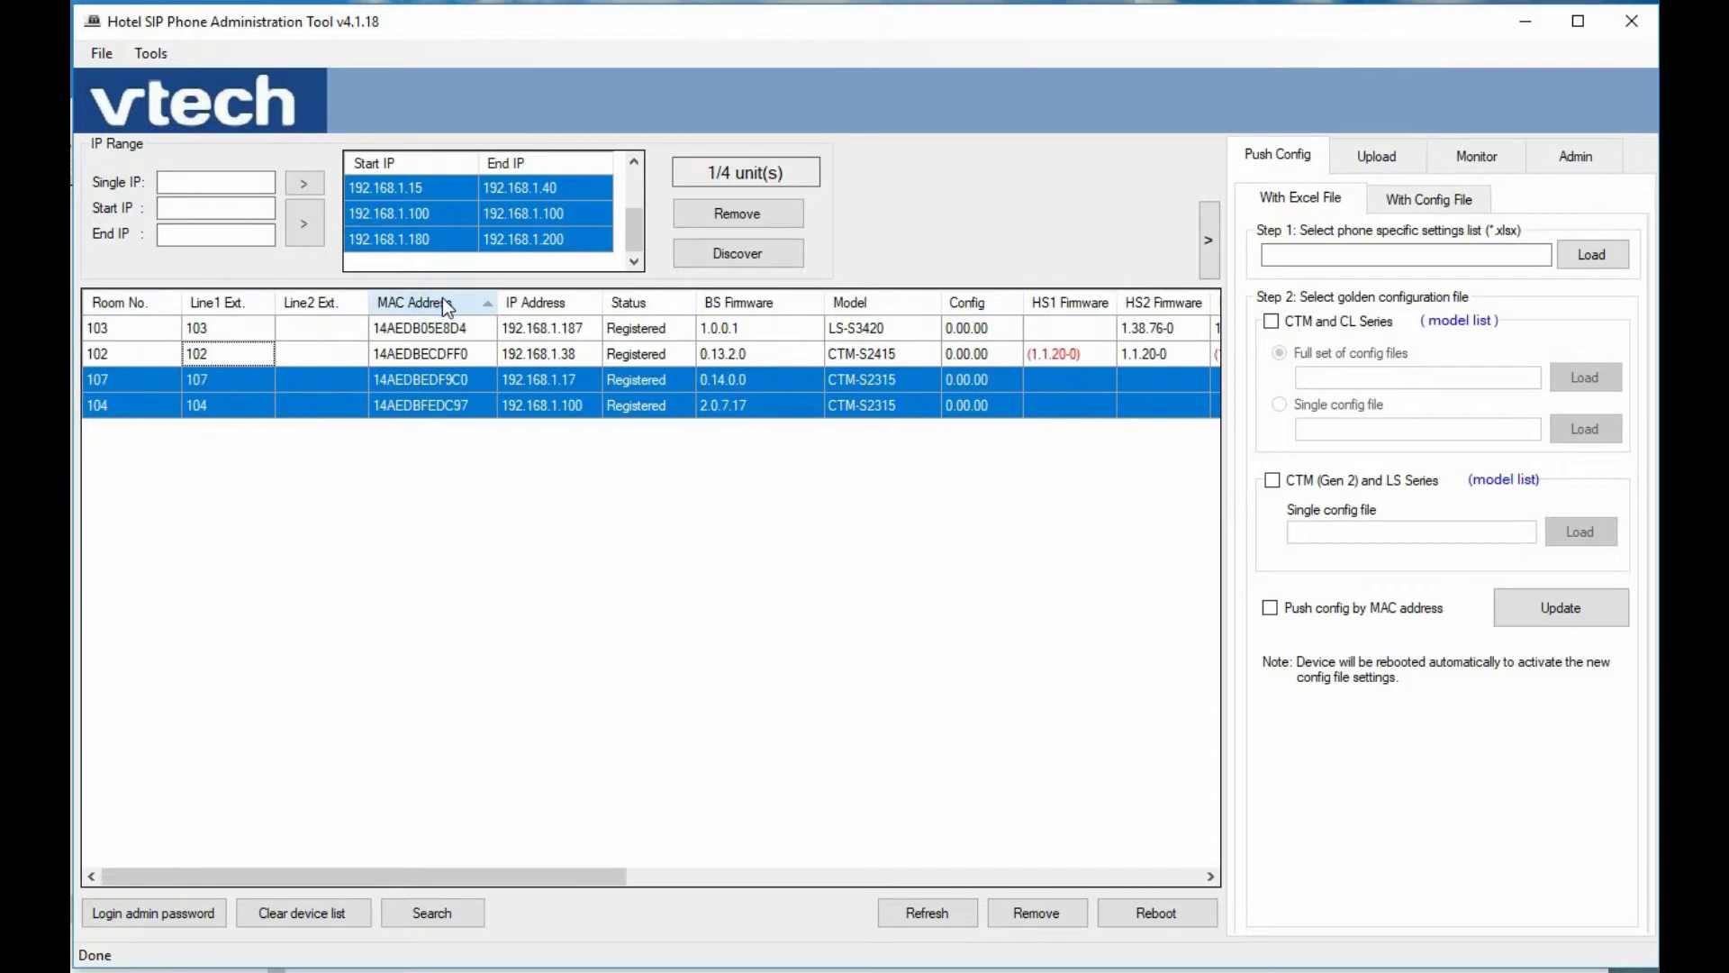
{"action": "left_click", "coordinate": [555, 303]}
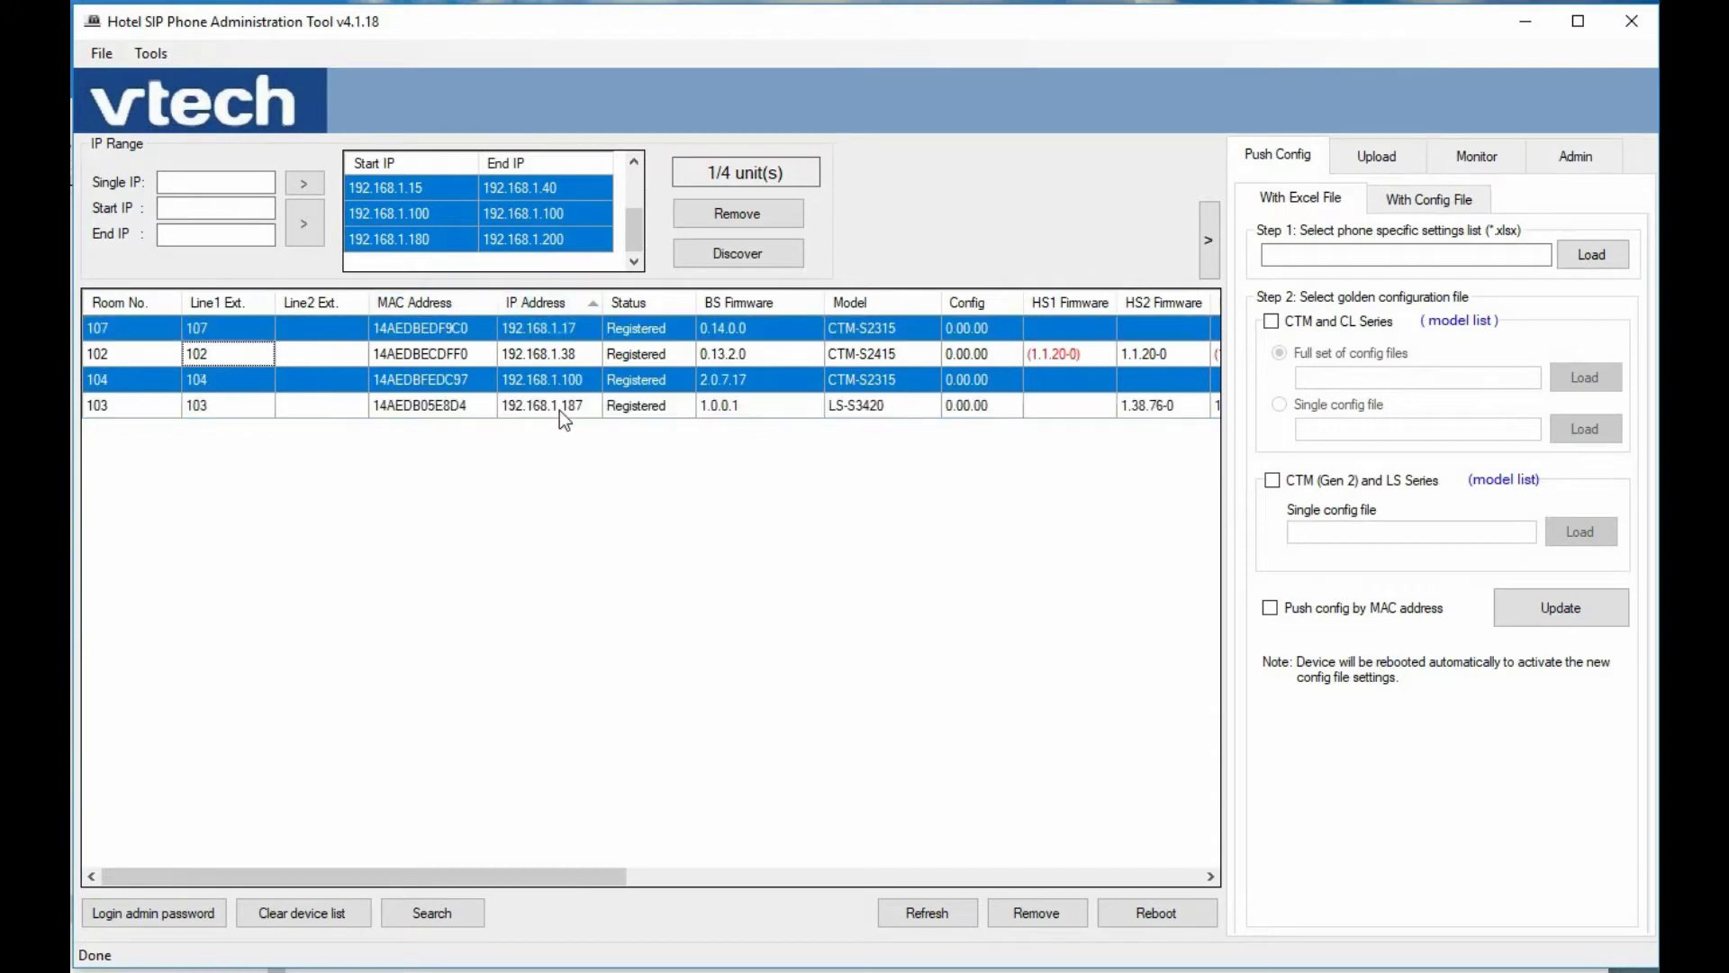
{"action": "left_click", "coordinate": [643, 302]}
{"action": "left_click", "coordinate": [207, 299]}
{"action": "left_click", "coordinate": [143, 304]}
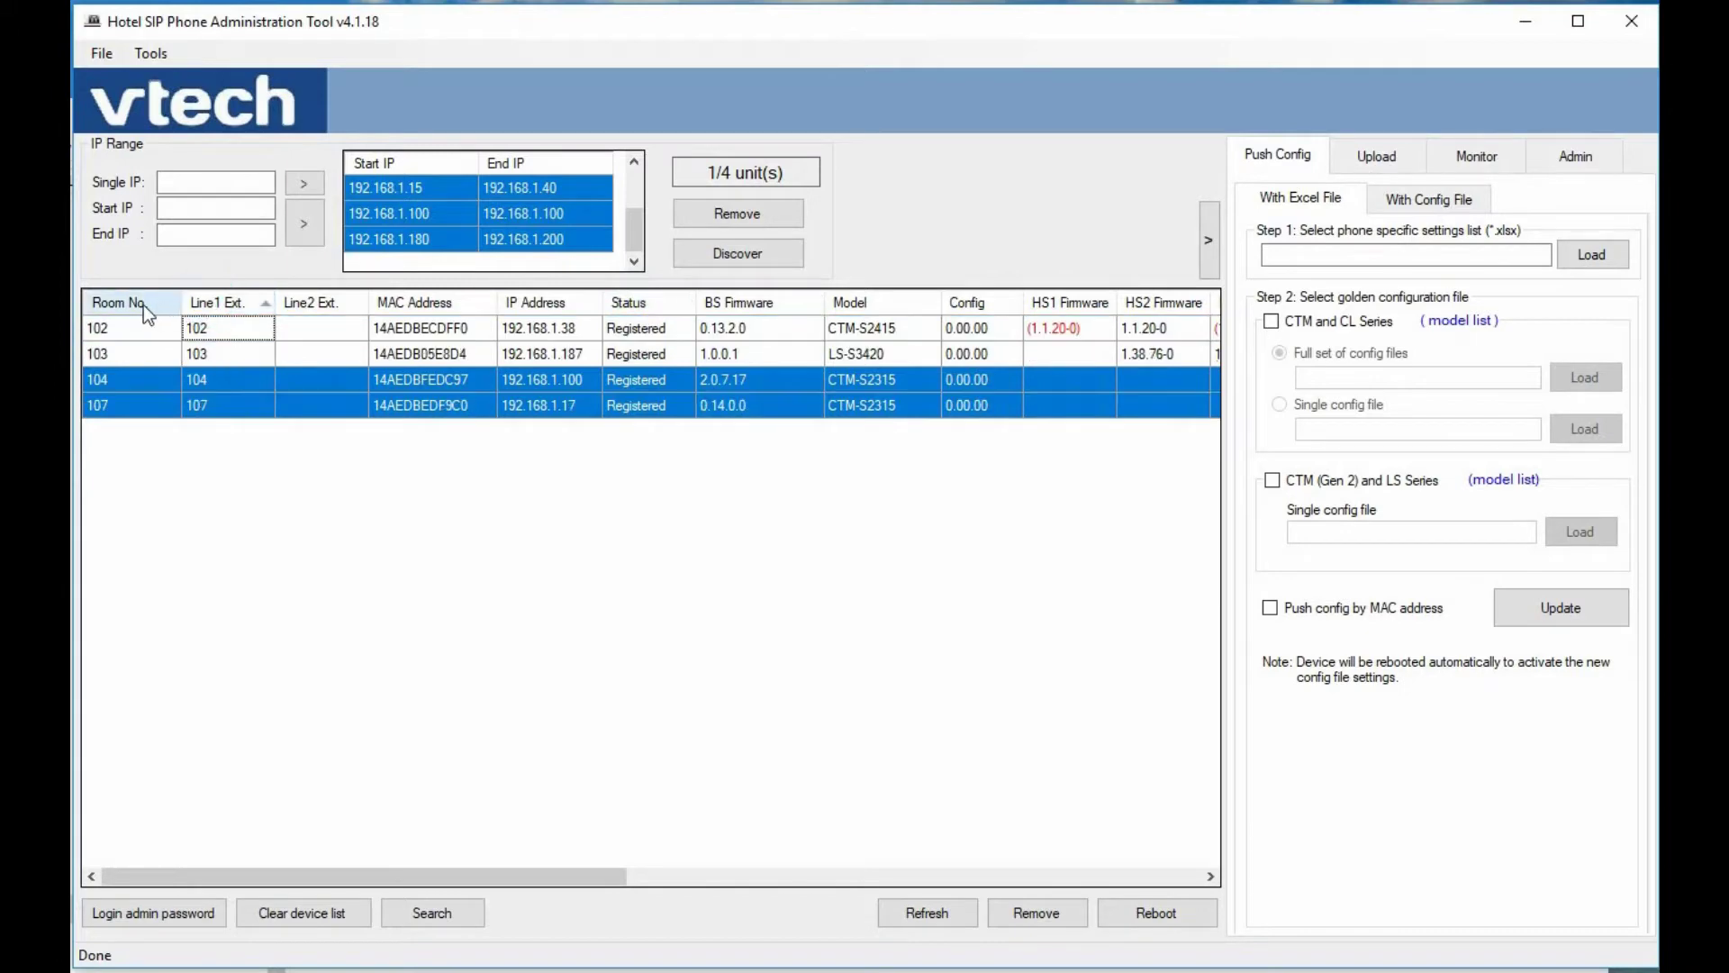
{"action": "left_click", "coordinate": [137, 52]}
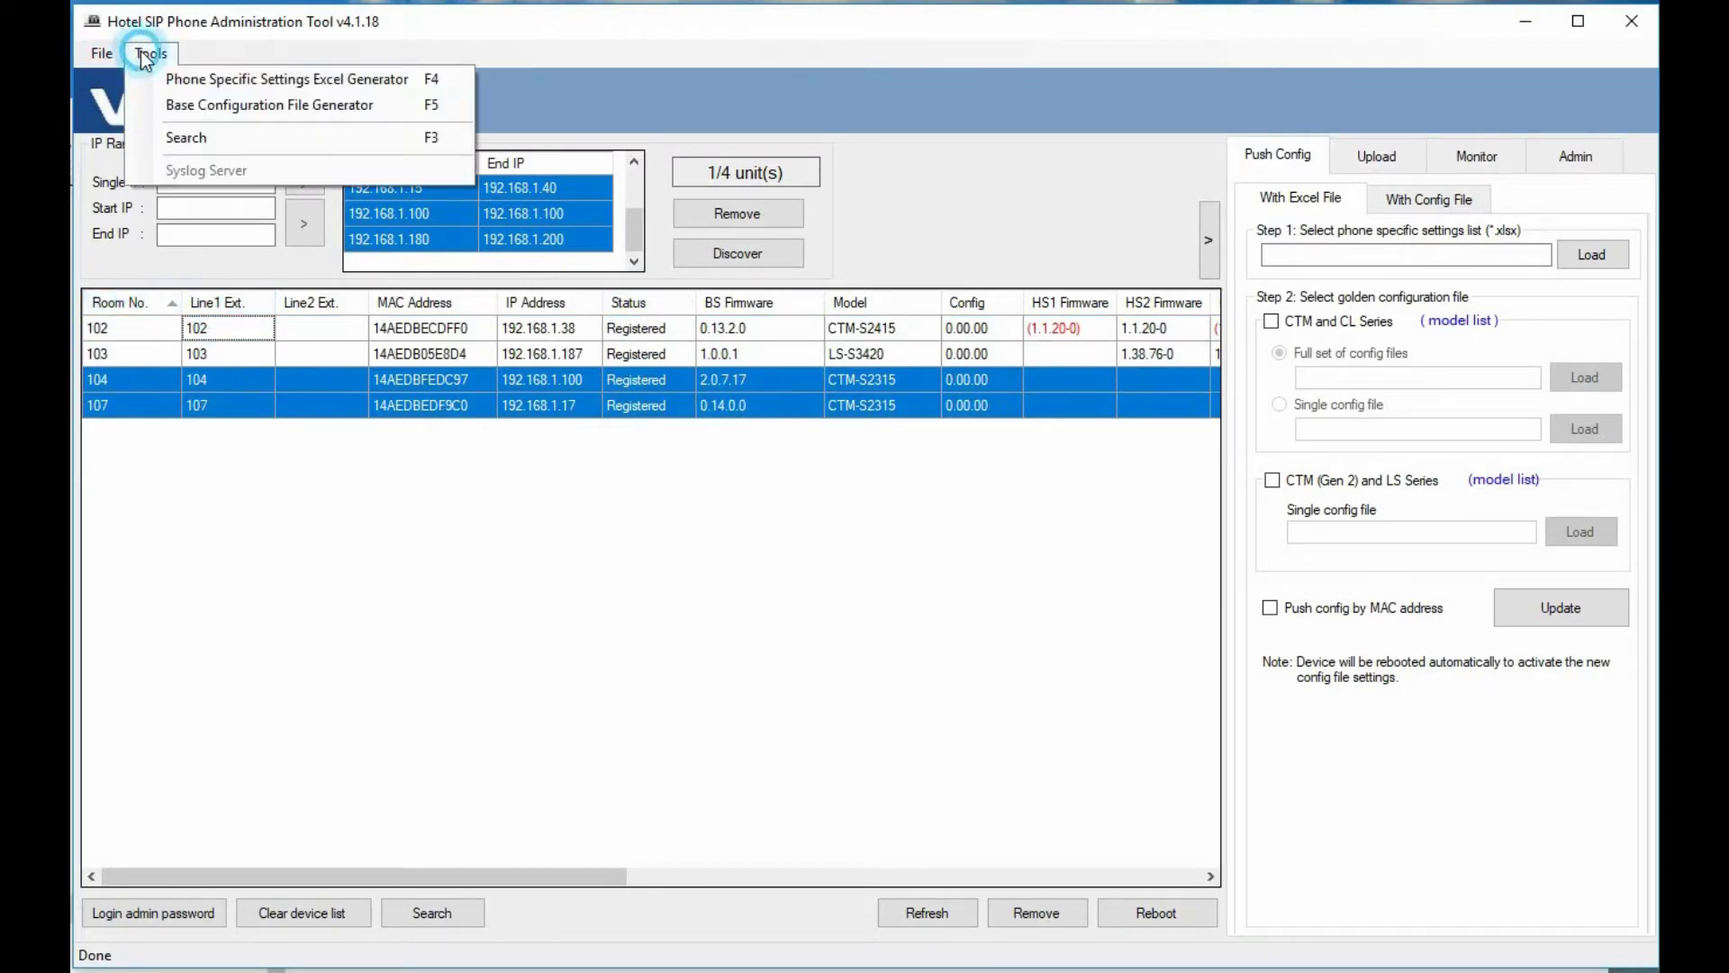
Open the Phone Specific Settings Excel Generator and browse parameters such as key1_speed_dial and room_number.
{"action": "left_click", "coordinate": [180, 80]}
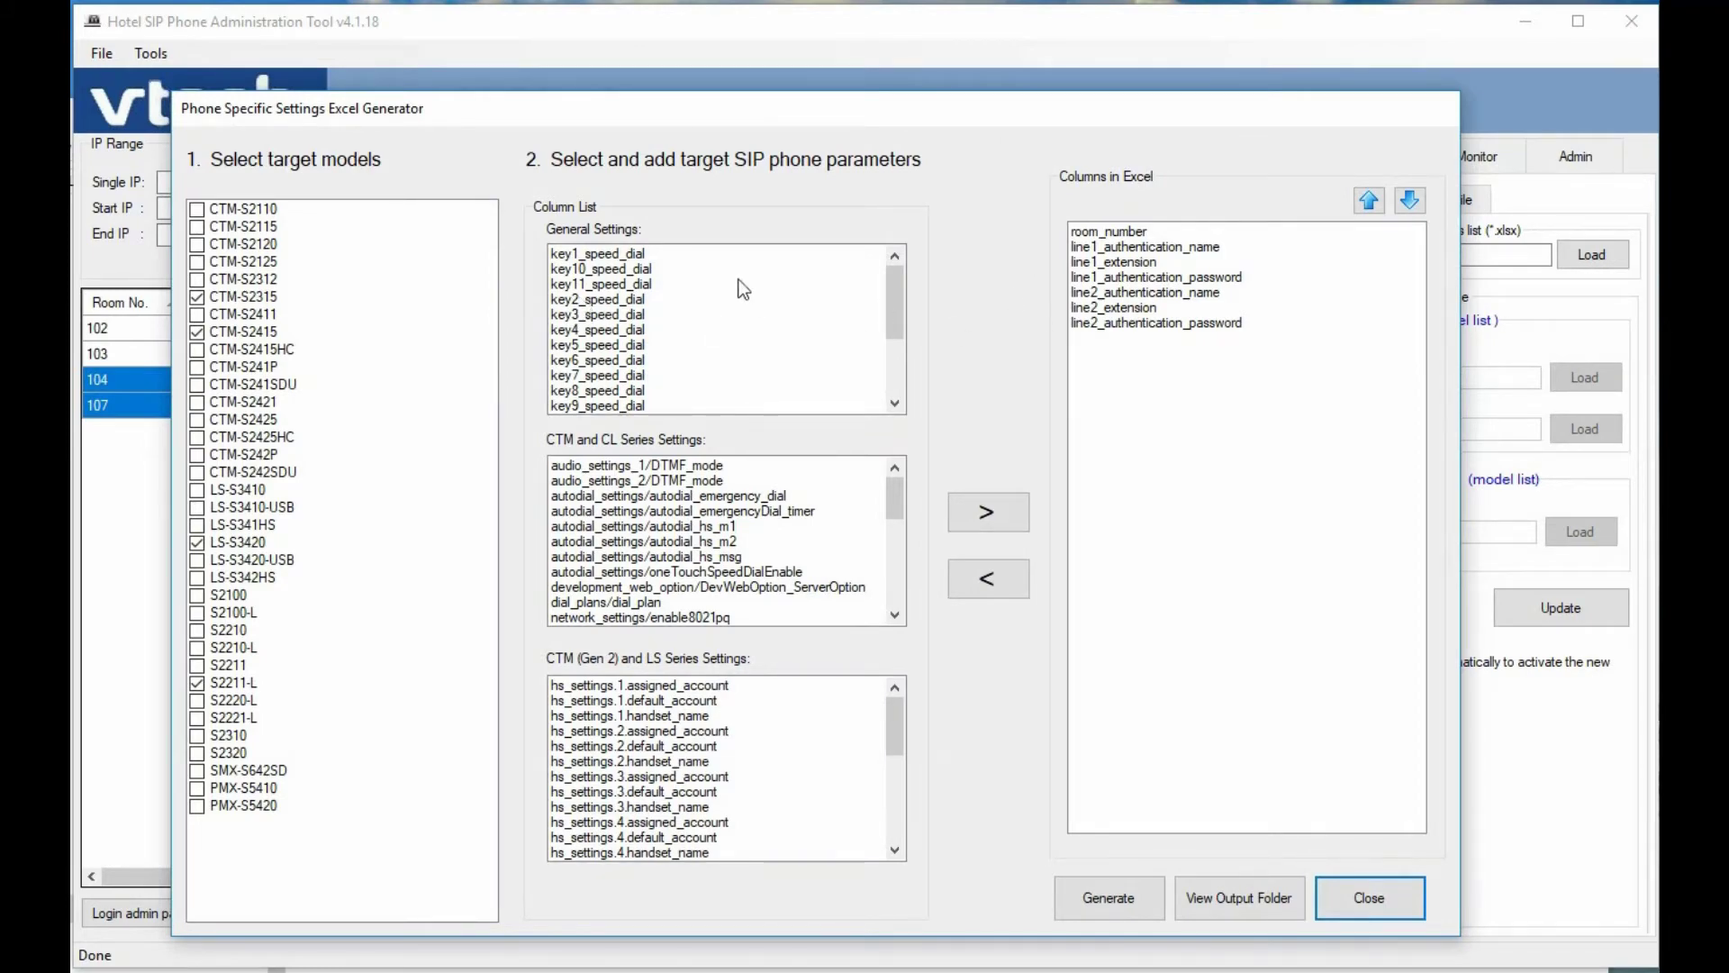
{"action": "left_click", "coordinate": [726, 254]}
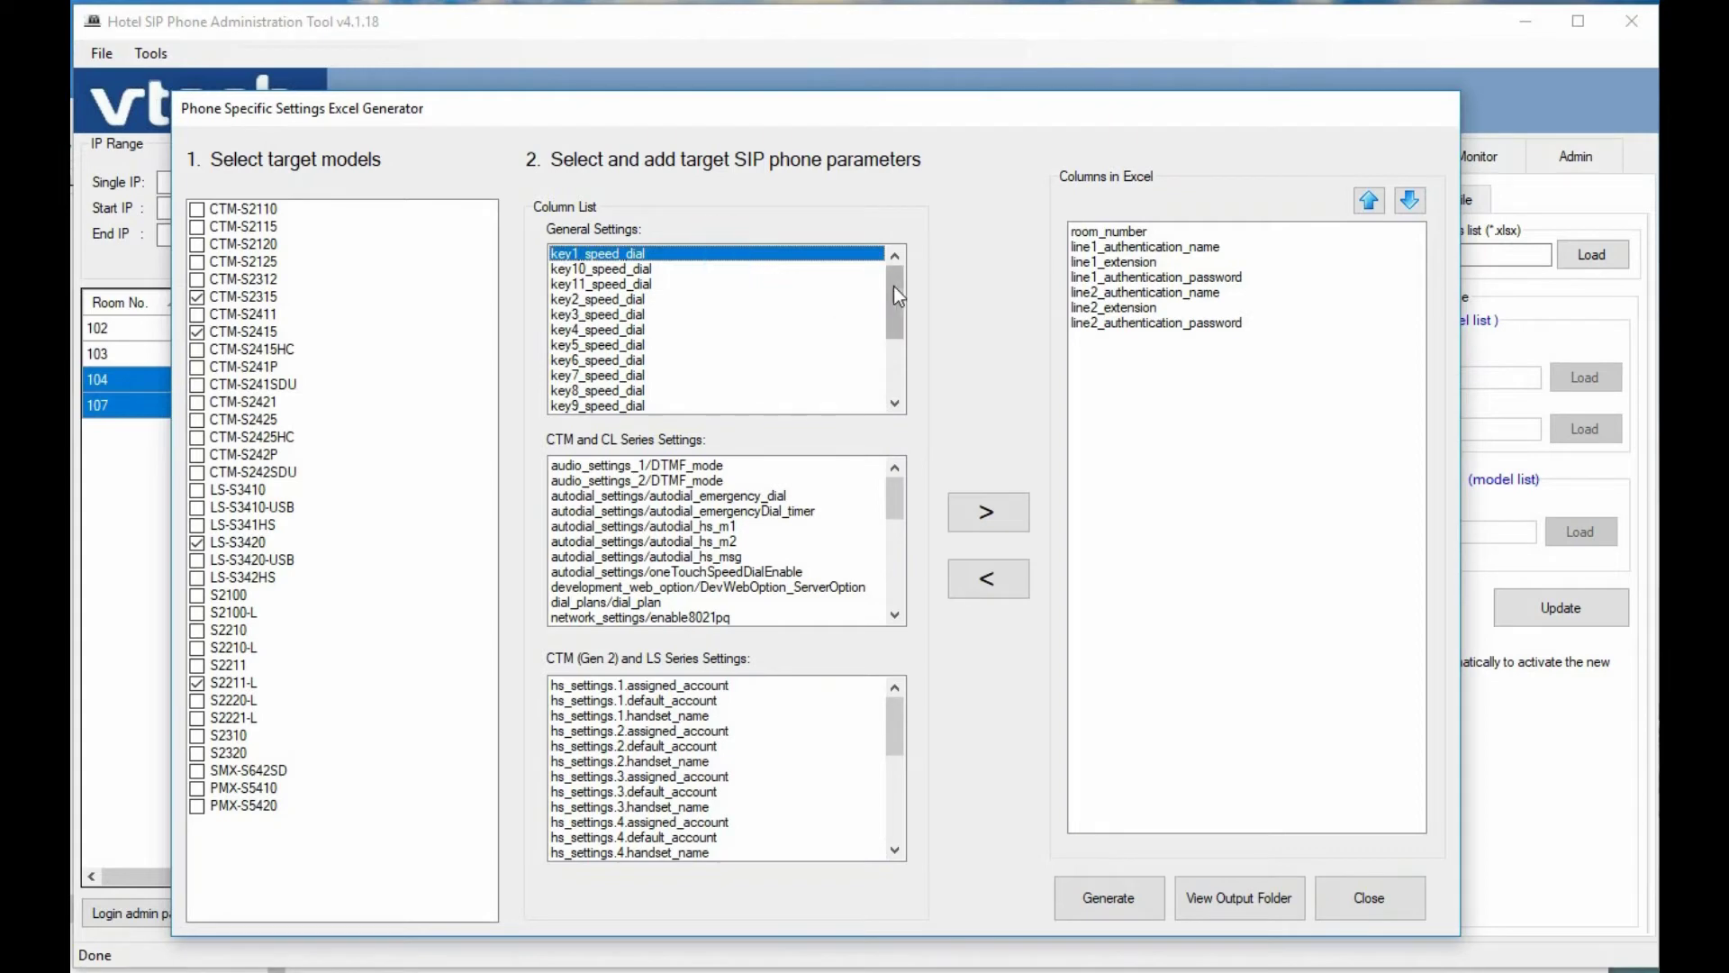
{"action": "mouse_move", "coordinate": [900, 286]}
{"action": "left_mouse_down"}
{"action": "mouse_move", "coordinate": [908, 388]}
{"action": "mouse_move", "coordinate": [901, 267]}
{"action": "left_mouse_up"}
{"action": "left_click_drag", "start_coordinate": [894, 288], "coordinate": [908, 353]}
{"action": "left_click", "coordinate": [1122, 247]}
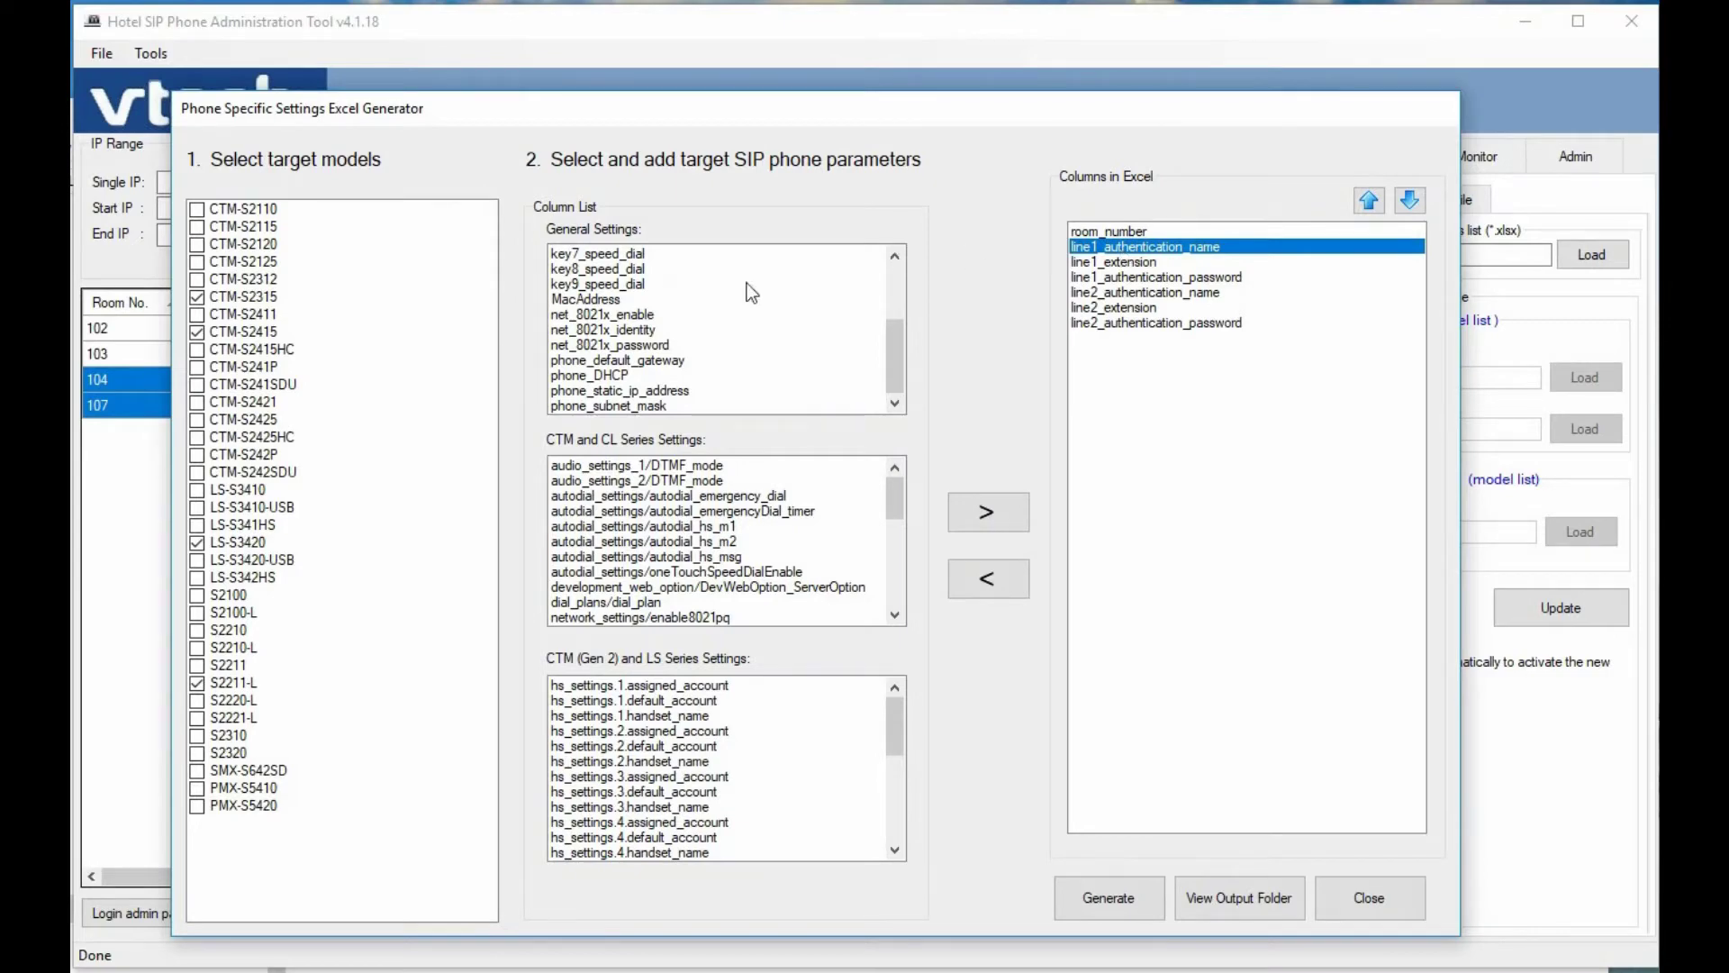
{"action": "left_click", "coordinate": [1134, 231]}
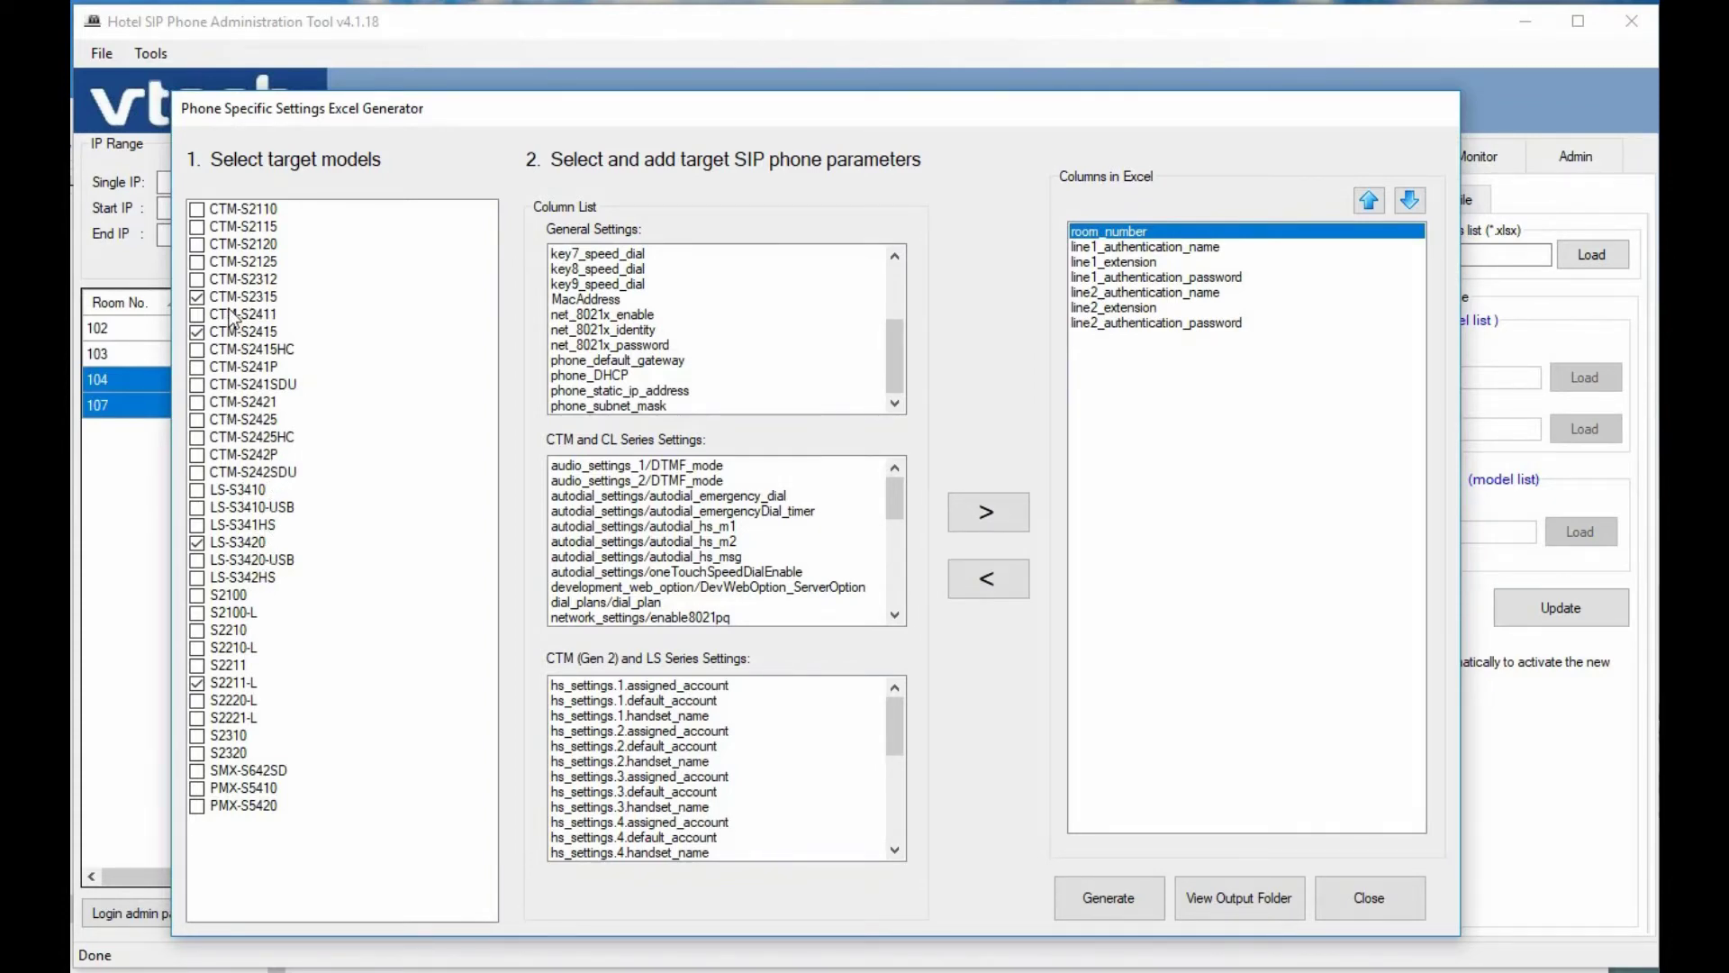
{"action": "left_click", "coordinate": [232, 682]}
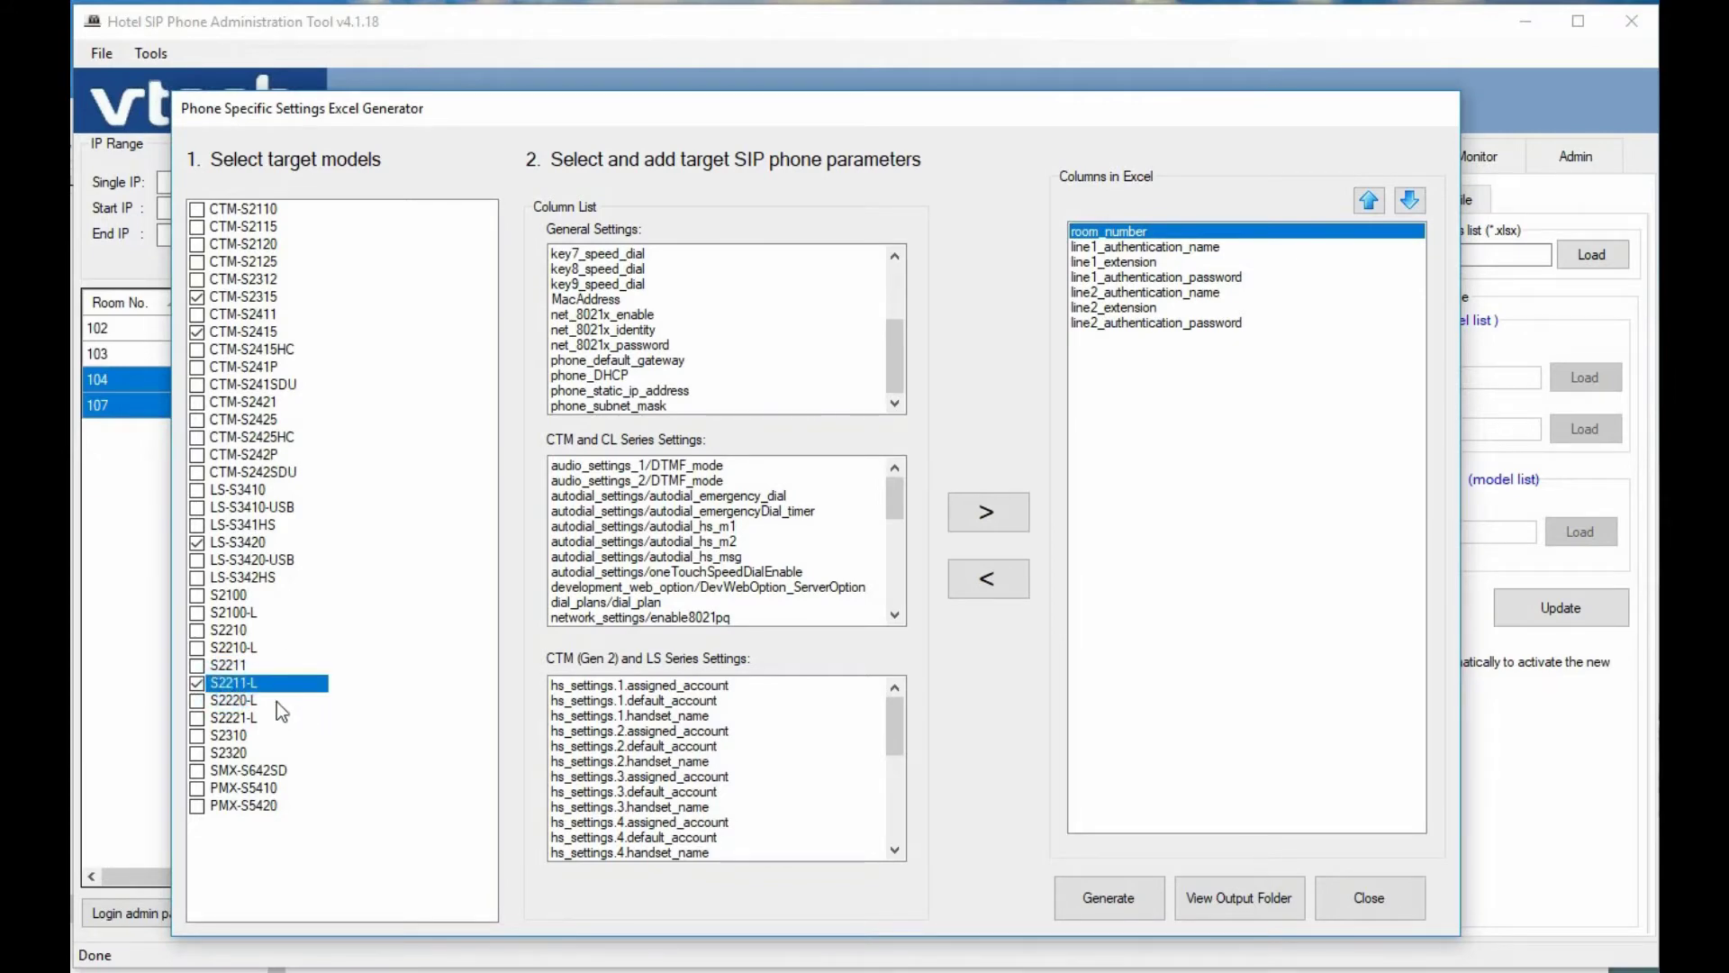
{"action": "left_click", "coordinate": [259, 300]}
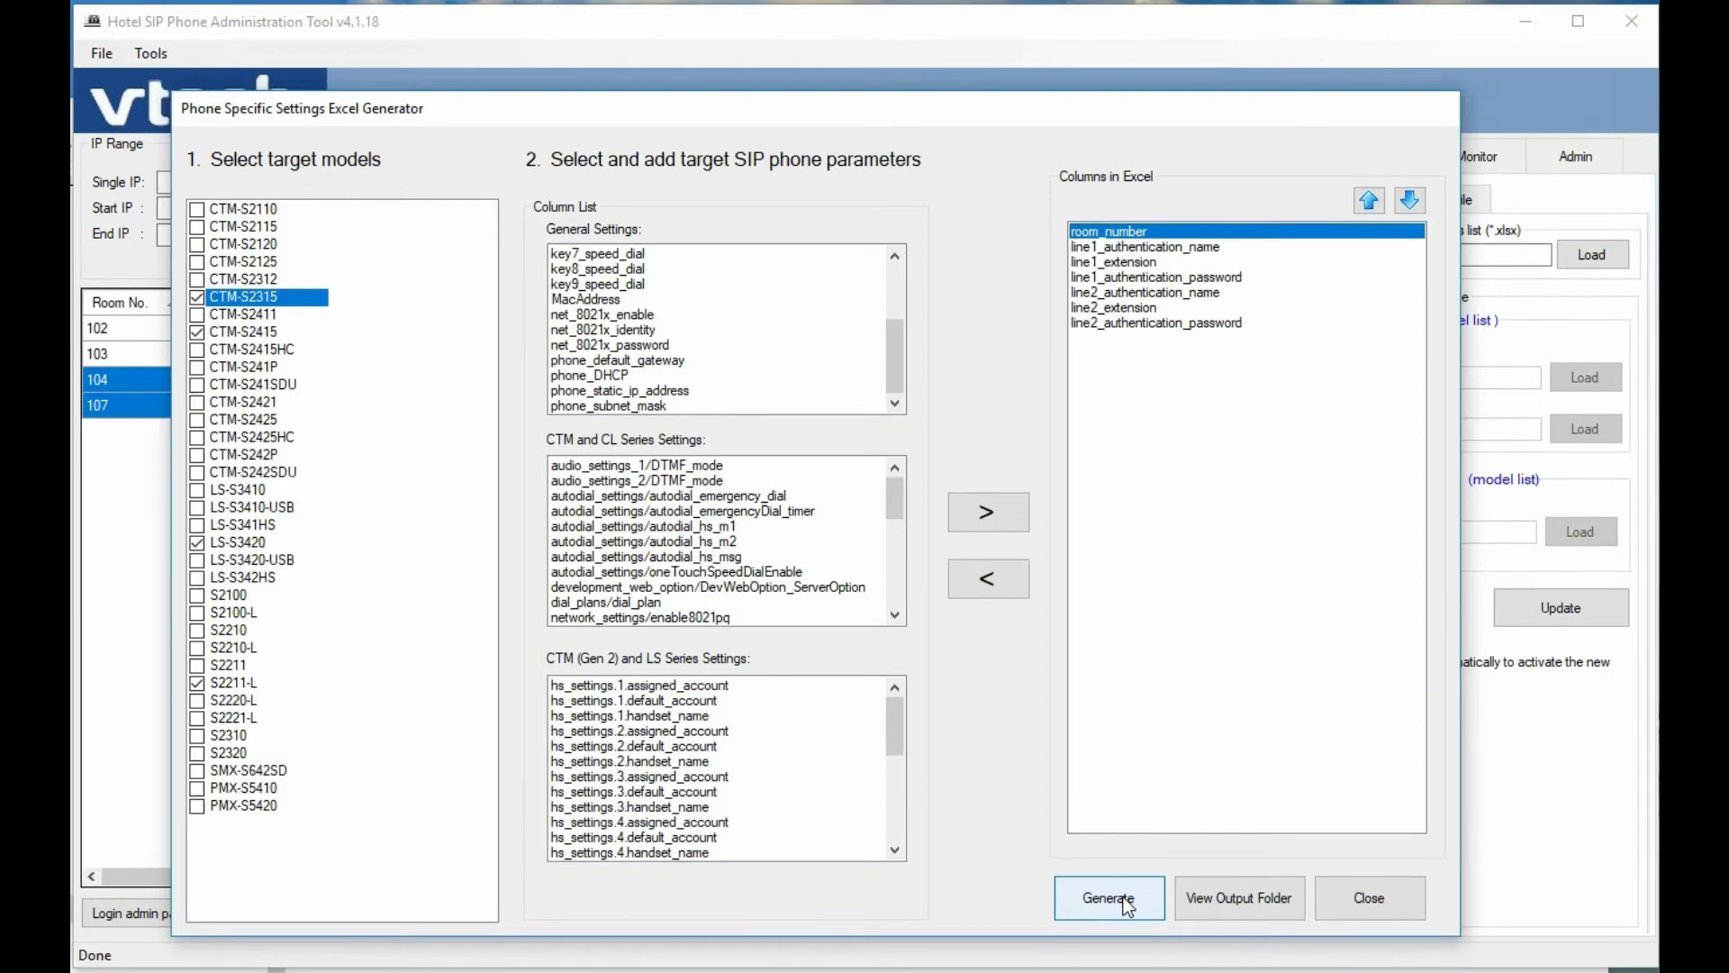
{"action": "left_click", "coordinate": [1128, 907]}
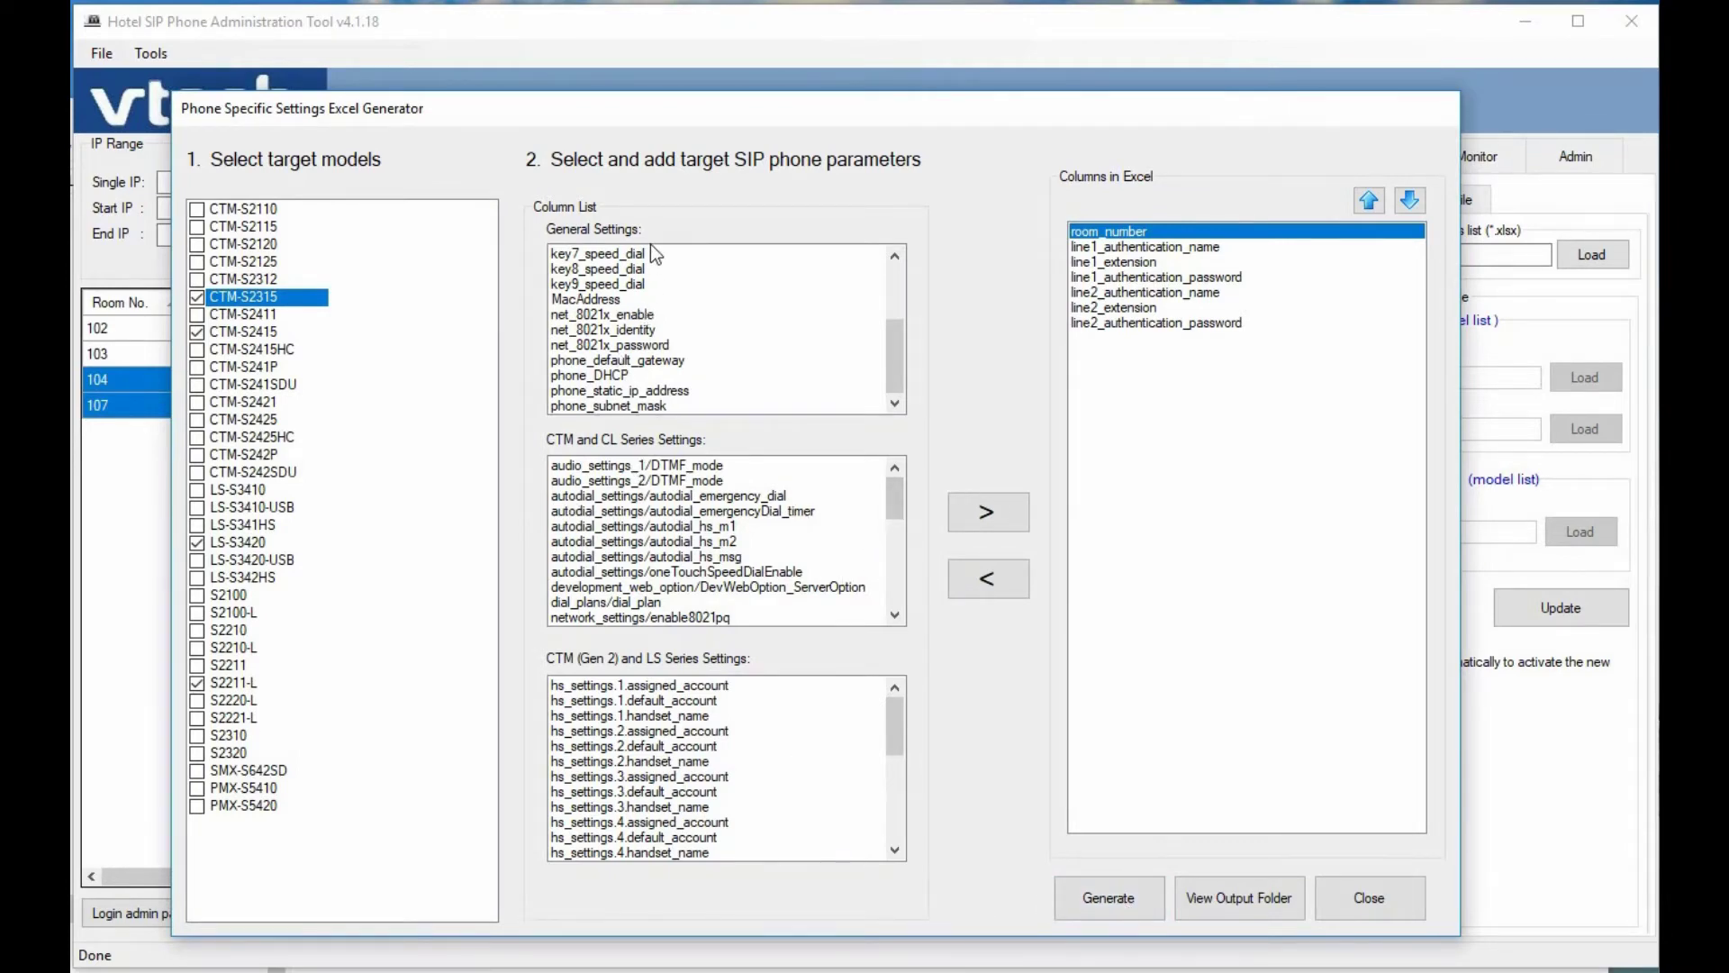
{"action": "left_click_drag", "start_coordinate": [901, 365], "coordinate": [893, 302]}
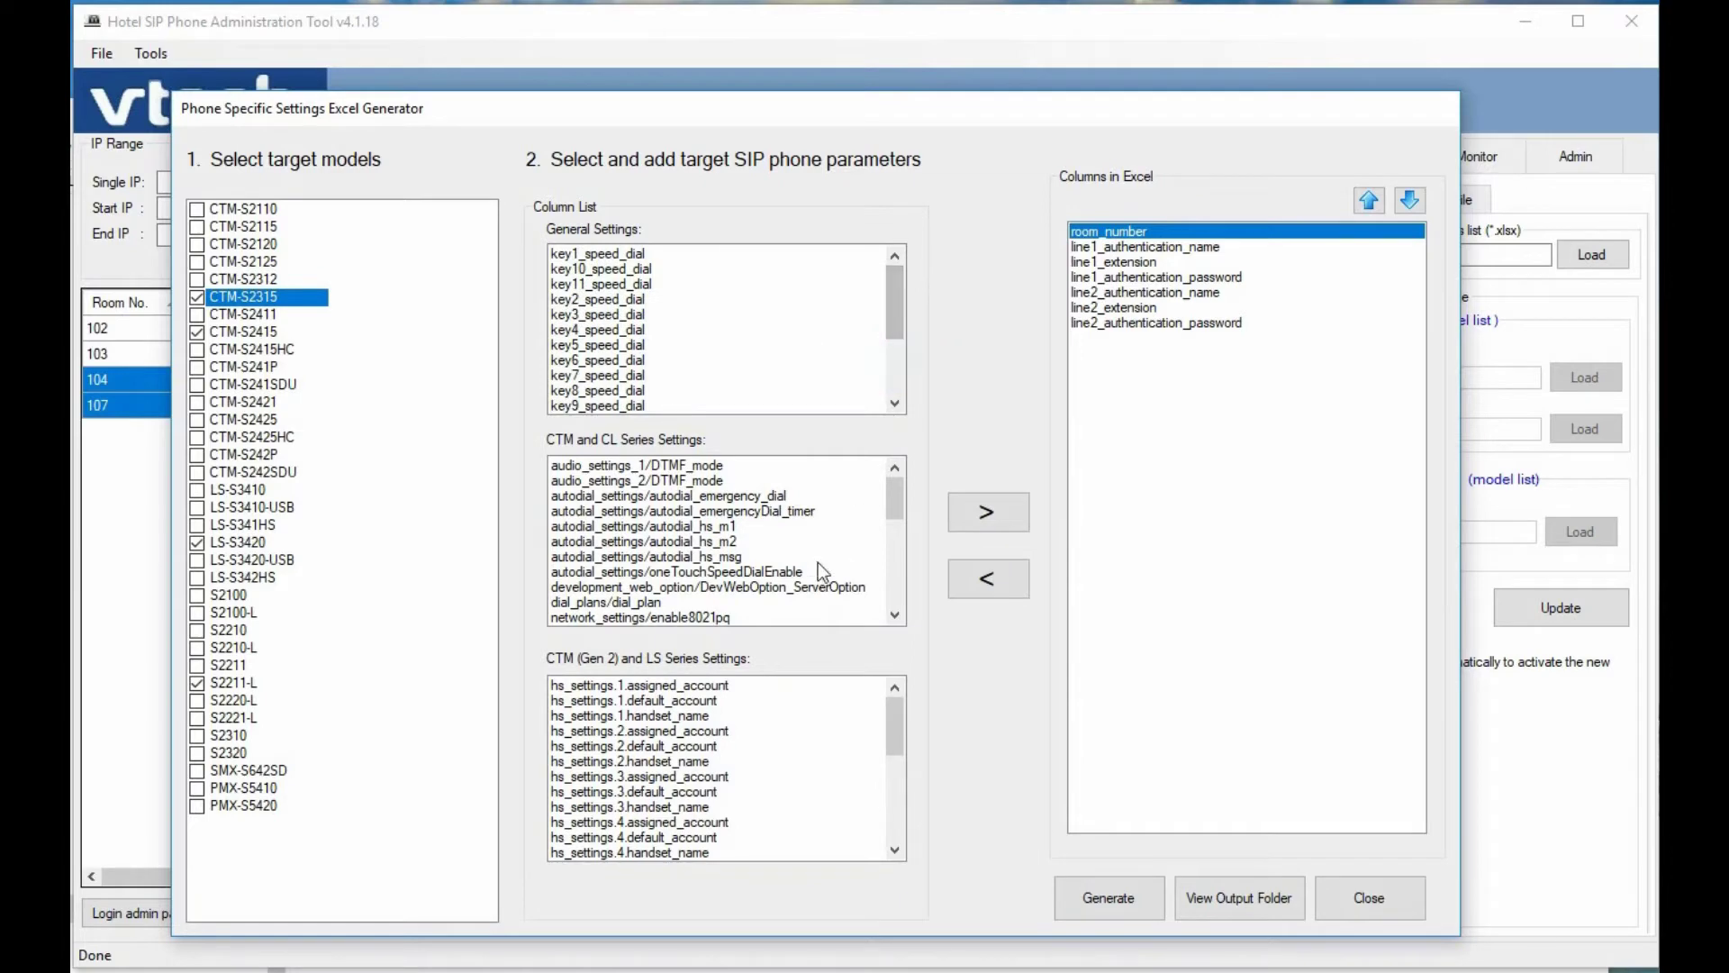
{"action": "left_click_drag", "start_coordinate": [900, 495], "coordinate": [907, 585]}
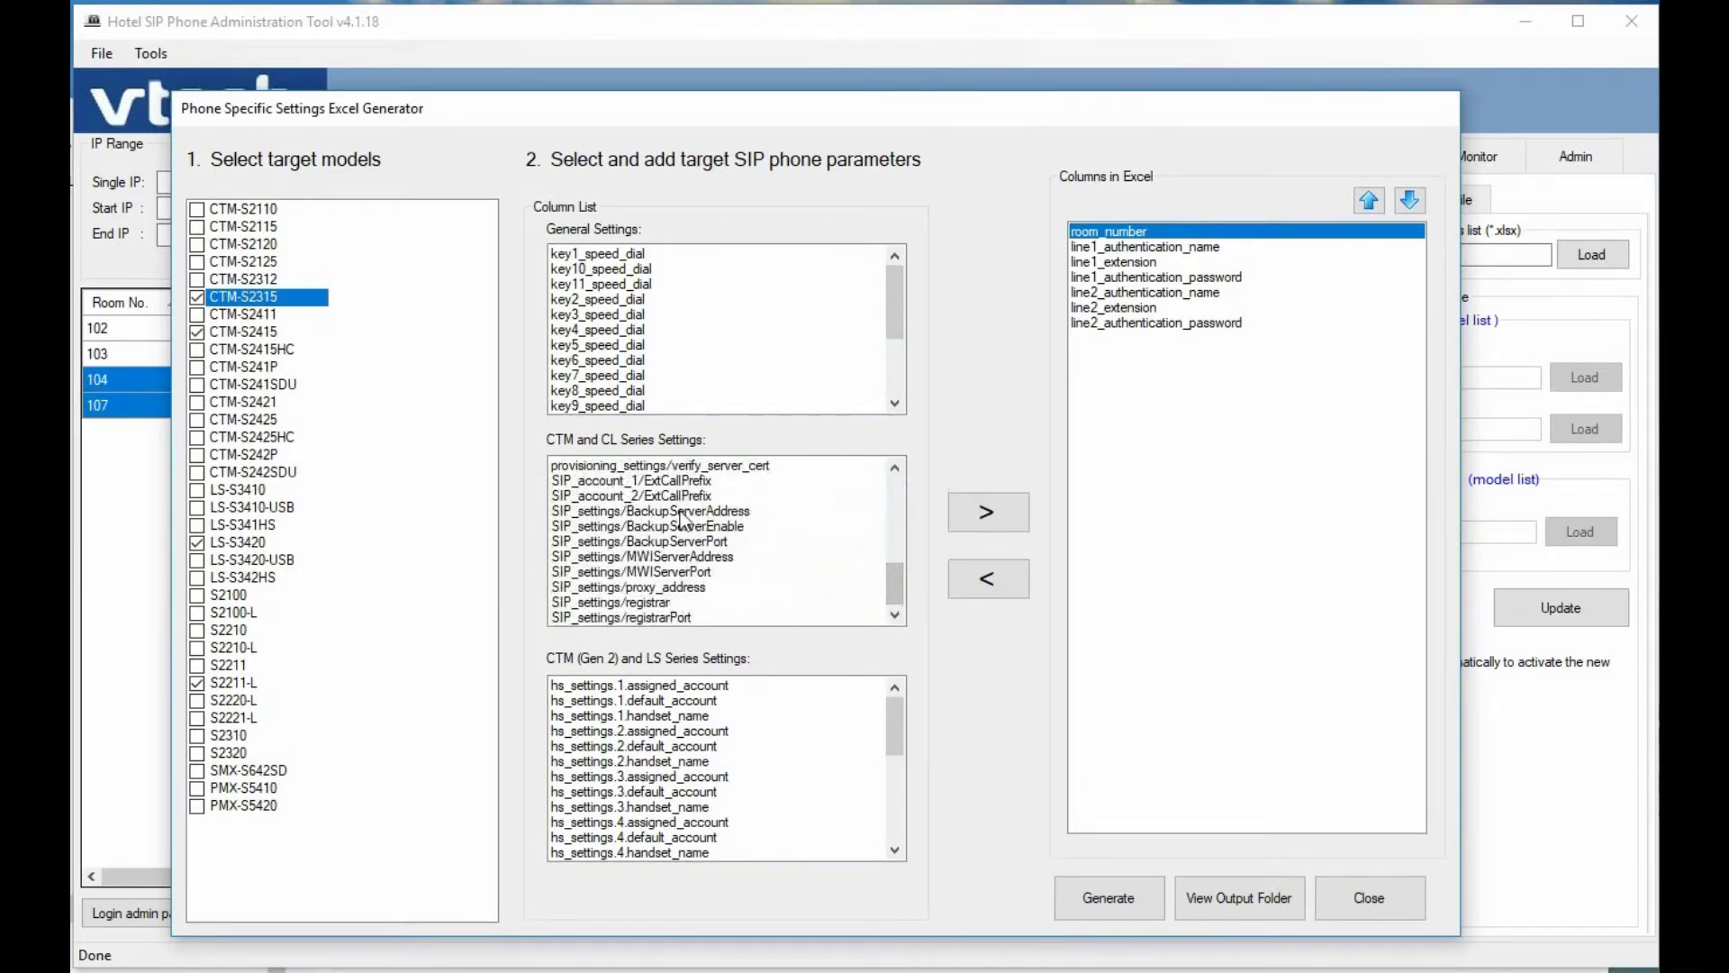
{"action": "left_click_drag", "start_coordinate": [897, 581], "coordinate": [897, 490]}
{"action": "left_click_drag", "start_coordinate": [897, 726], "coordinate": [693, 743]}
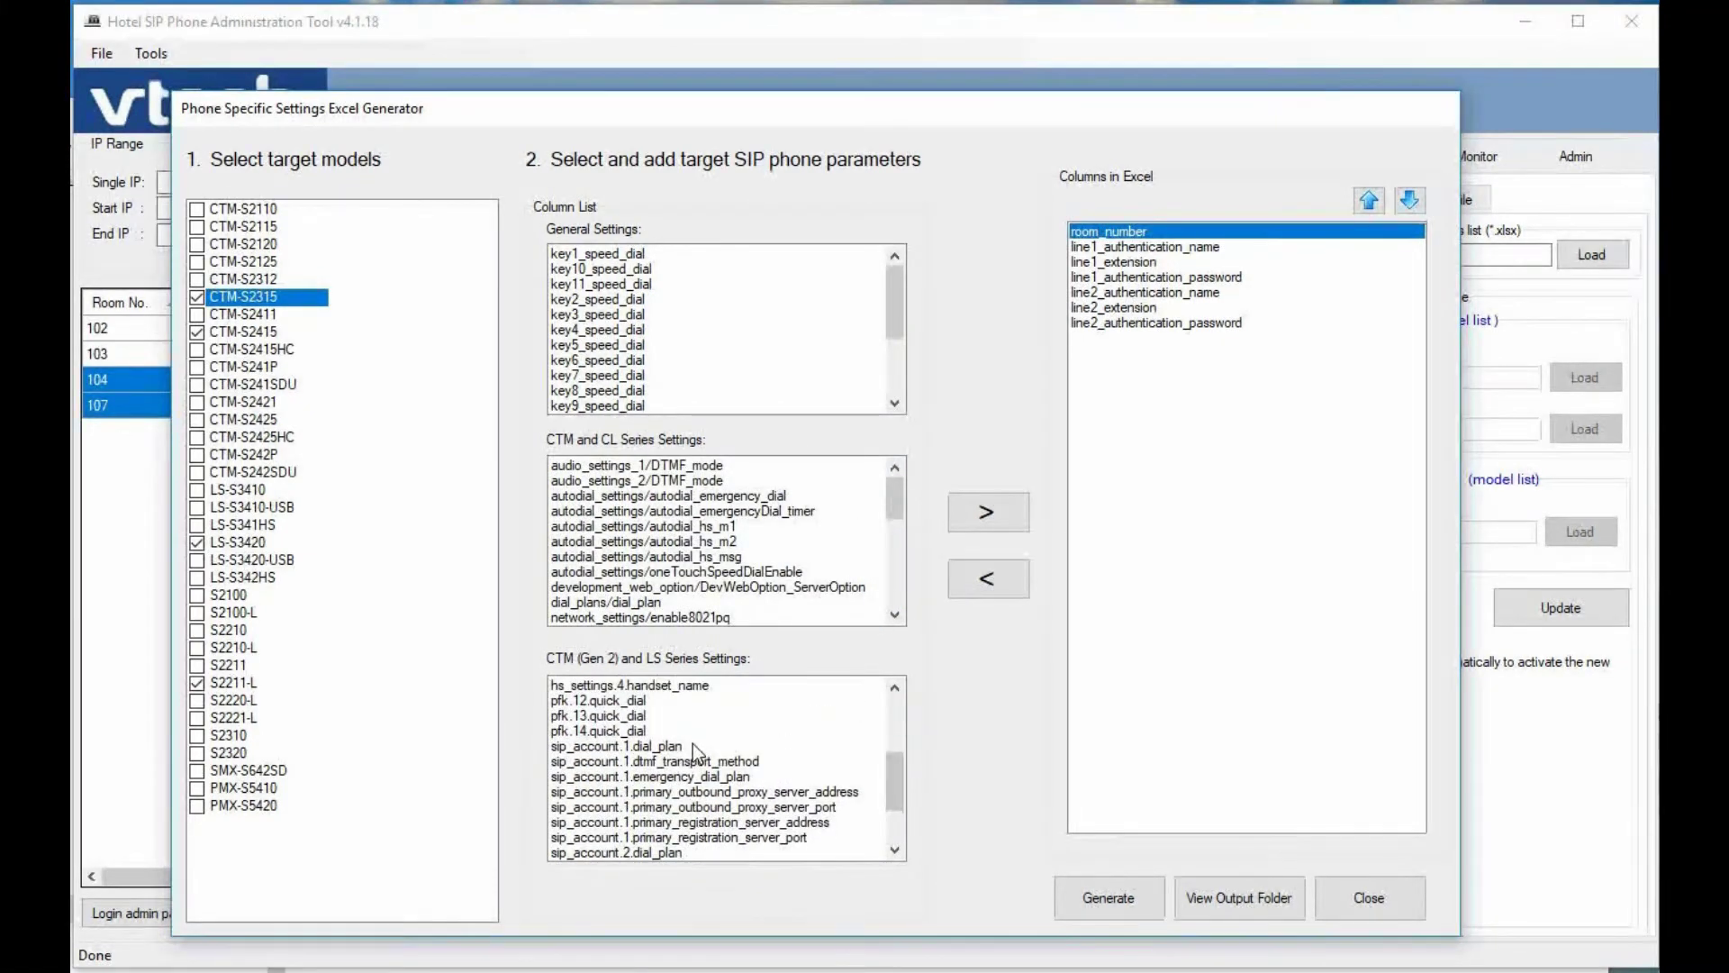
Add sip_account.1.dial_plan, primary_registration_server_port, dial_plans/dial_plan and network_settings/vlan_pc as Excel columns.
{"action": "left_click", "coordinate": [694, 743]}
{"action": "left_click", "coordinate": [988, 512]}
{"action": "left_click_drag", "start_coordinate": [901, 782], "coordinate": [909, 824]}
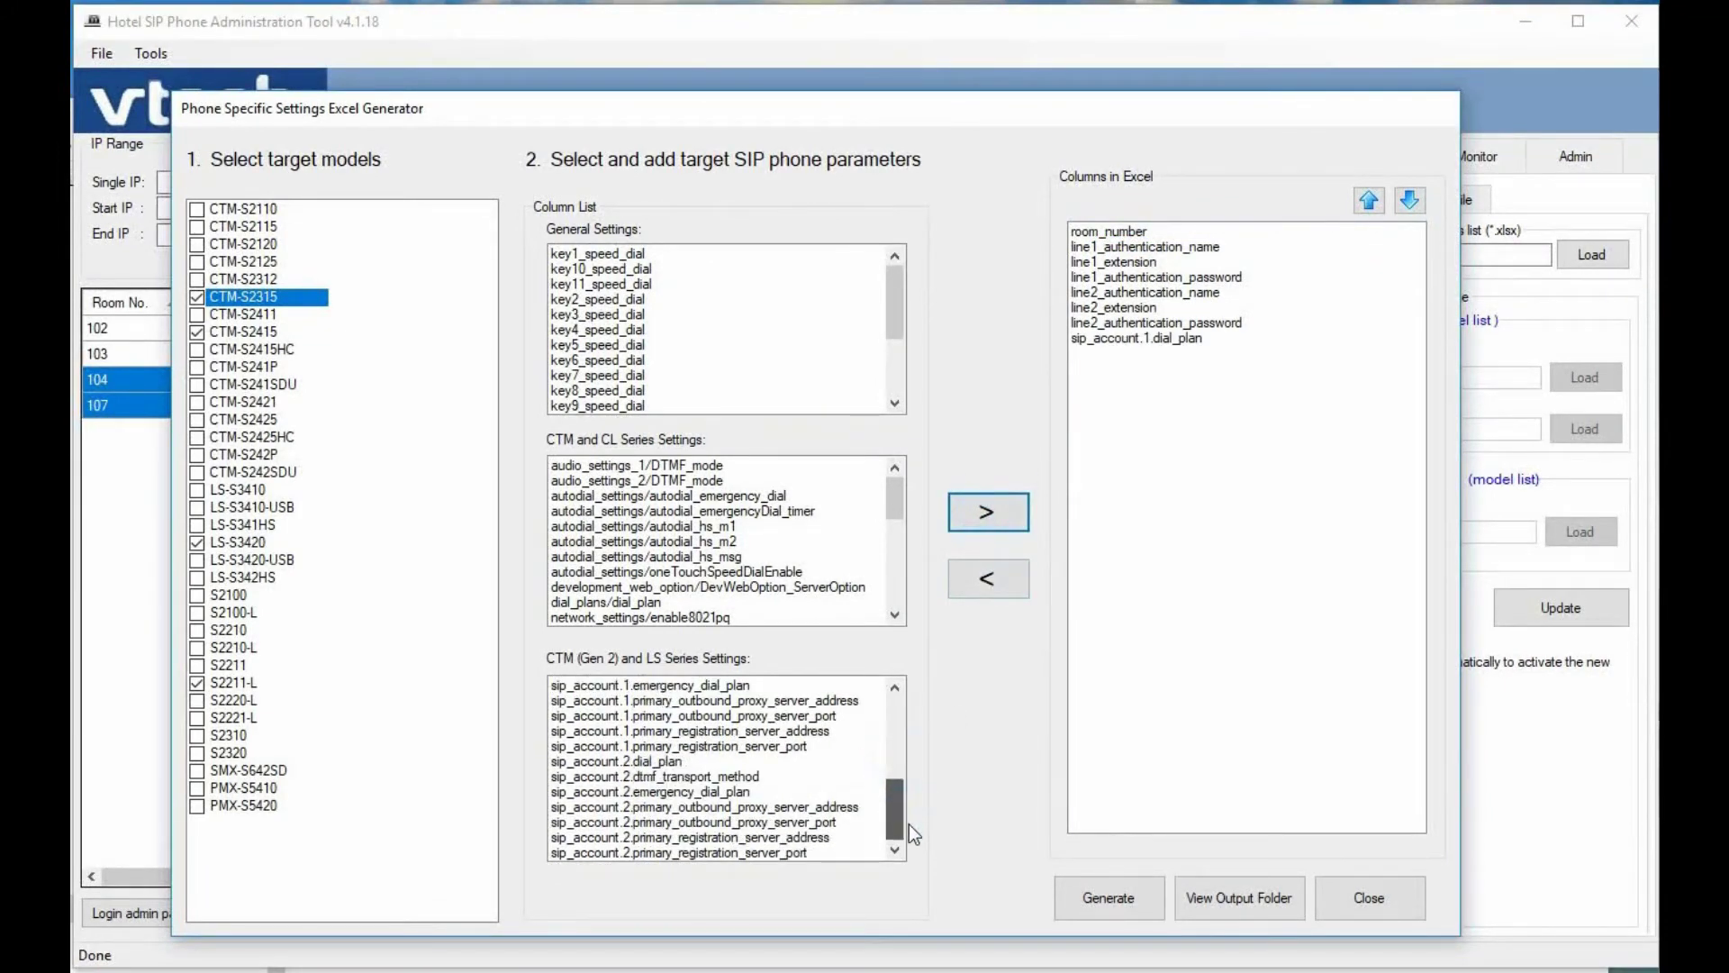
{"action": "left_click", "coordinate": [736, 747]}
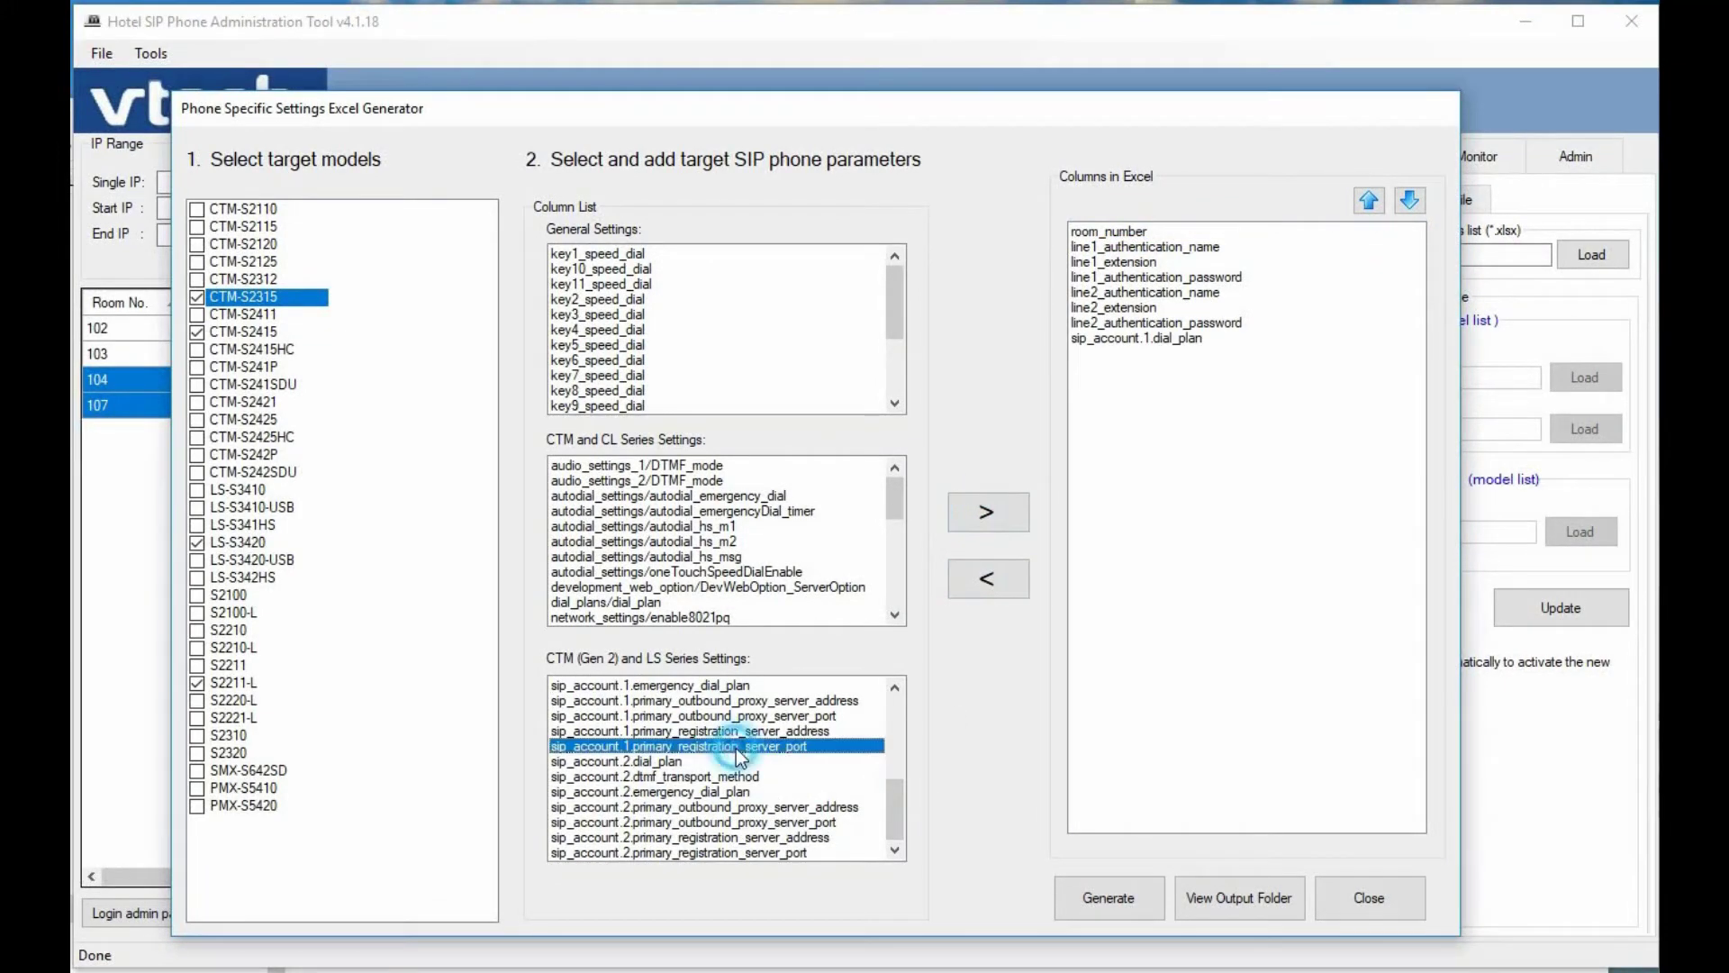
{"action": "left_click", "coordinate": [996, 513]}
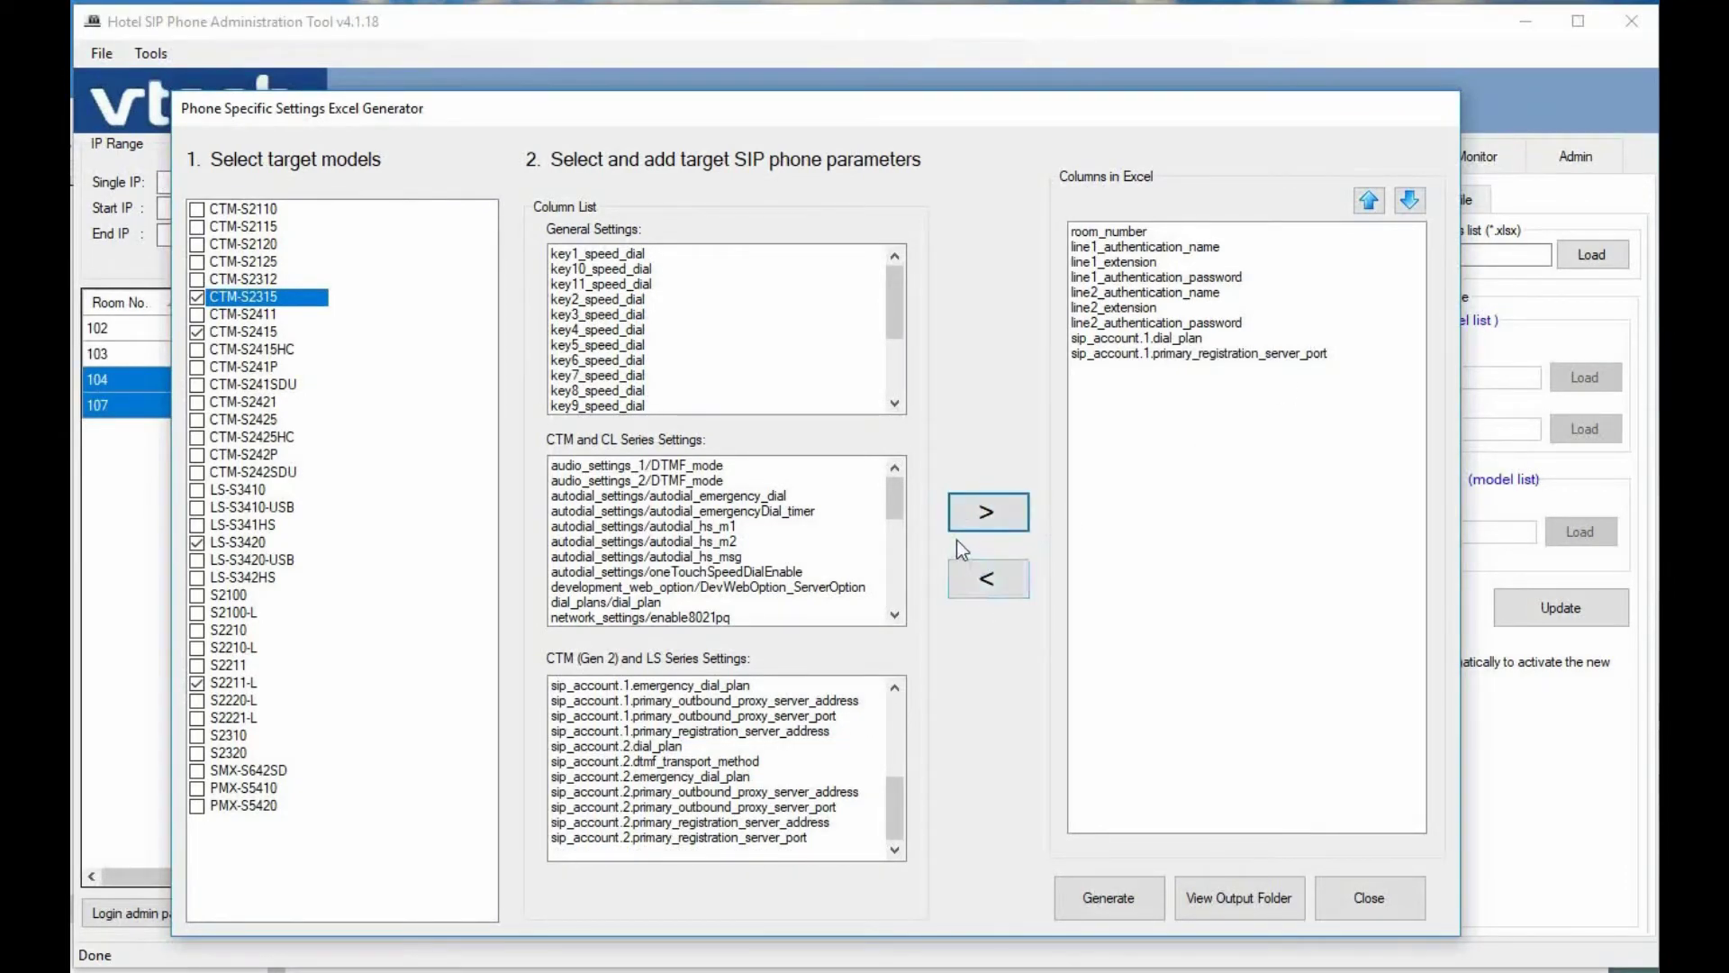
{"action": "left_click_drag", "start_coordinate": [900, 499], "coordinate": [899, 526]}
{"action": "left_click", "coordinate": [851, 496]}
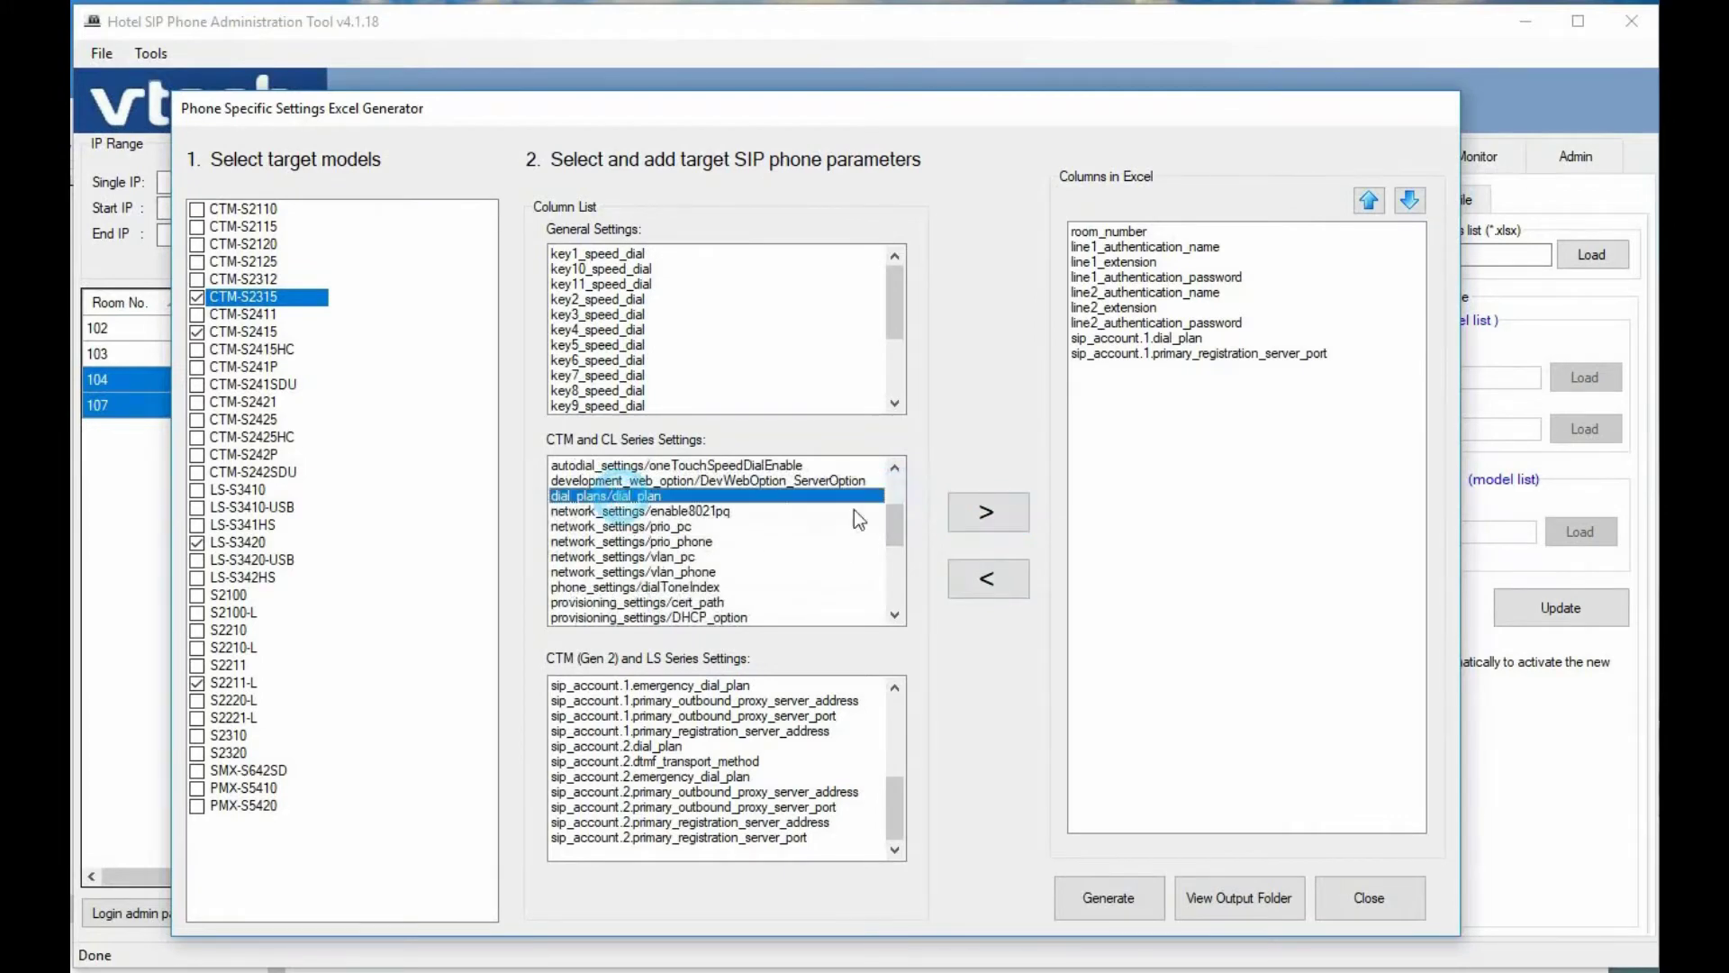
{"action": "left_click", "coordinate": [987, 519]}
{"action": "left_click", "coordinate": [692, 541]}
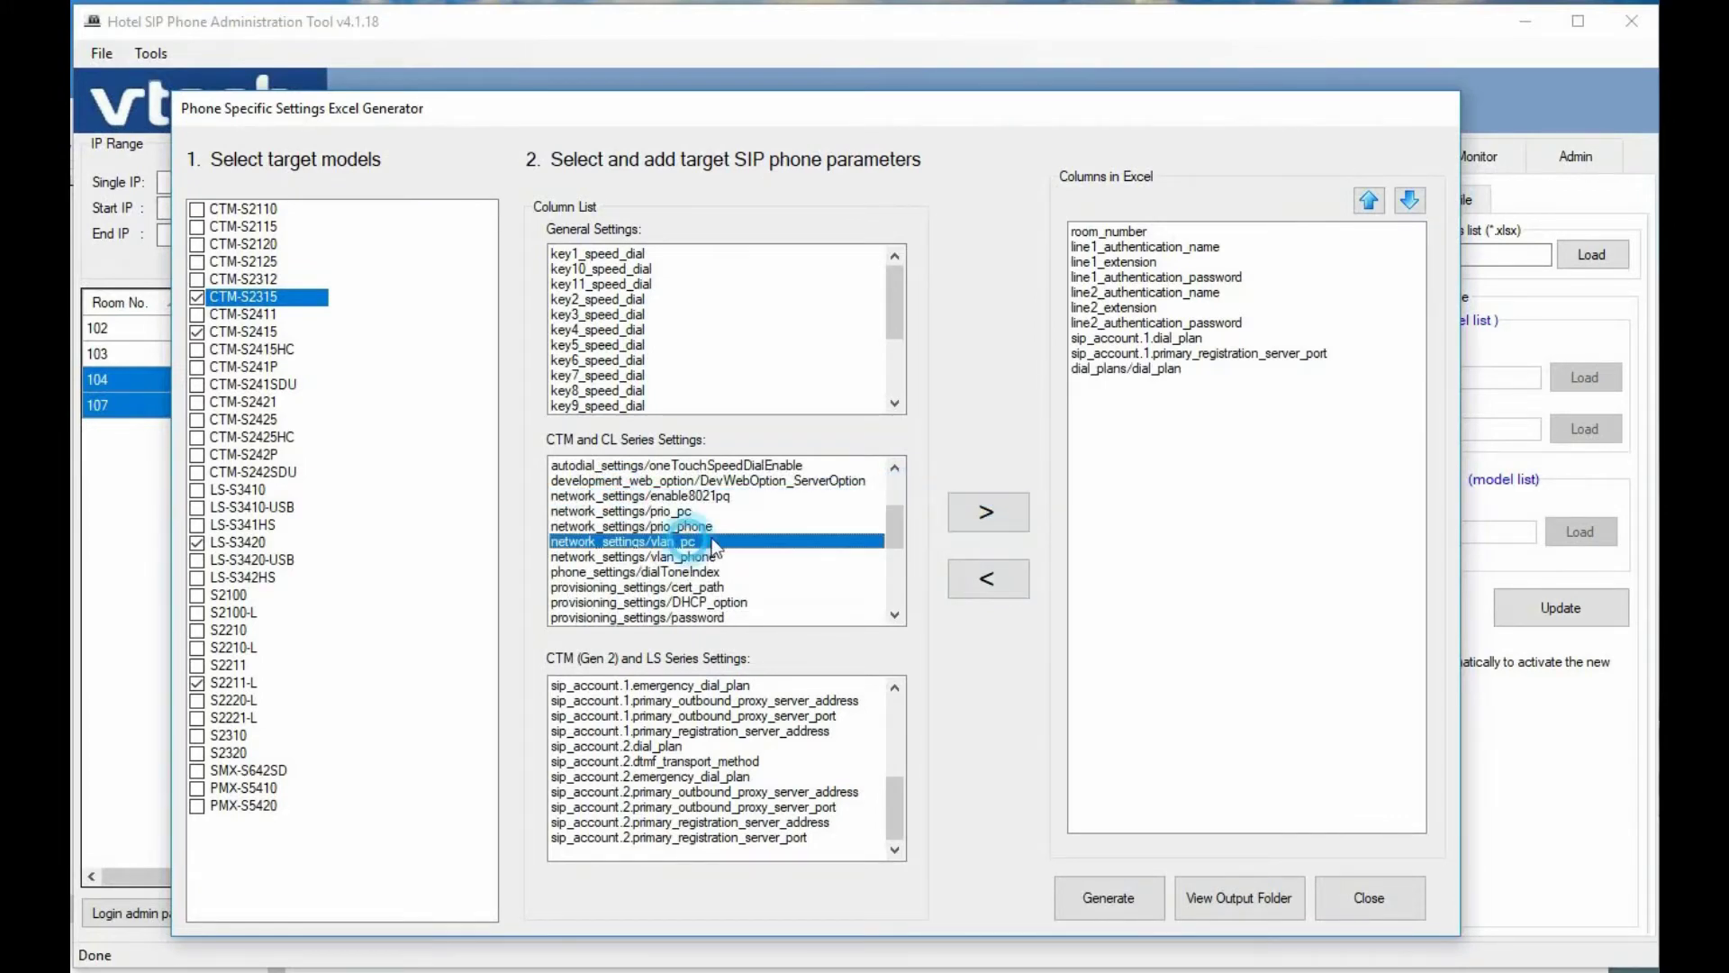
{"action": "left_click", "coordinate": [1008, 515]}
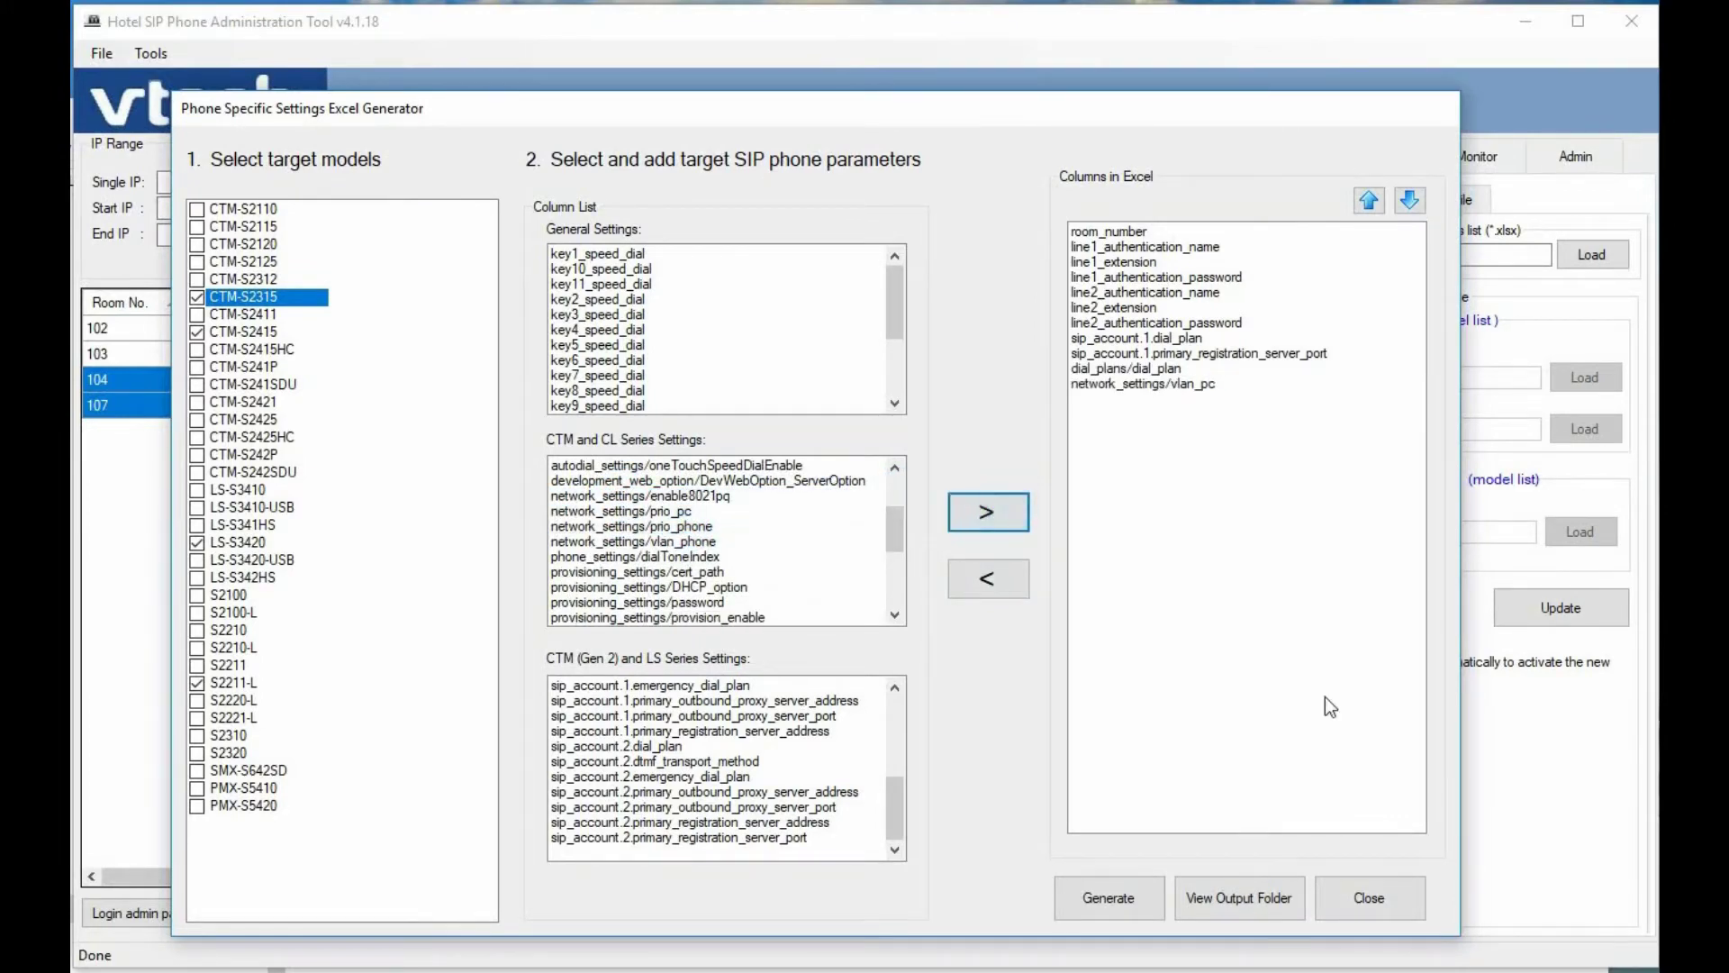
Generate Phone_Settings_Config.xlsx and open it in Excel from the output folder.
{"action": "left_click", "coordinate": [1130, 900]}
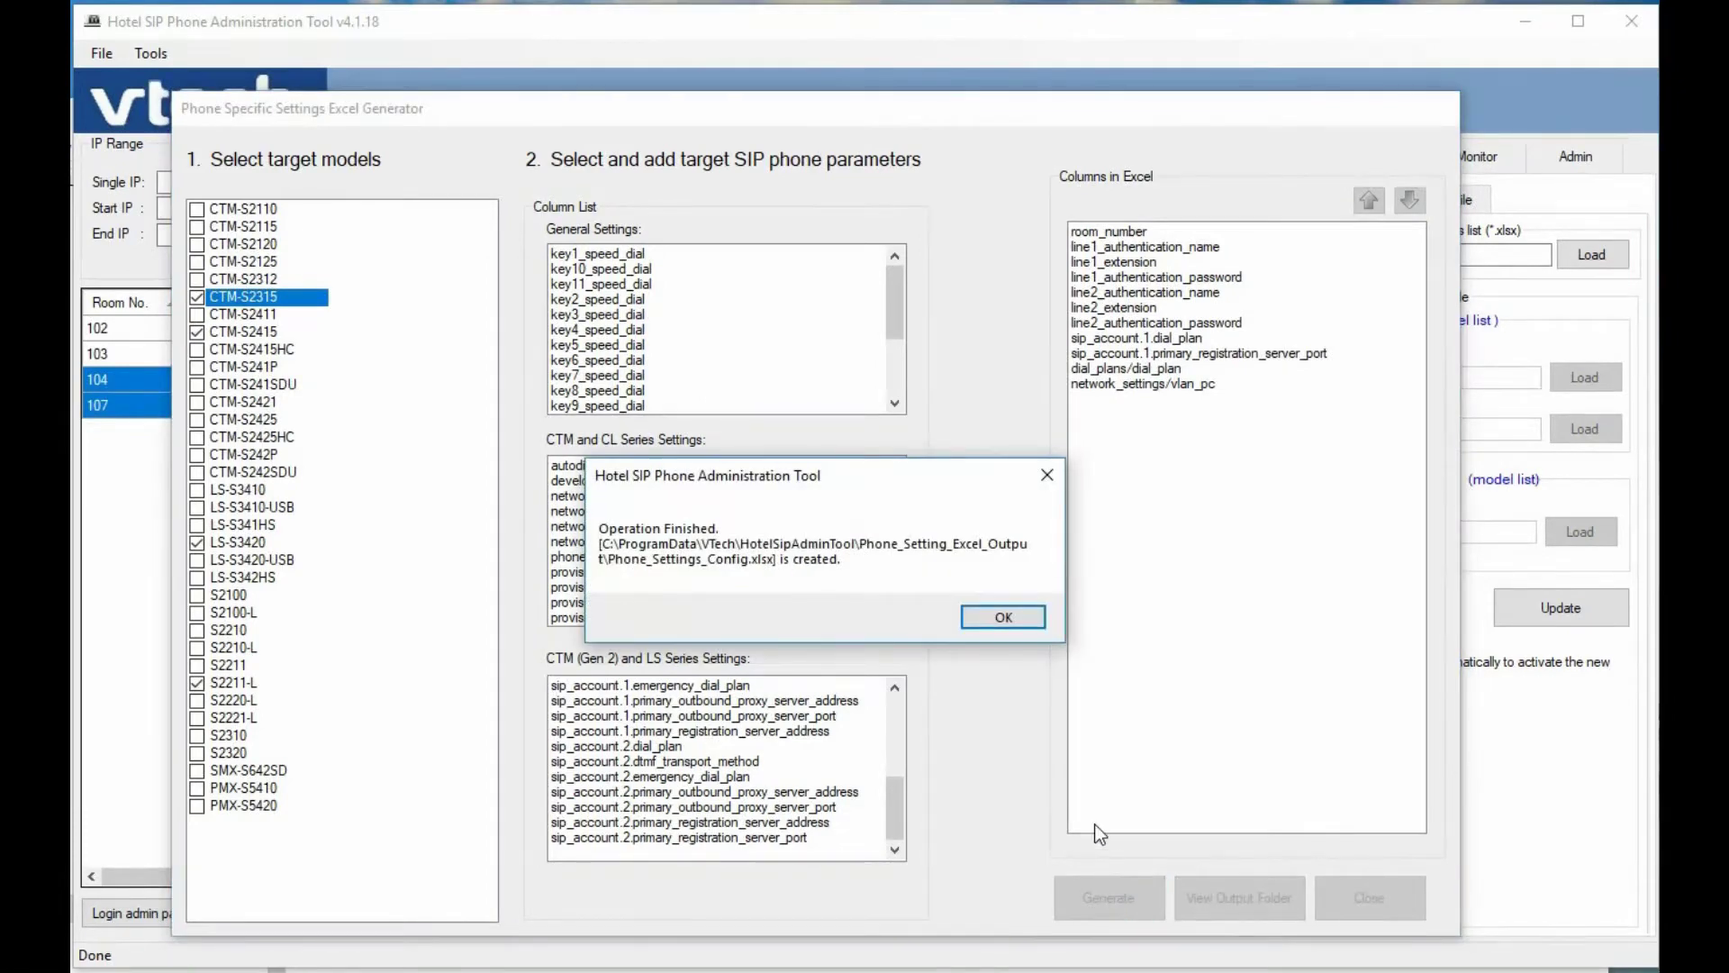
{"action": "left_click", "coordinate": [1004, 617]}
{"action": "left_click", "coordinate": [1241, 898]}
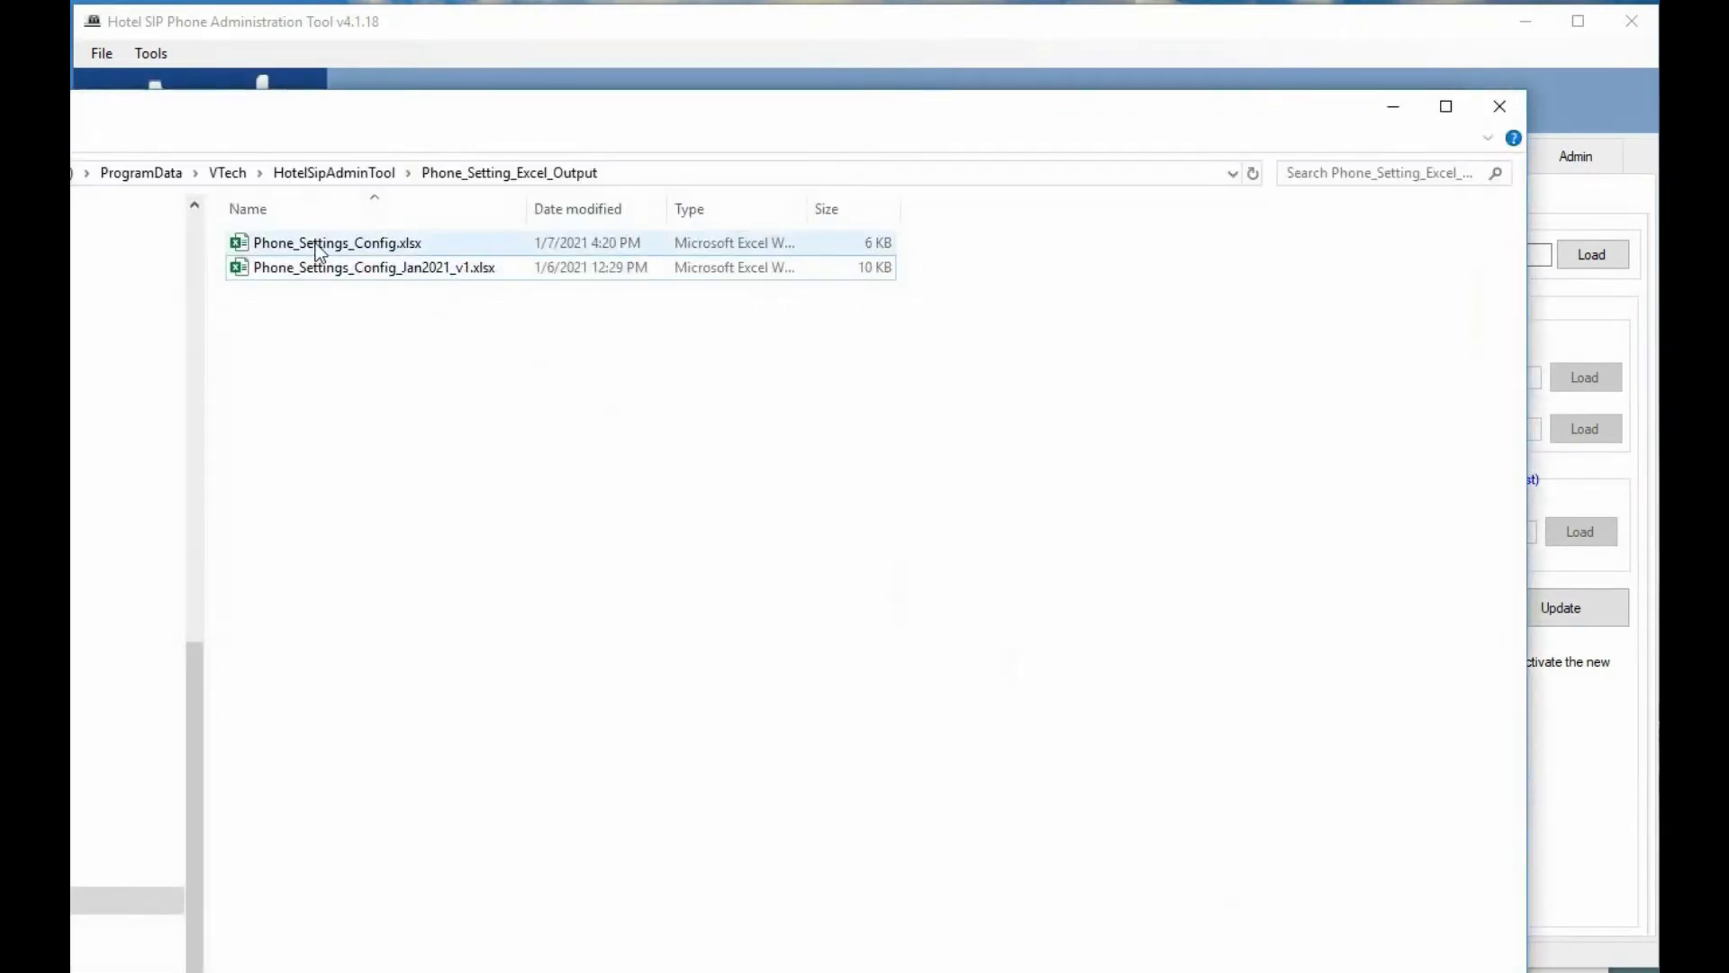
{"action": "double_click", "coordinate": [315, 243]}
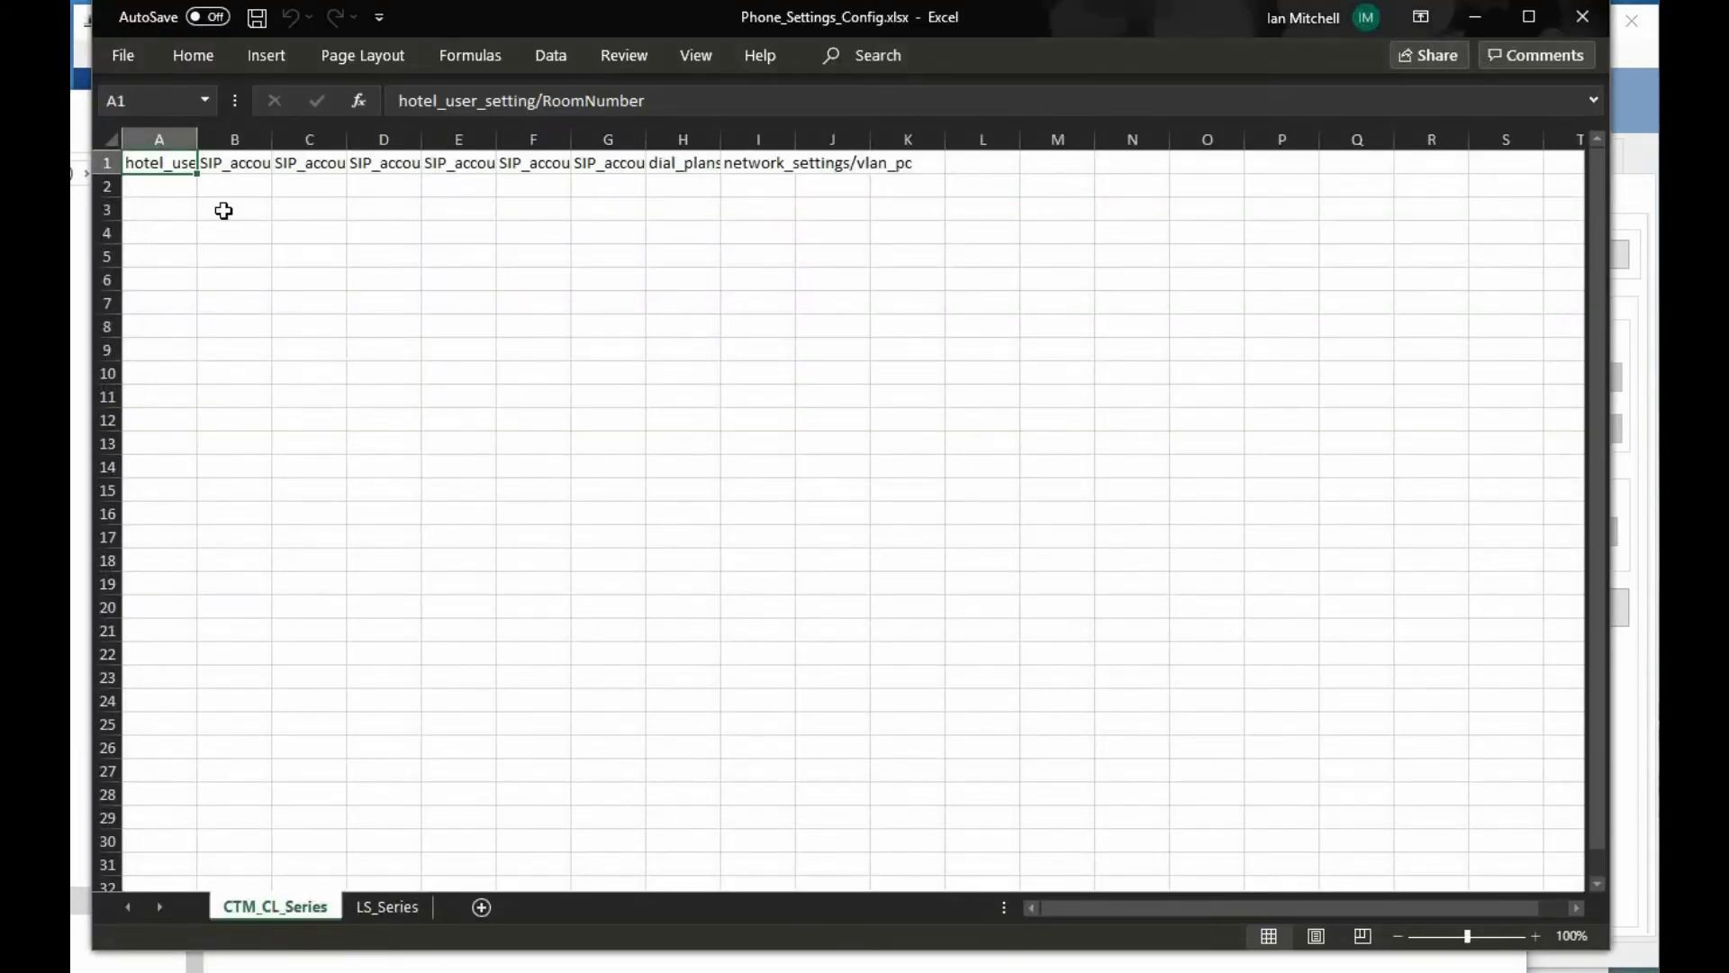
Select the empty cells in columns A and B on CTM_CL_Series, then on the LS_Series sheet.
{"action": "left_click_drag", "start_coordinate": [160, 186], "coordinate": [169, 383]}
{"action": "left_click_drag", "start_coordinate": [236, 186], "coordinate": [239, 351]}
{"action": "left_click", "coordinate": [269, 905]}
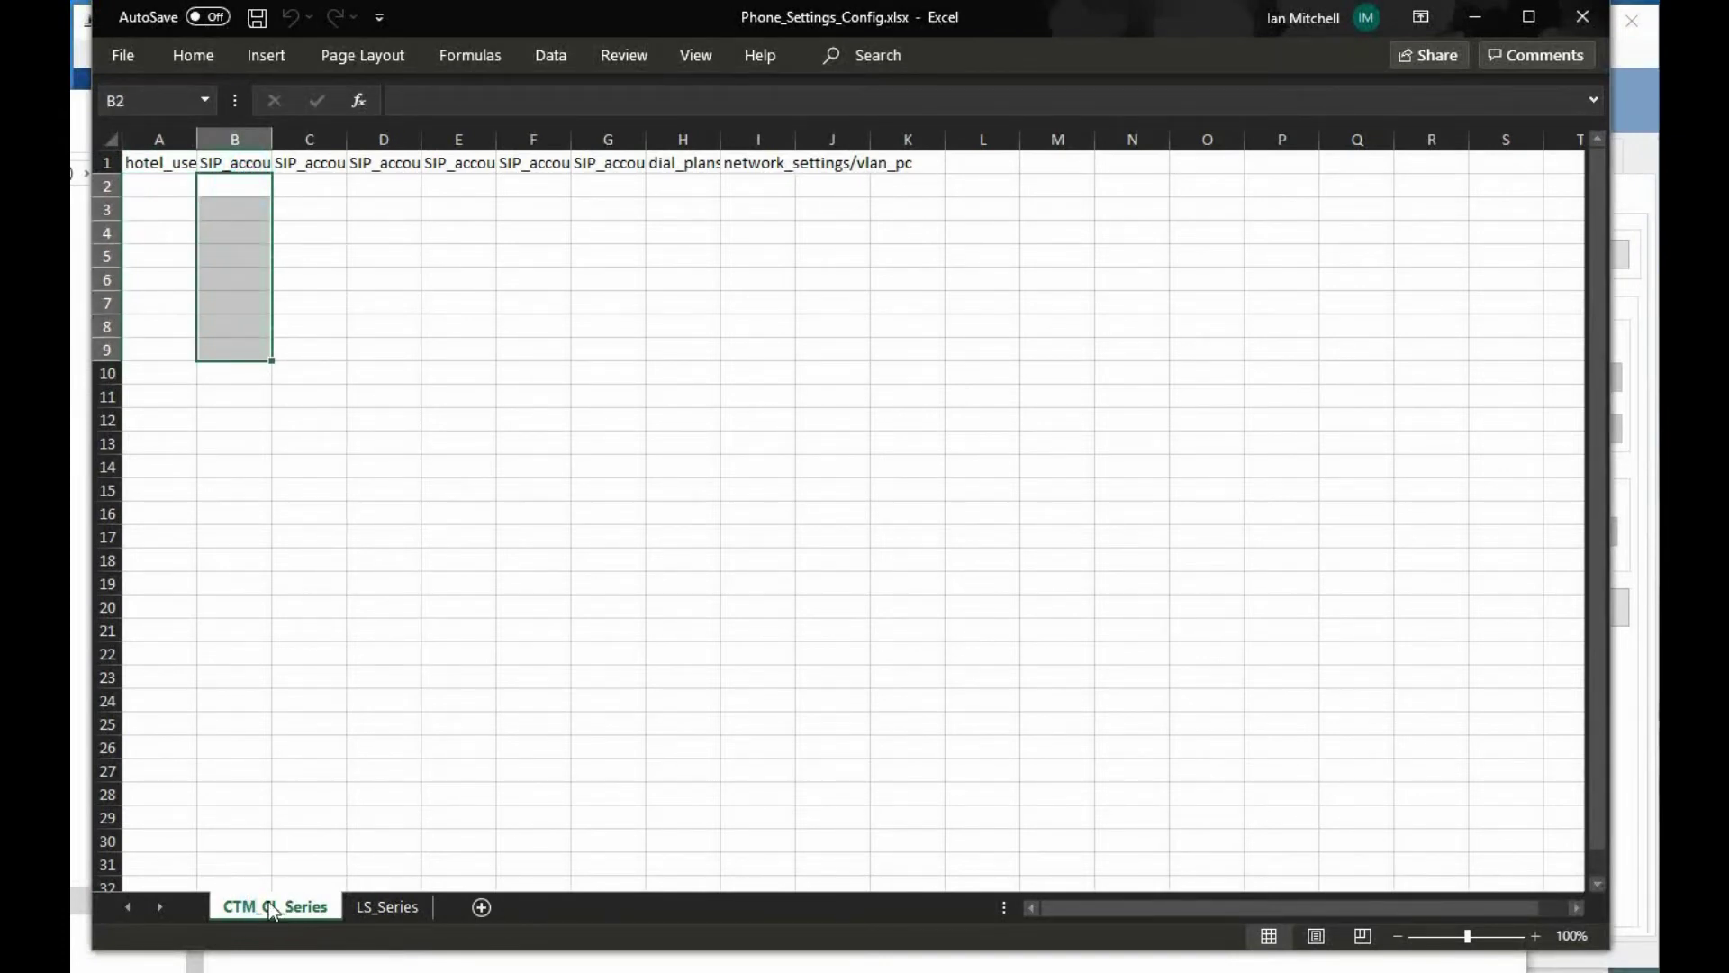
{"action": "left_click", "coordinate": [387, 907]}
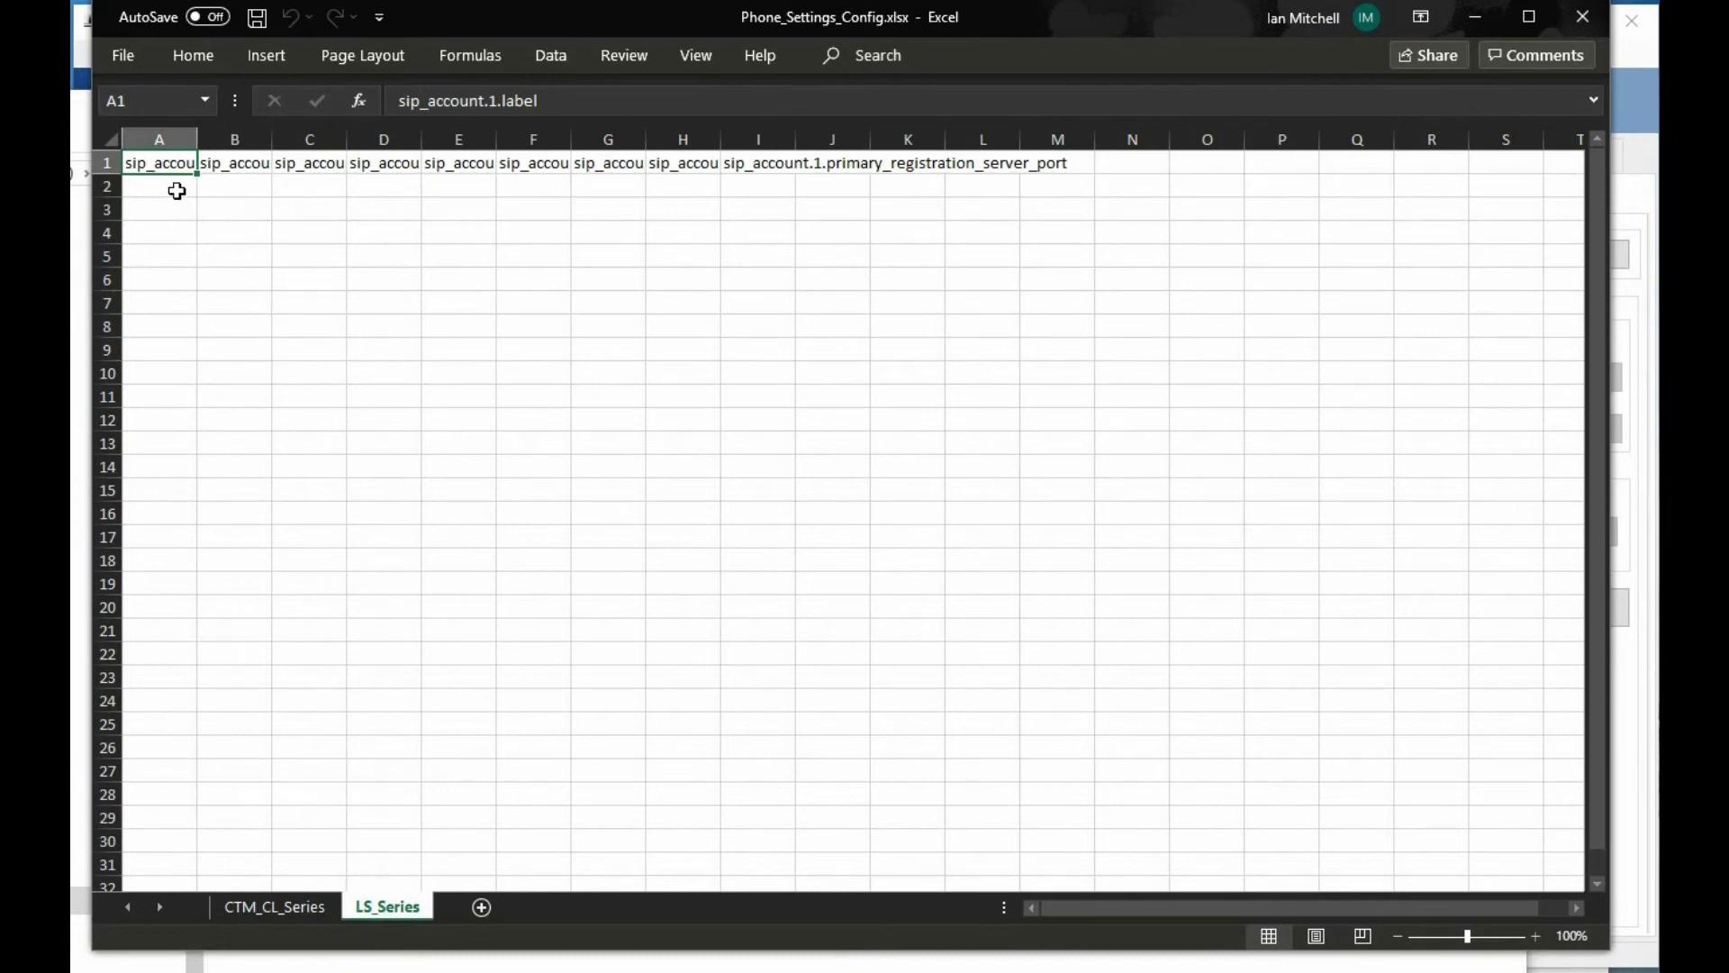
{"action": "left_click_drag", "start_coordinate": [177, 186], "coordinate": [180, 293]}
{"action": "left_click_drag", "start_coordinate": [247, 181], "coordinate": [254, 340]}
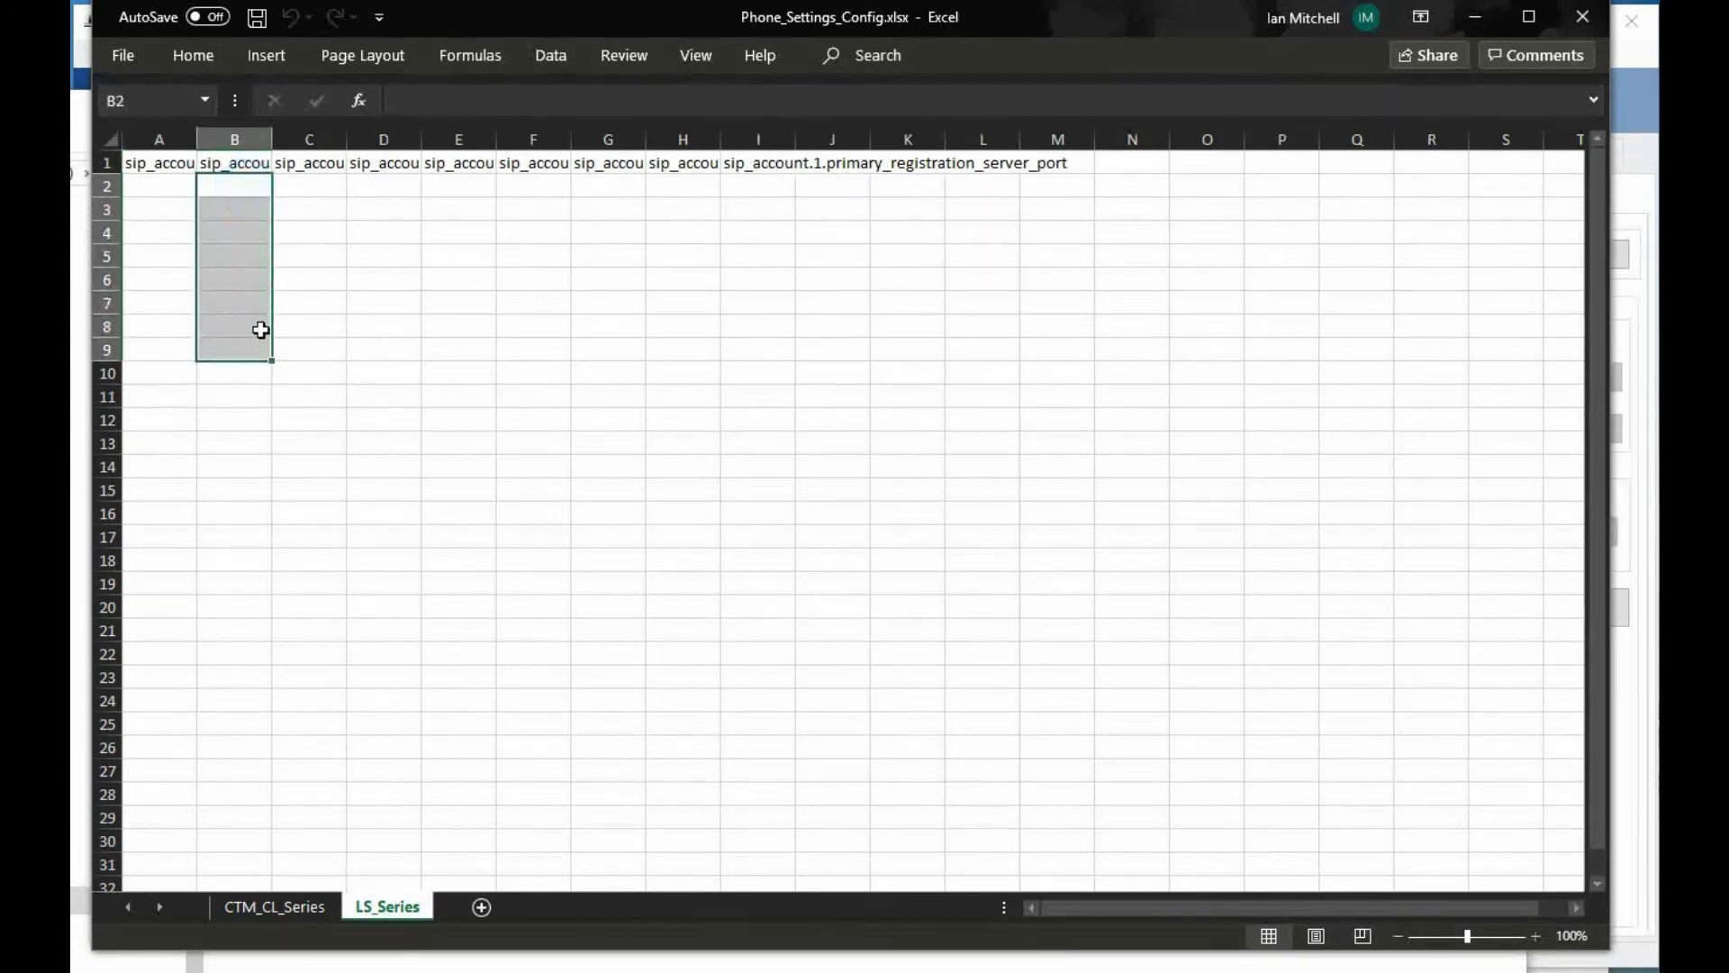
{"action": "left_click", "coordinate": [424, 223]}
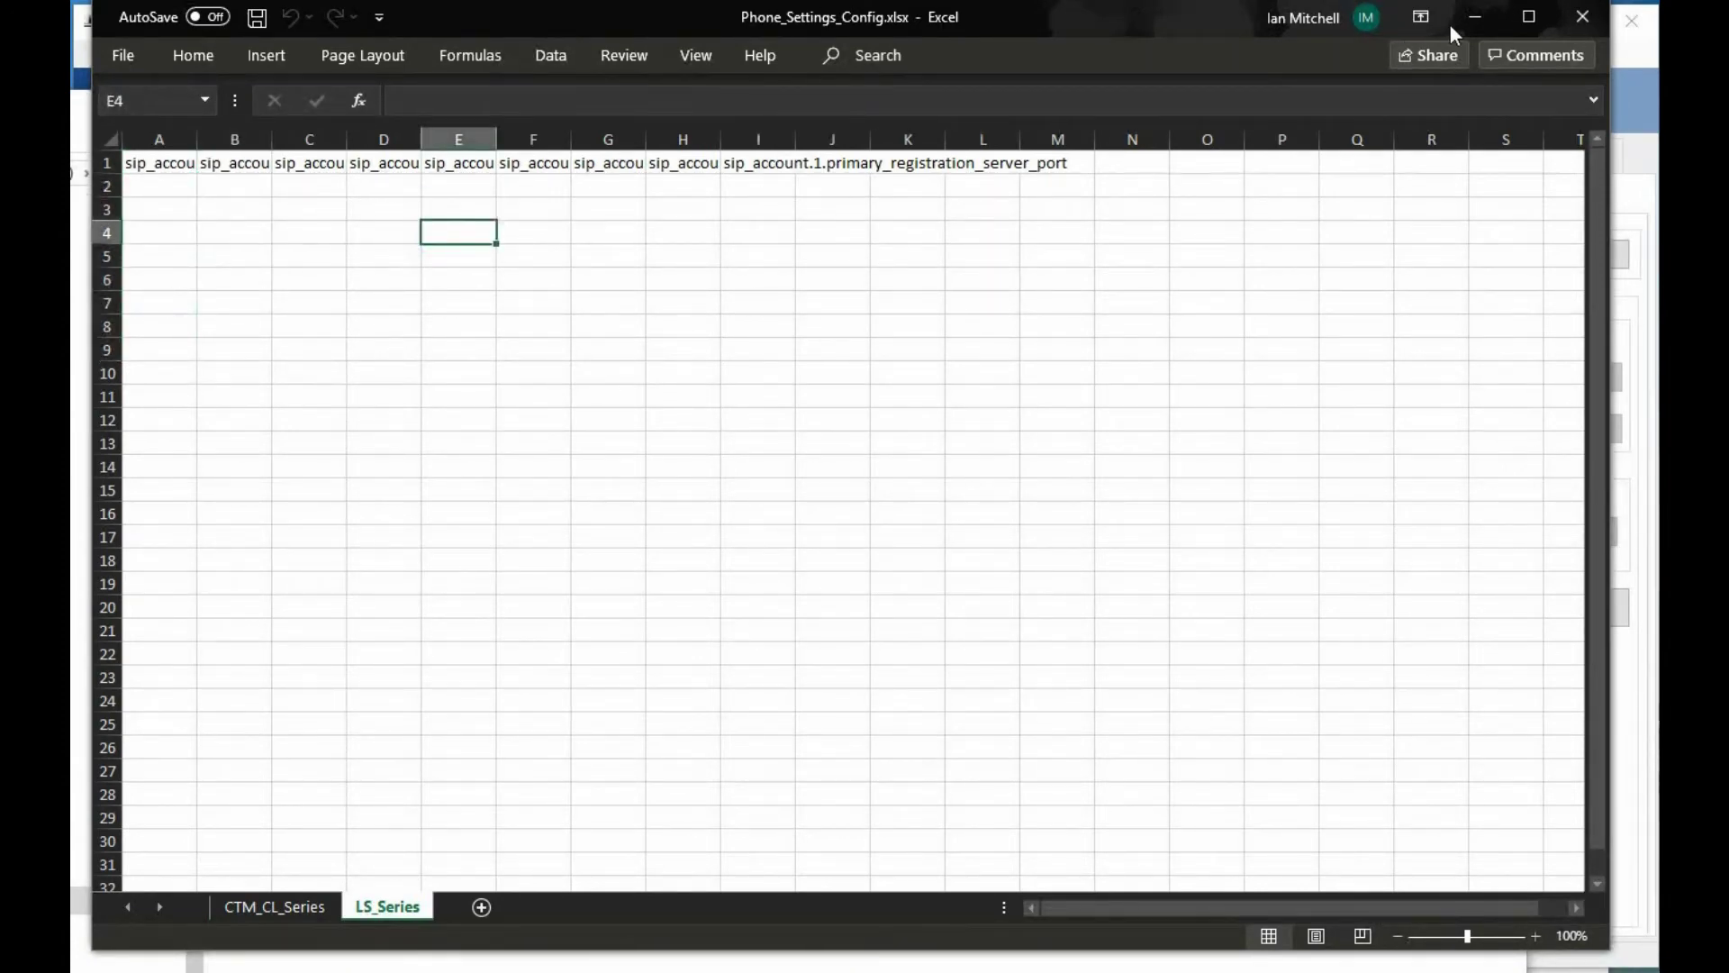
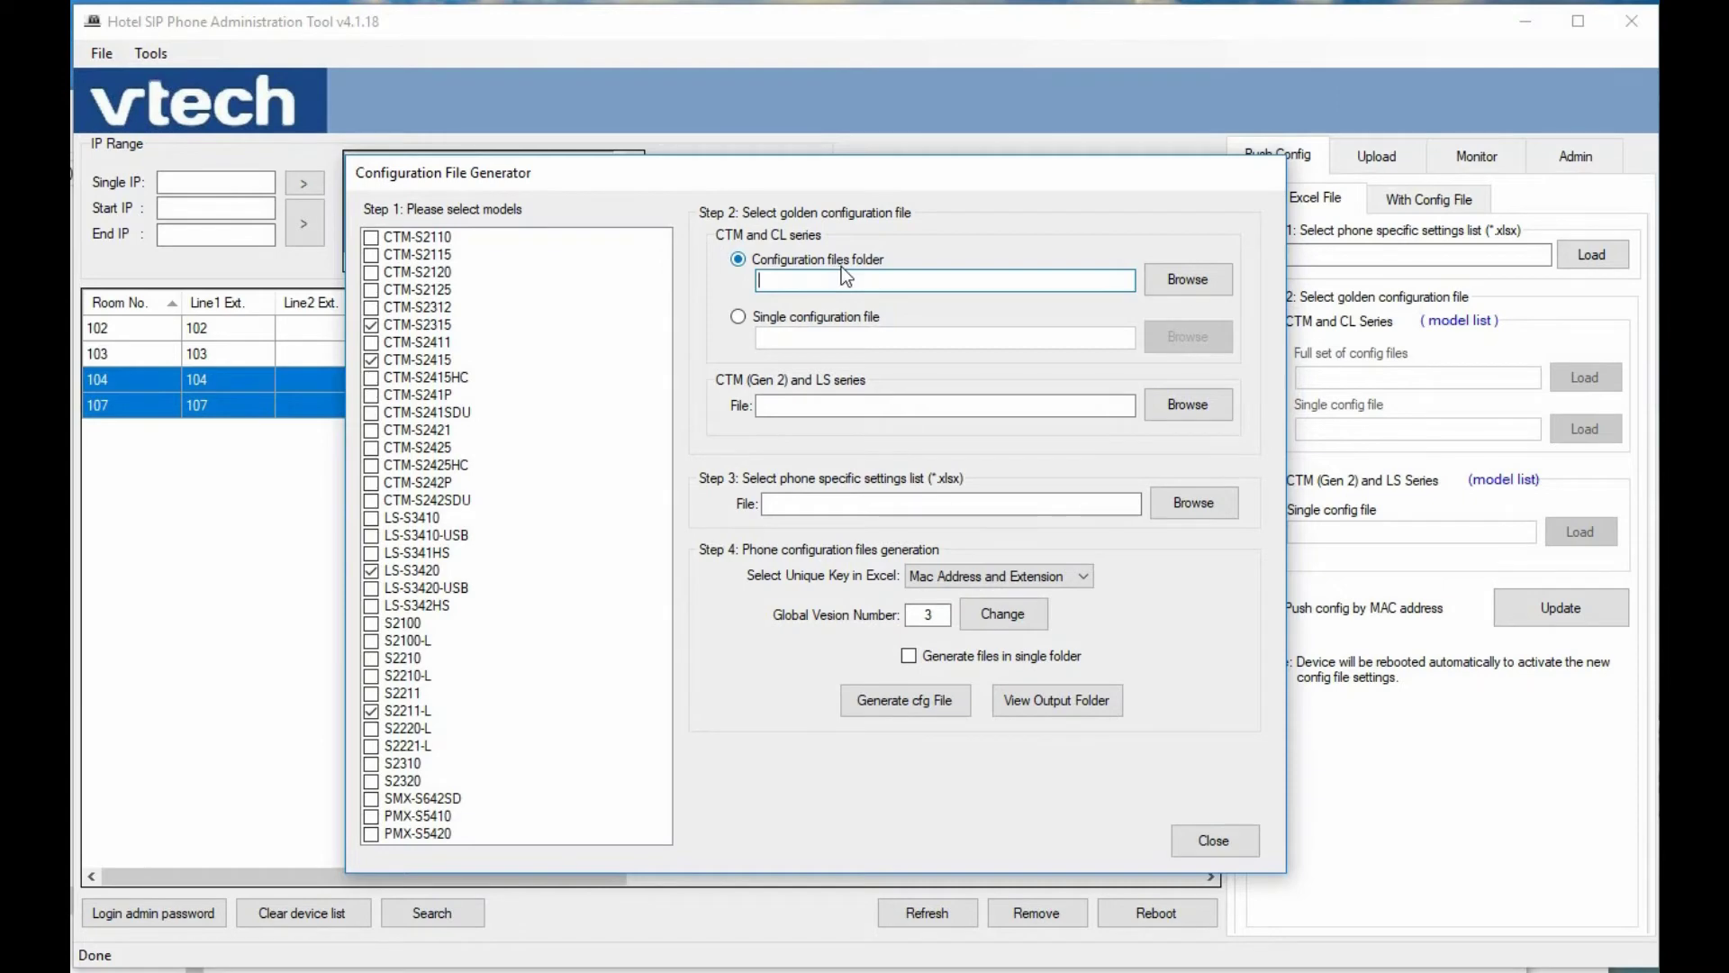
Give CTM and CL series one golden configuration file, keyed by Mac Address and Extension.
{"action": "left_click", "coordinate": [866, 336]}
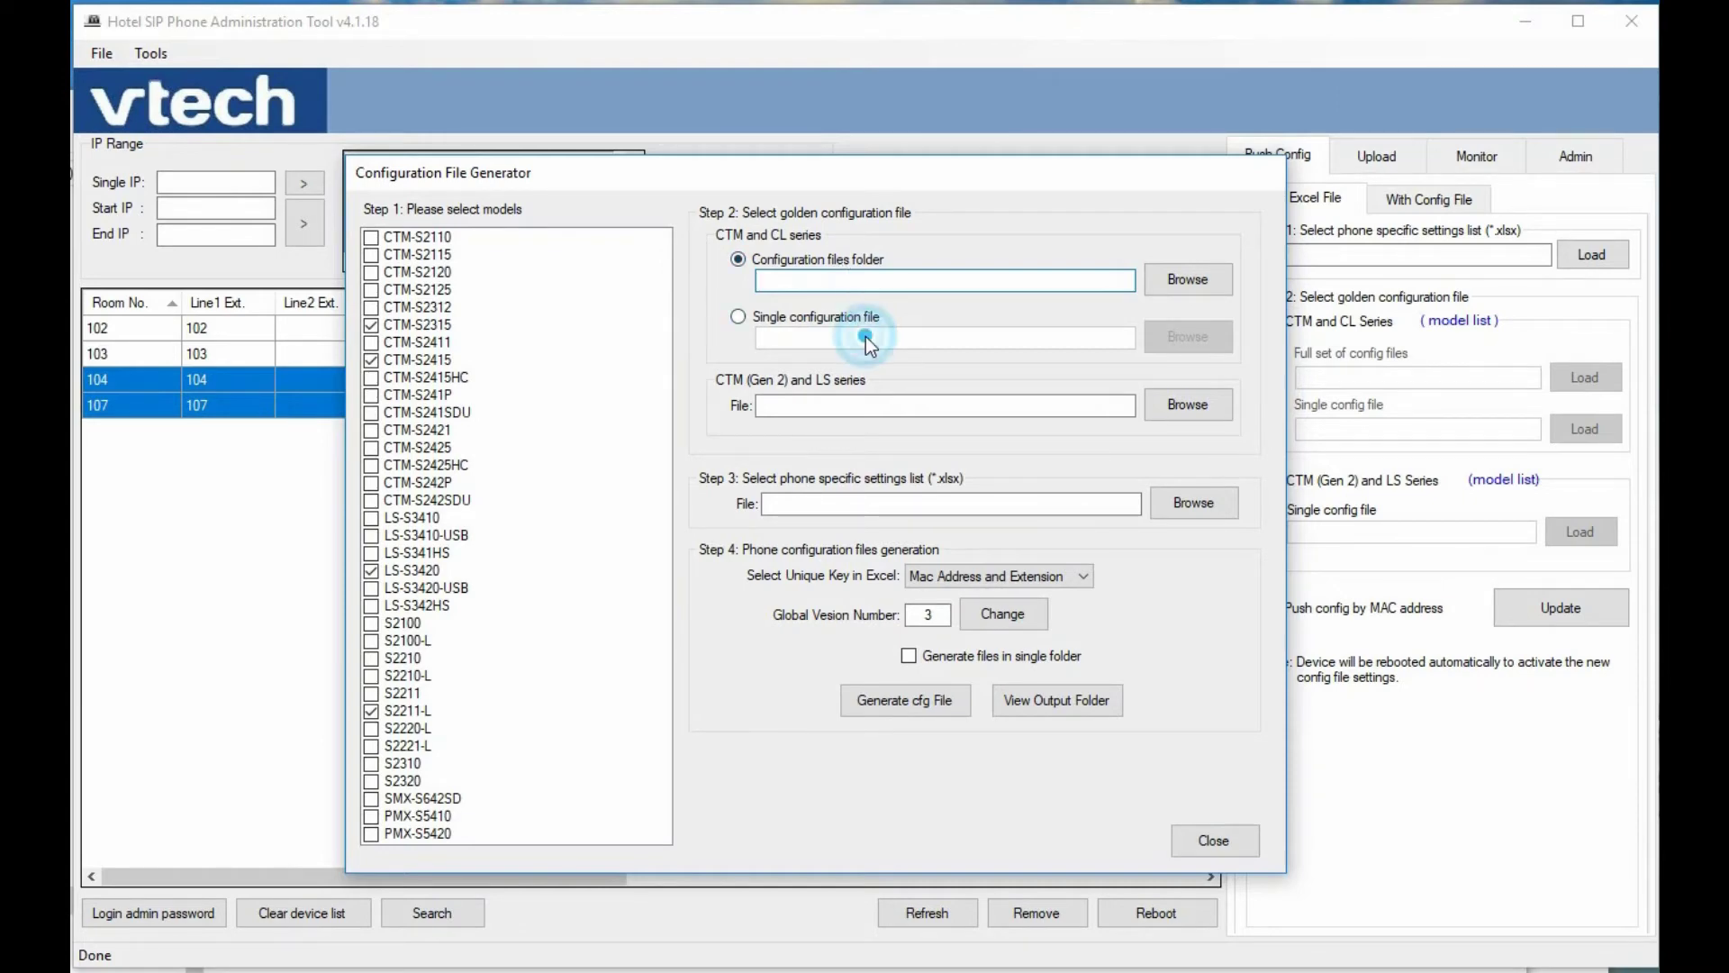
{"action": "left_click", "coordinate": [742, 317]}
{"action": "left_click", "coordinate": [884, 406]}
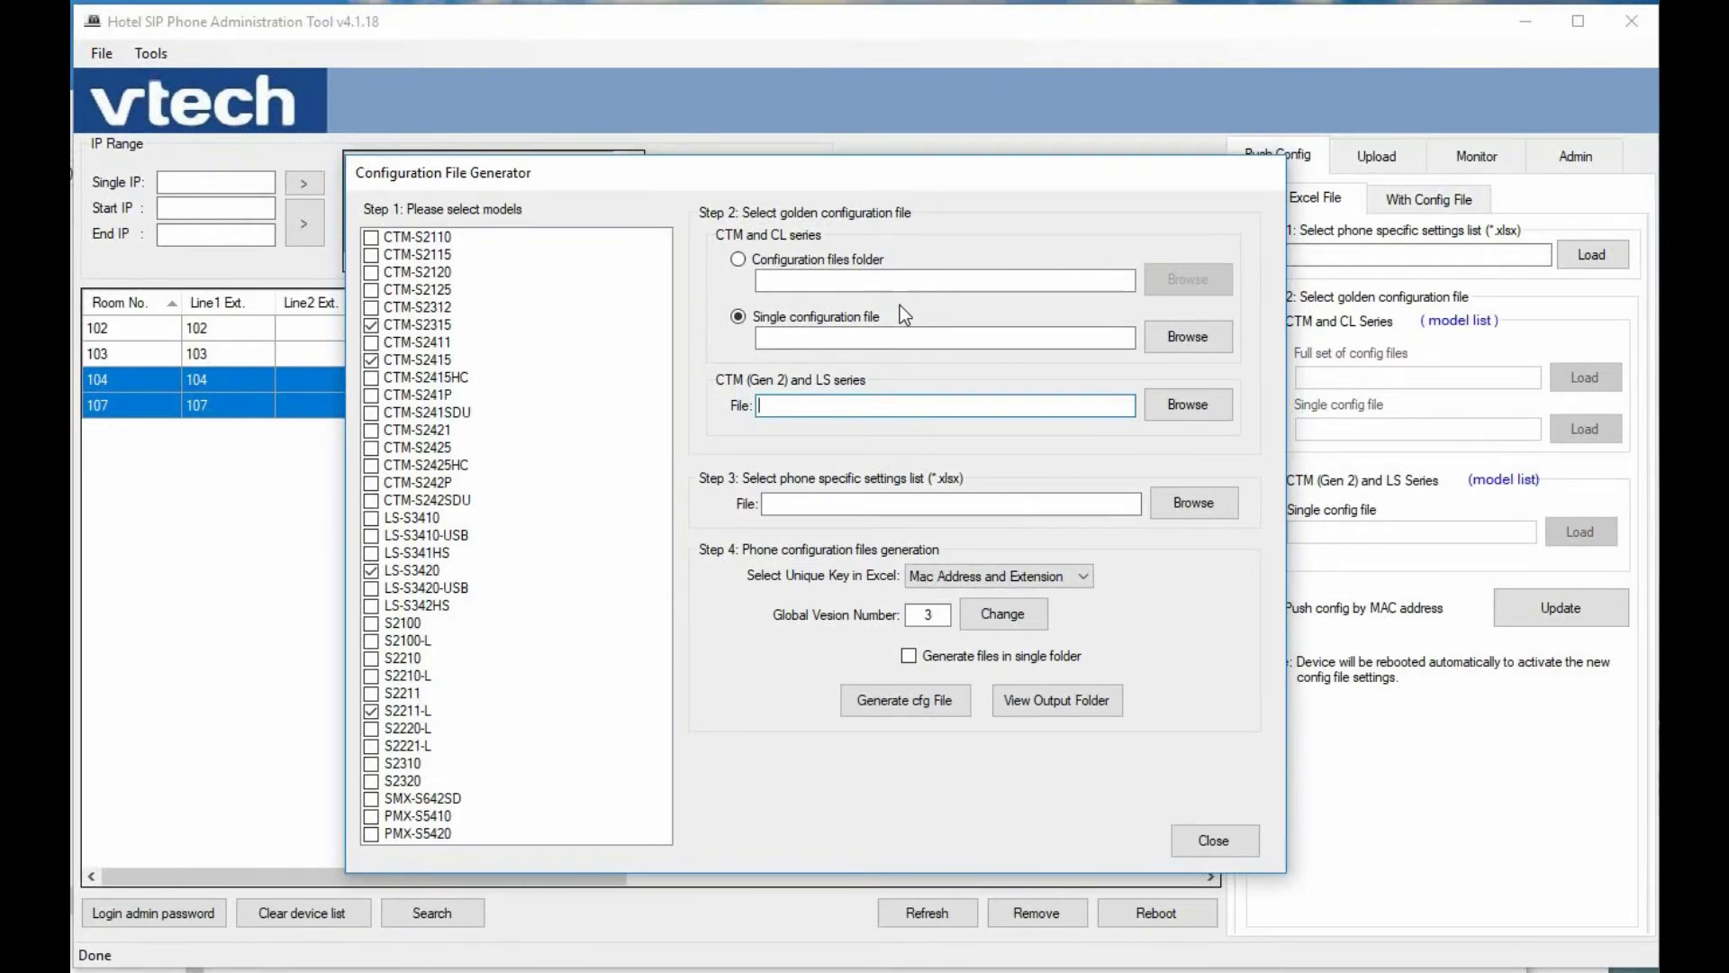
{"action": "left_click", "coordinate": [870, 503]}
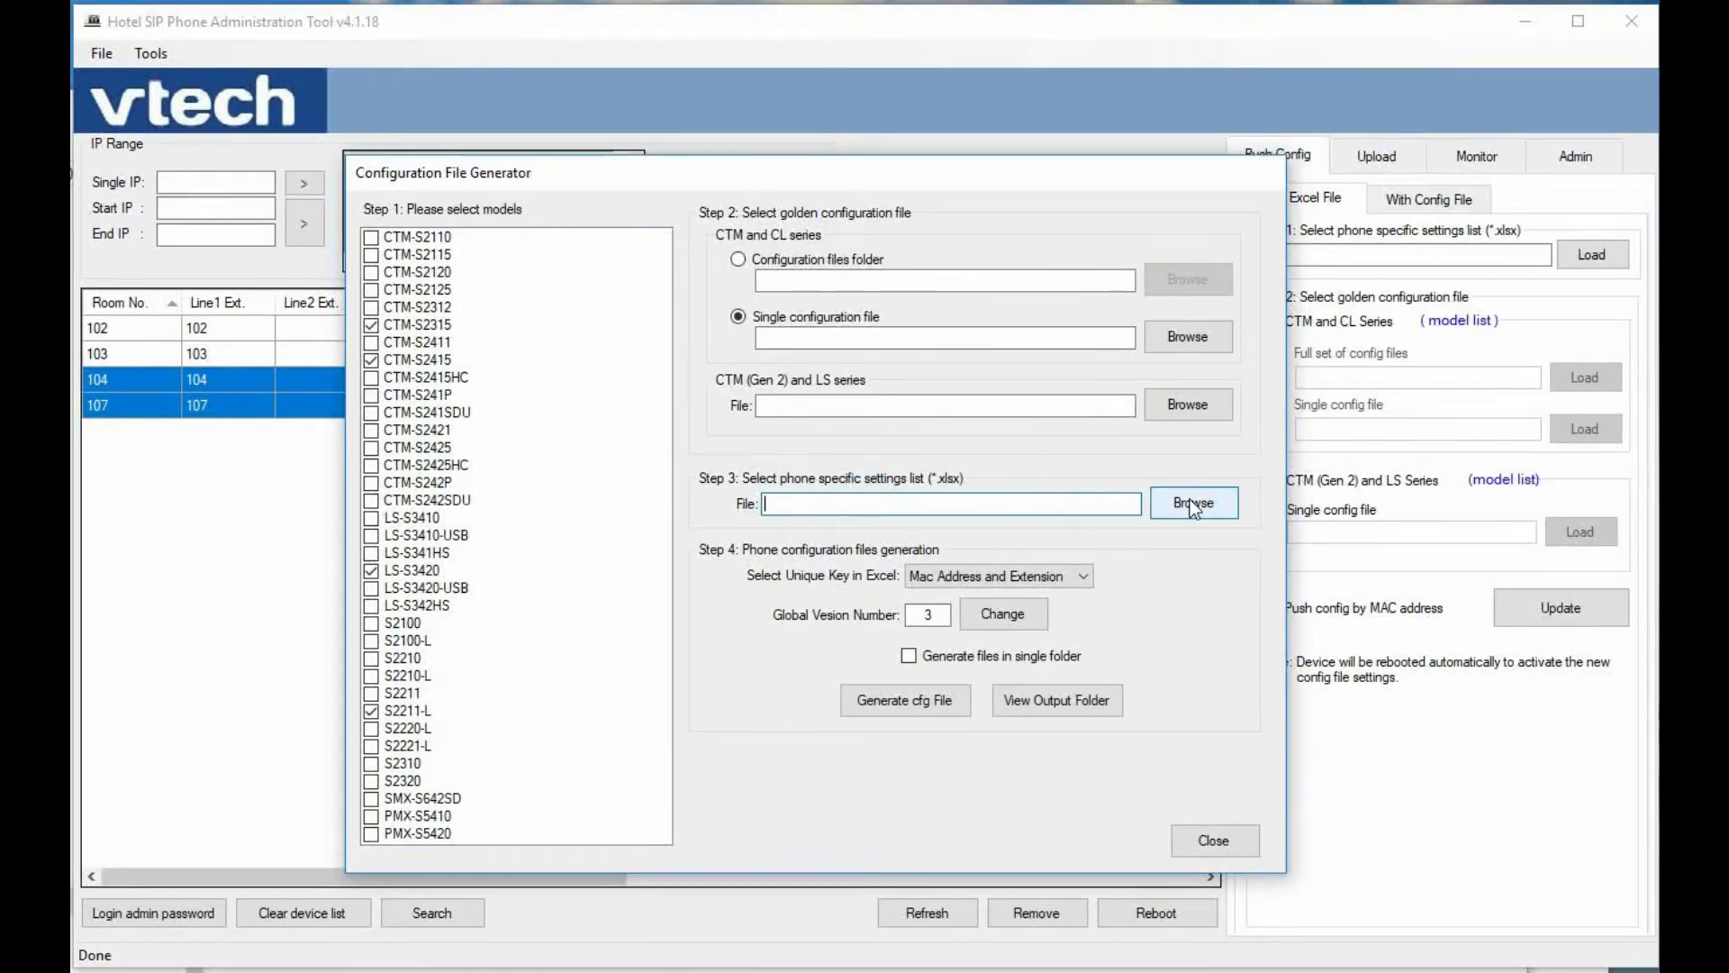
{"action": "left_click", "coordinate": [990, 580]}
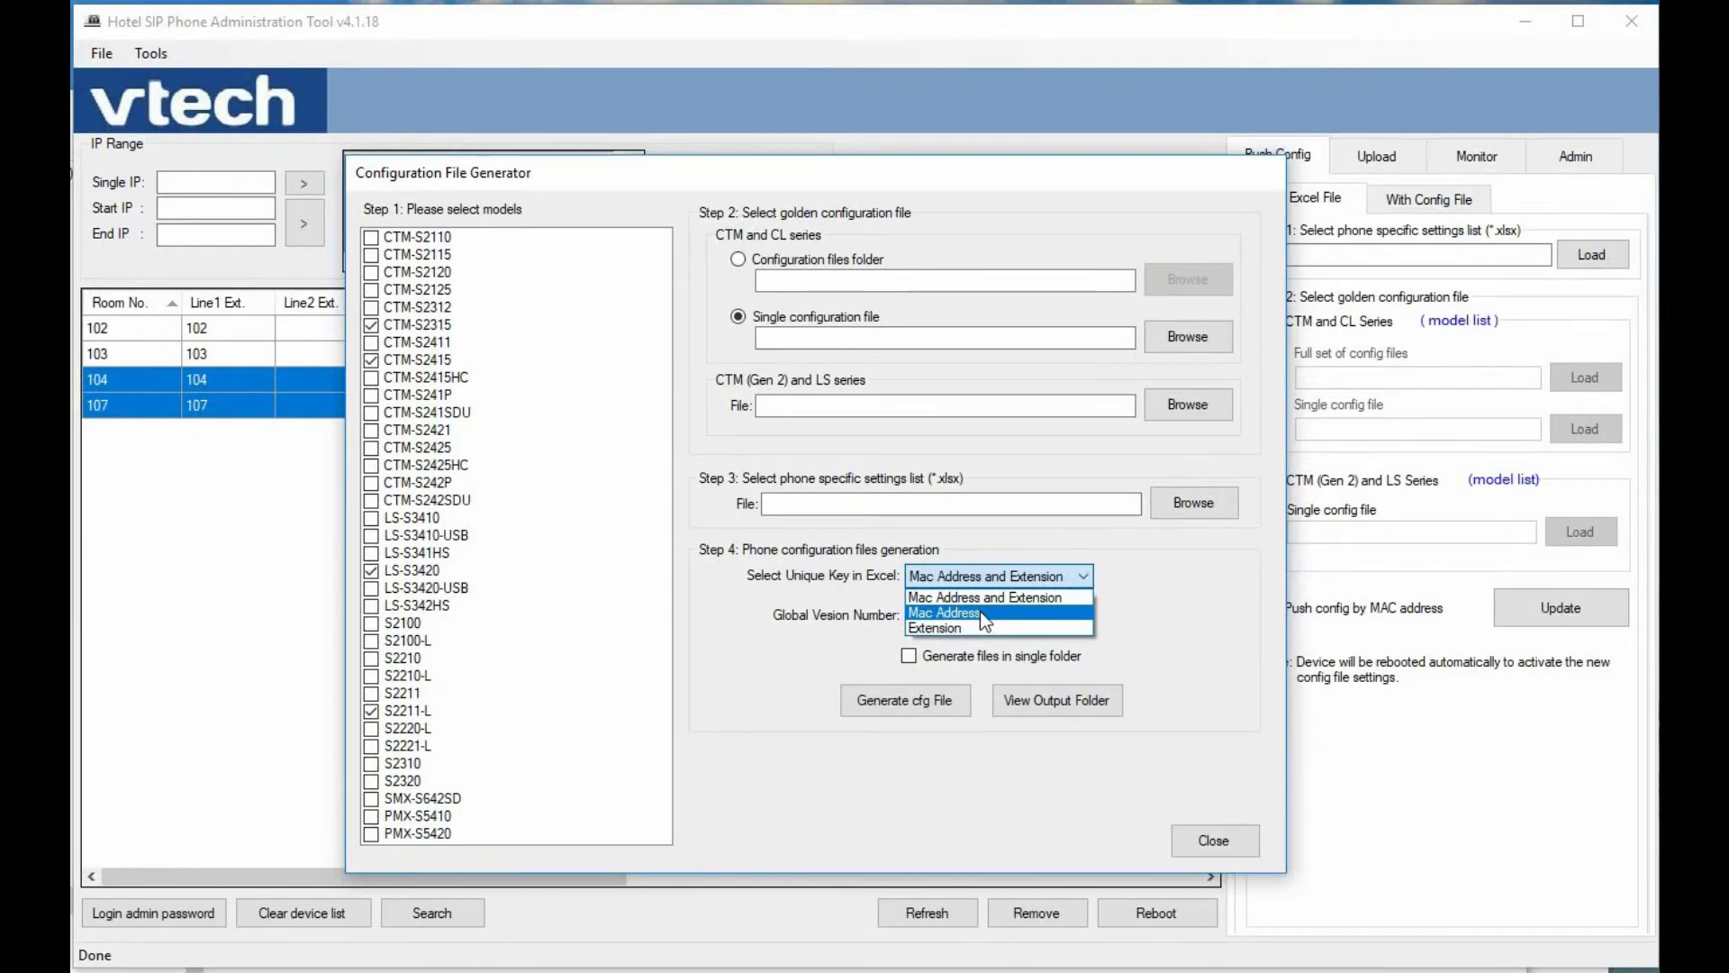
{"action": "left_click", "coordinate": [1174, 613]}
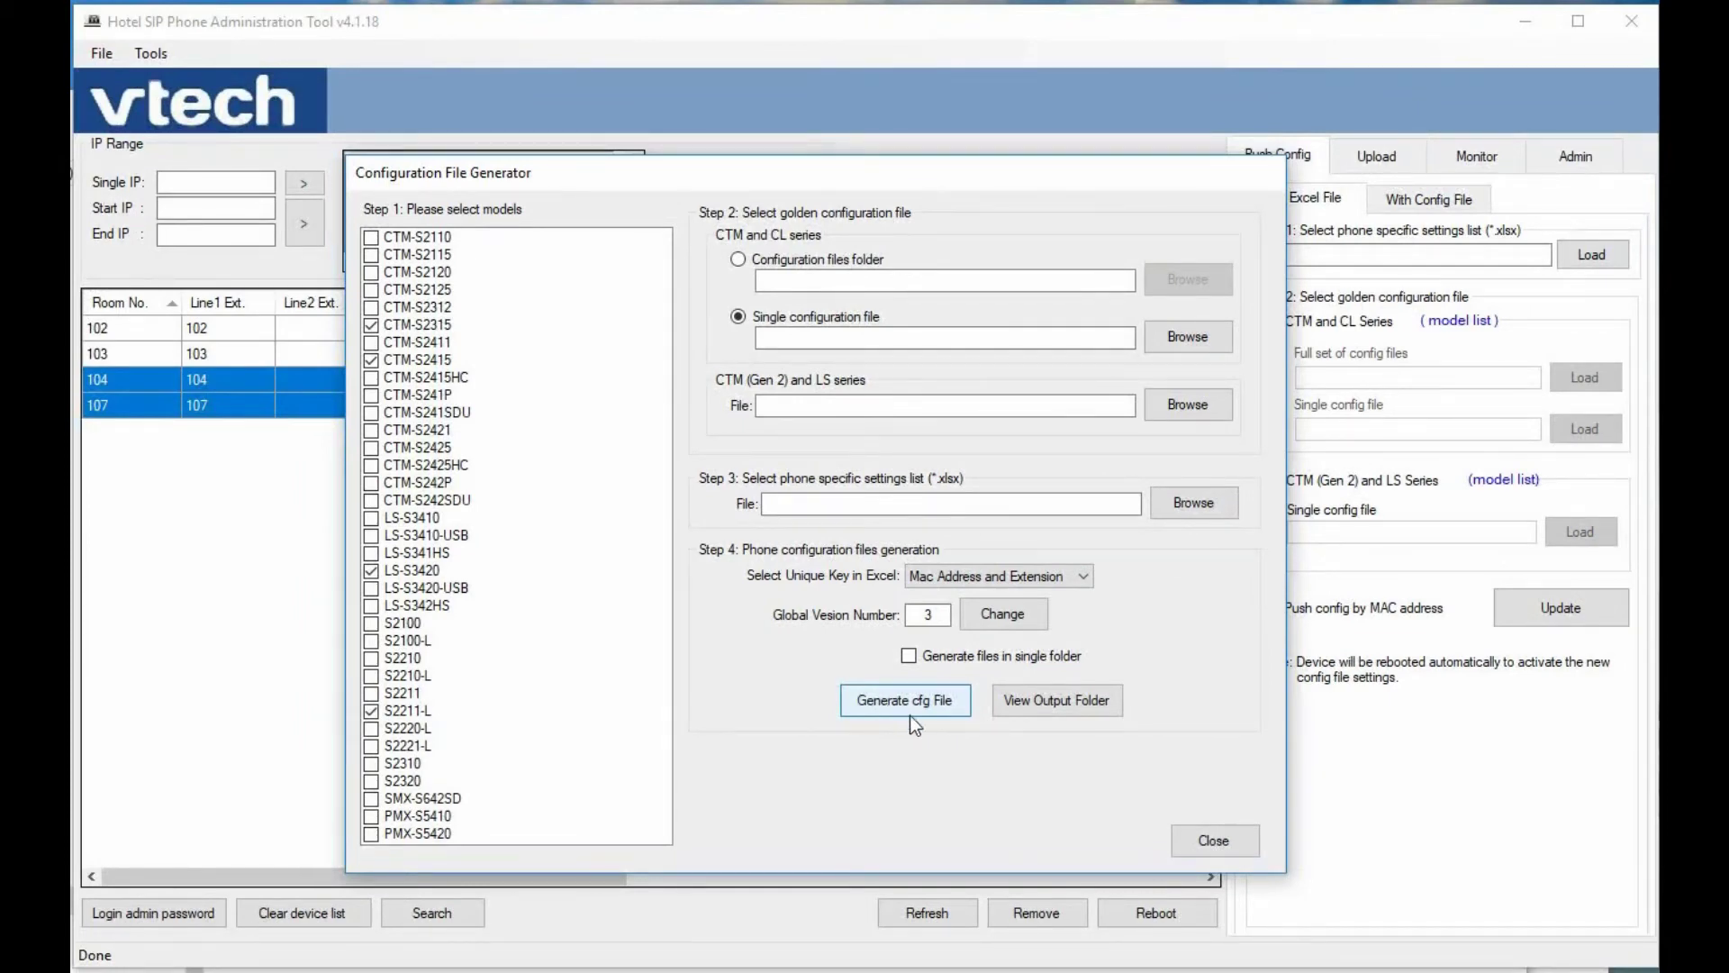
Browse the 20210106_1\EXT output folder's eight .cfg files, then close the generator.
{"action": "left_click", "coordinate": [1059, 700]}
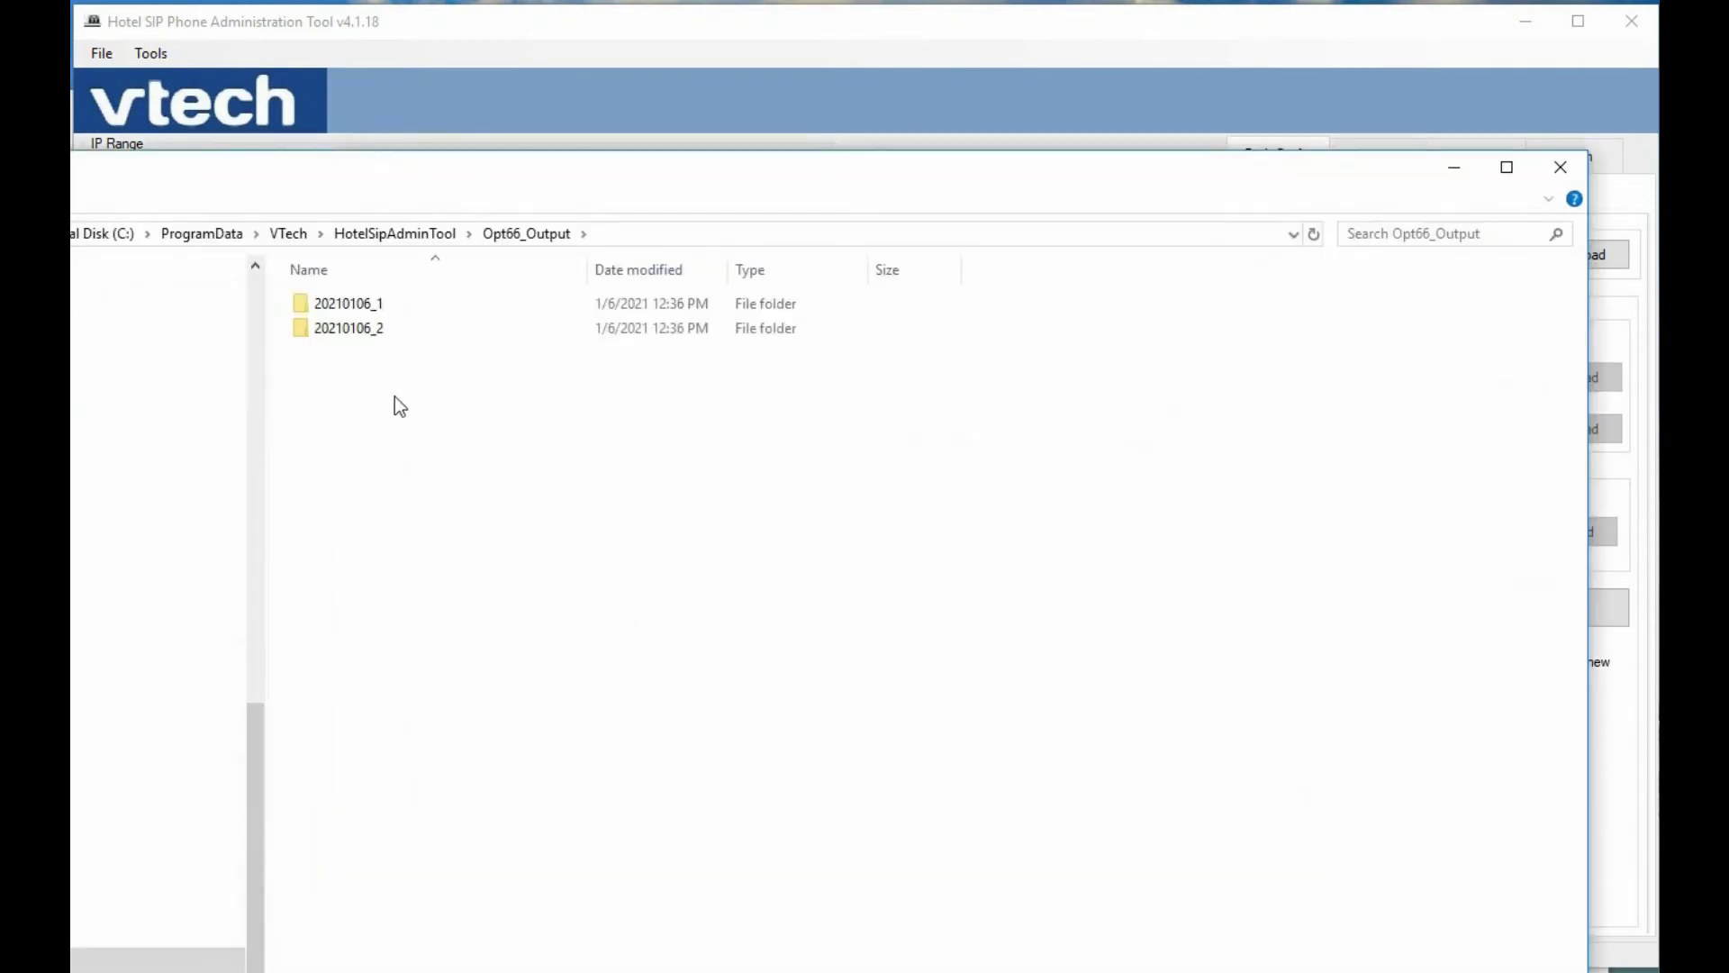
{"action": "double_click", "coordinate": [350, 308]}
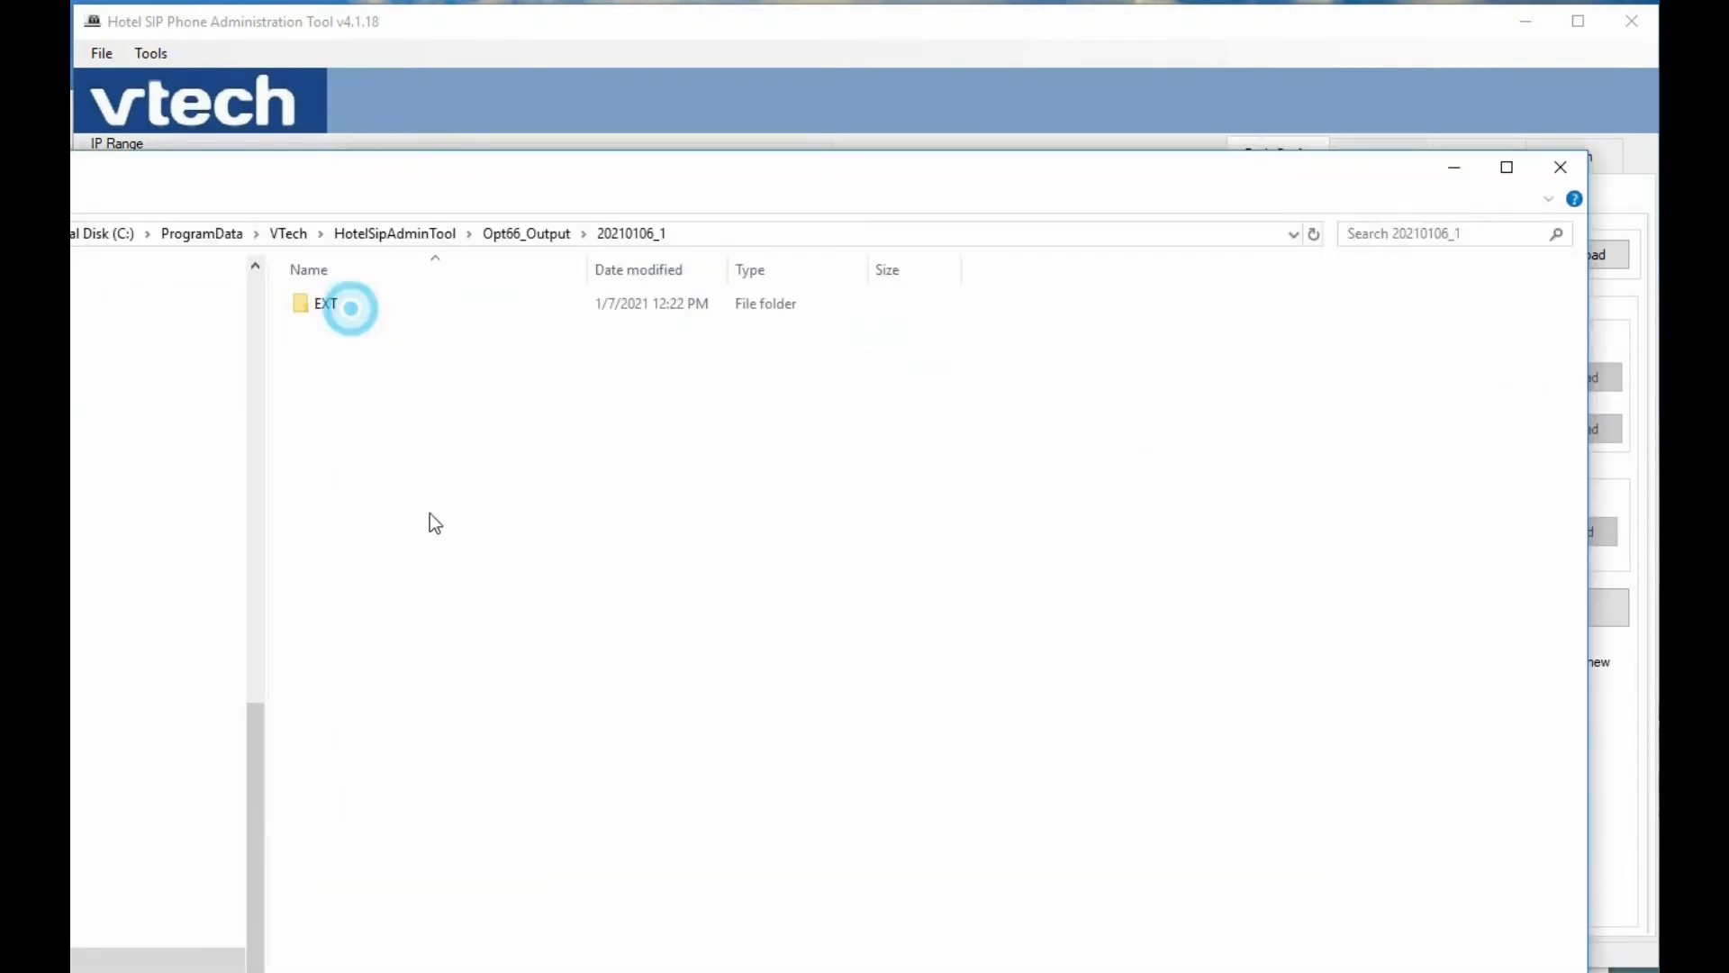
{"action": "double_click", "coordinate": [325, 307]}
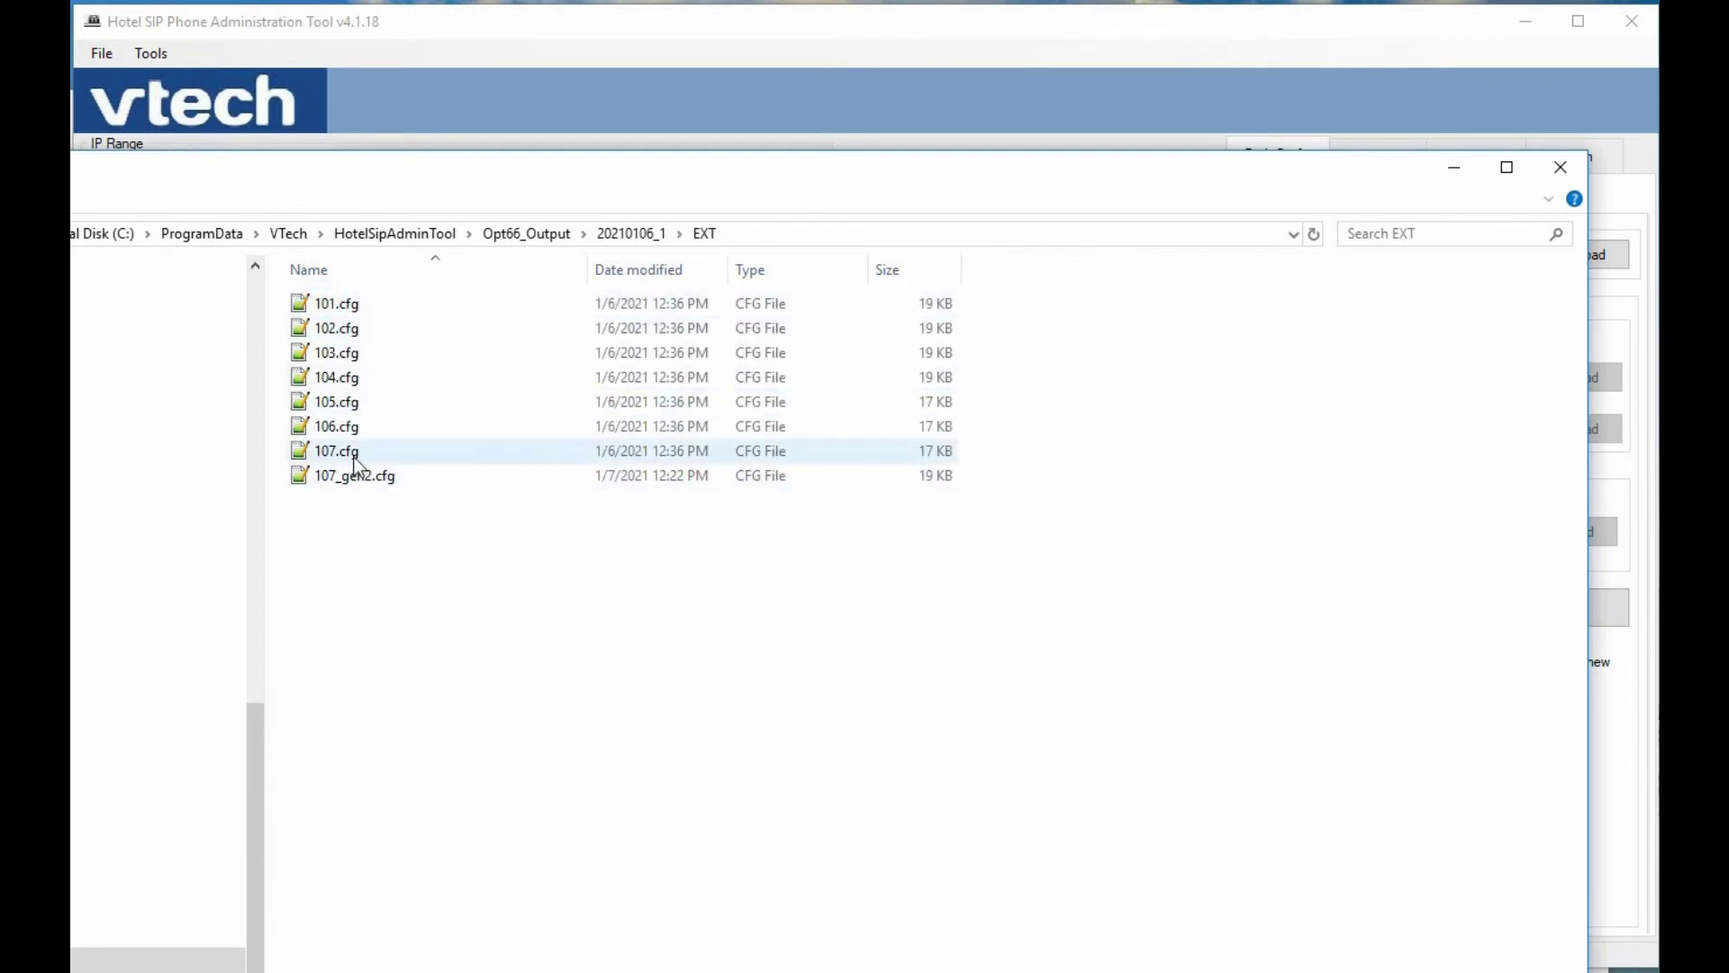
{"action": "left_click", "coordinate": [904, 16]}
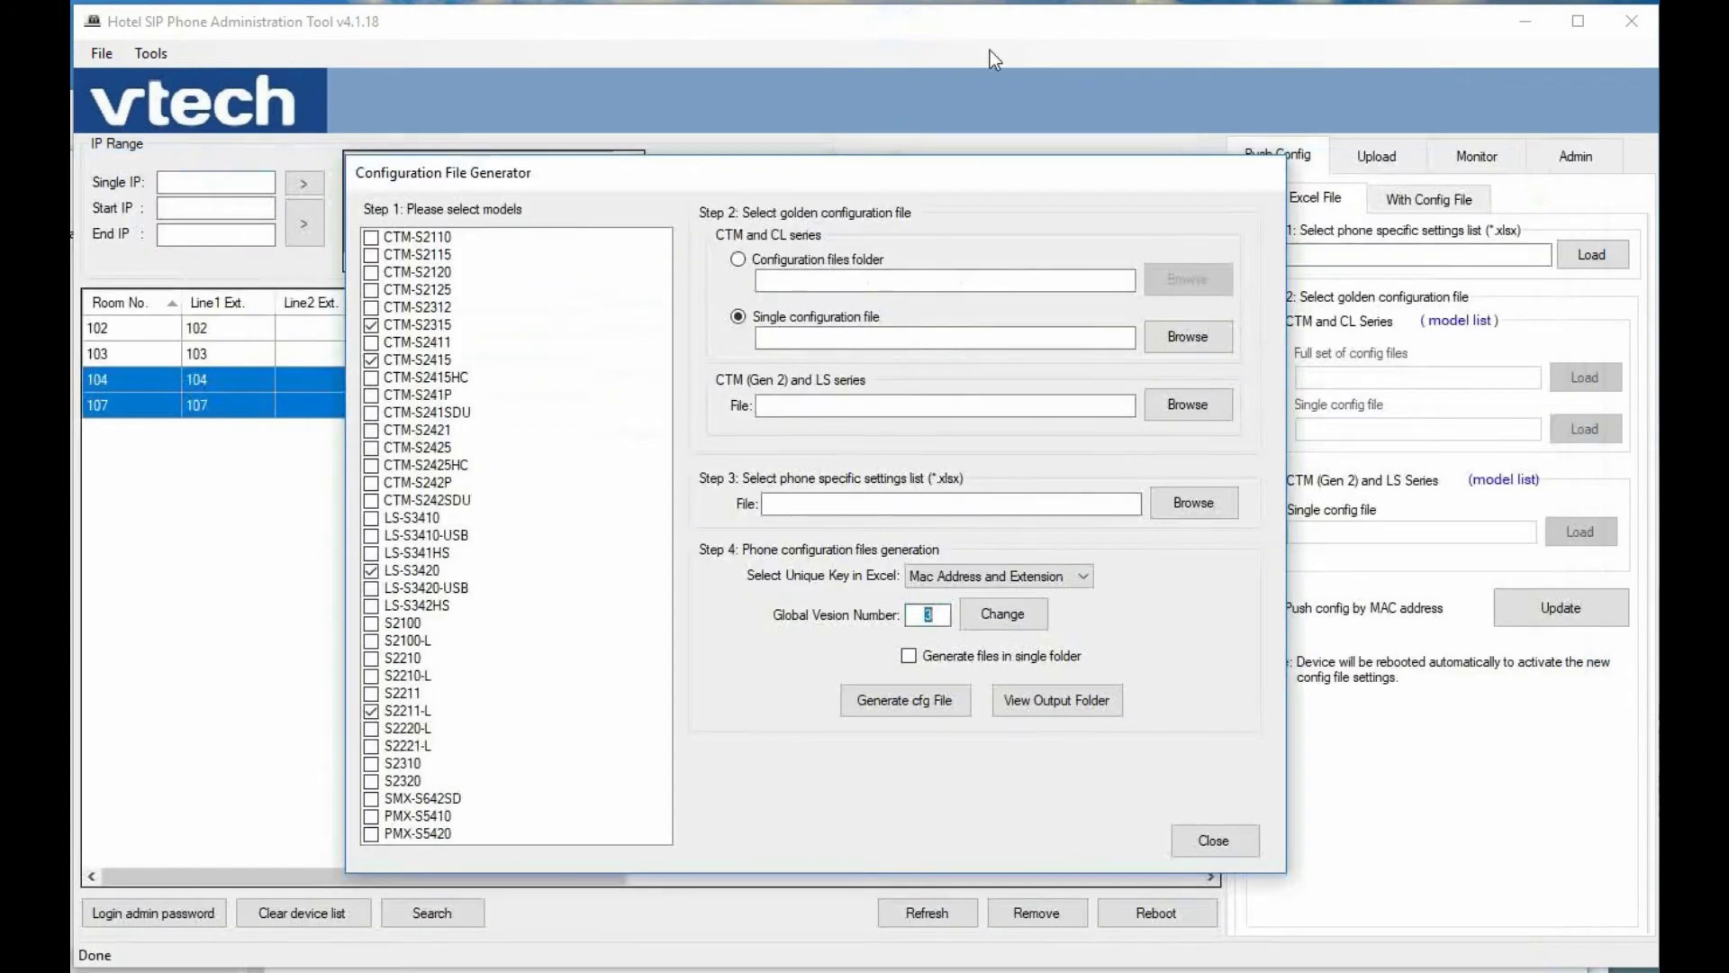
{"action": "left_click", "coordinate": [1209, 840]}
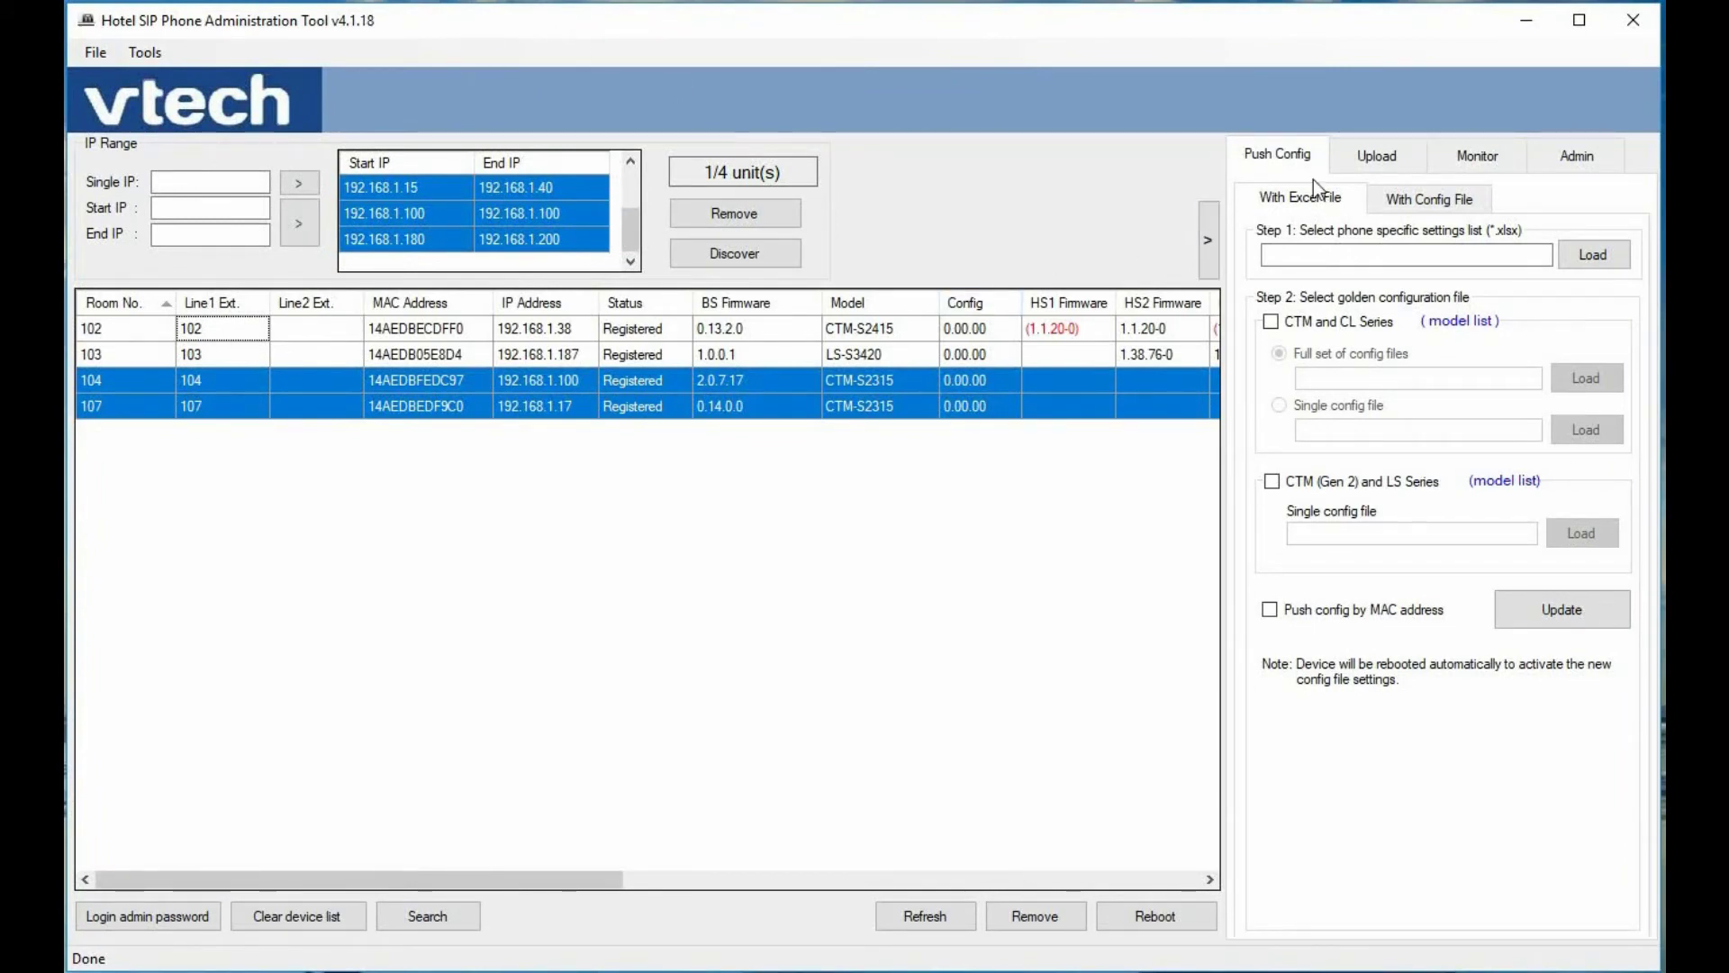
Select the room 102 phone and show the Push Config page.
{"action": "left_click", "coordinate": [414, 331]}
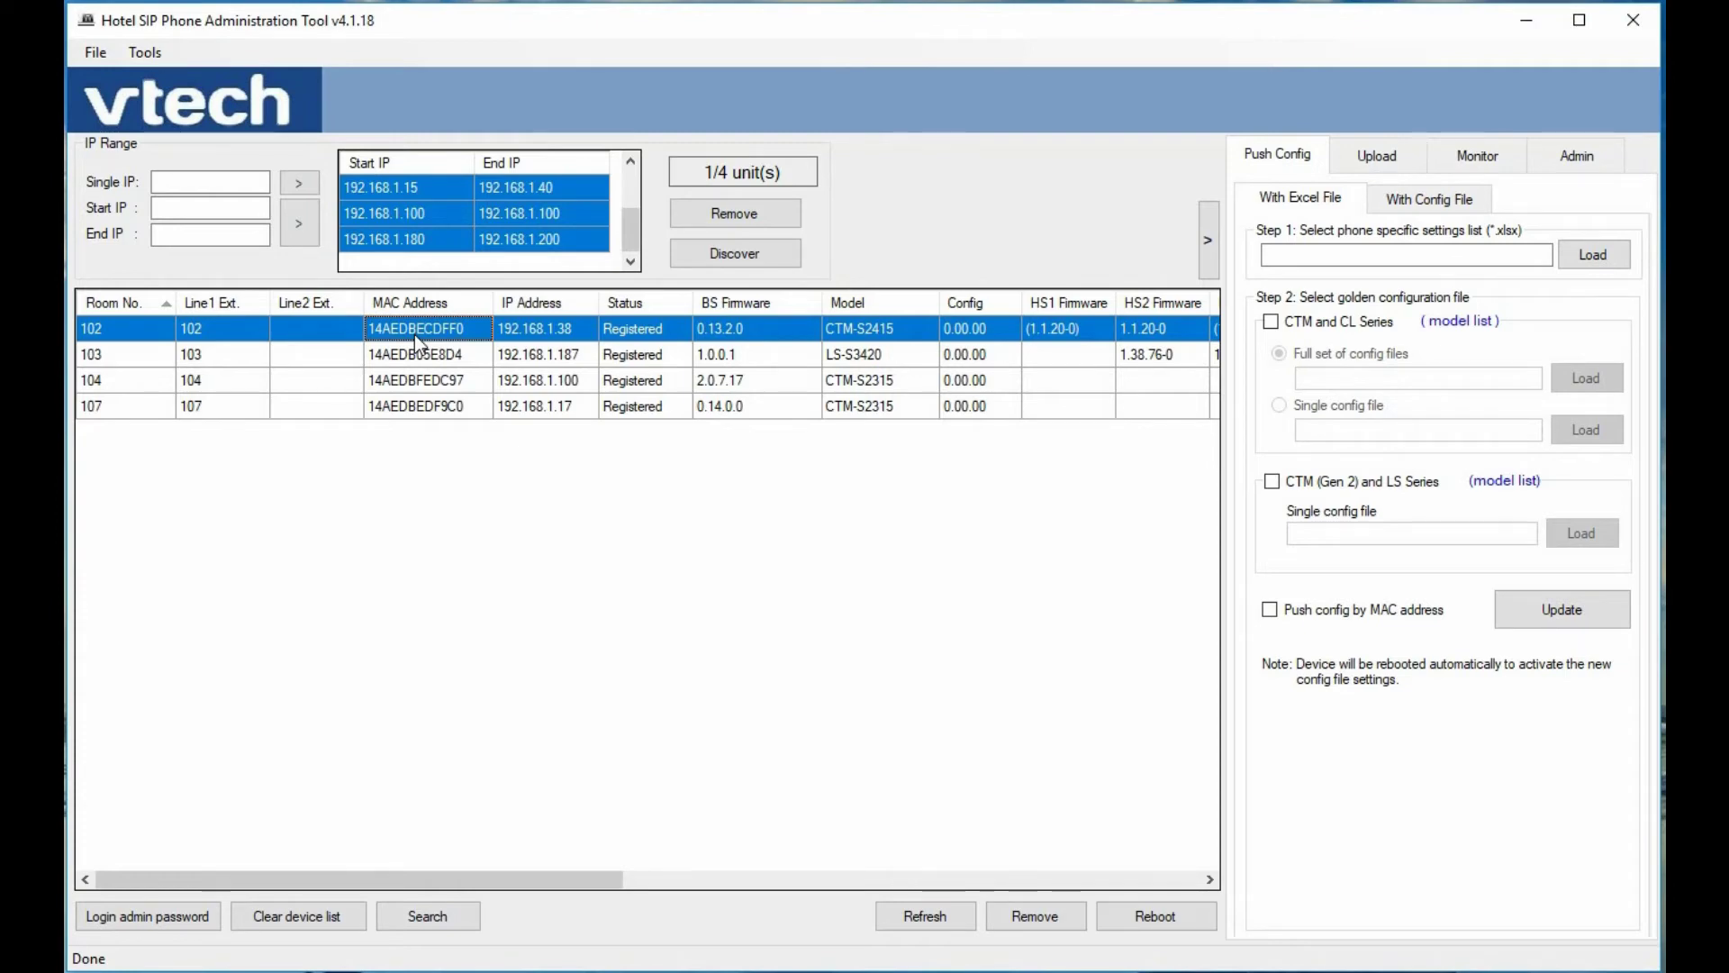
{"action": "left_click", "coordinate": [1283, 164]}
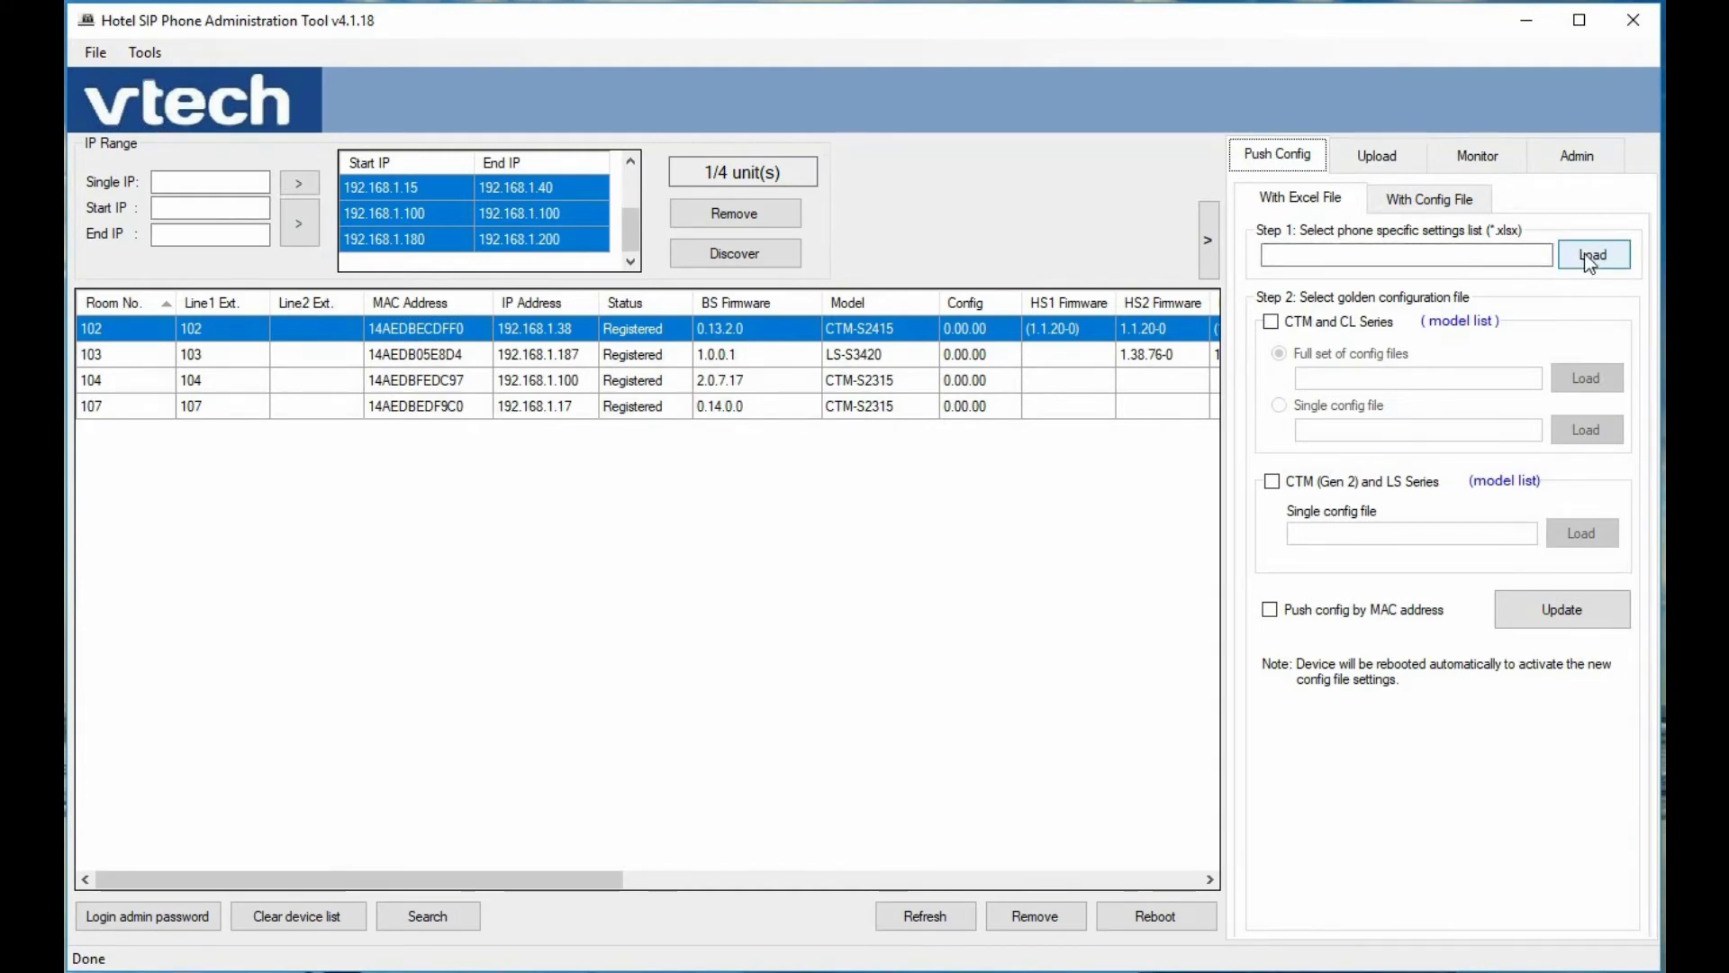
Leave both series options and 'Push config by MAC address' unchecked, and target all four phones.
{"action": "left_click", "coordinate": [1271, 323]}
{"action": "left_click", "coordinate": [1271, 324]}
{"action": "left_click", "coordinate": [1273, 483]}
{"action": "left_click", "coordinate": [1273, 483]}
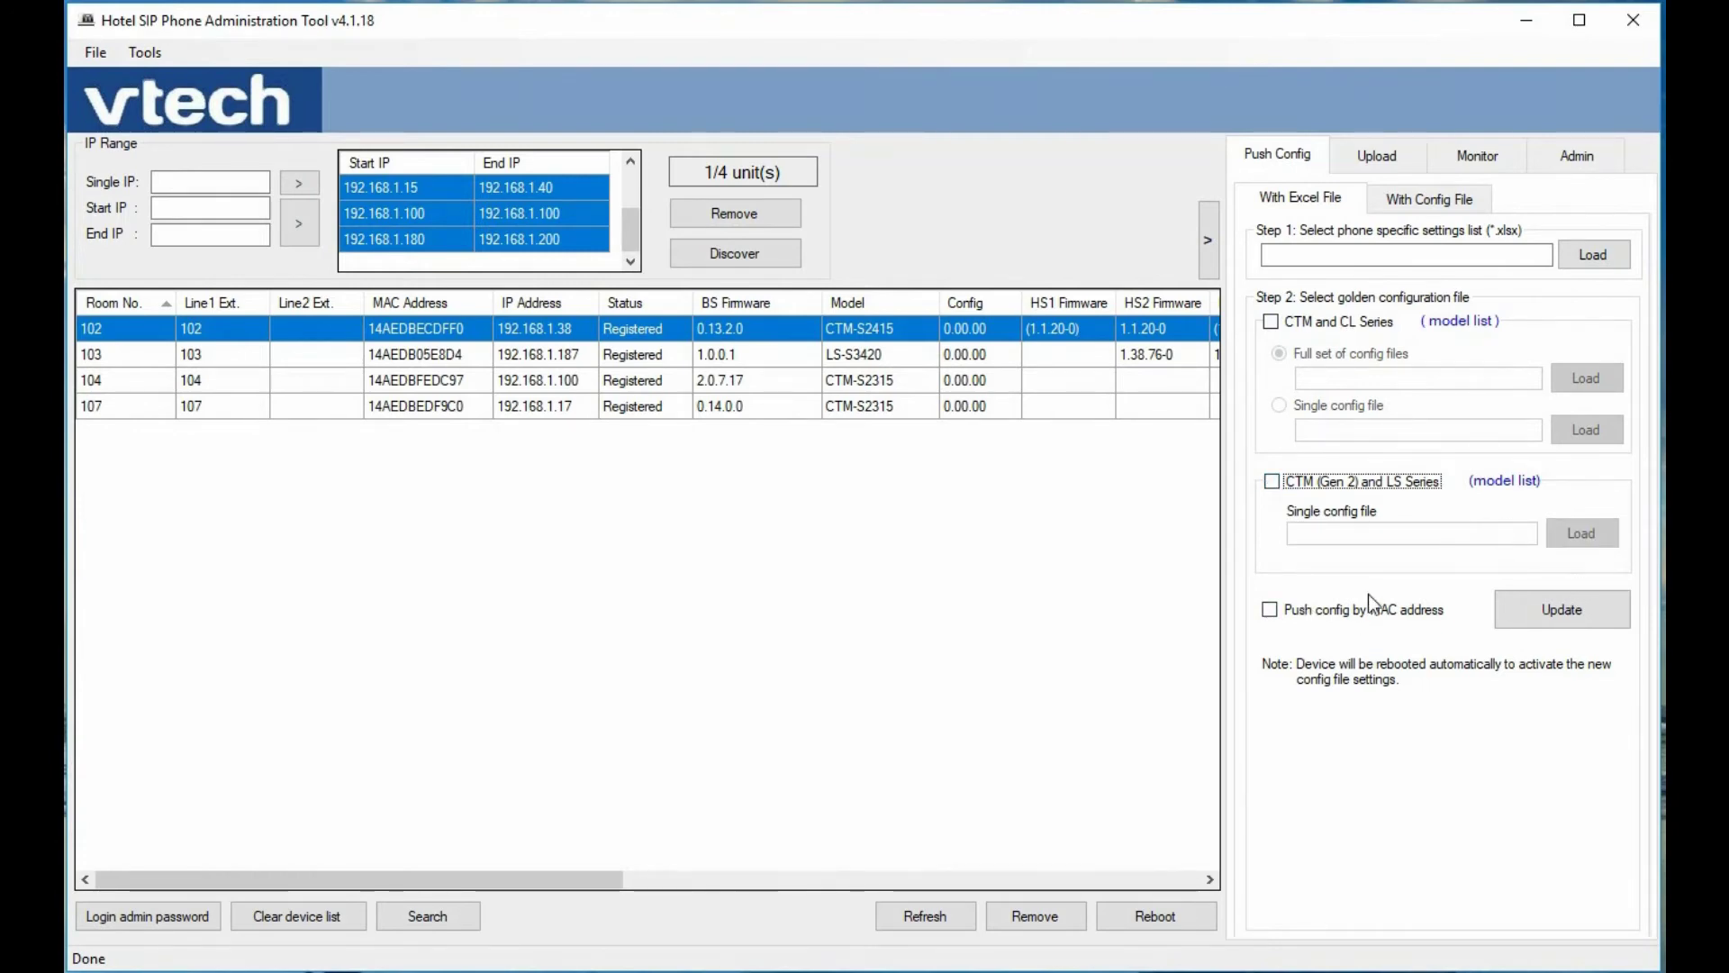
{"action": "left_click", "coordinate": [1291, 612]}
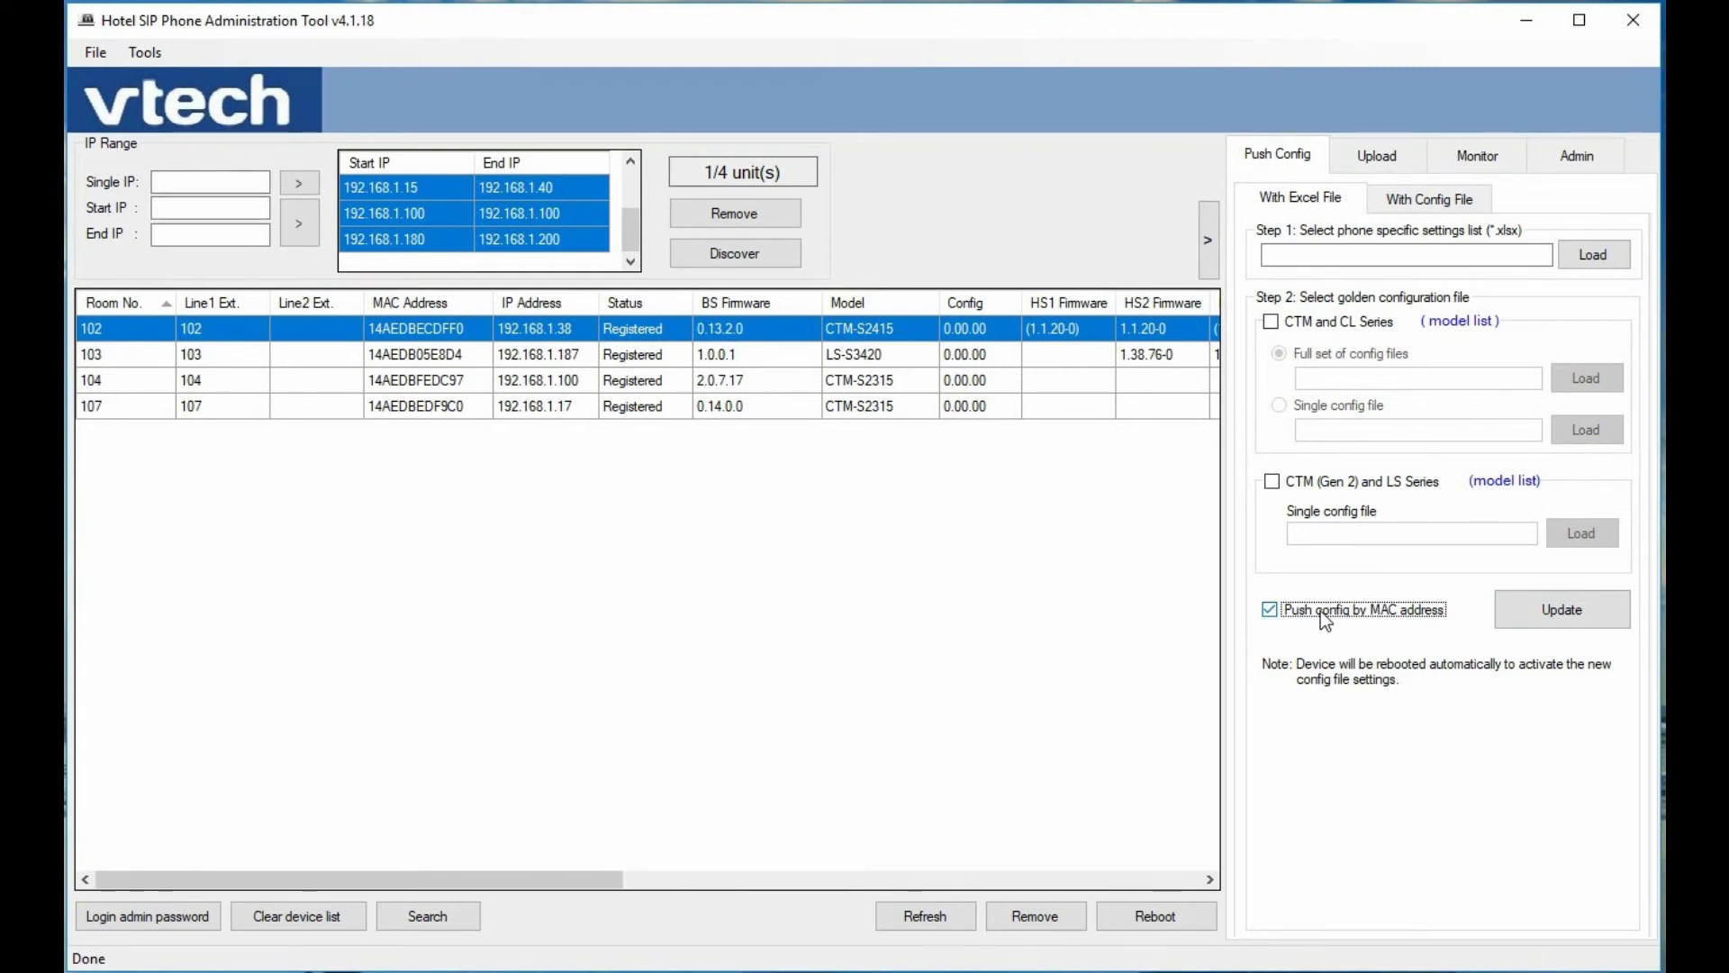
{"action": "left_click", "coordinate": [1321, 610]}
{"action": "left_click", "coordinate": [463, 407], "text": "shift"}
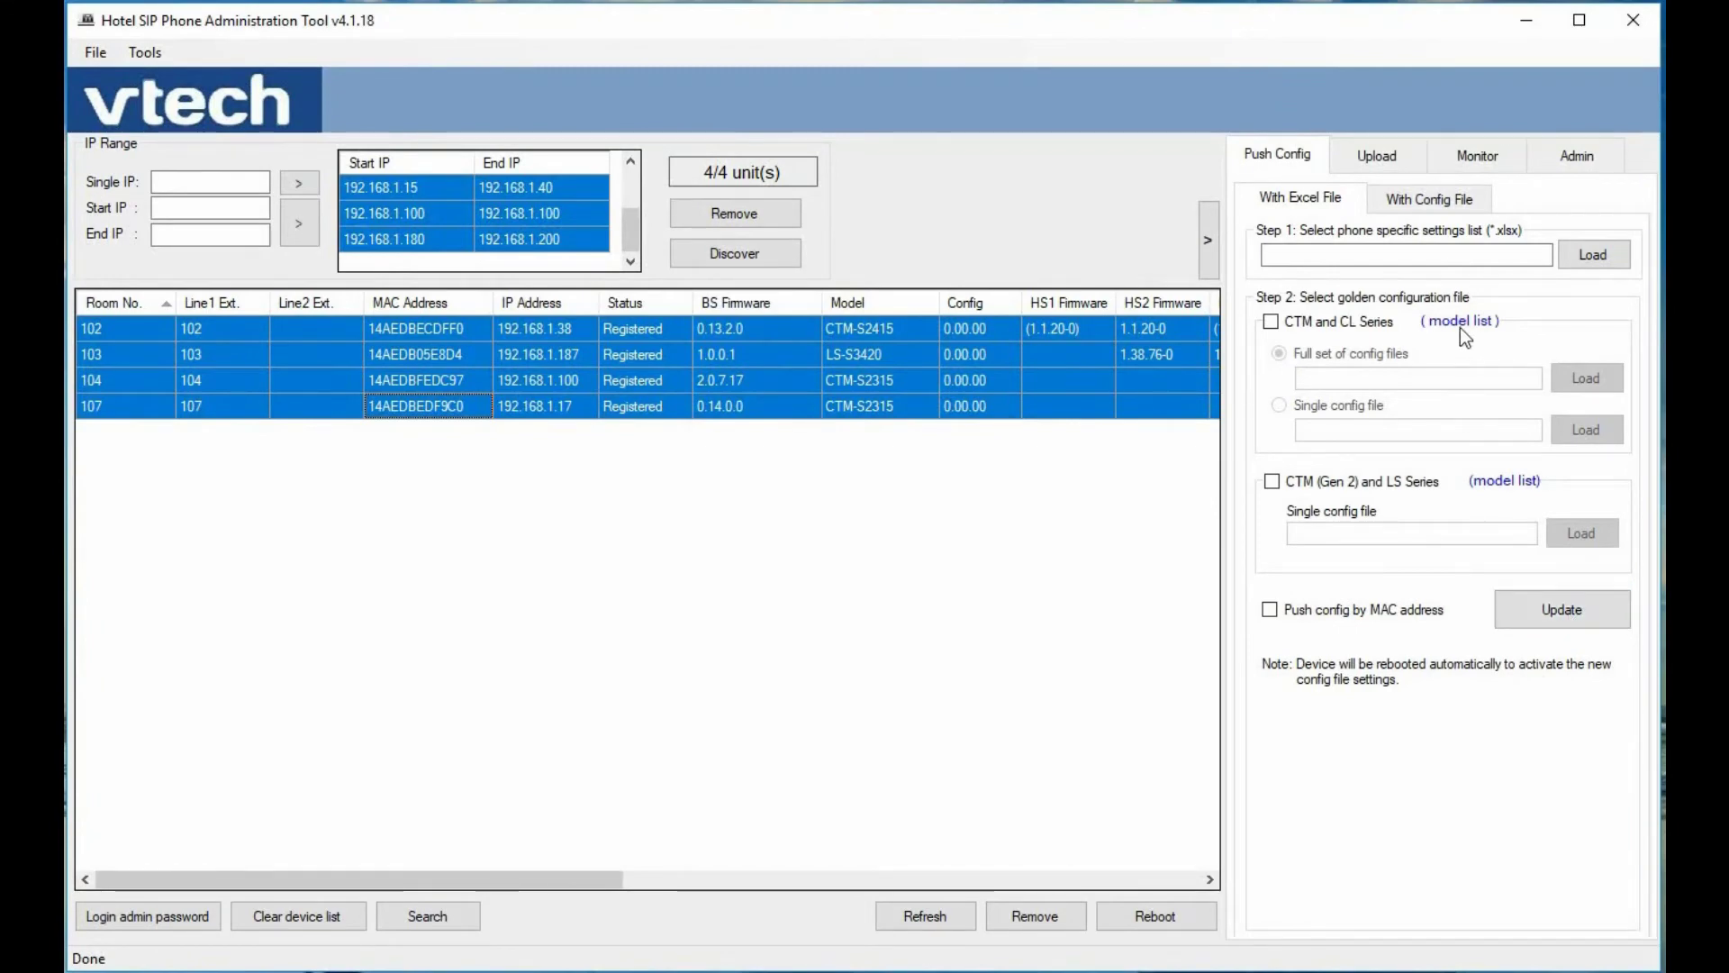
Target only the room 103 phone and view both series' supported model lists.
{"action": "left_click", "coordinate": [846, 360]}
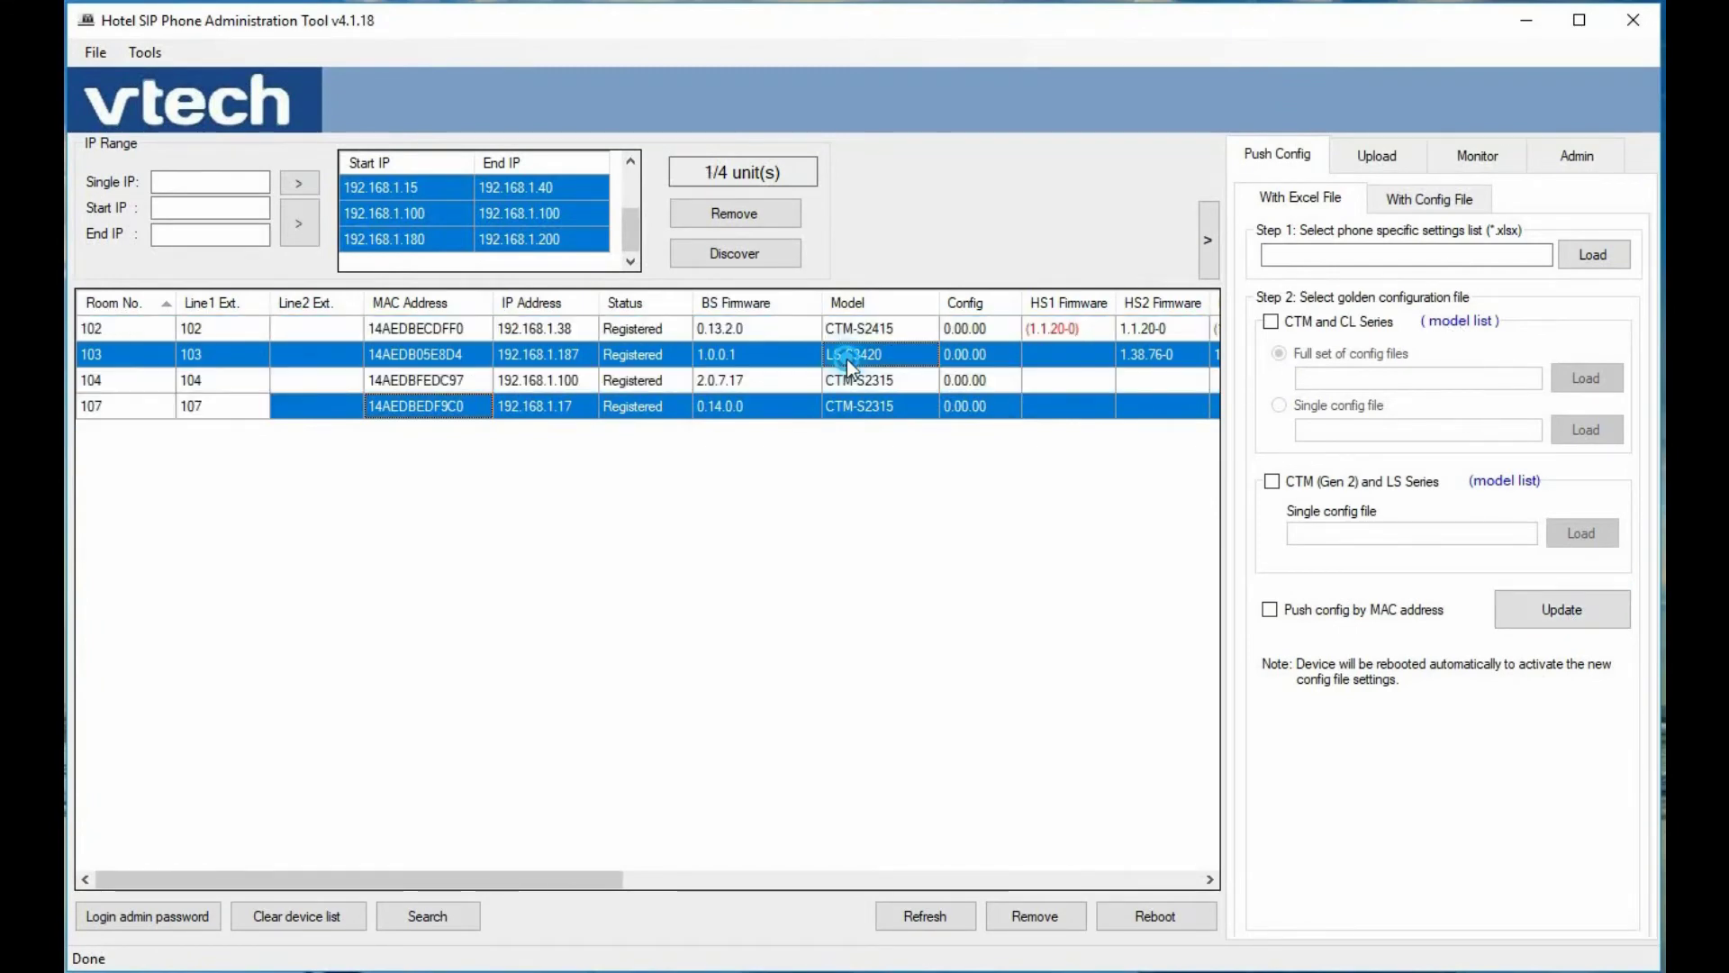
{"action": "left_click", "coordinate": [1461, 324]}
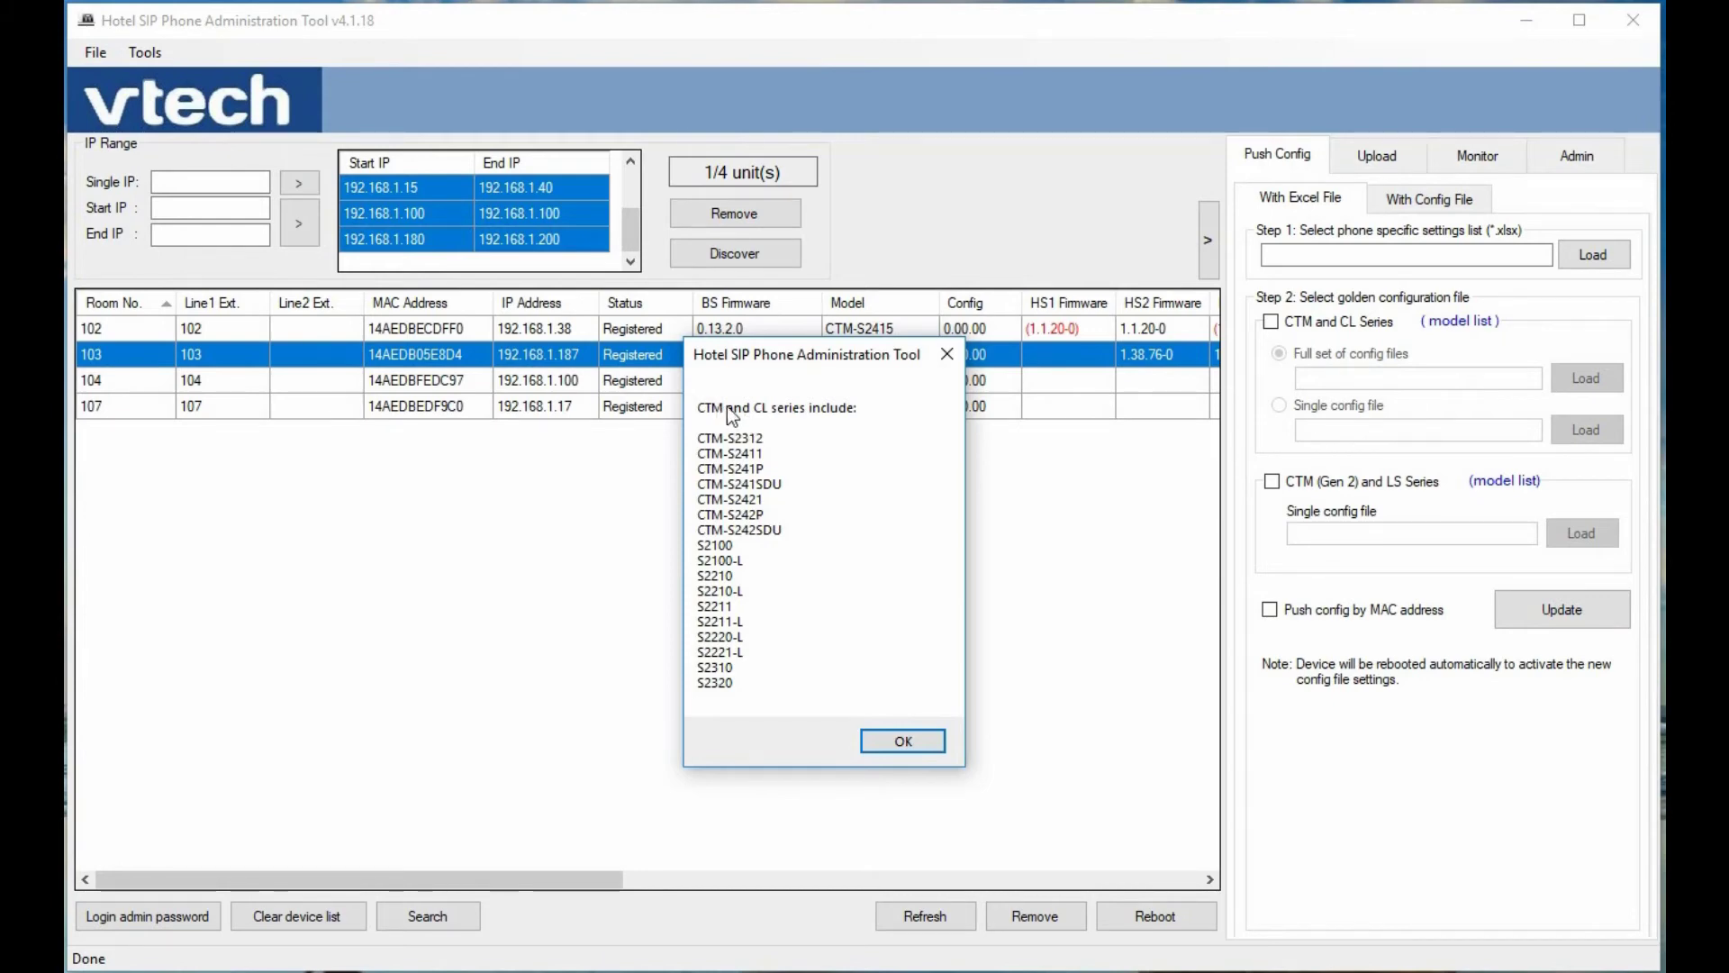
{"action": "left_click", "coordinate": [904, 740]}
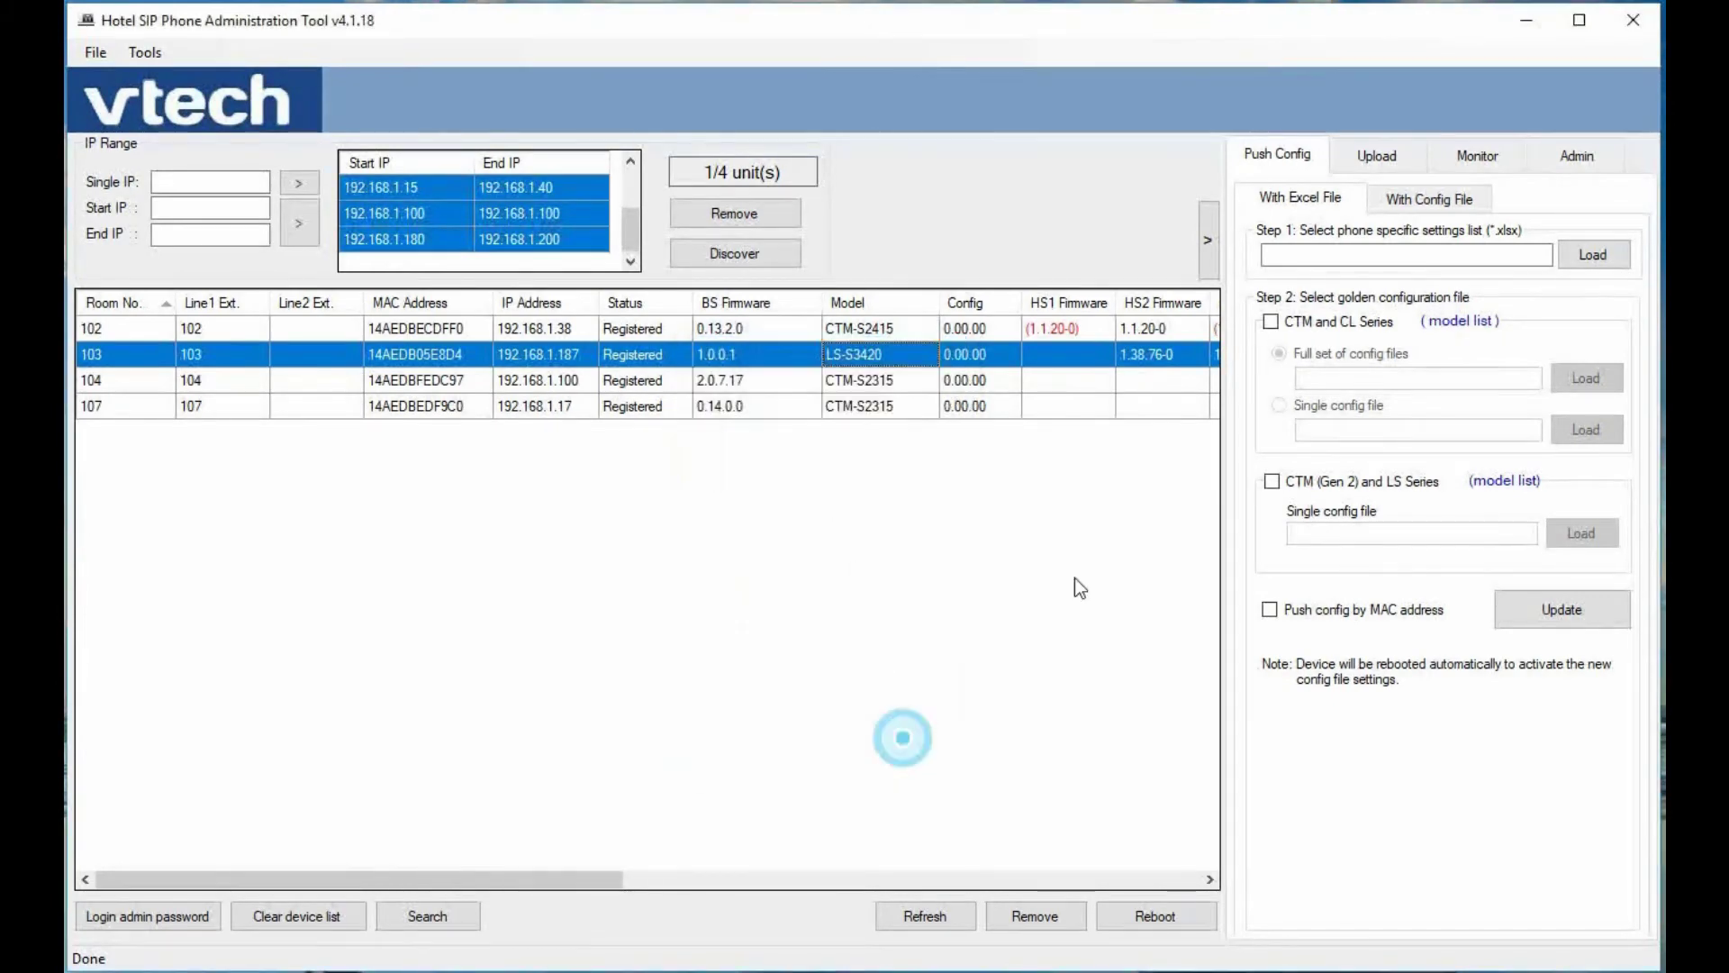
{"action": "left_click", "coordinate": [1495, 481]}
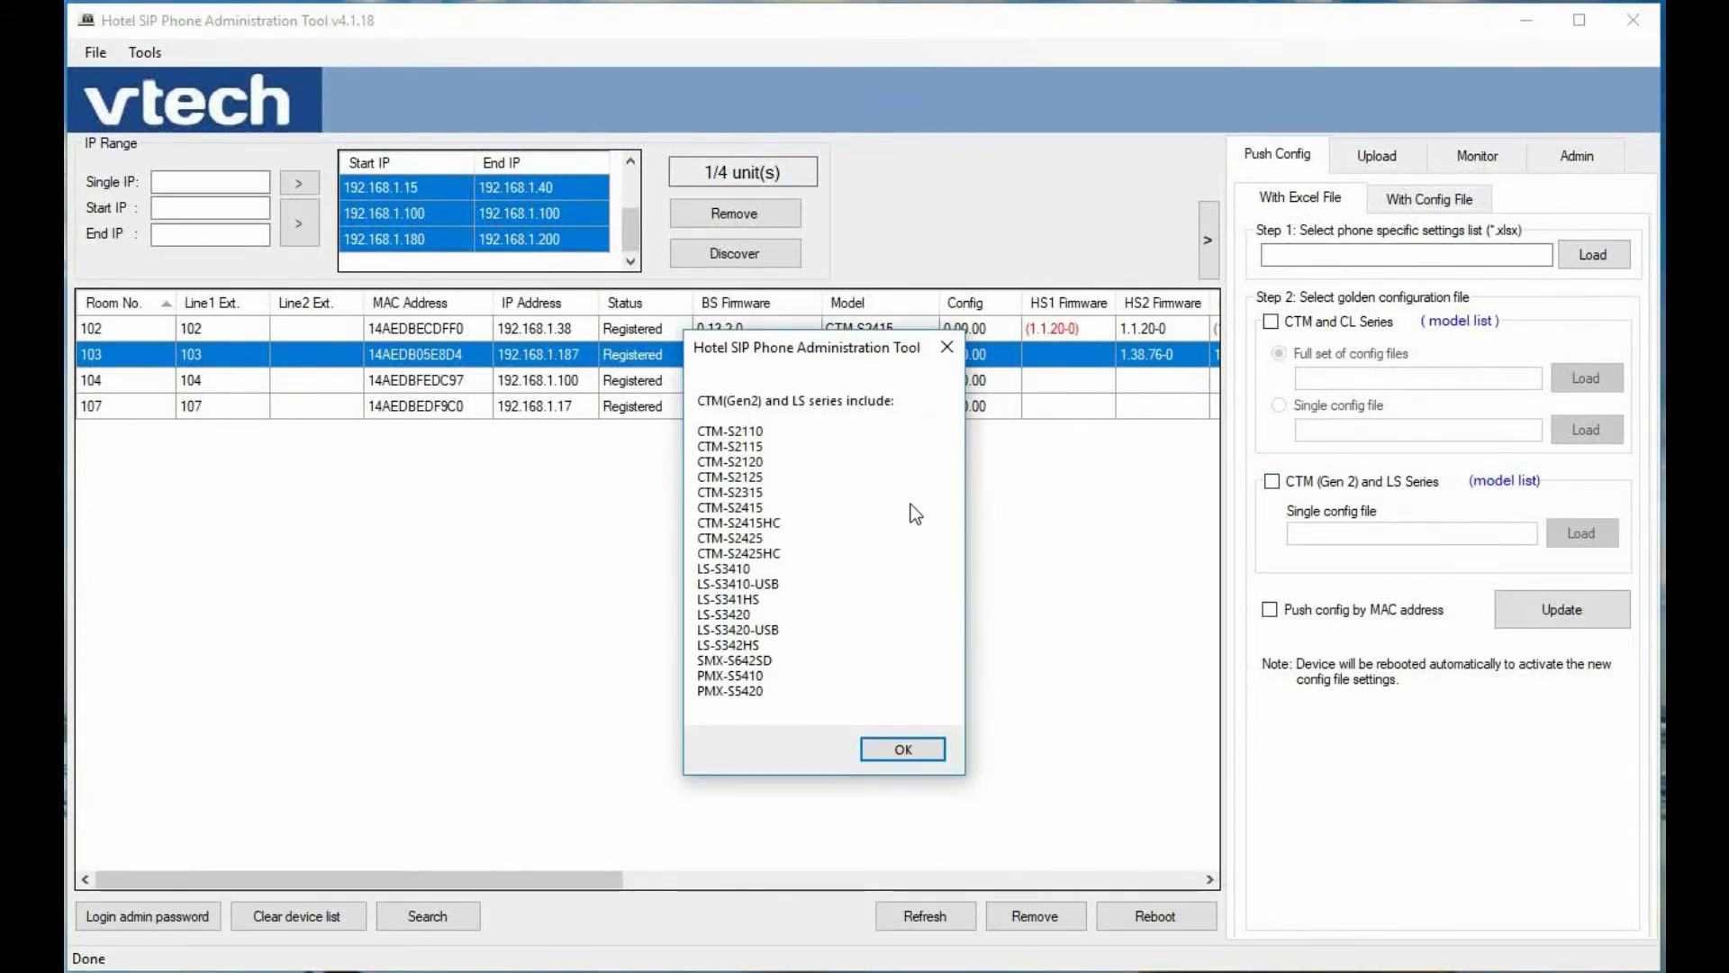
{"action": "left_click", "coordinate": [904, 749]}
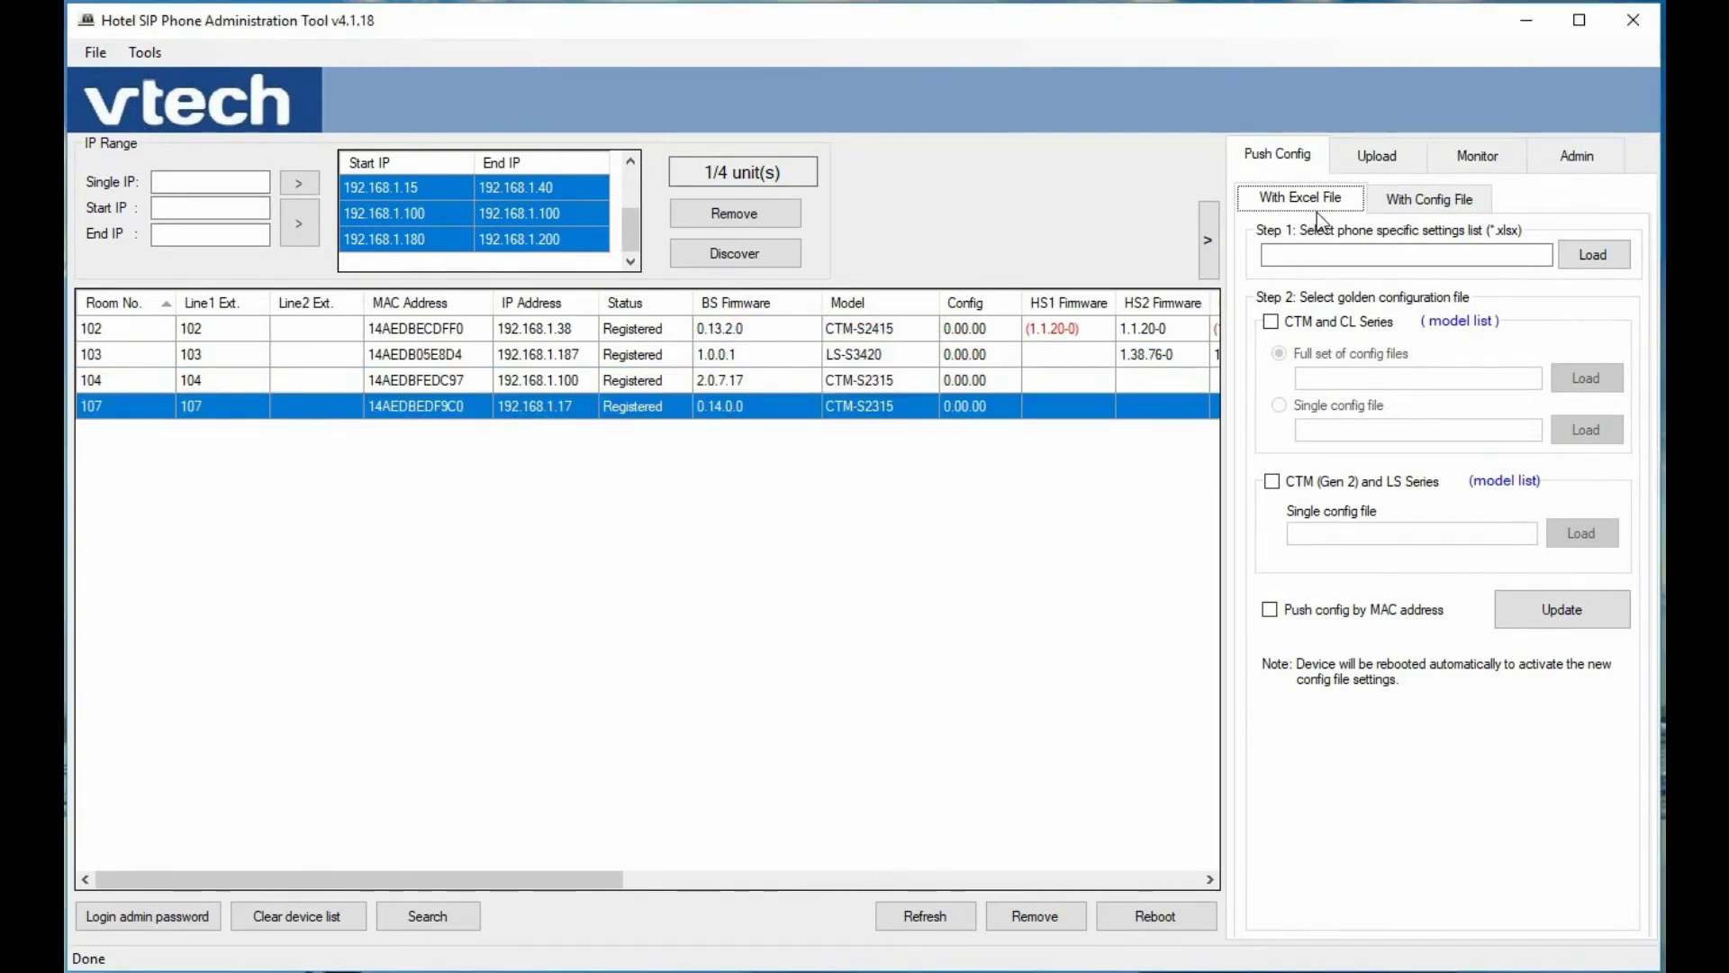
Show the With Config File panel, select rooms 102 and 107, and review the table's columns.
{"action": "left_click", "coordinate": [1436, 203]}
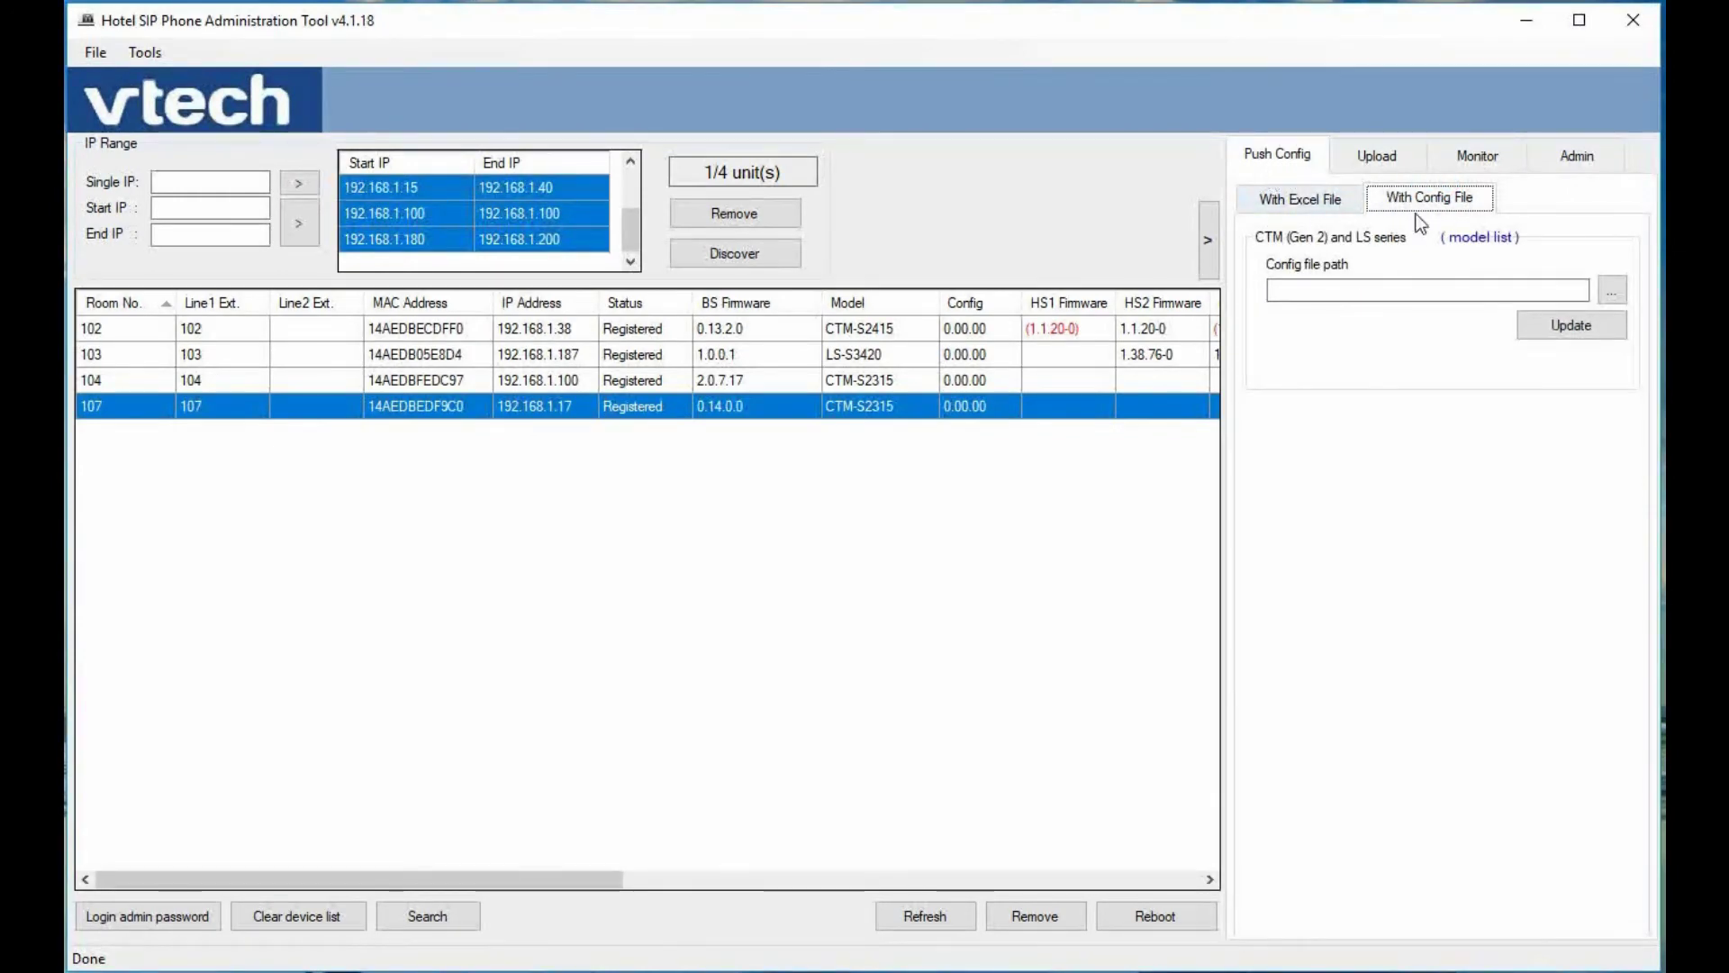
{"action": "left_click", "coordinate": [128, 328]}
{"action": "left_click", "coordinate": [133, 404]}
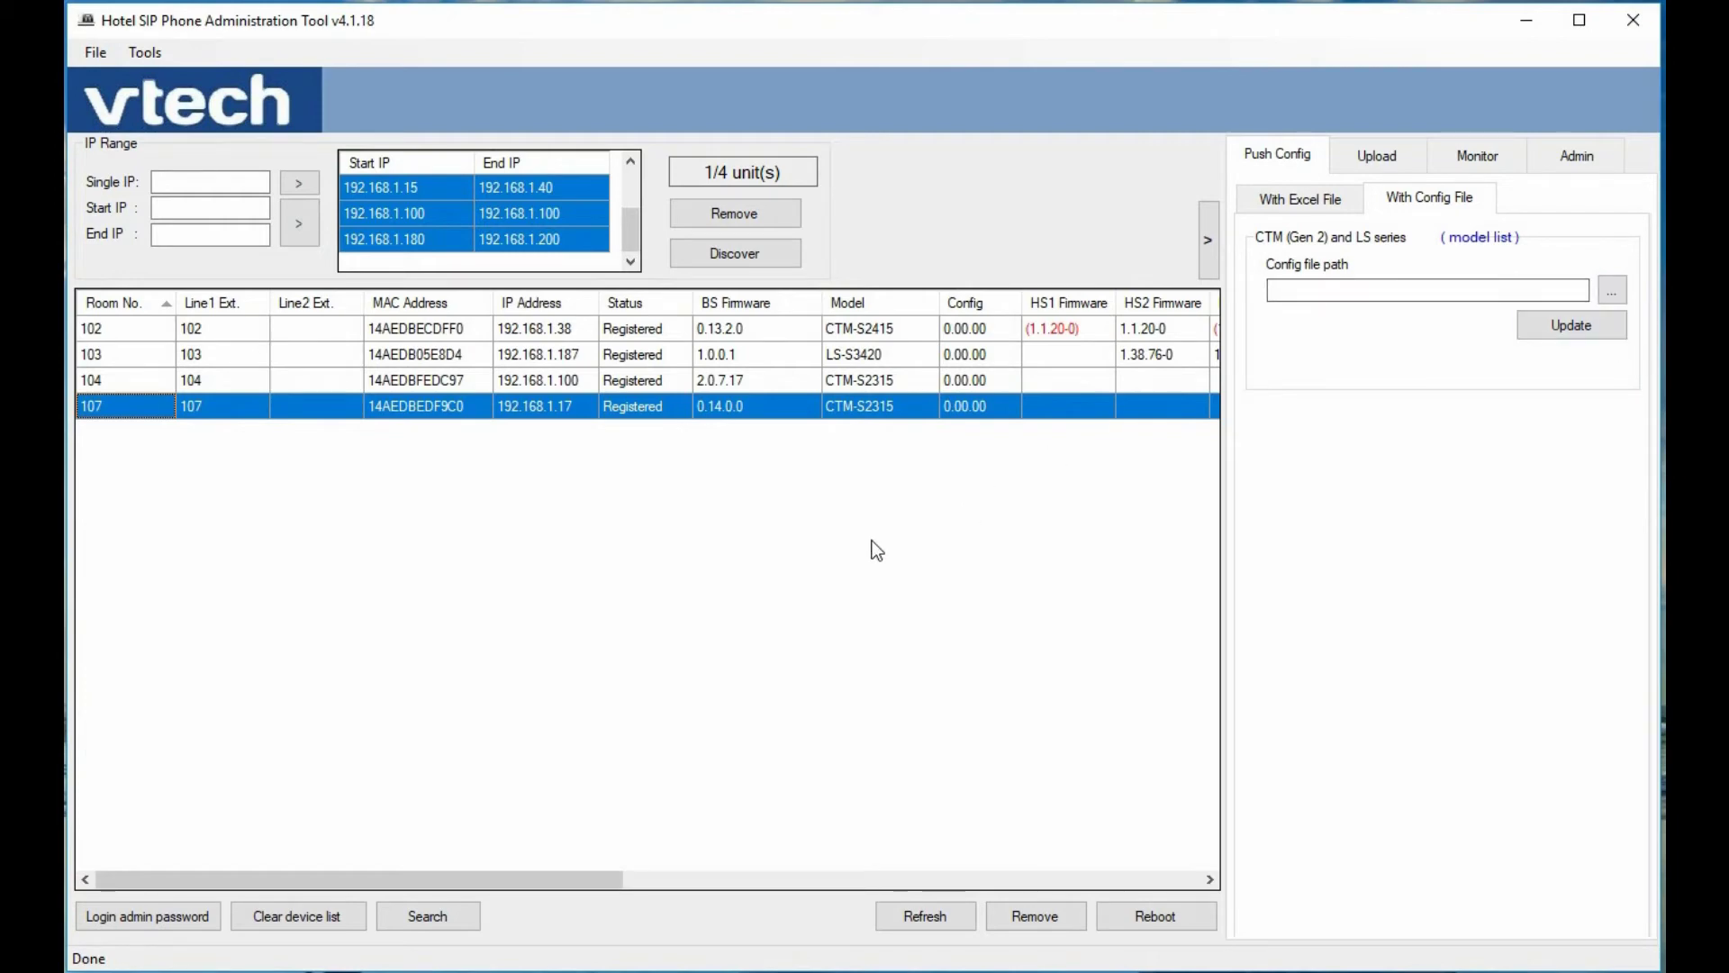
{"action": "left_click_drag", "start_coordinate": [452, 879], "coordinate": [785, 833]}
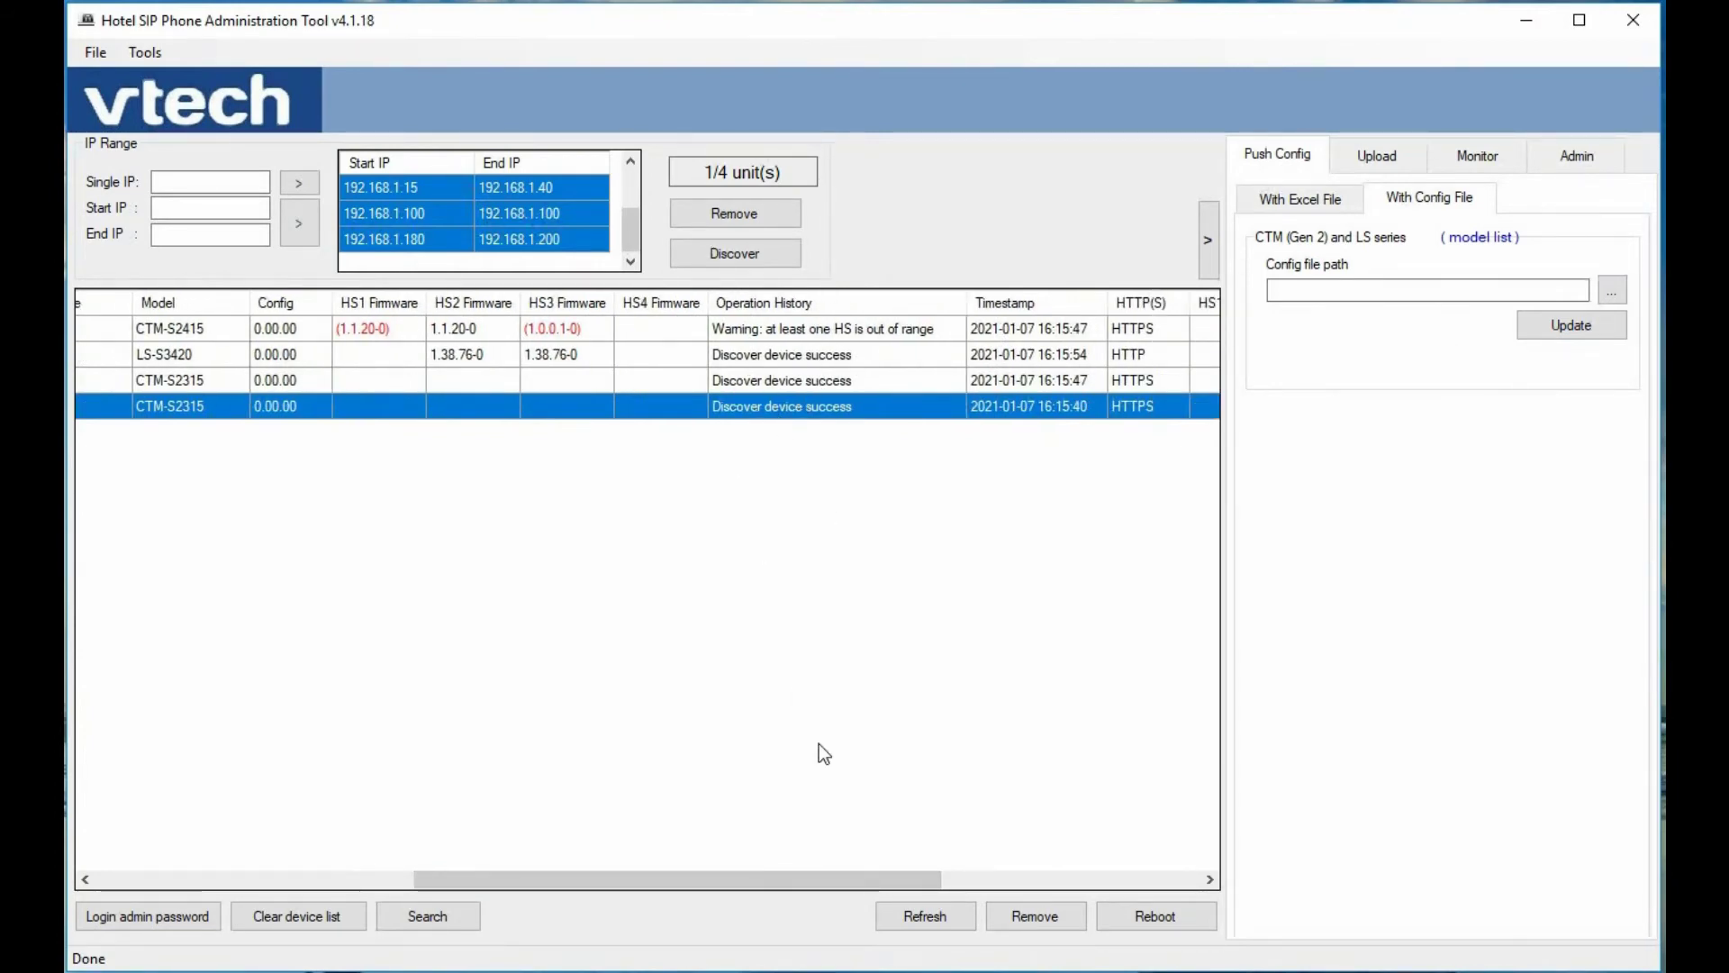
{"action": "left_click_drag", "start_coordinate": [764, 879], "coordinate": [423, 894]}
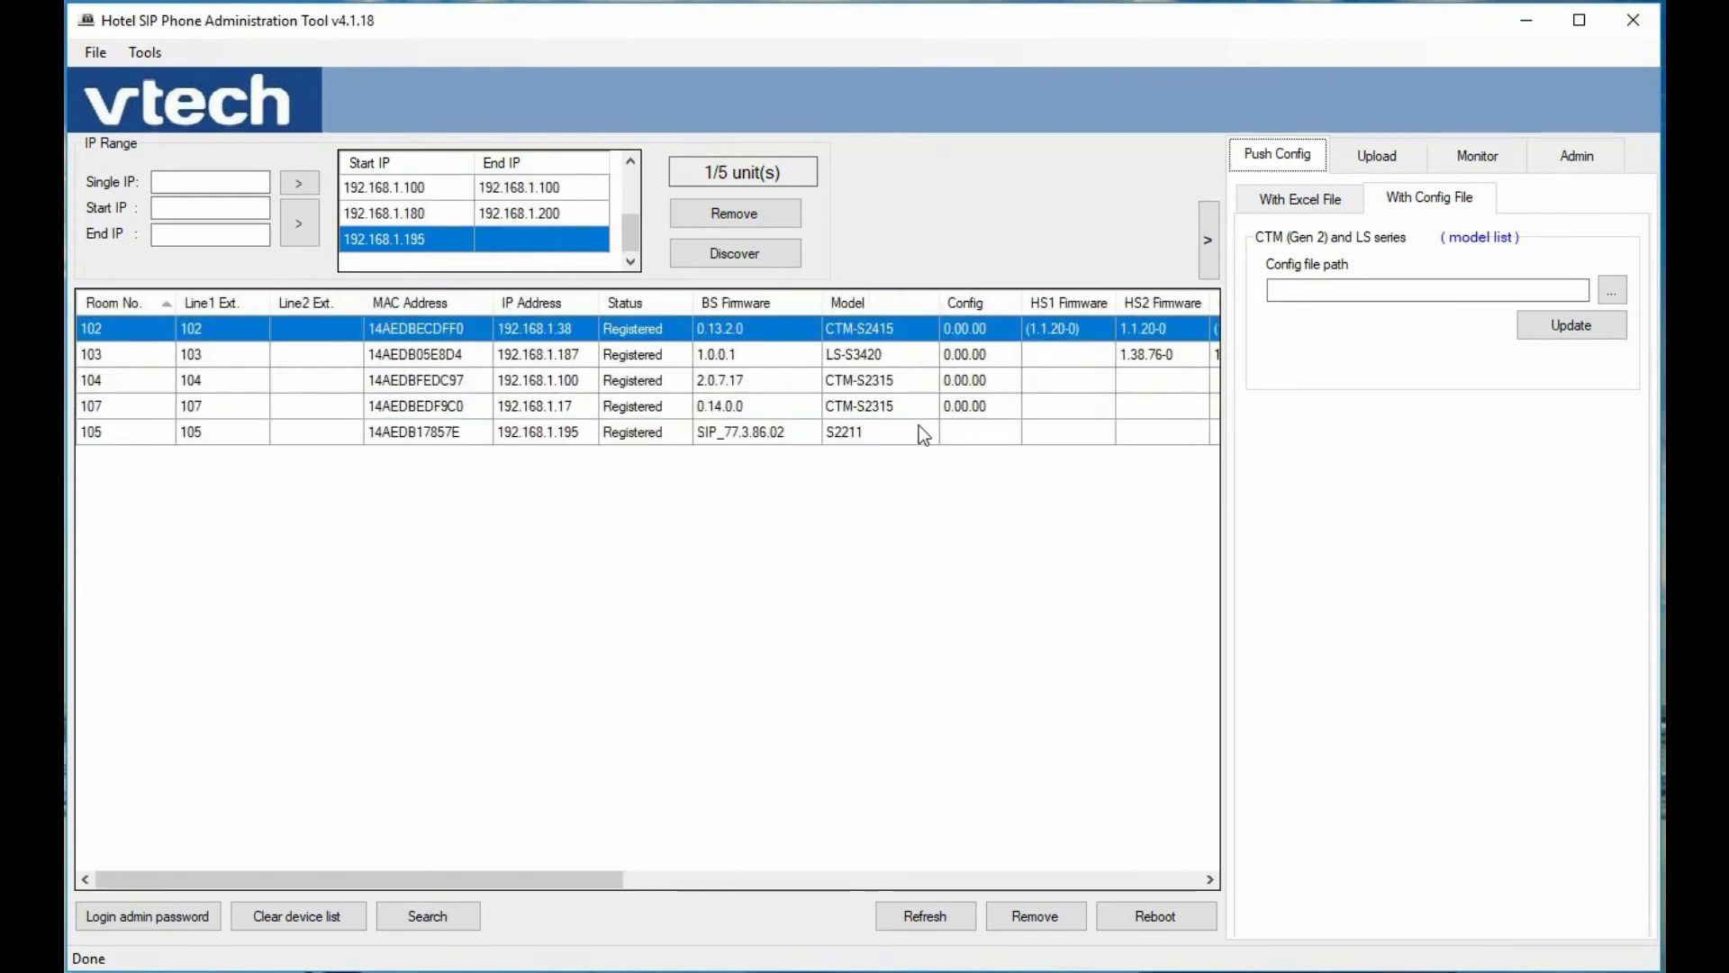
In firmware upload, review both series' model lists and enable CTM and CL Base Firmware.
{"action": "left_click", "coordinate": [1387, 156]}
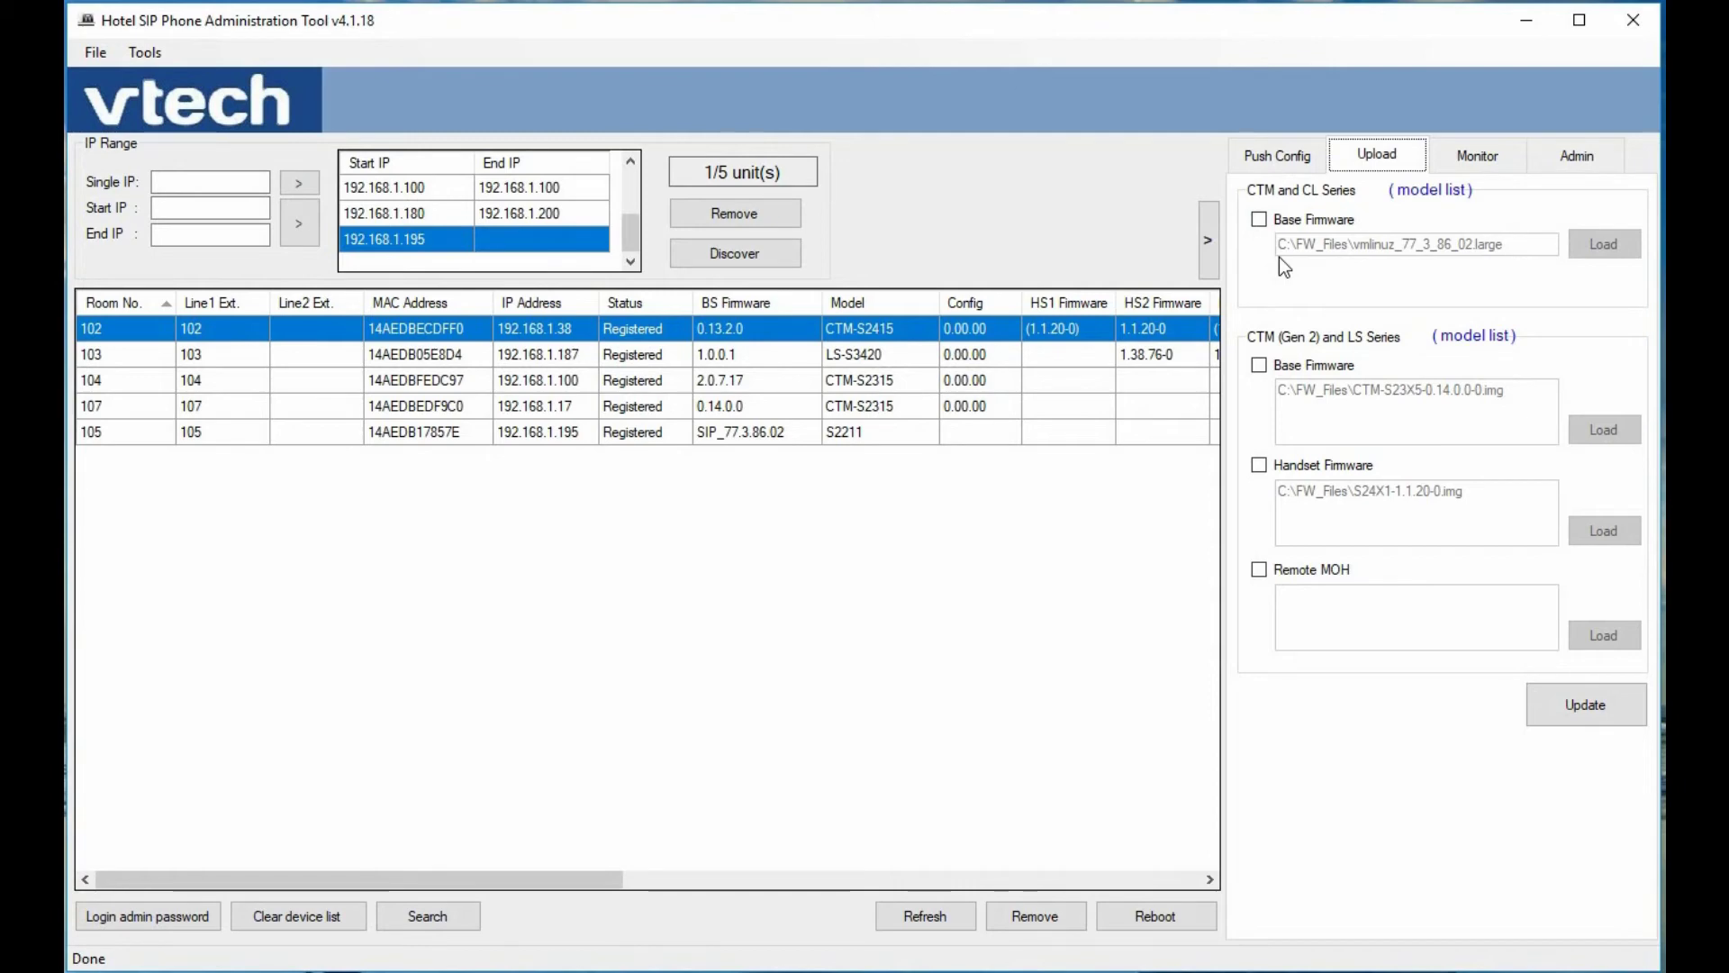
{"action": "left_click", "coordinate": [1441, 193]}
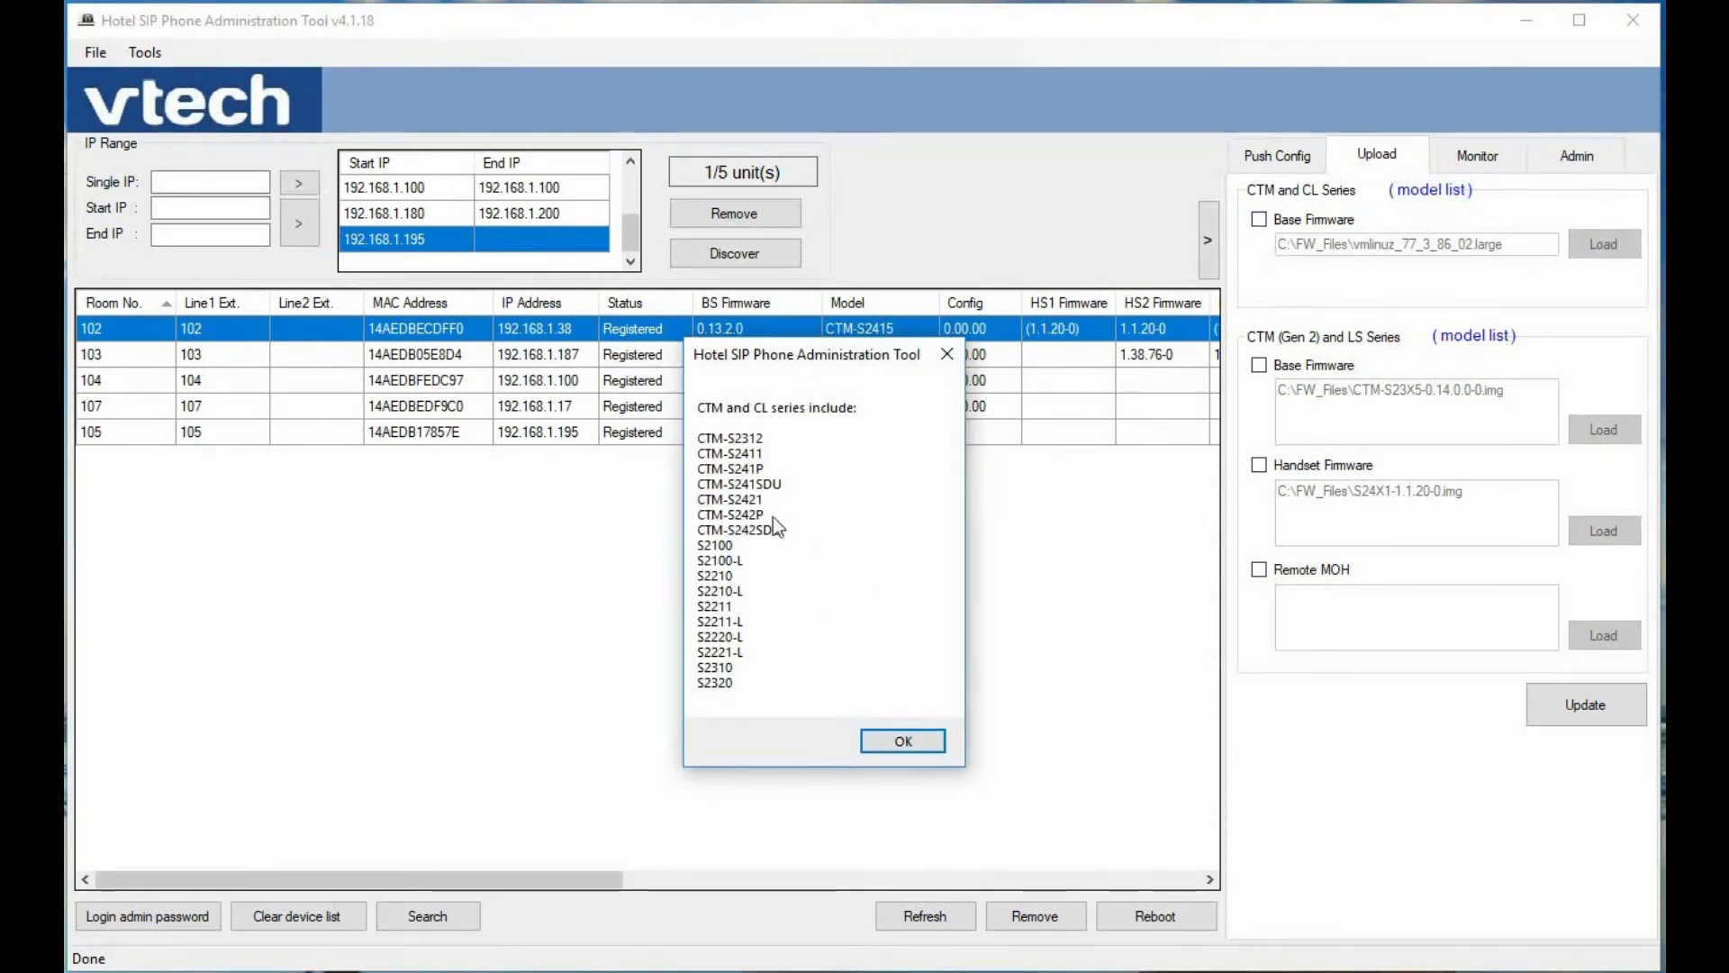
{"action": "left_click", "coordinate": [948, 363]}
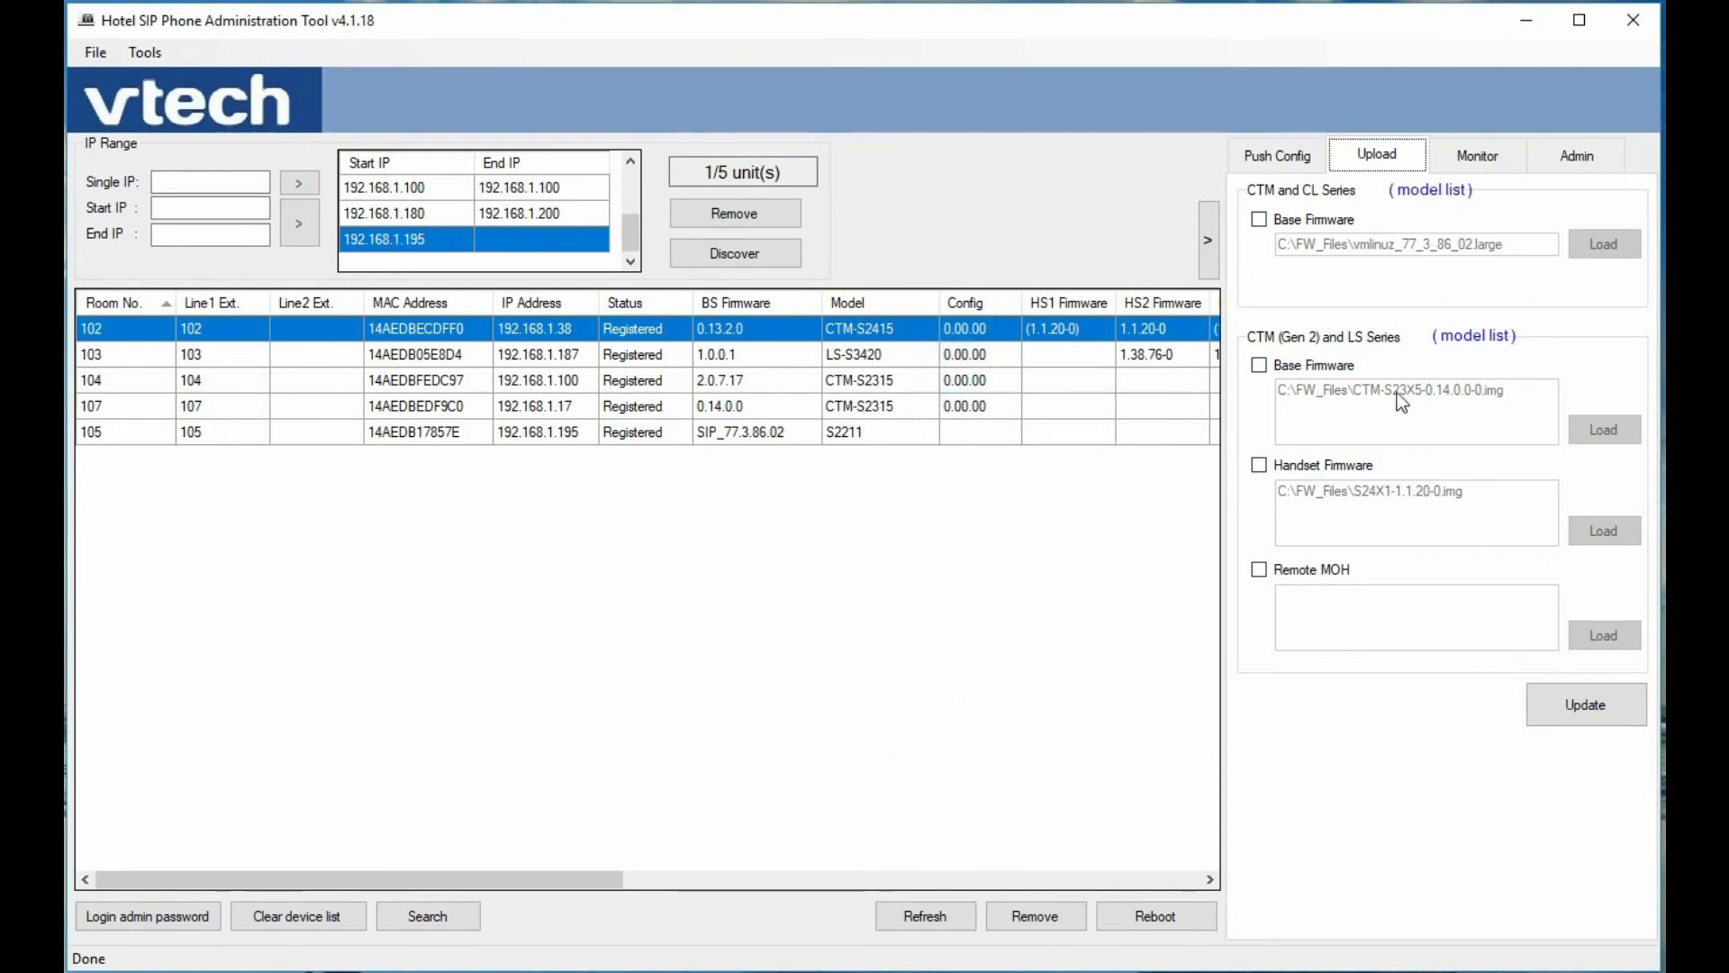
{"action": "left_click", "coordinate": [1477, 336]}
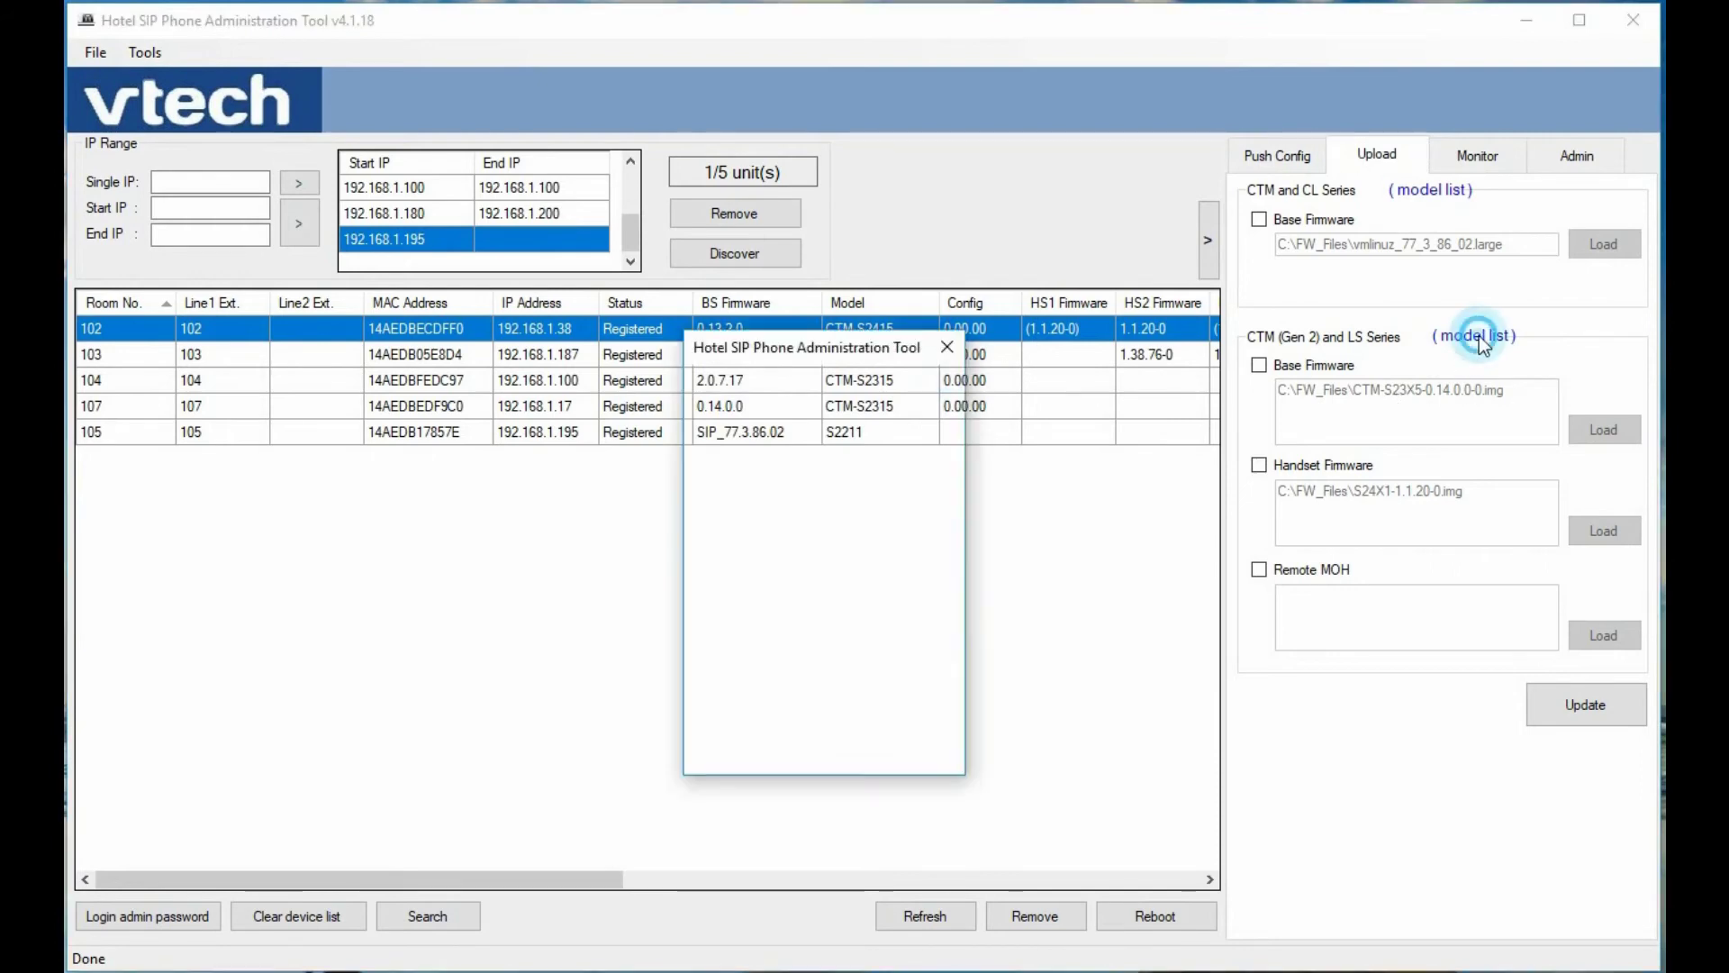
{"action": "left_click", "coordinate": [948, 346]}
{"action": "left_click", "coordinate": [1266, 221]}
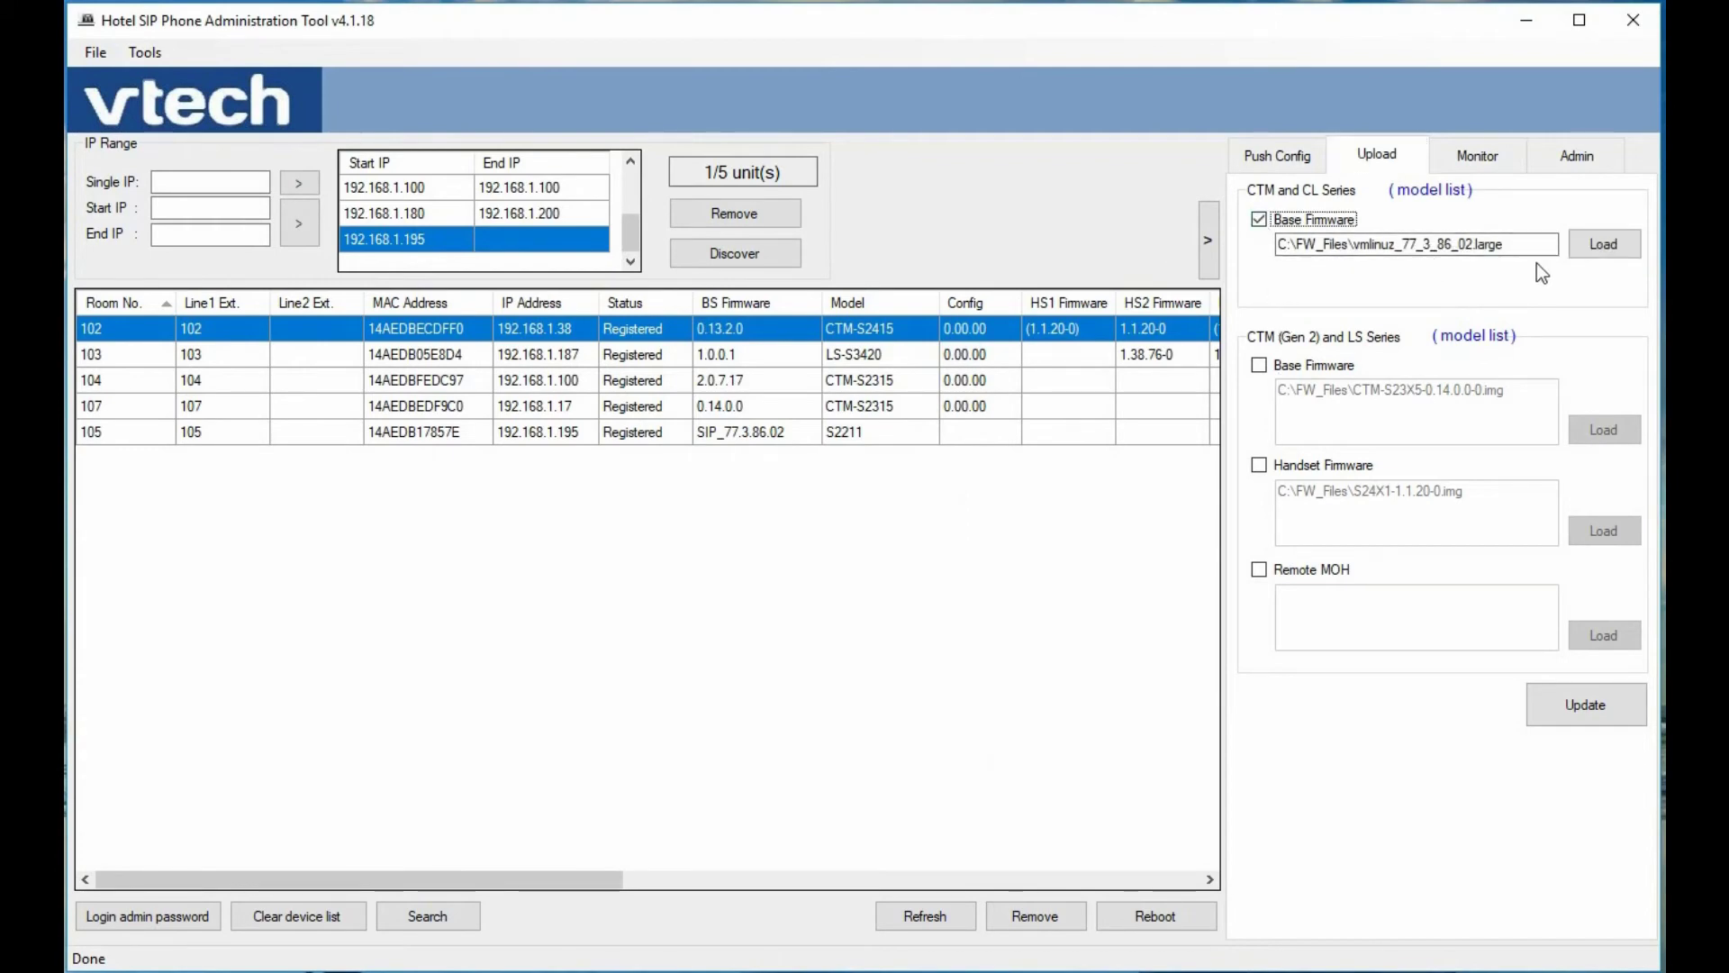
Load vmlinuz_77_3_86_02.large as the CTM and CL base firmware.
{"action": "left_click", "coordinate": [1604, 244]}
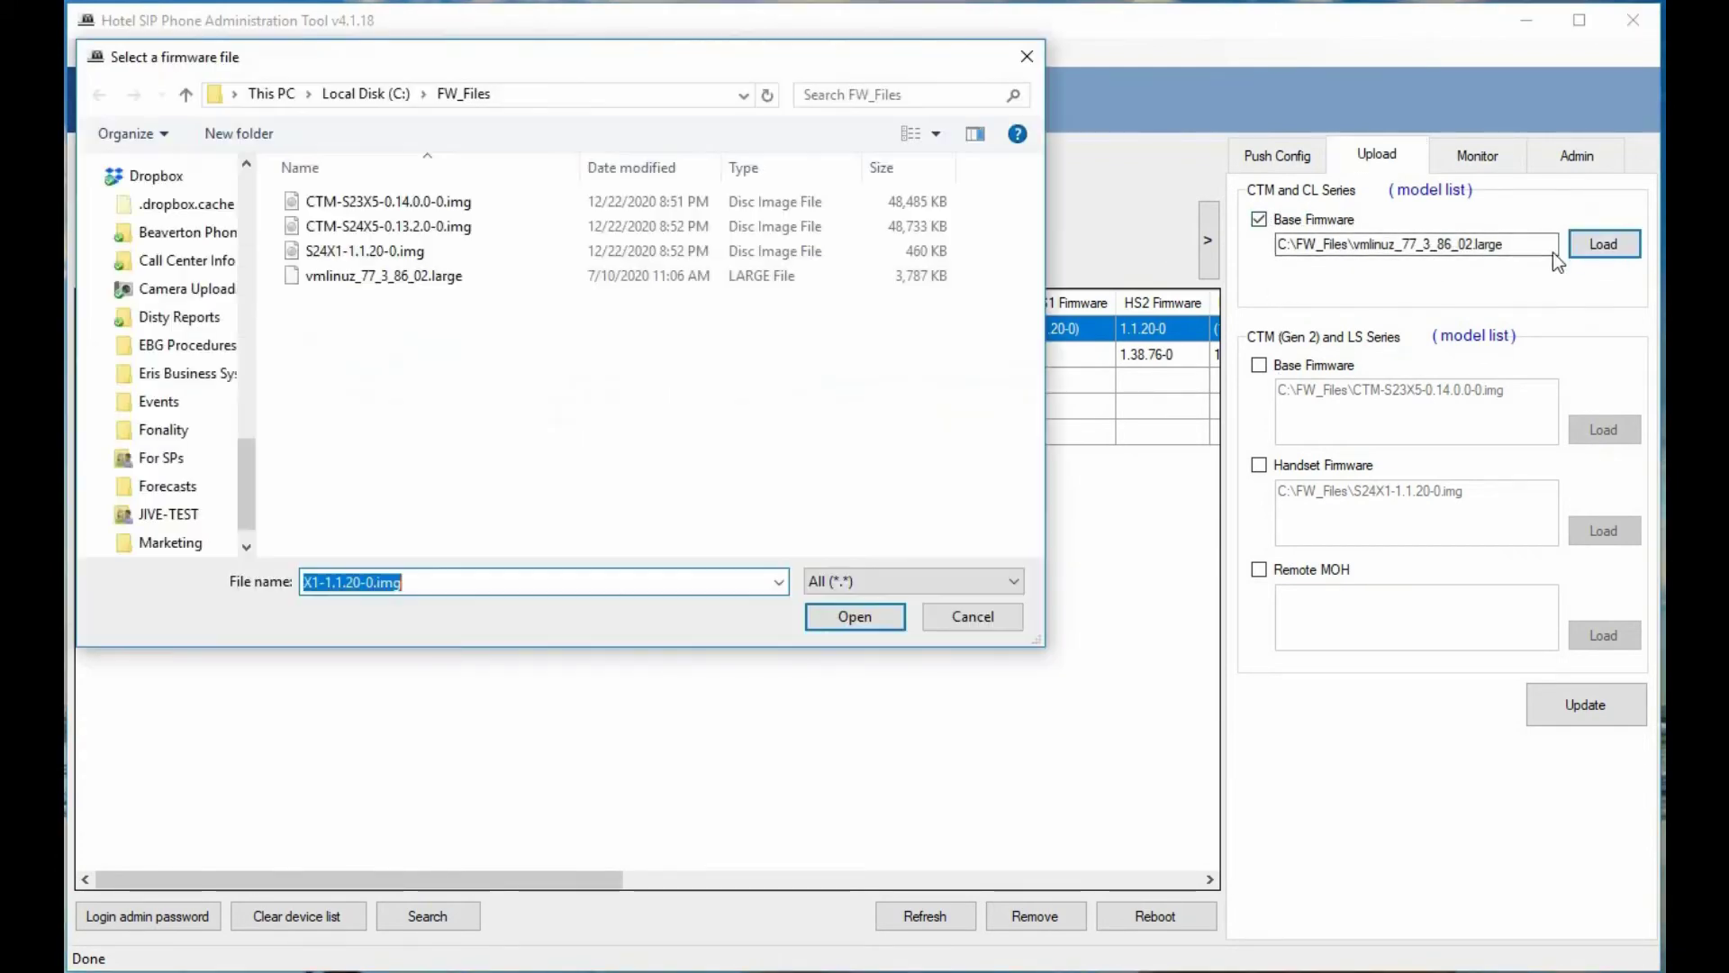
{"action": "left_click", "coordinate": [351, 286]}
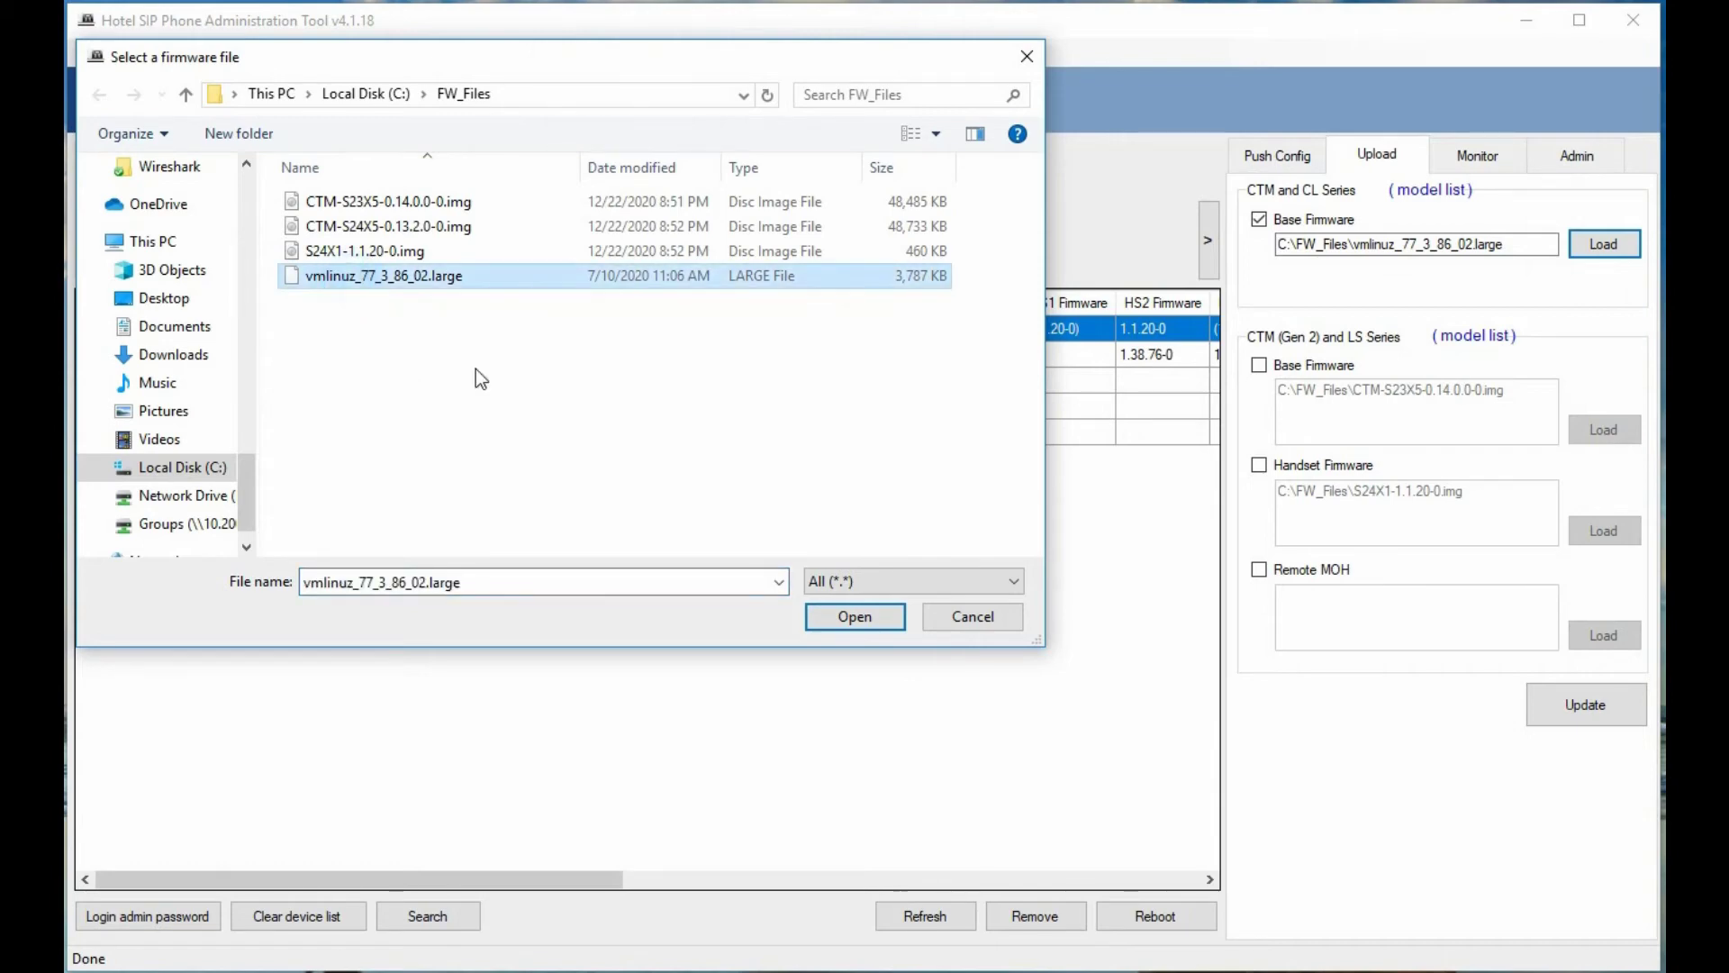
{"action": "left_click", "coordinate": [837, 621]}
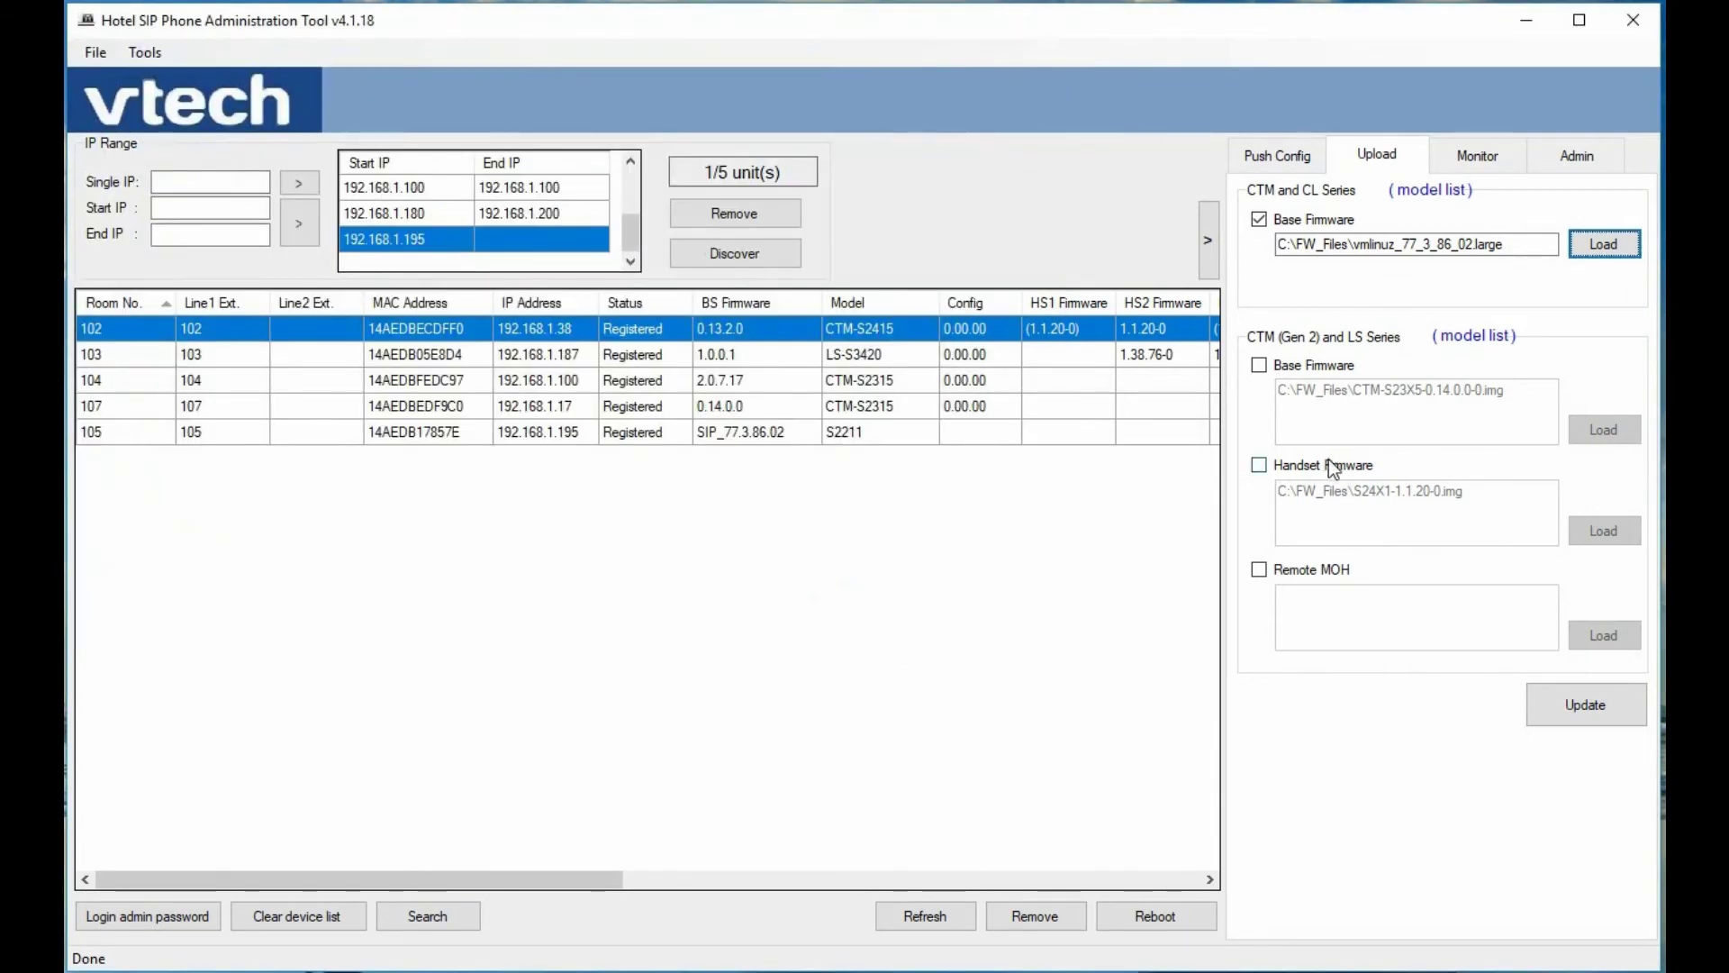
Enable CTM (Gen 2) and LS base firmware and load a firmware image for it.
{"action": "left_click", "coordinate": [1259, 367]}
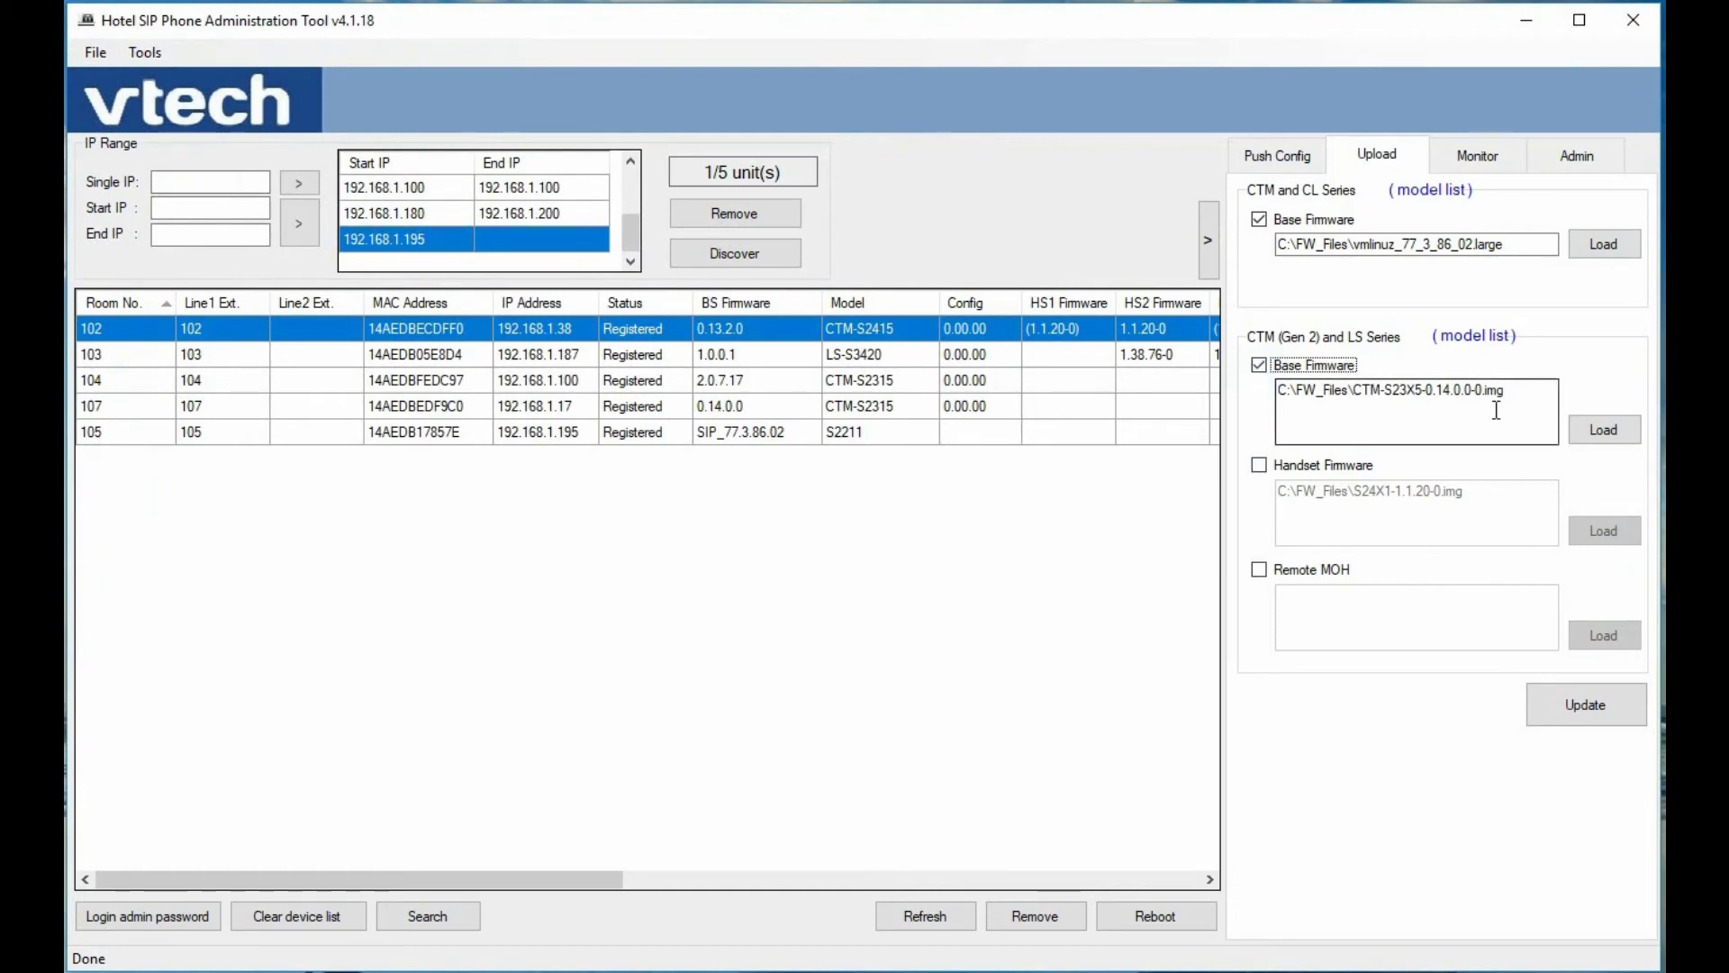
{"action": "left_click", "coordinate": [1606, 432]}
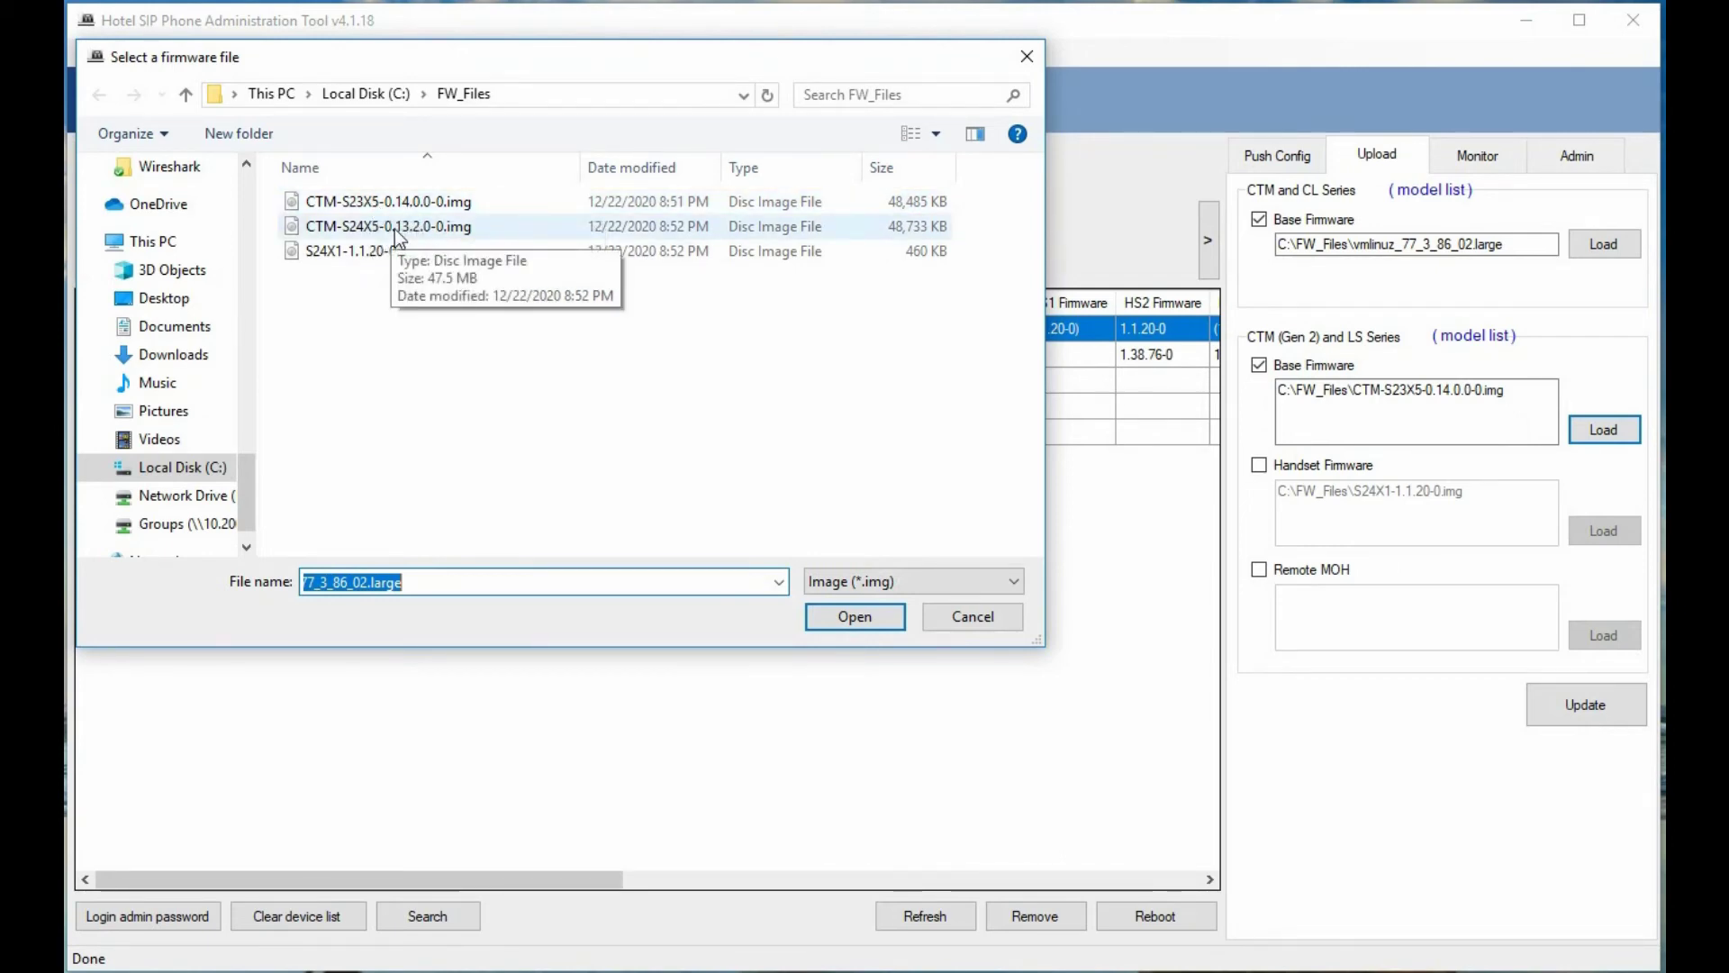
{"action": "left_click", "coordinate": [393, 228]}
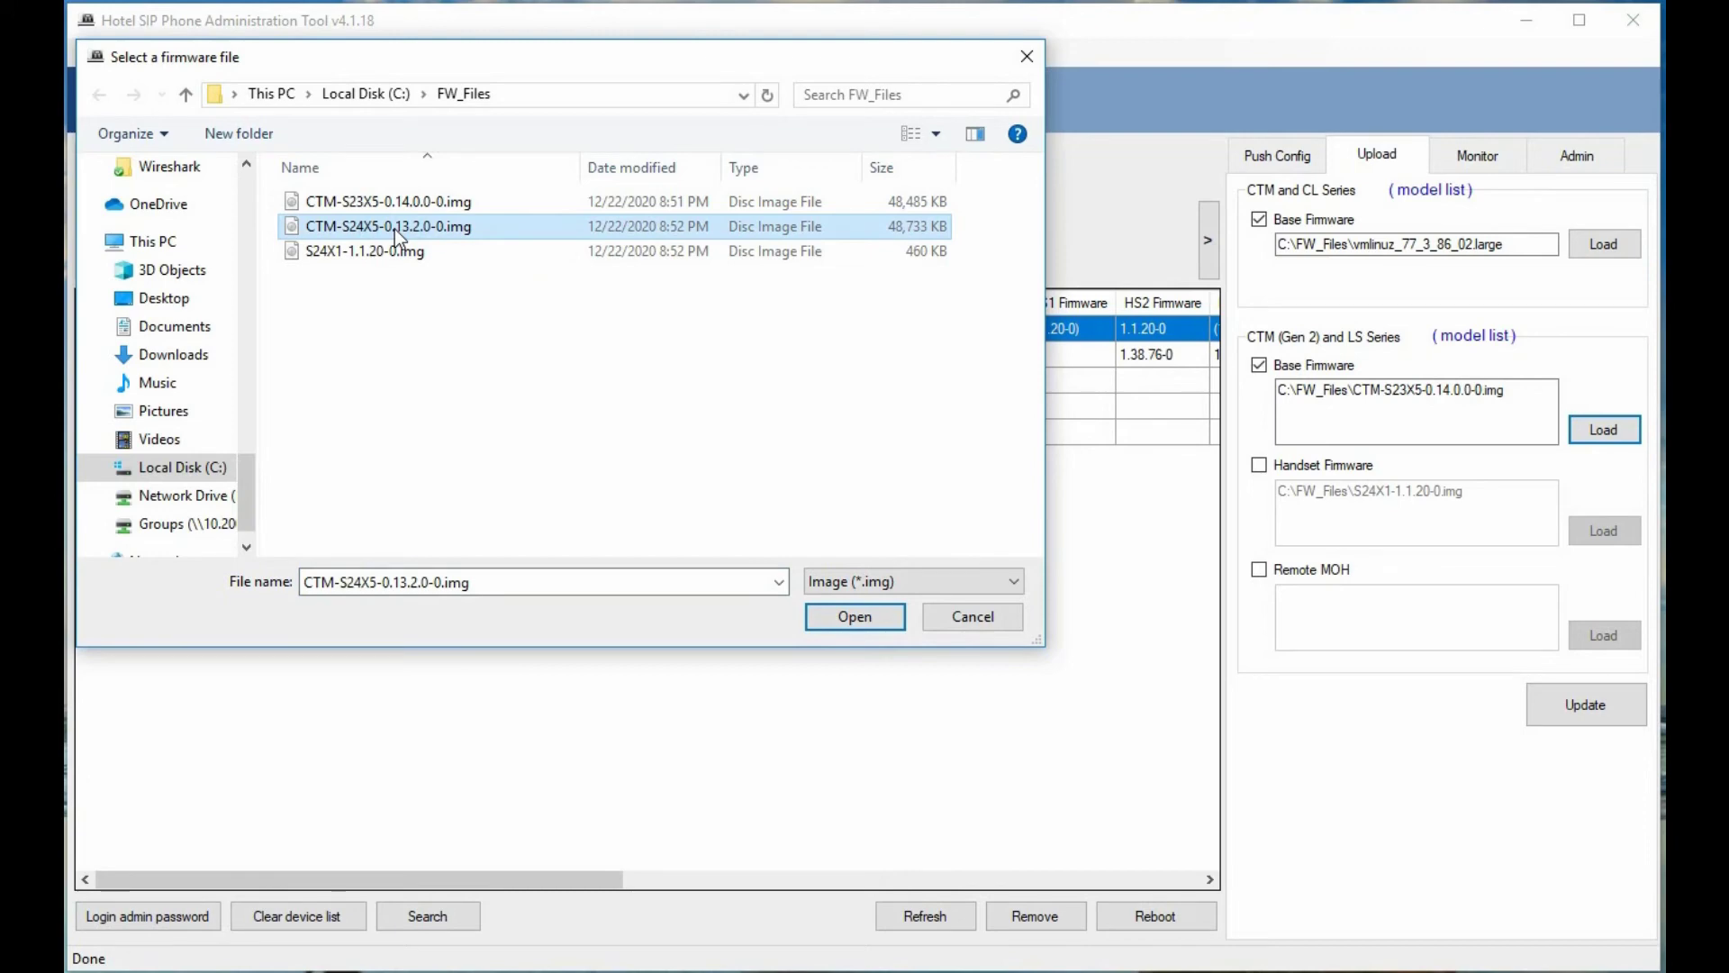
{"action": "left_click", "coordinate": [398, 204]}
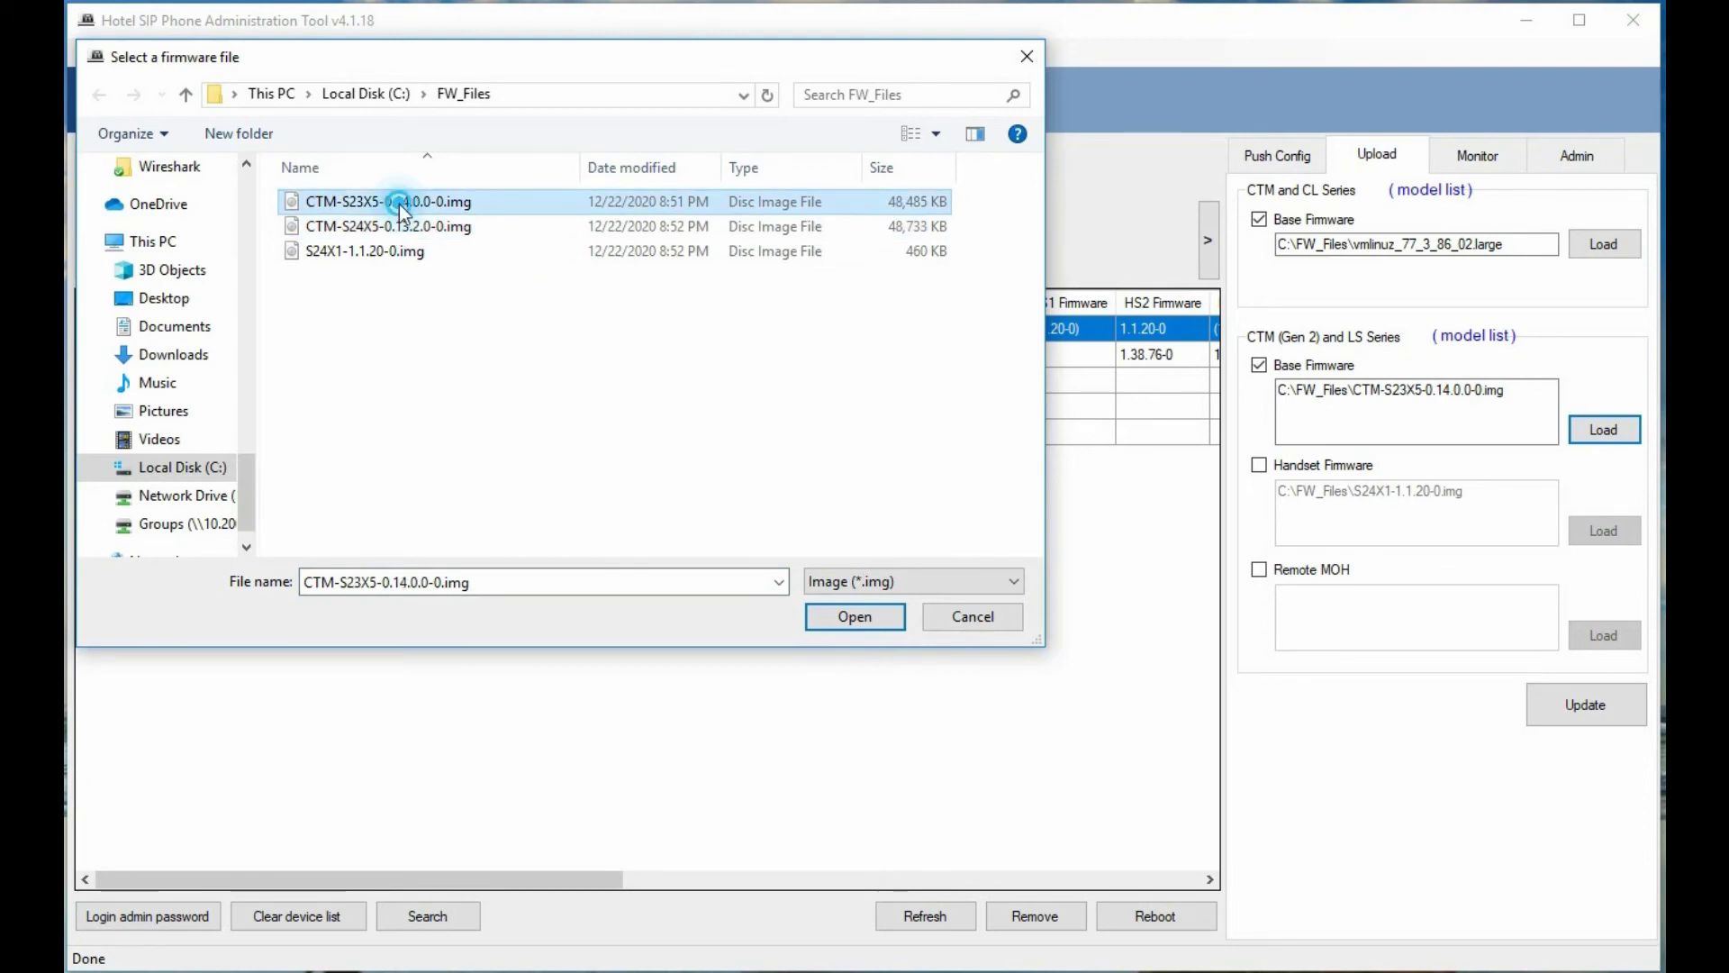
{"action": "left_click", "coordinate": [855, 617]}
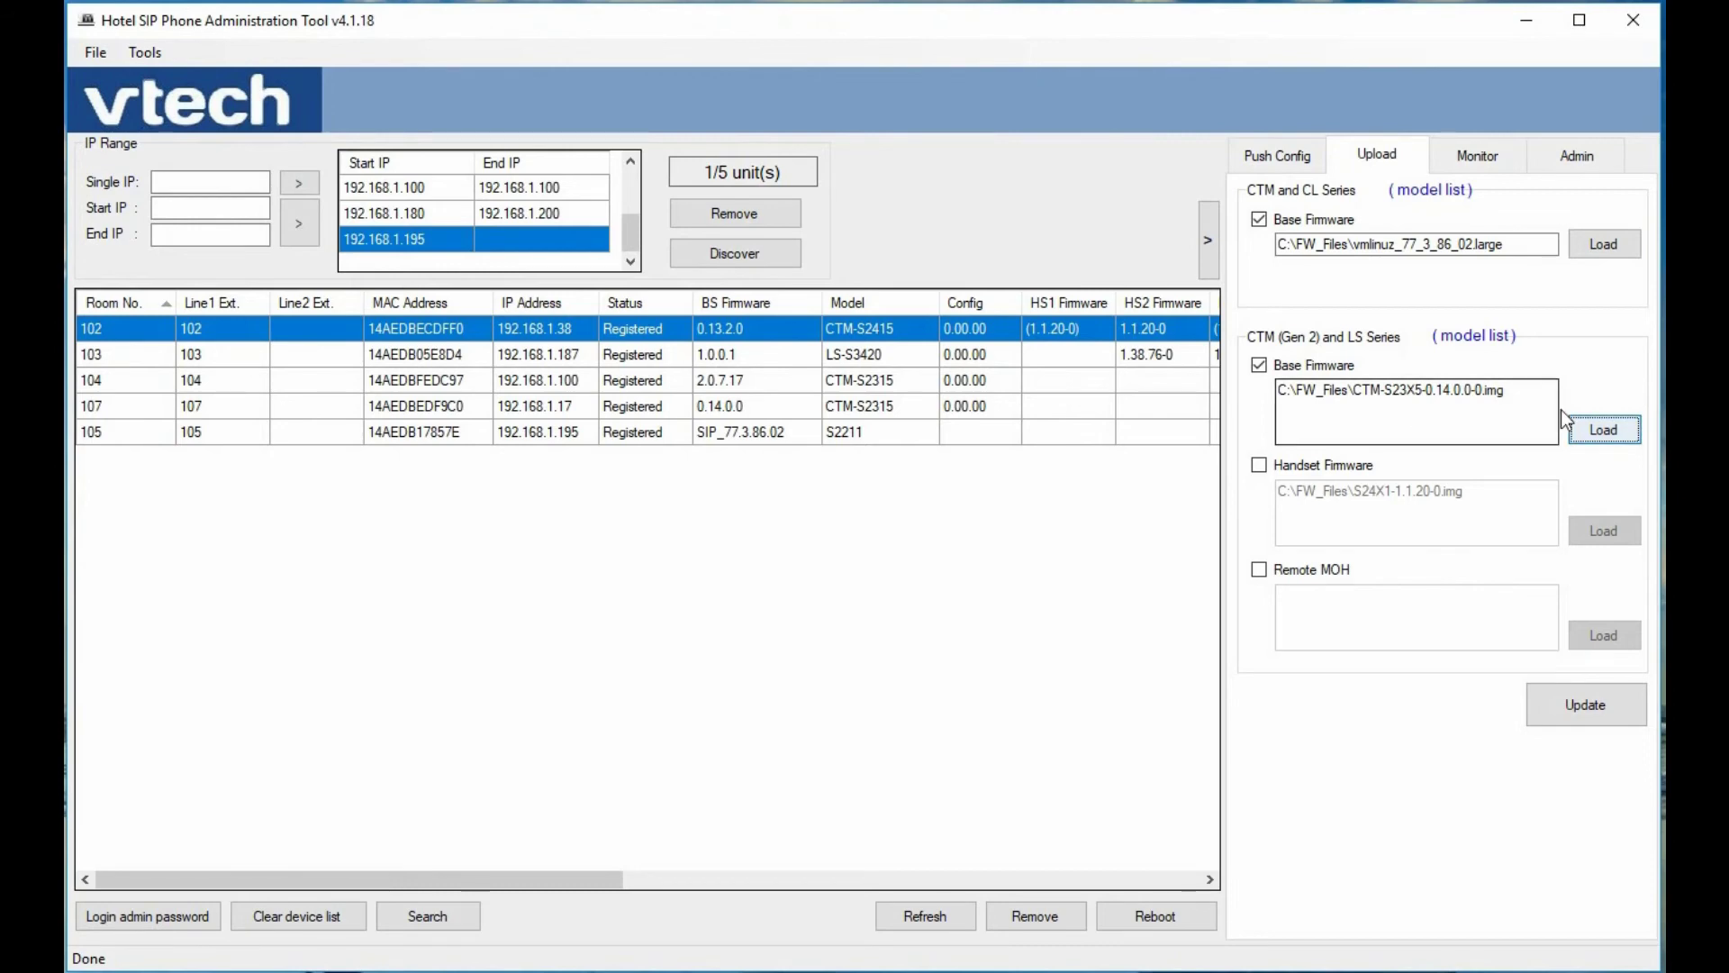
Enable handset firmware and set Gen 2 base firmware to CTM-S24X5-0.13.2.0-0.img.
{"action": "left_click", "coordinate": [1259, 464]}
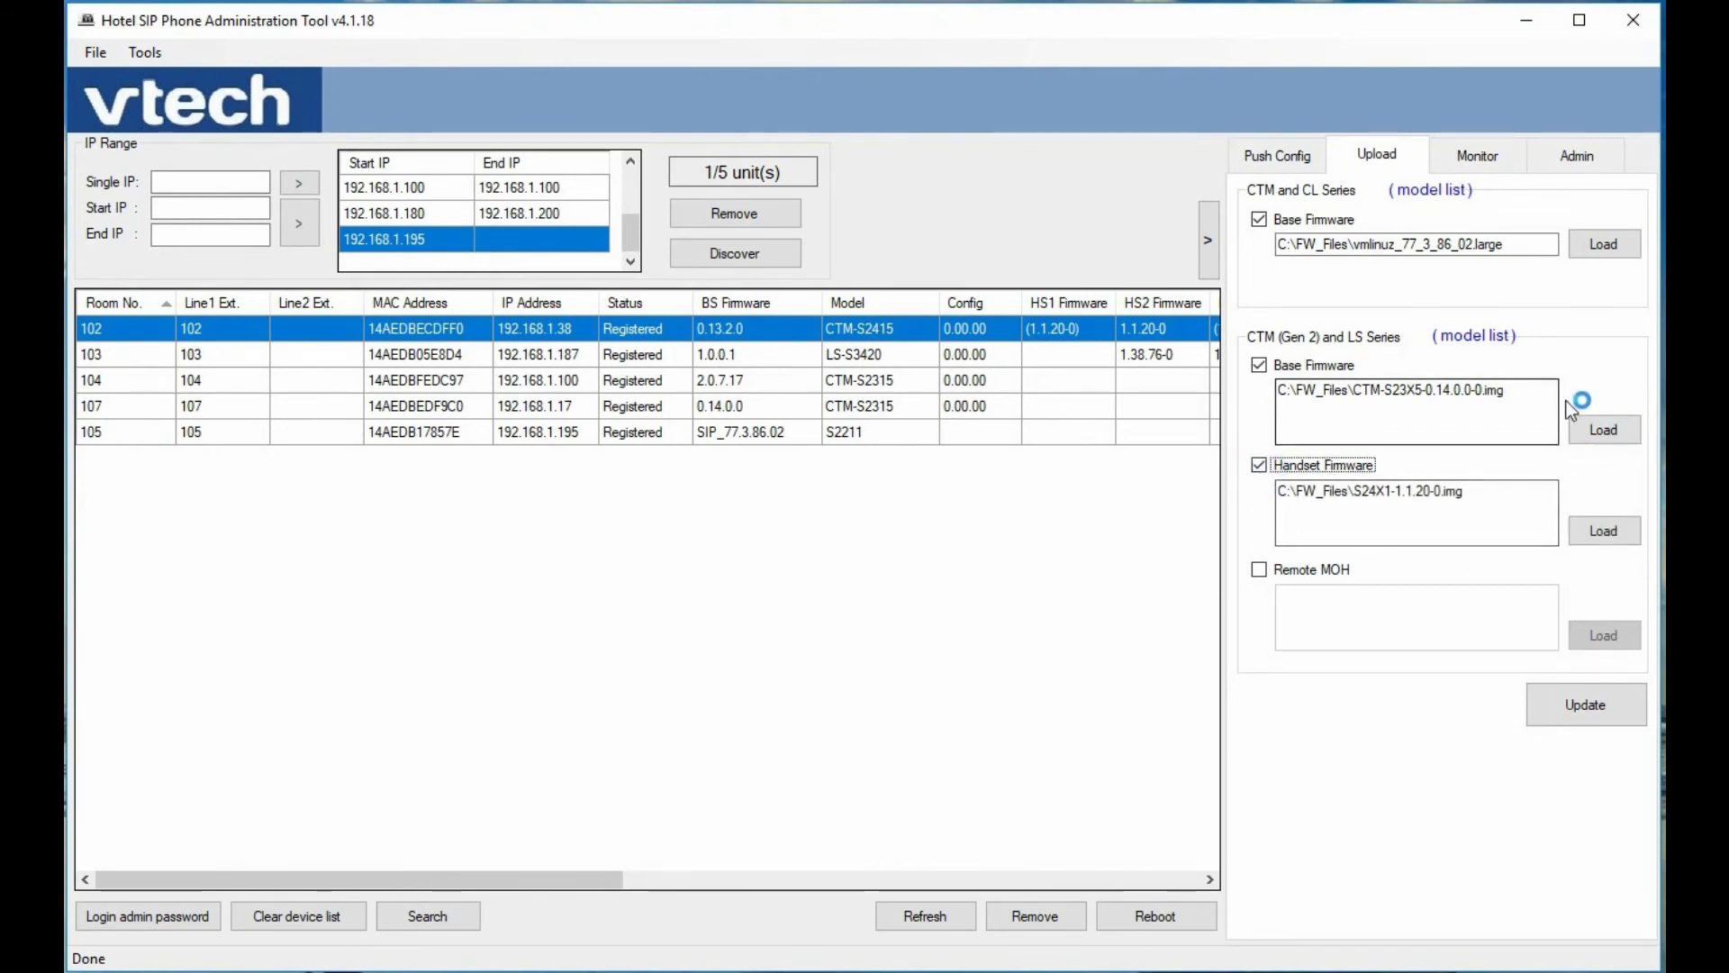
{"action": "left_click", "coordinate": [1603, 429]}
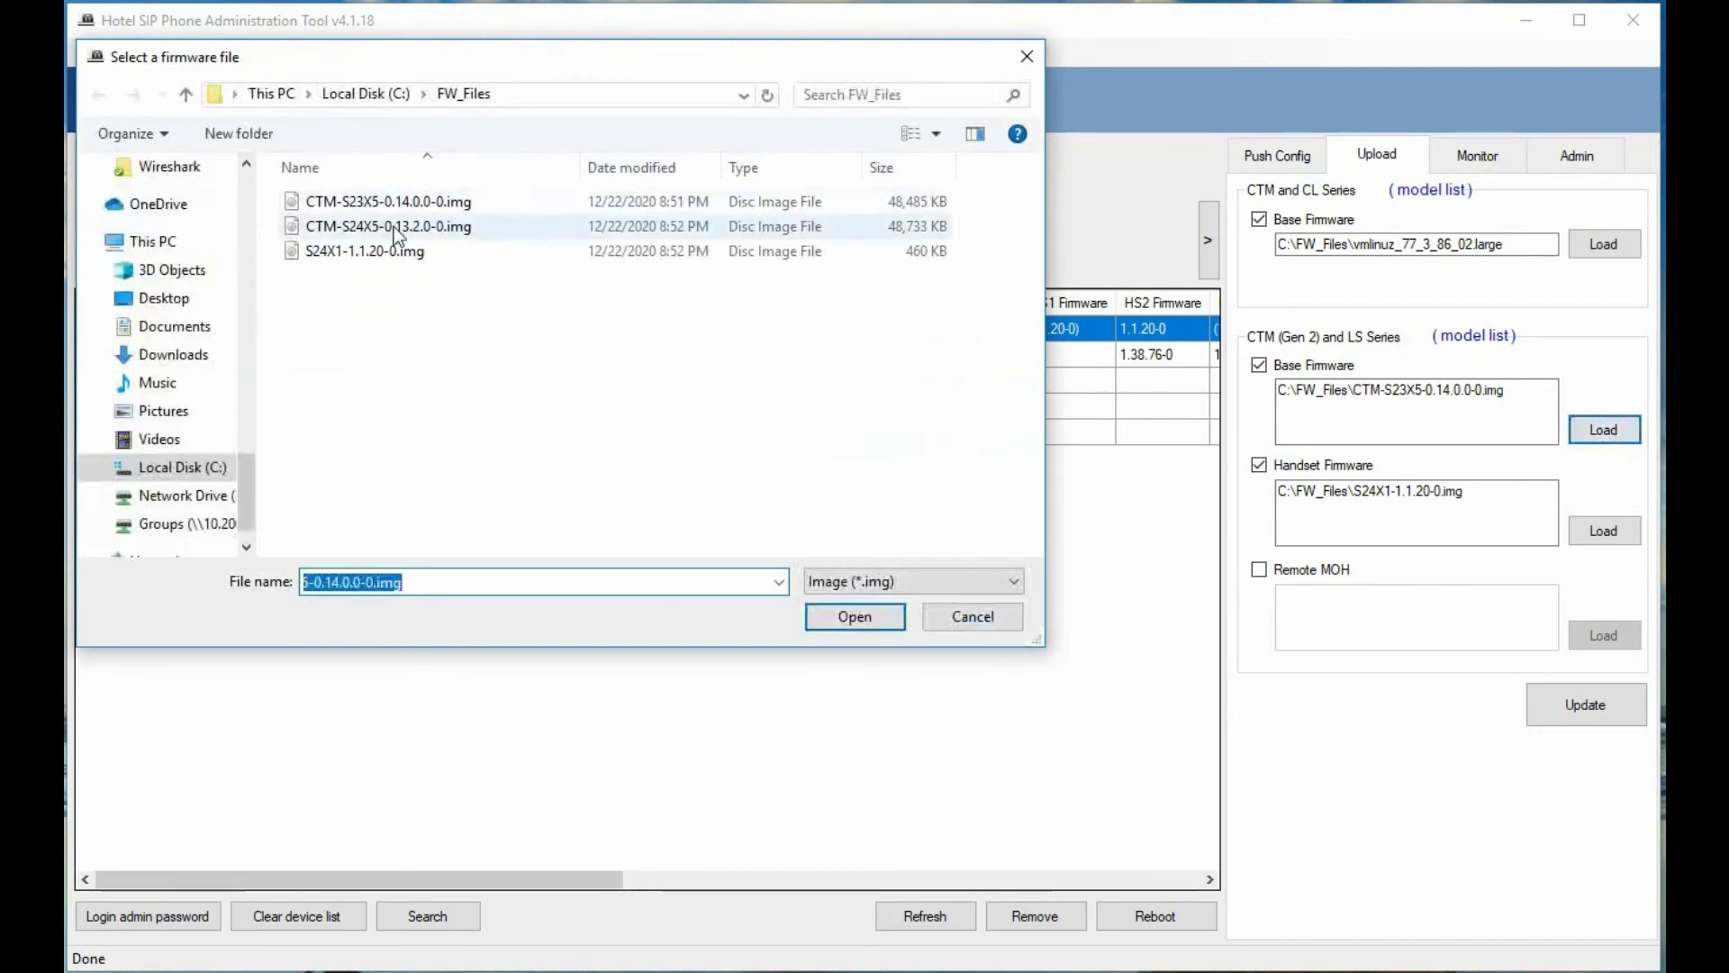
{"action": "left_click", "coordinate": [424, 226]}
{"action": "left_click", "coordinate": [834, 618]}
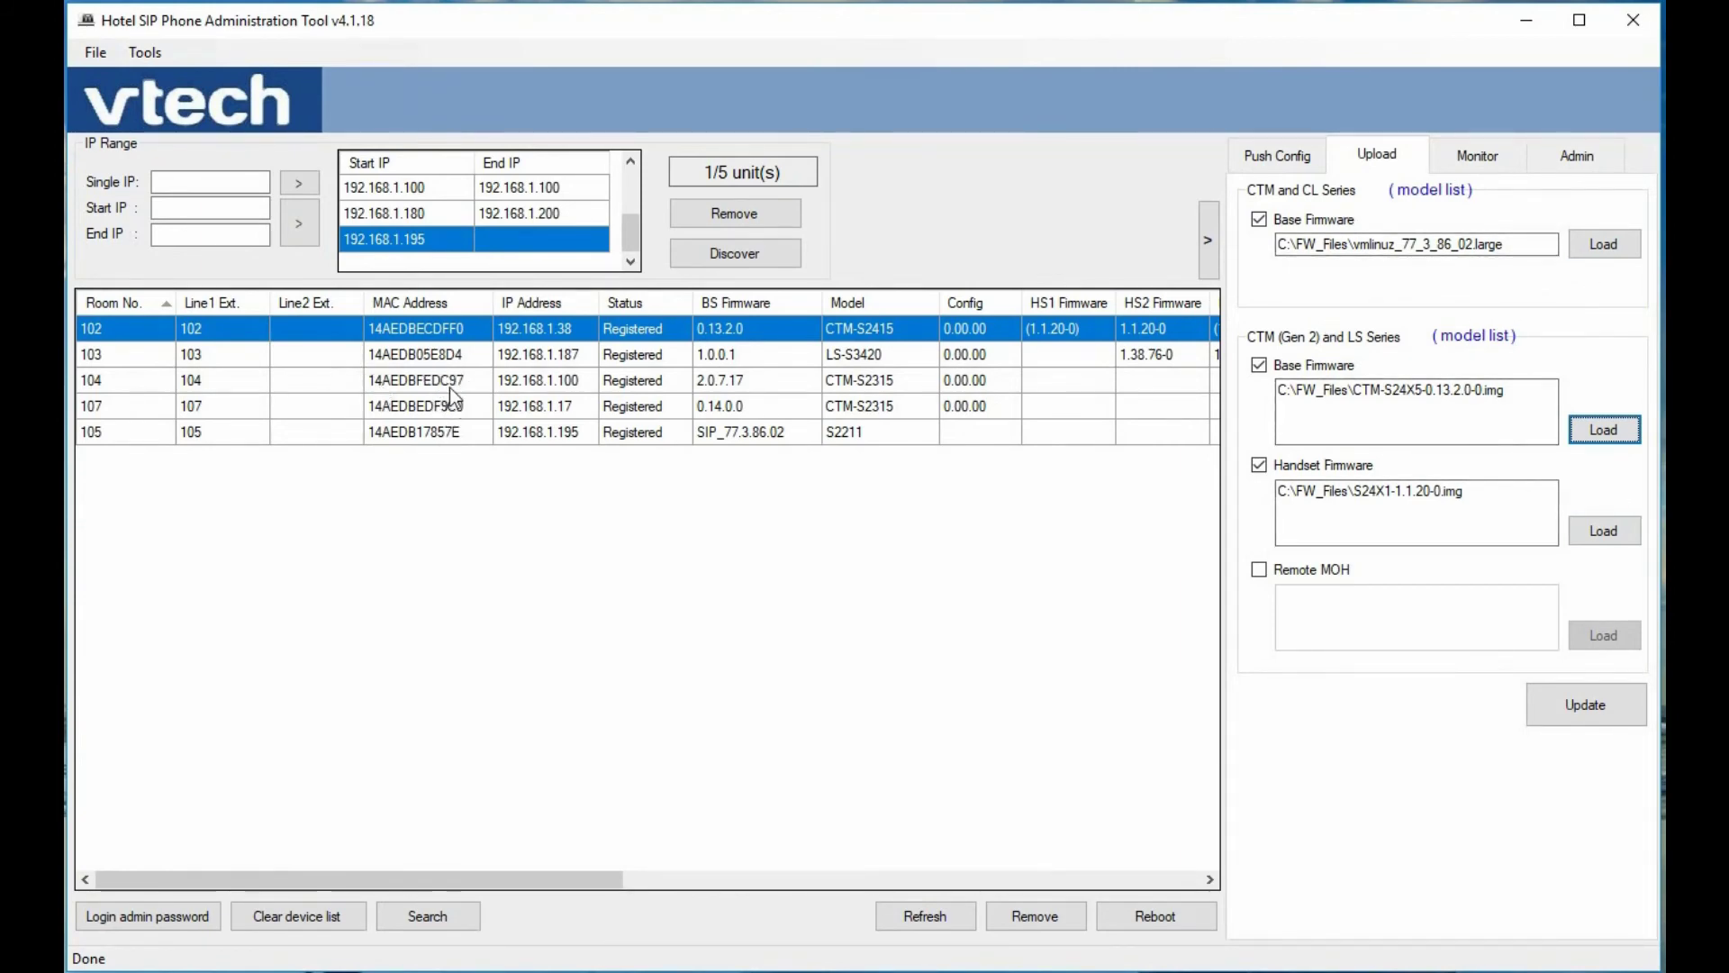
{"action": "left_click", "coordinate": [450, 384]}
{"action": "left_click", "coordinate": [445, 331]}
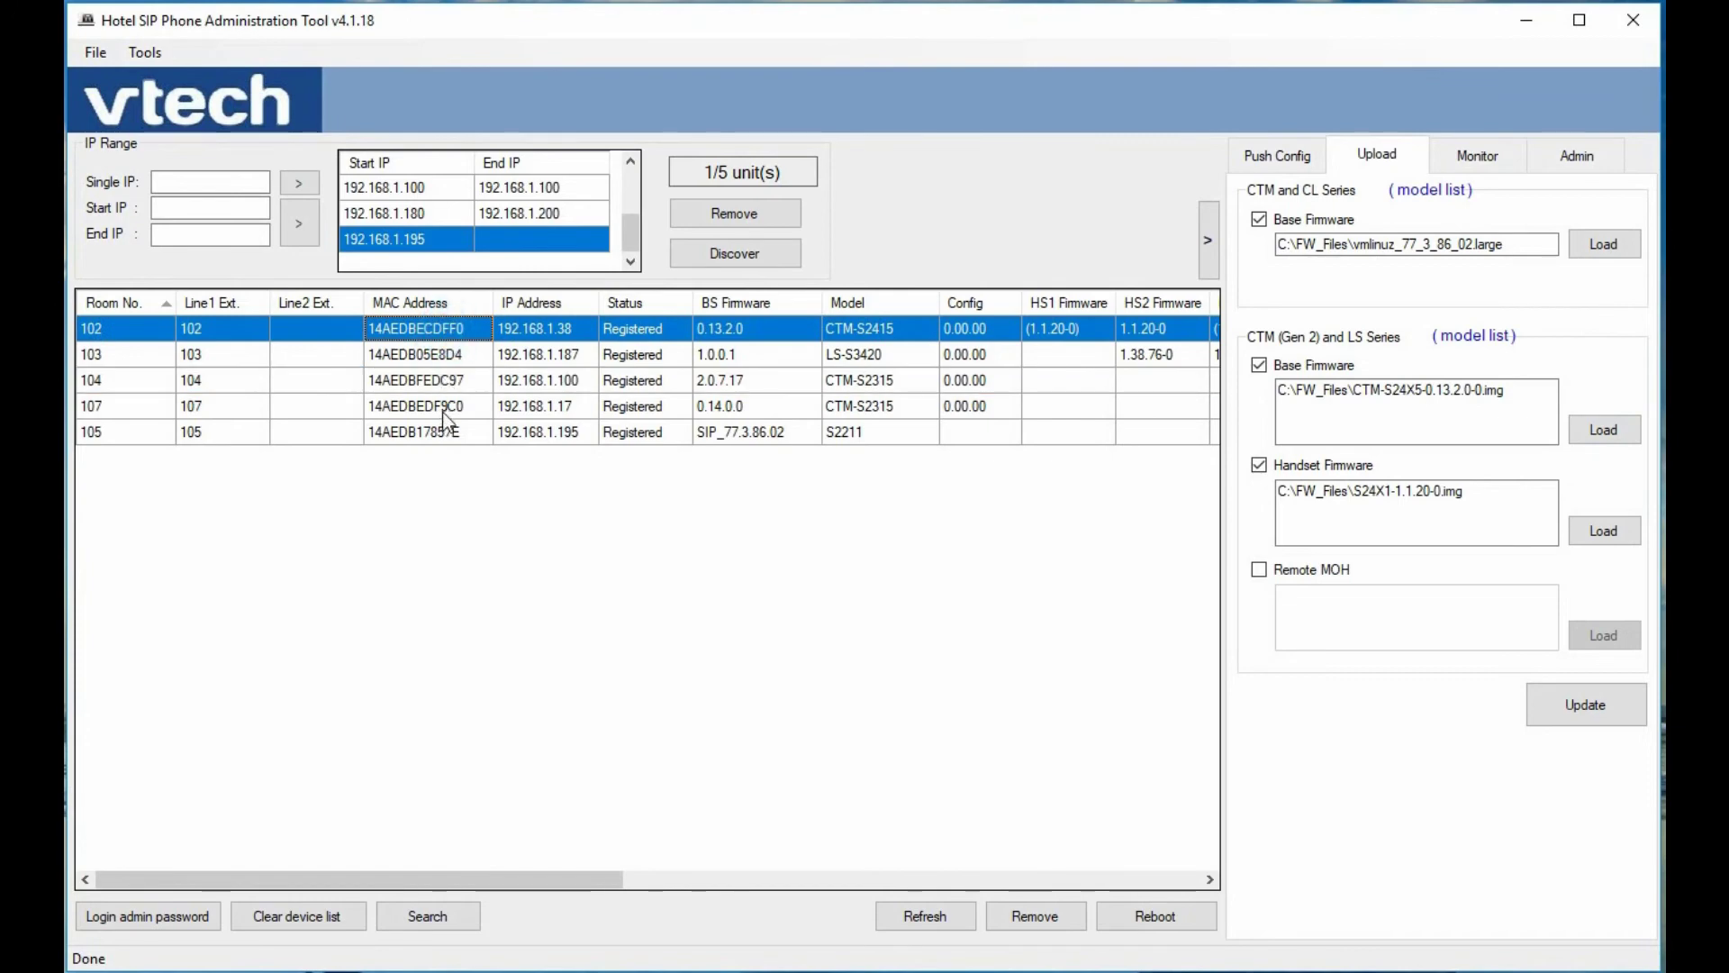
Check the handset firmware columns for rooms 105, LS-S3420 and CTM-S2415, then open Monitor.
{"action": "left_click", "coordinate": [438, 434], "text": "ctrl"}
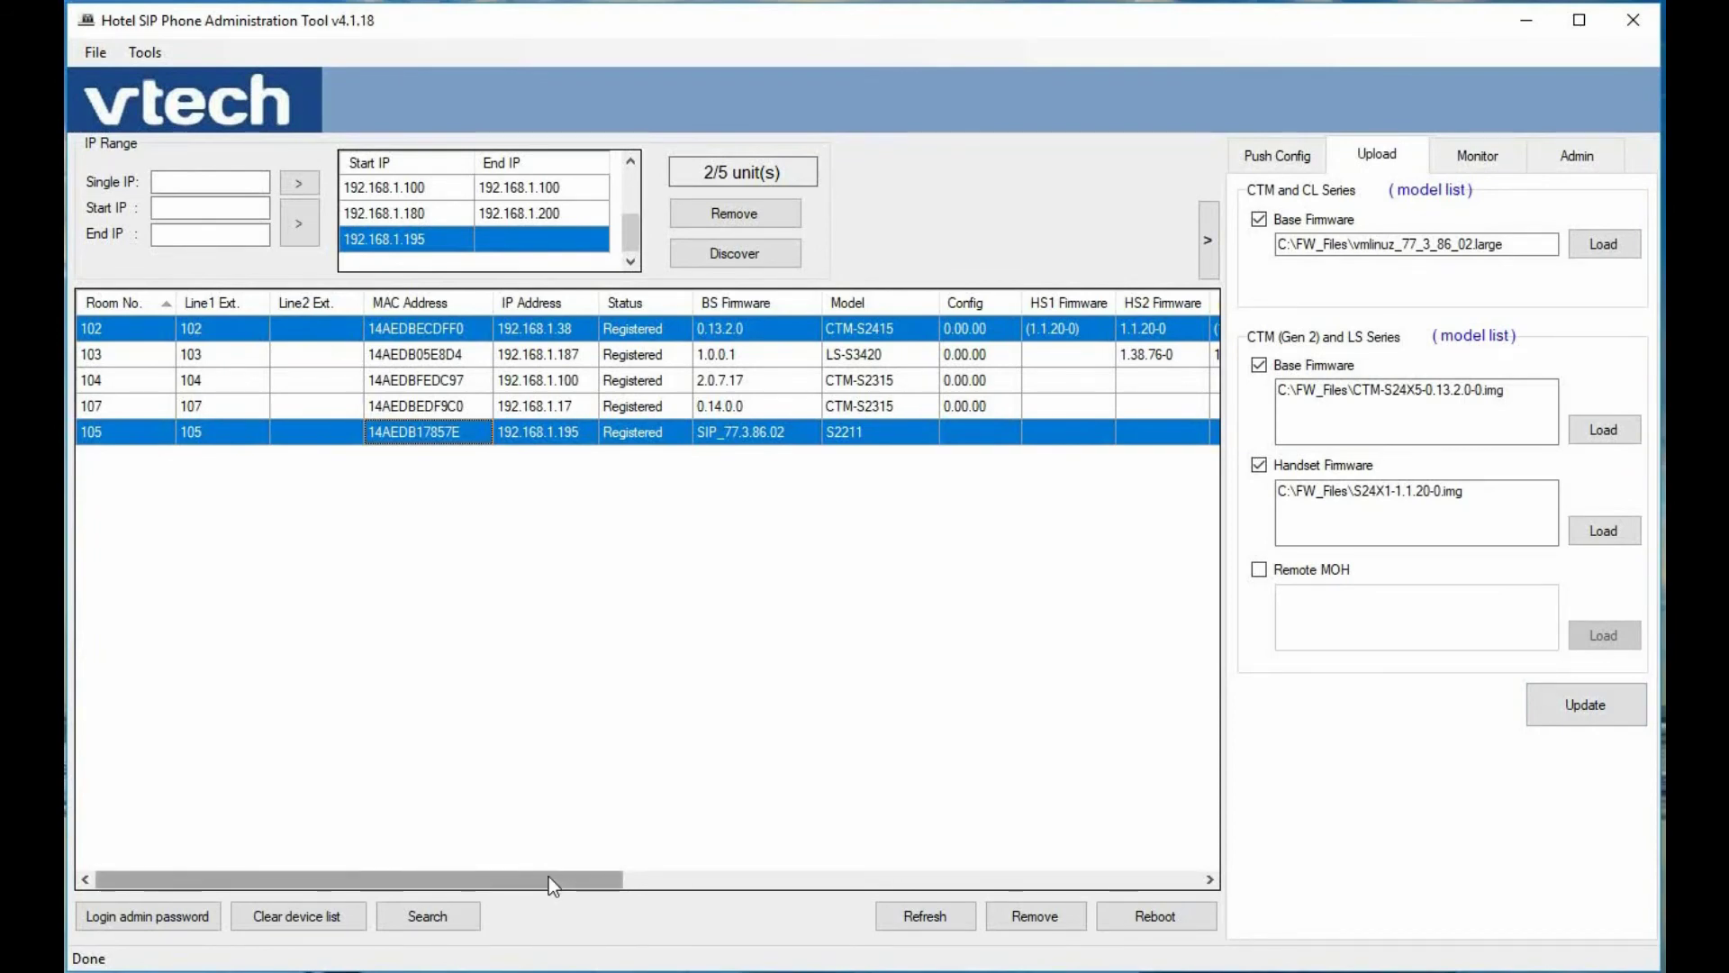
{"action": "left_click_drag", "start_coordinate": [548, 878], "coordinate": [674, 878]}
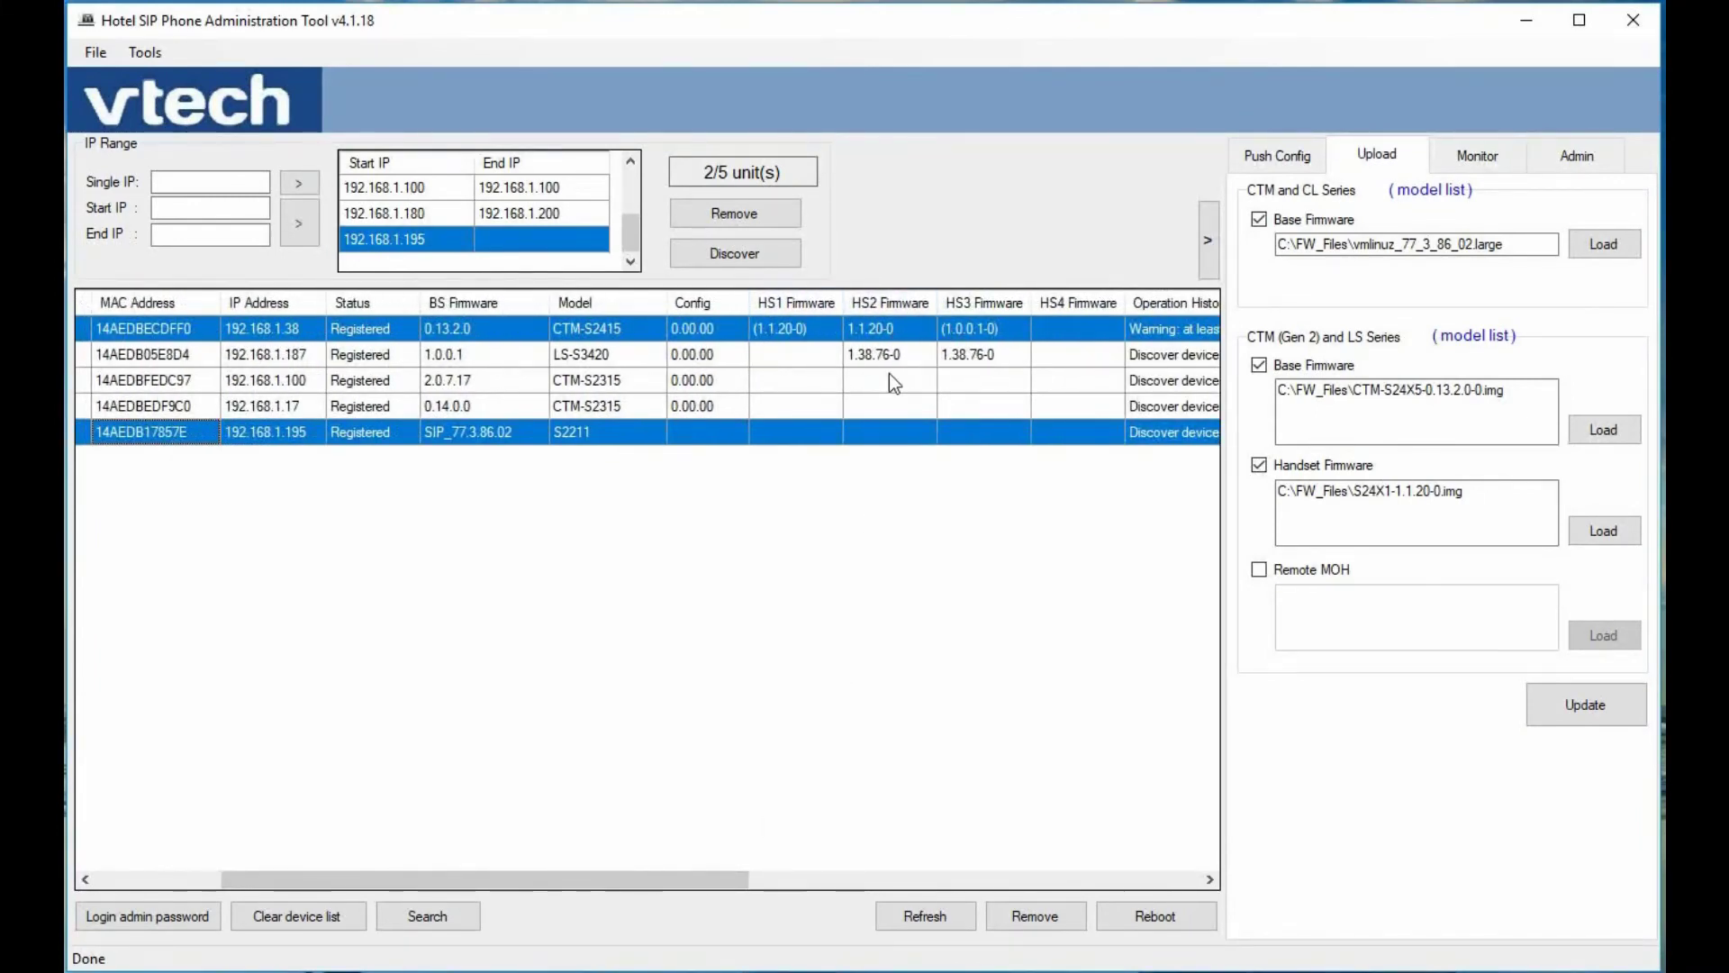
{"action": "left_click", "coordinate": [499, 352]}
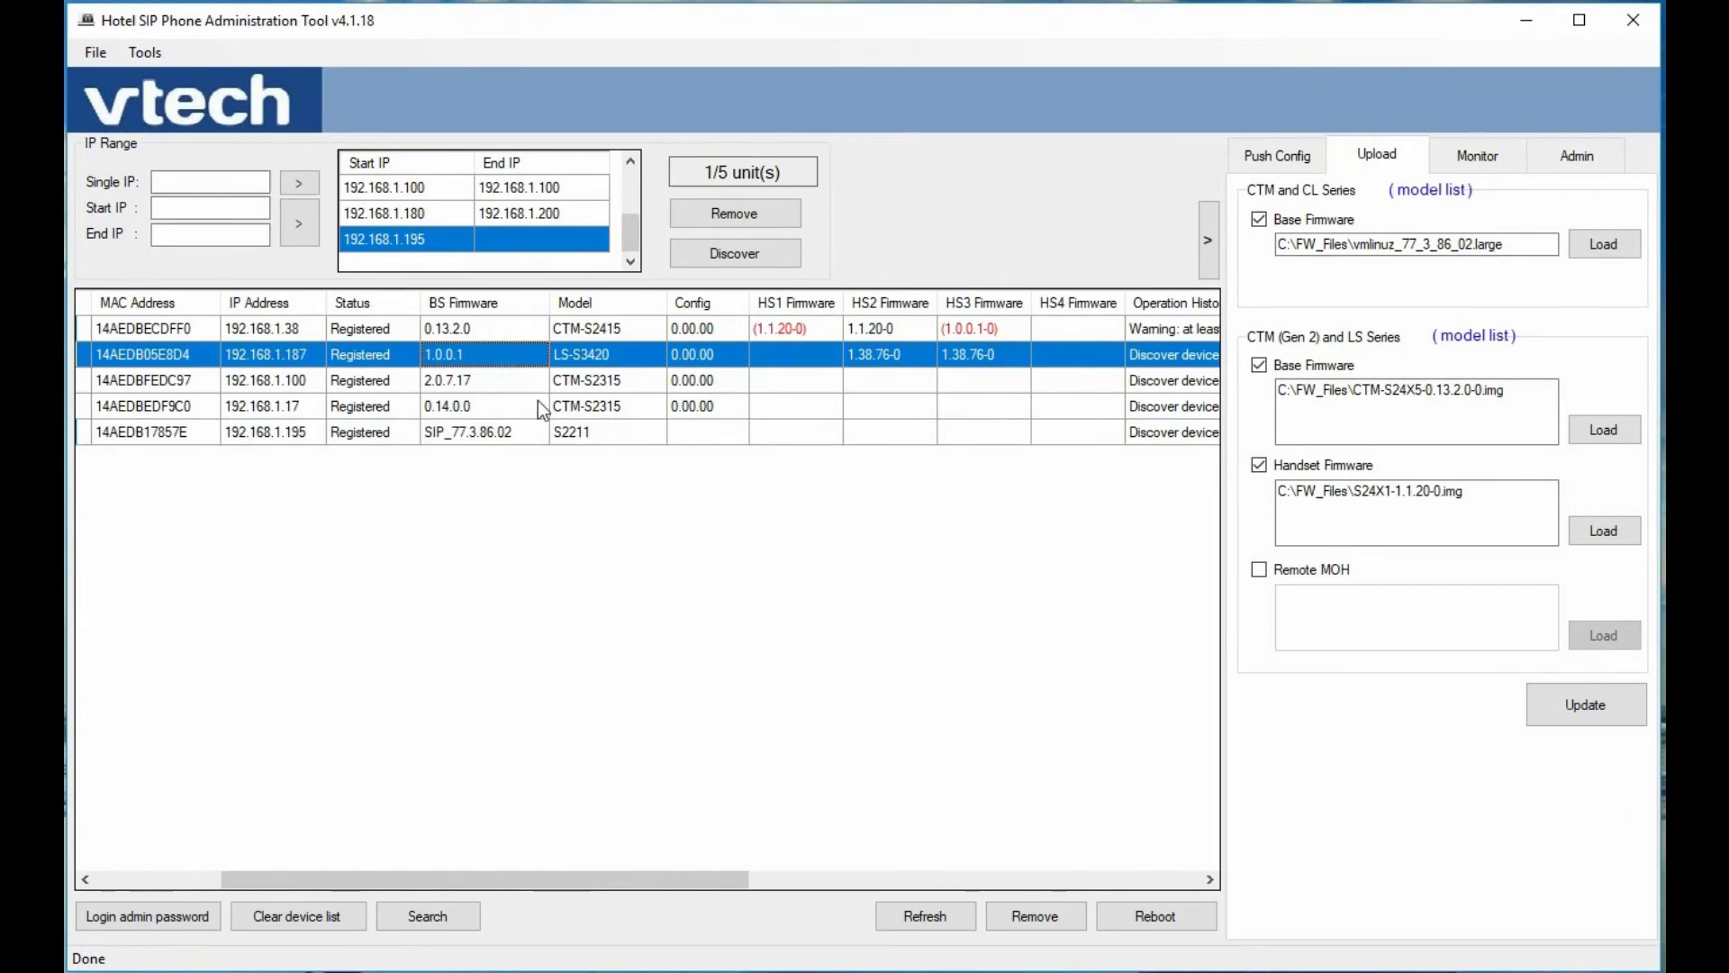
{"action": "mouse_move", "coordinate": [599, 893]}
{"action": "left_mouse_down"}
{"action": "mouse_move", "coordinate": [618, 879]}
{"action": "mouse_move", "coordinate": [573, 885]}
{"action": "mouse_move", "coordinate": [587, 891]}
{"action": "left_mouse_up"}
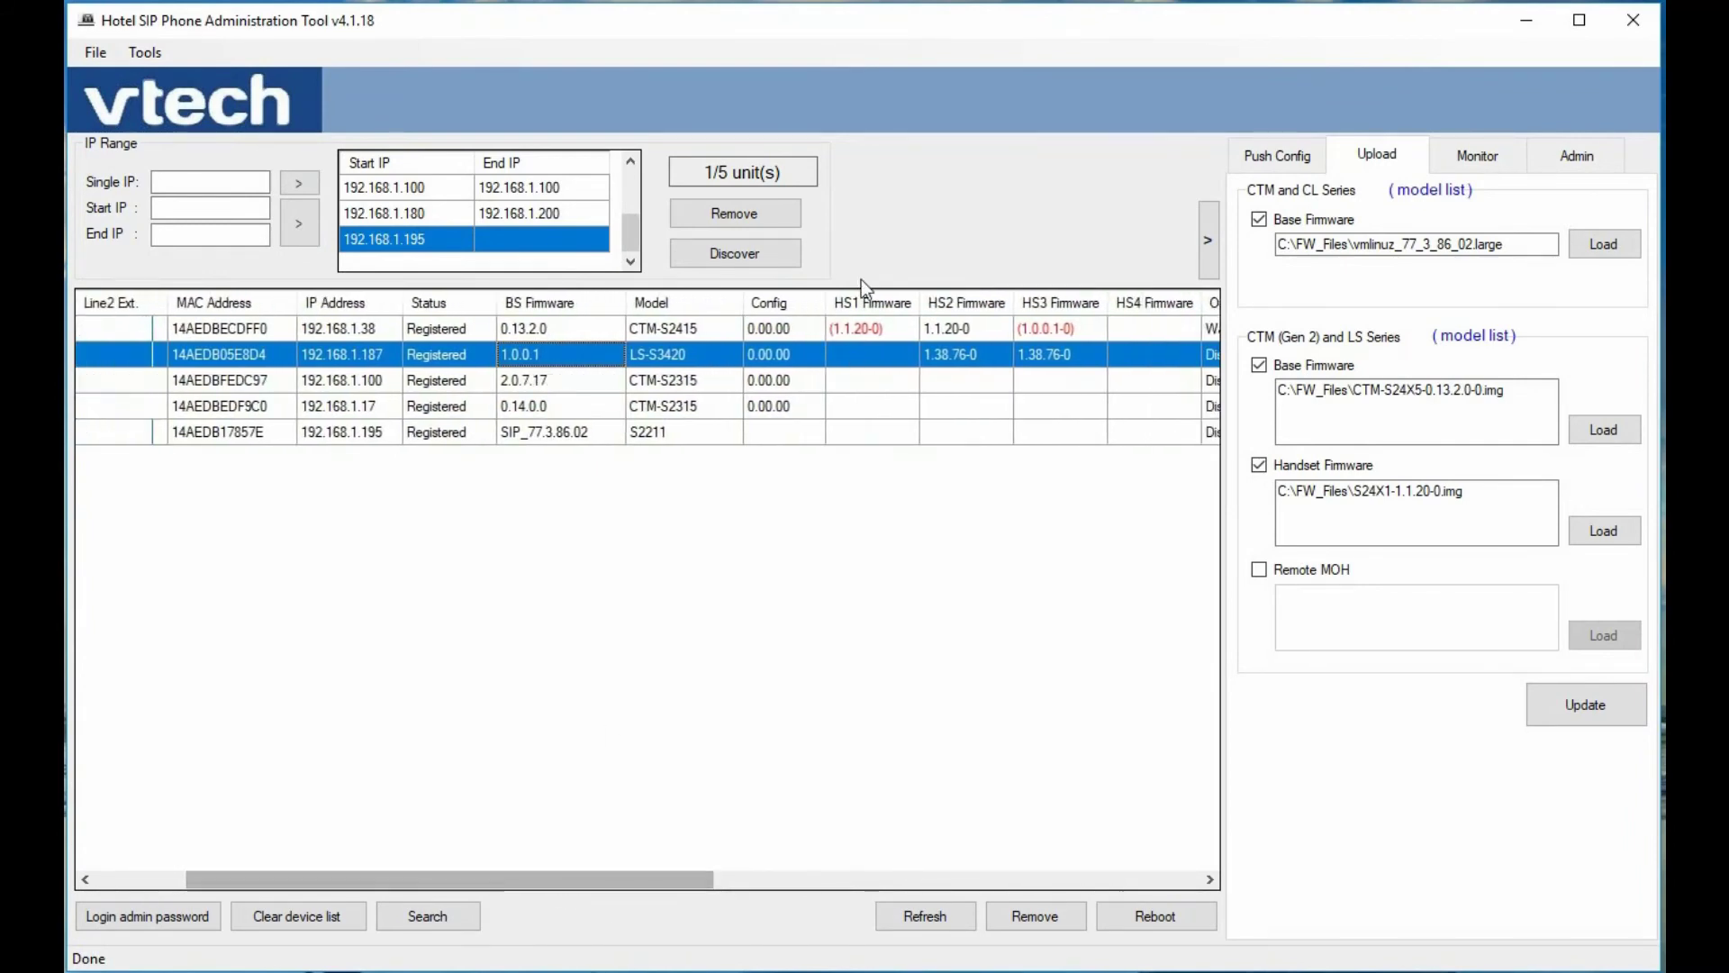
{"action": "left_click", "coordinate": [894, 331]}
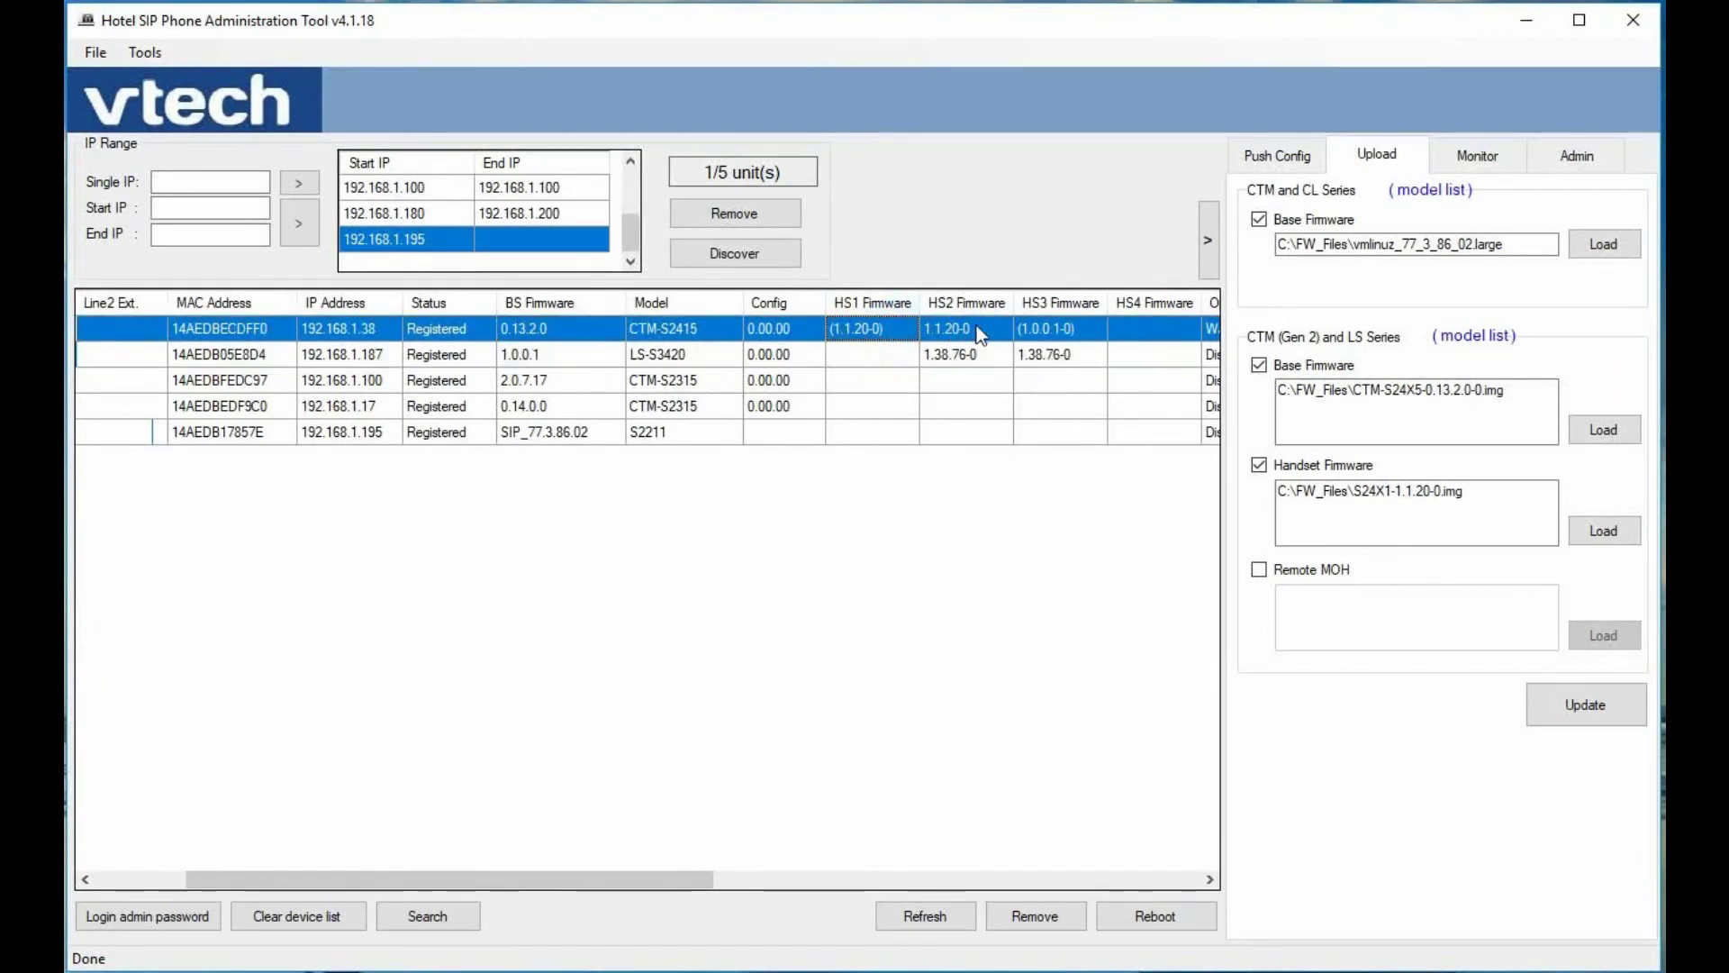
{"action": "left_click", "coordinate": [878, 351]}
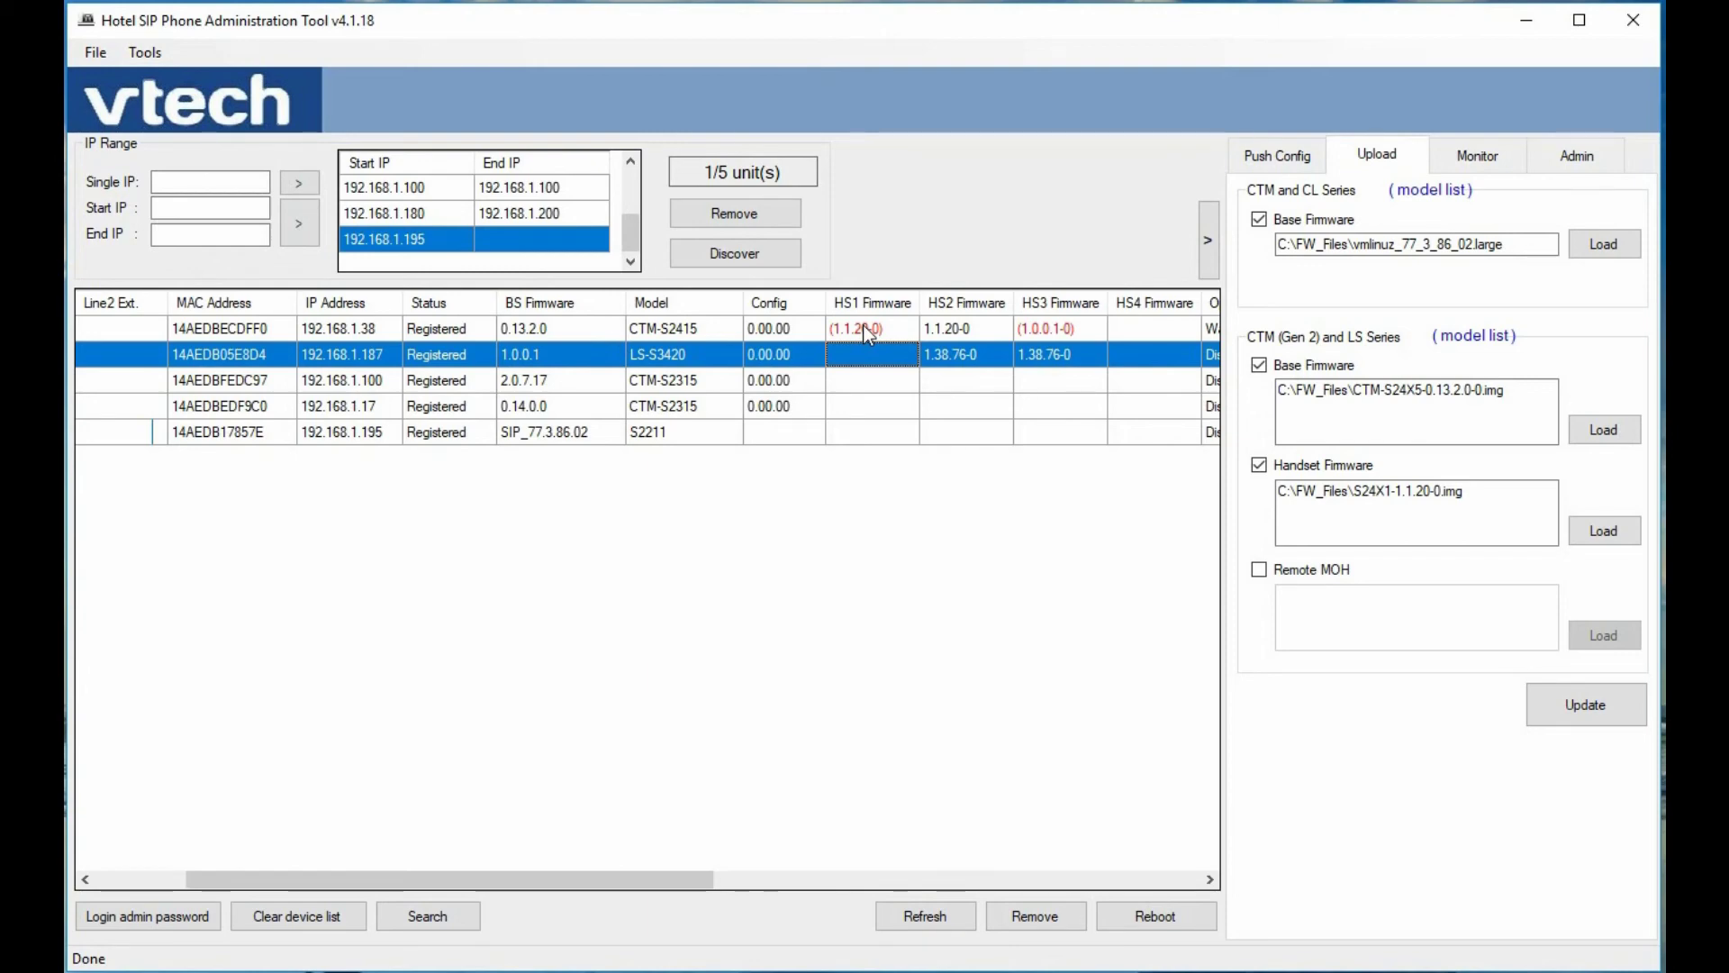
{"action": "left_click_drag", "start_coordinate": [536, 881], "coordinate": [418, 877]}
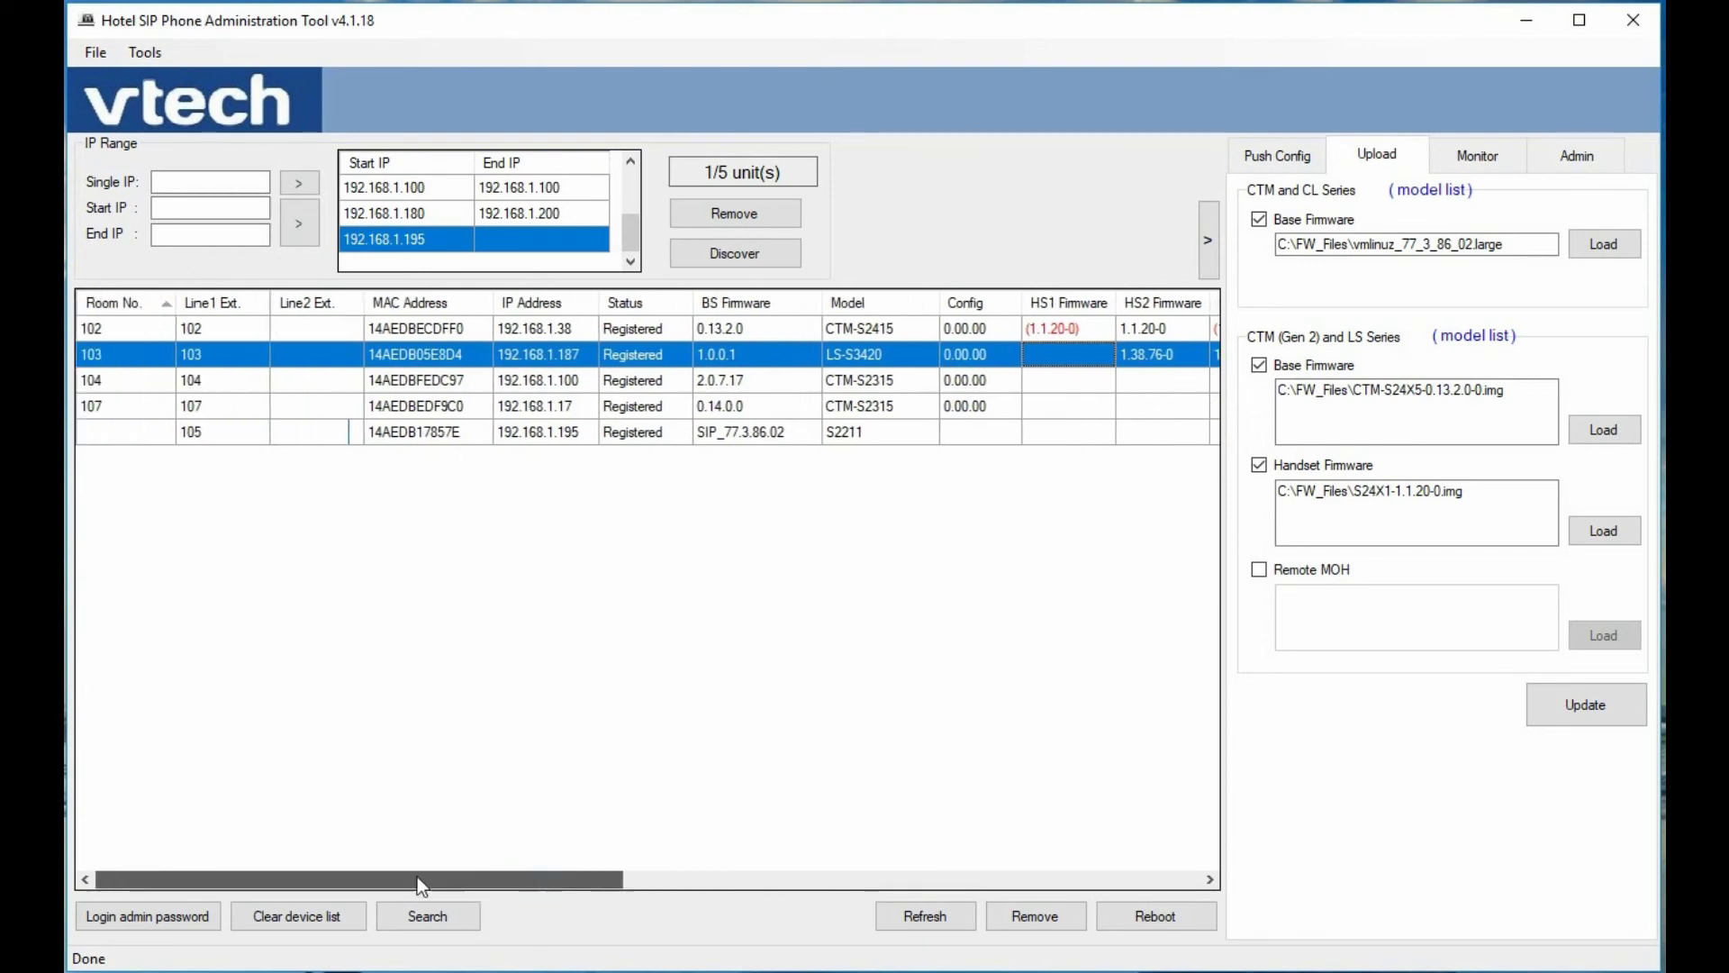
{"action": "left_click", "coordinate": [1477, 156]}
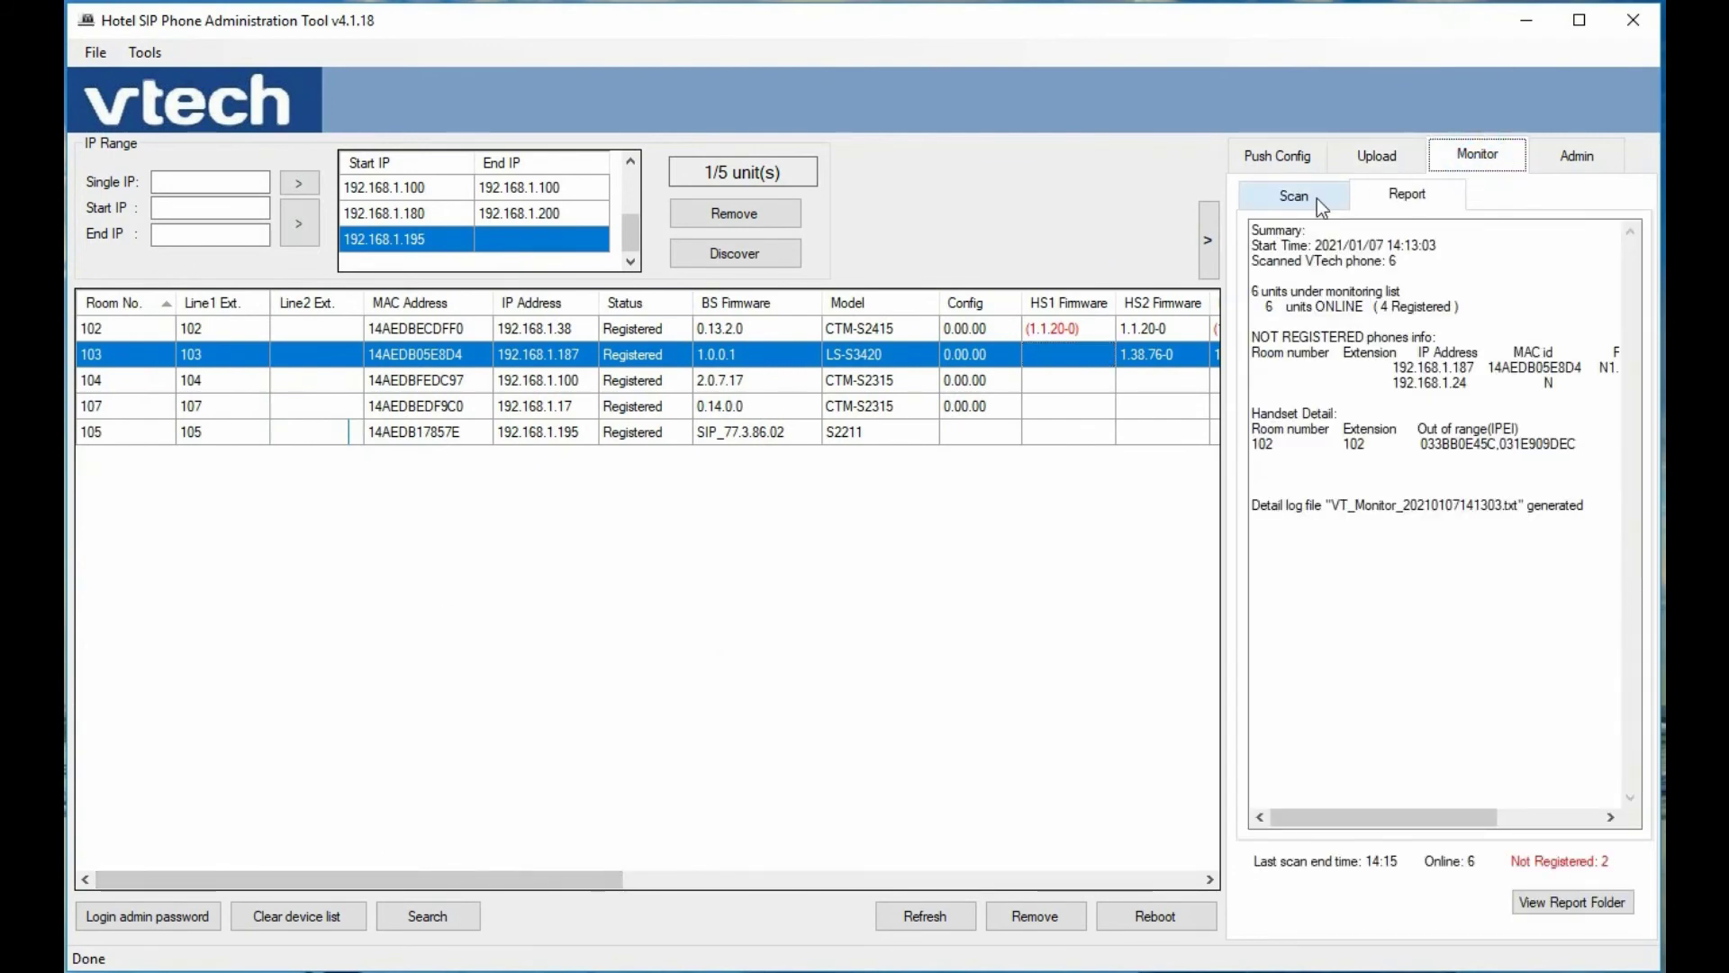
{"action": "left_click", "coordinate": [1311, 197]}
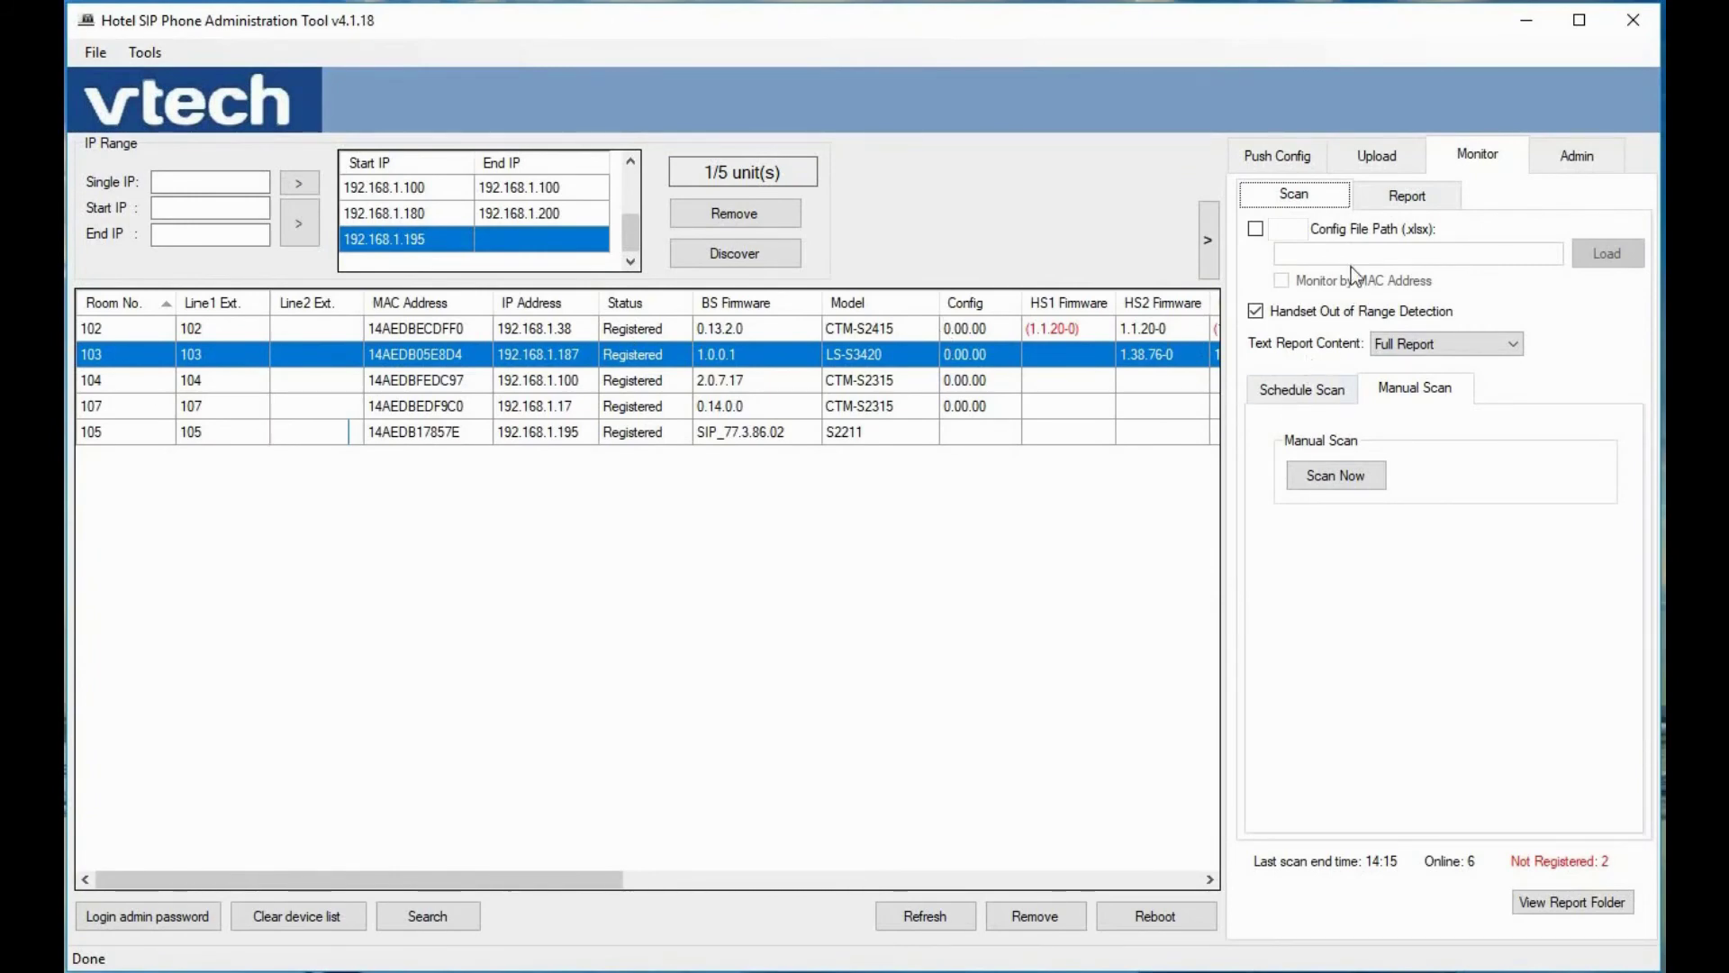
{"action": "left_click", "coordinate": [1316, 396]}
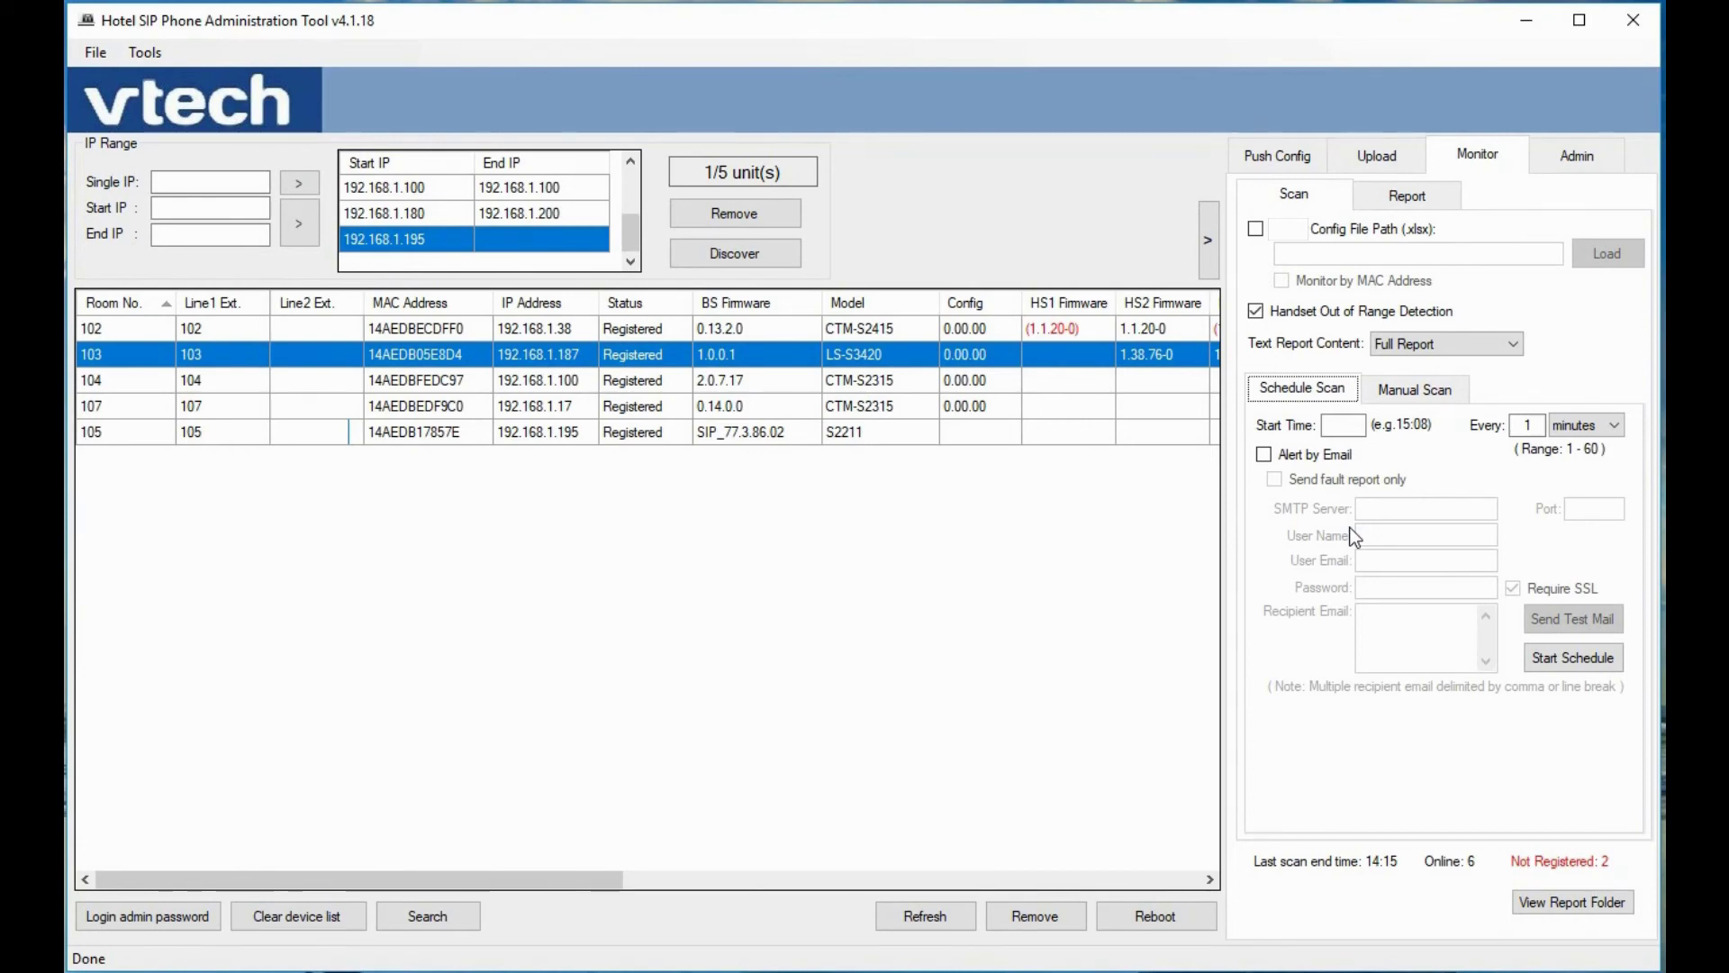
{"action": "left_click", "coordinate": [1264, 453]}
{"action": "left_click", "coordinate": [1366, 554]}
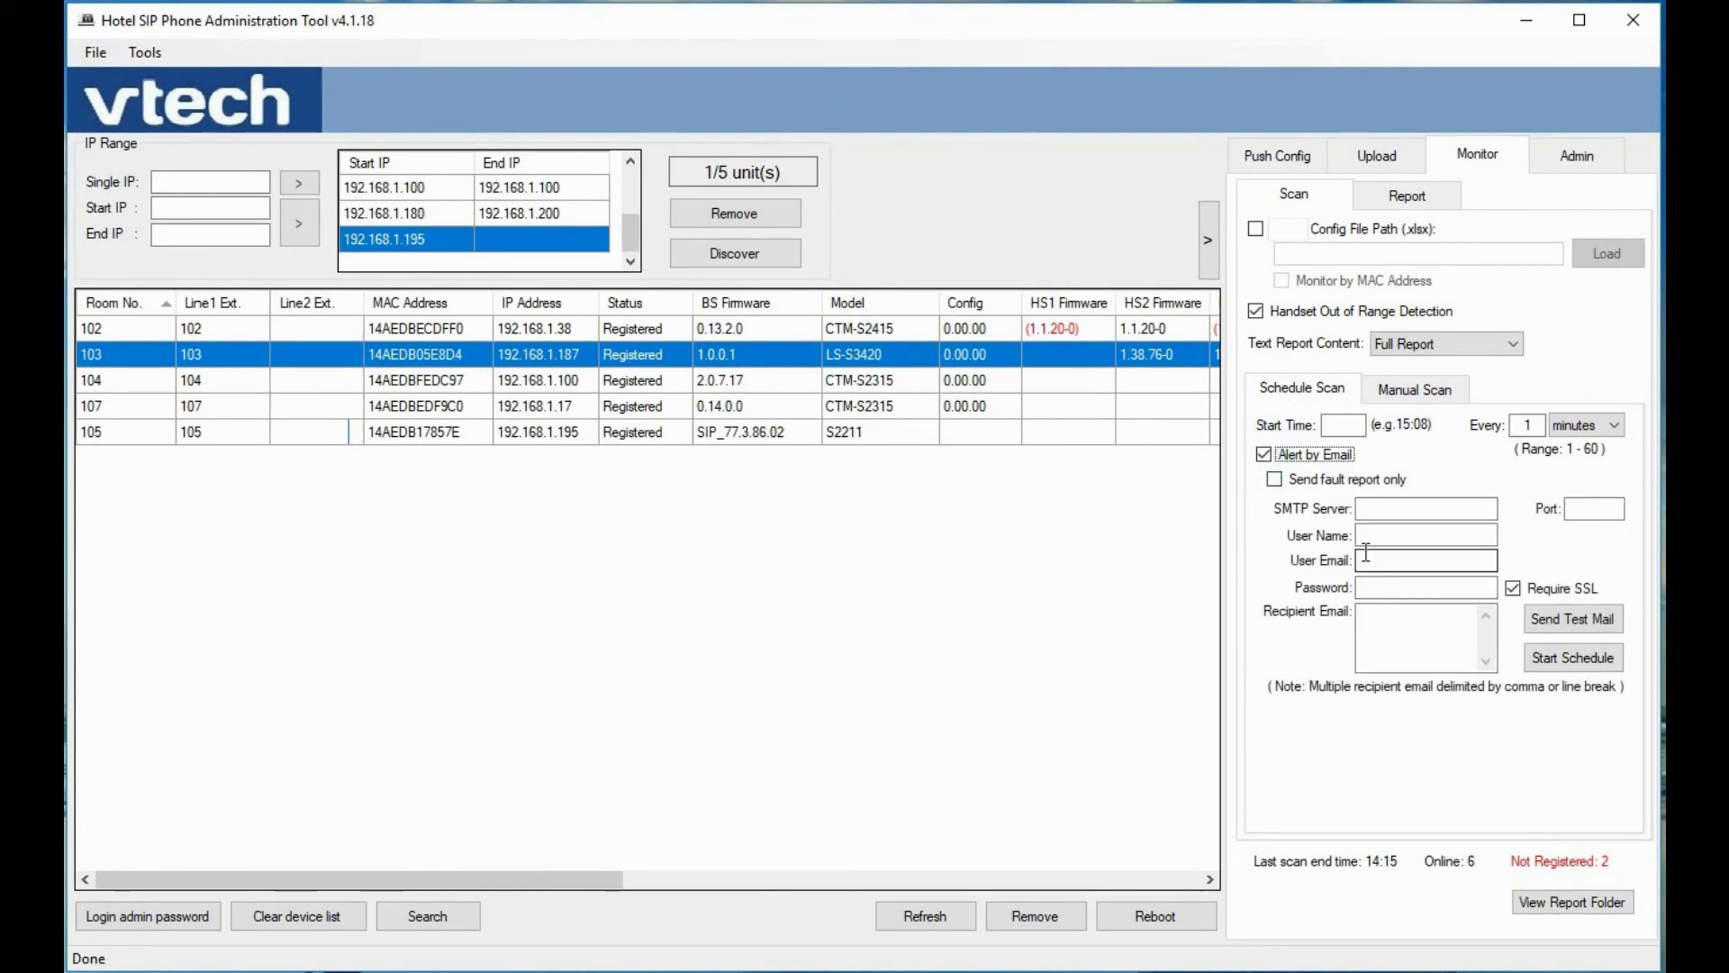
{"action": "left_click", "coordinate": [1264, 454]}
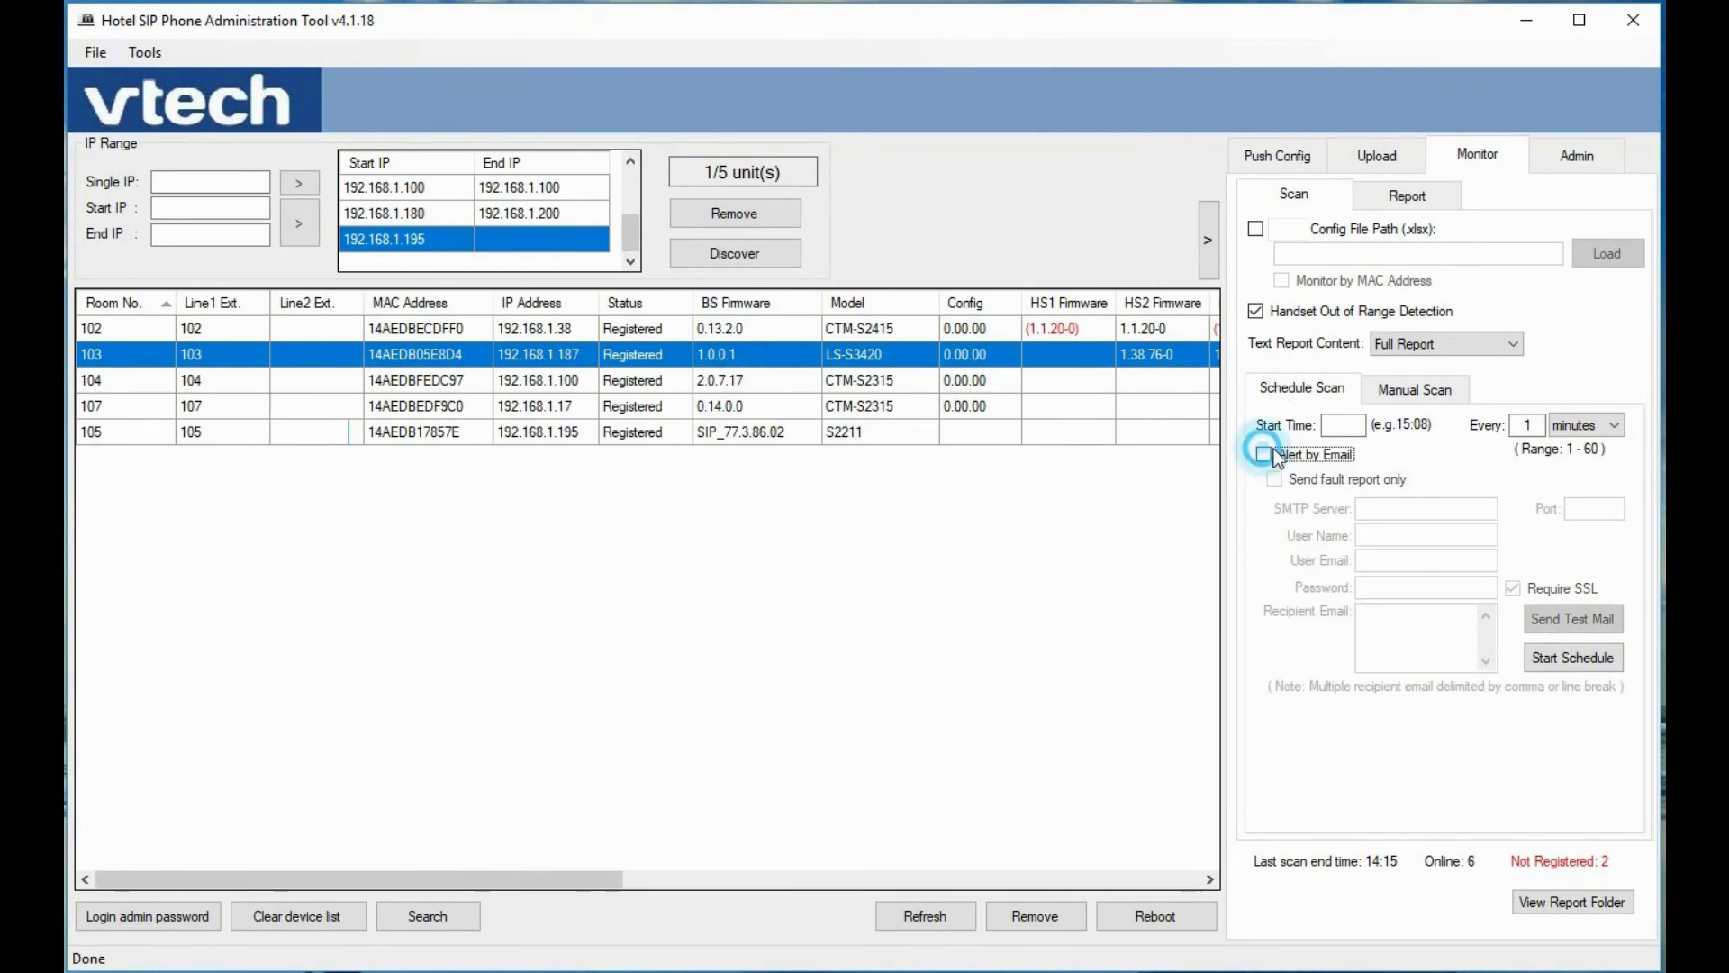
{"action": "left_click", "coordinate": [1399, 389]}
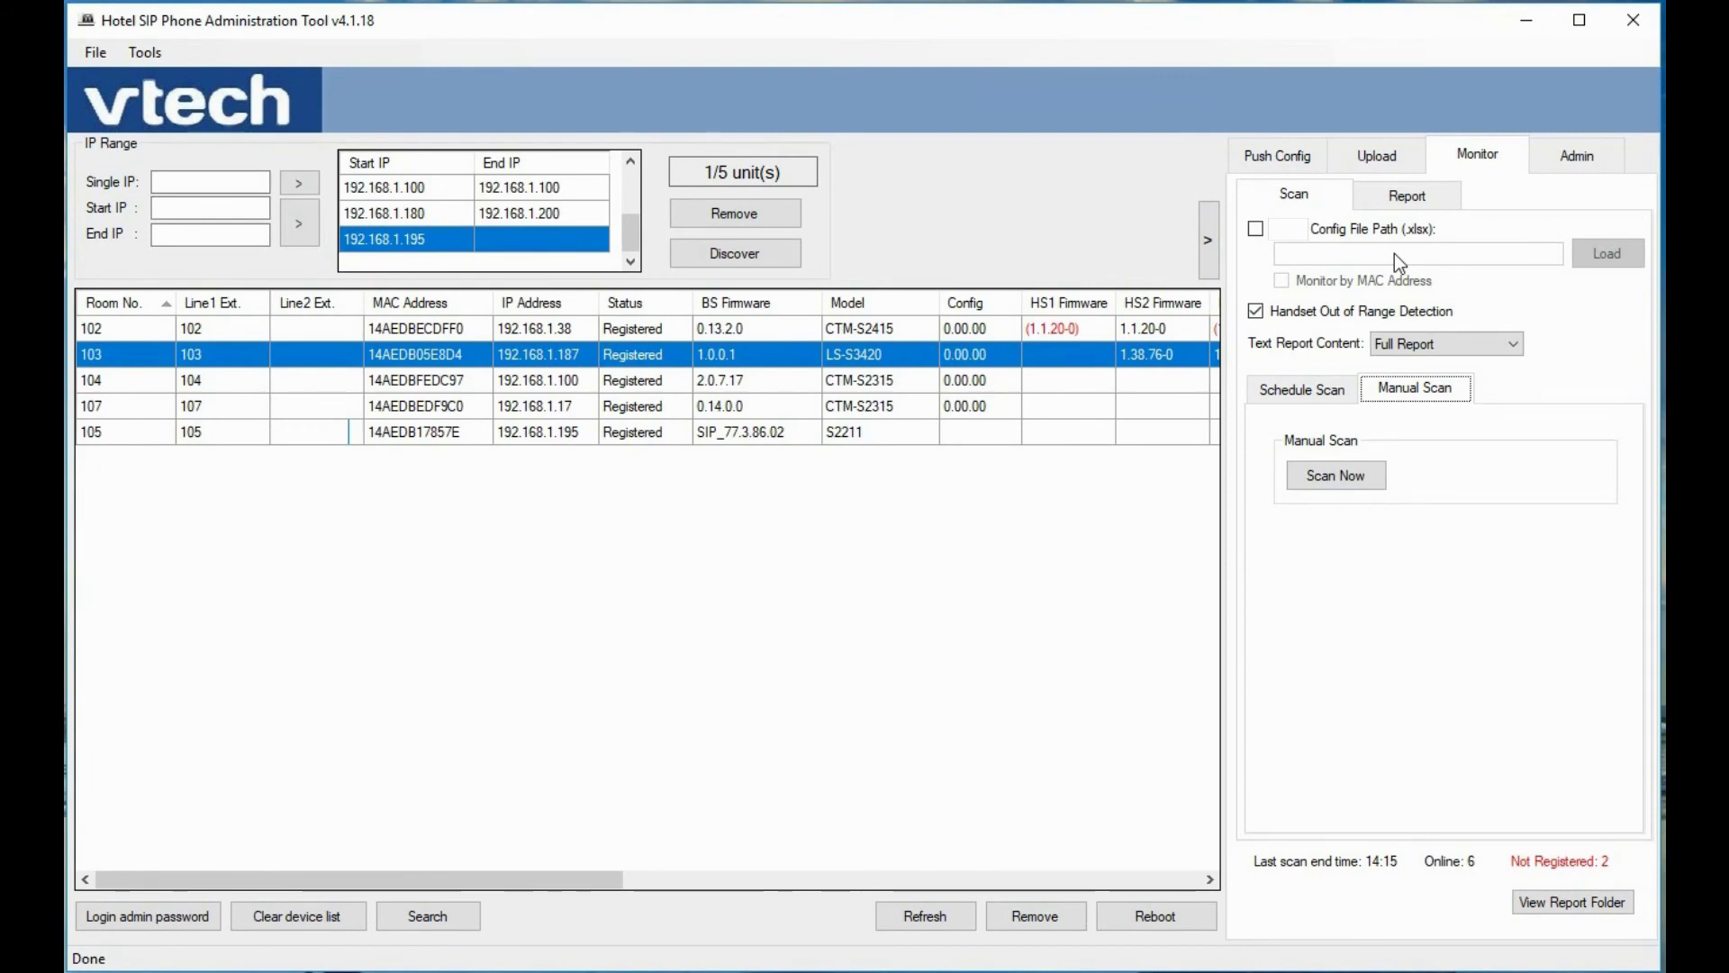
{"action": "left_click", "coordinate": [414, 211]}
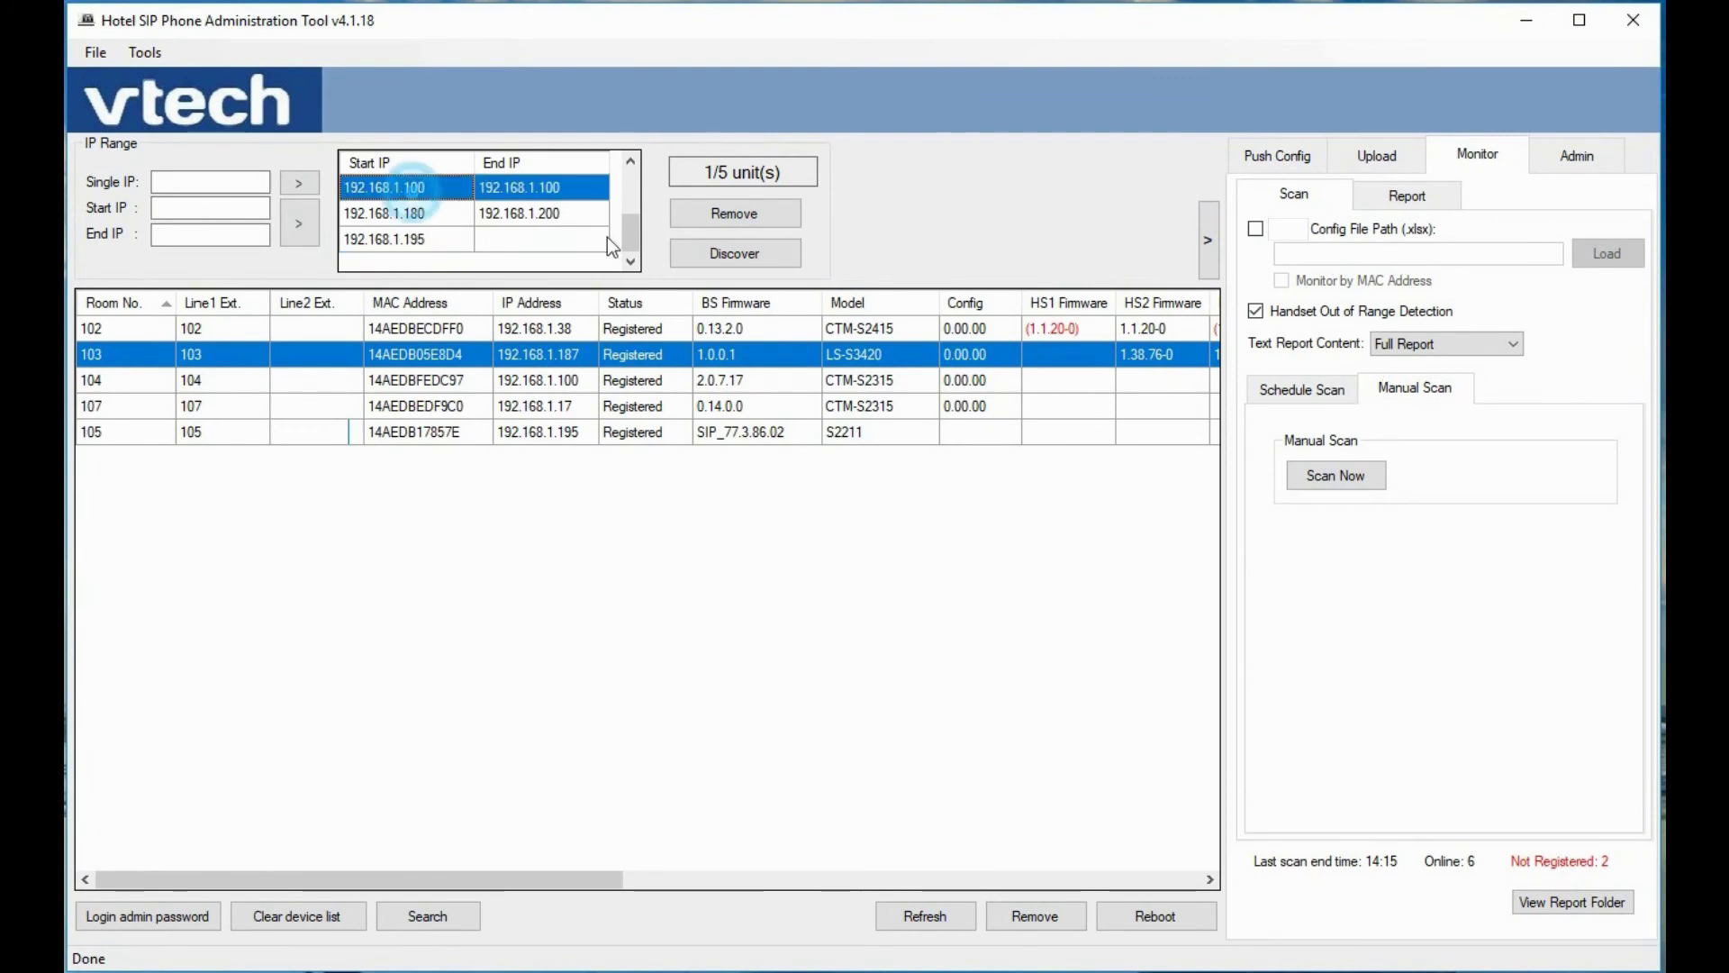
Scan the 192.168.1.15-40, 192.168.1.100 and 192.168.1.180 ranges manually.
{"action": "scroll", "coordinate": [635, 230], "scroll_direction": "up", "scroll_amount": 3}
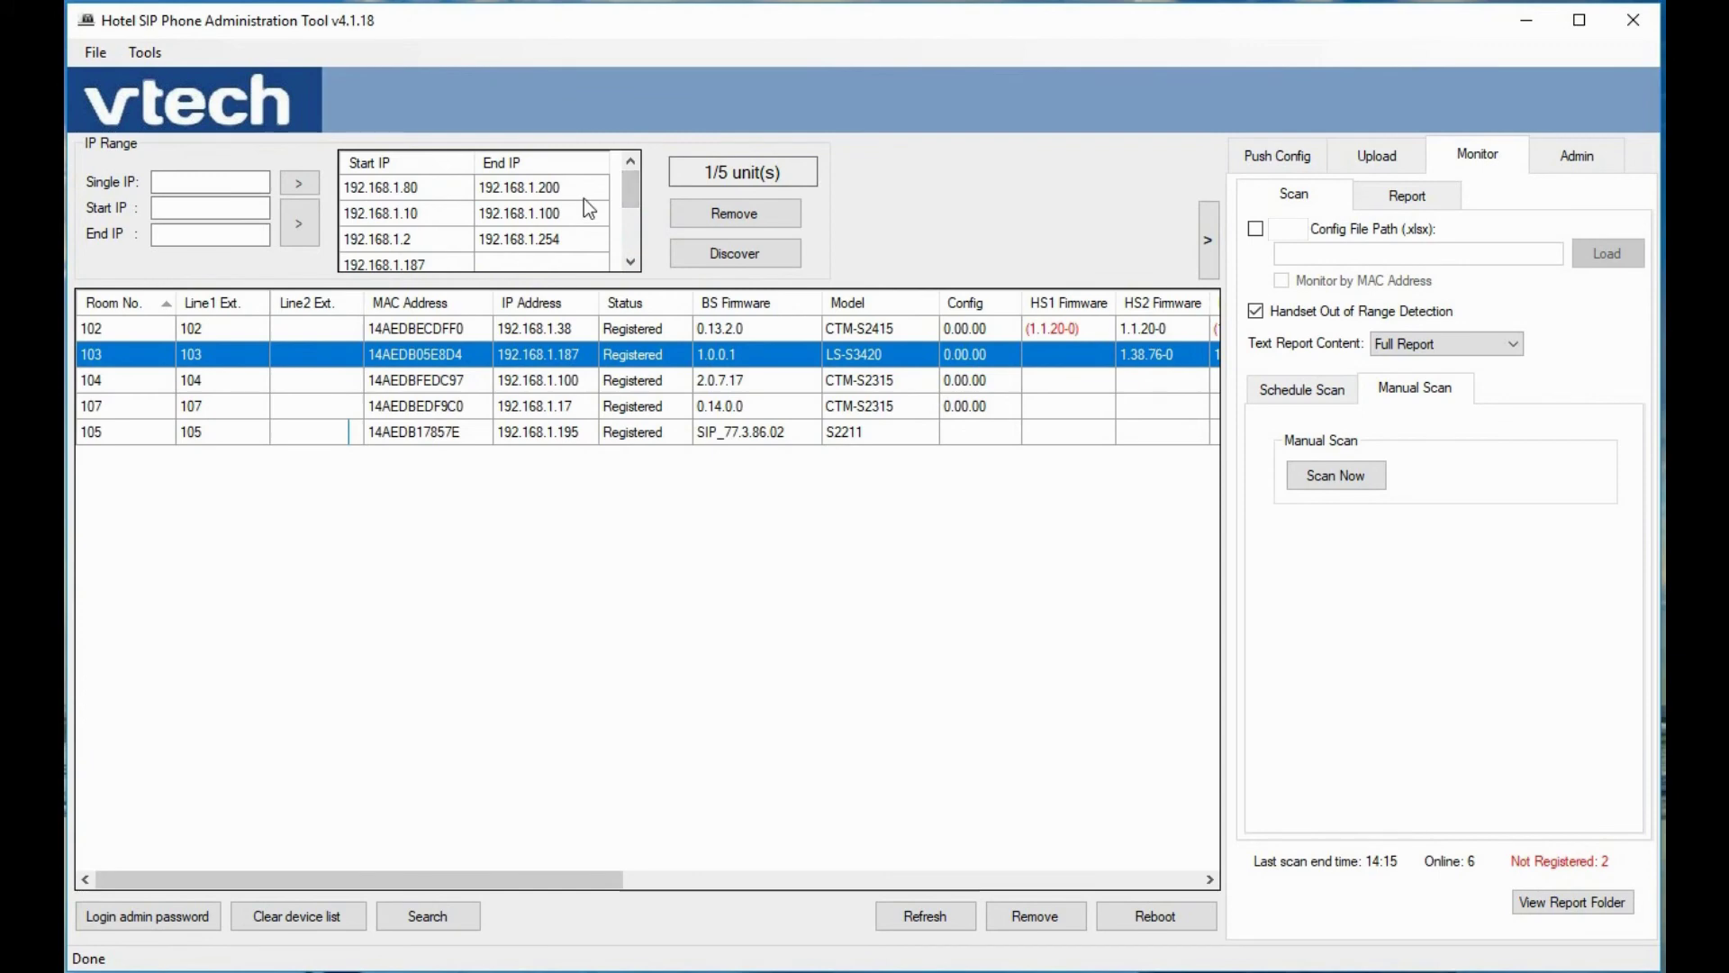
{"action": "left_click_drag", "start_coordinate": [629, 189], "coordinate": [630, 220]}
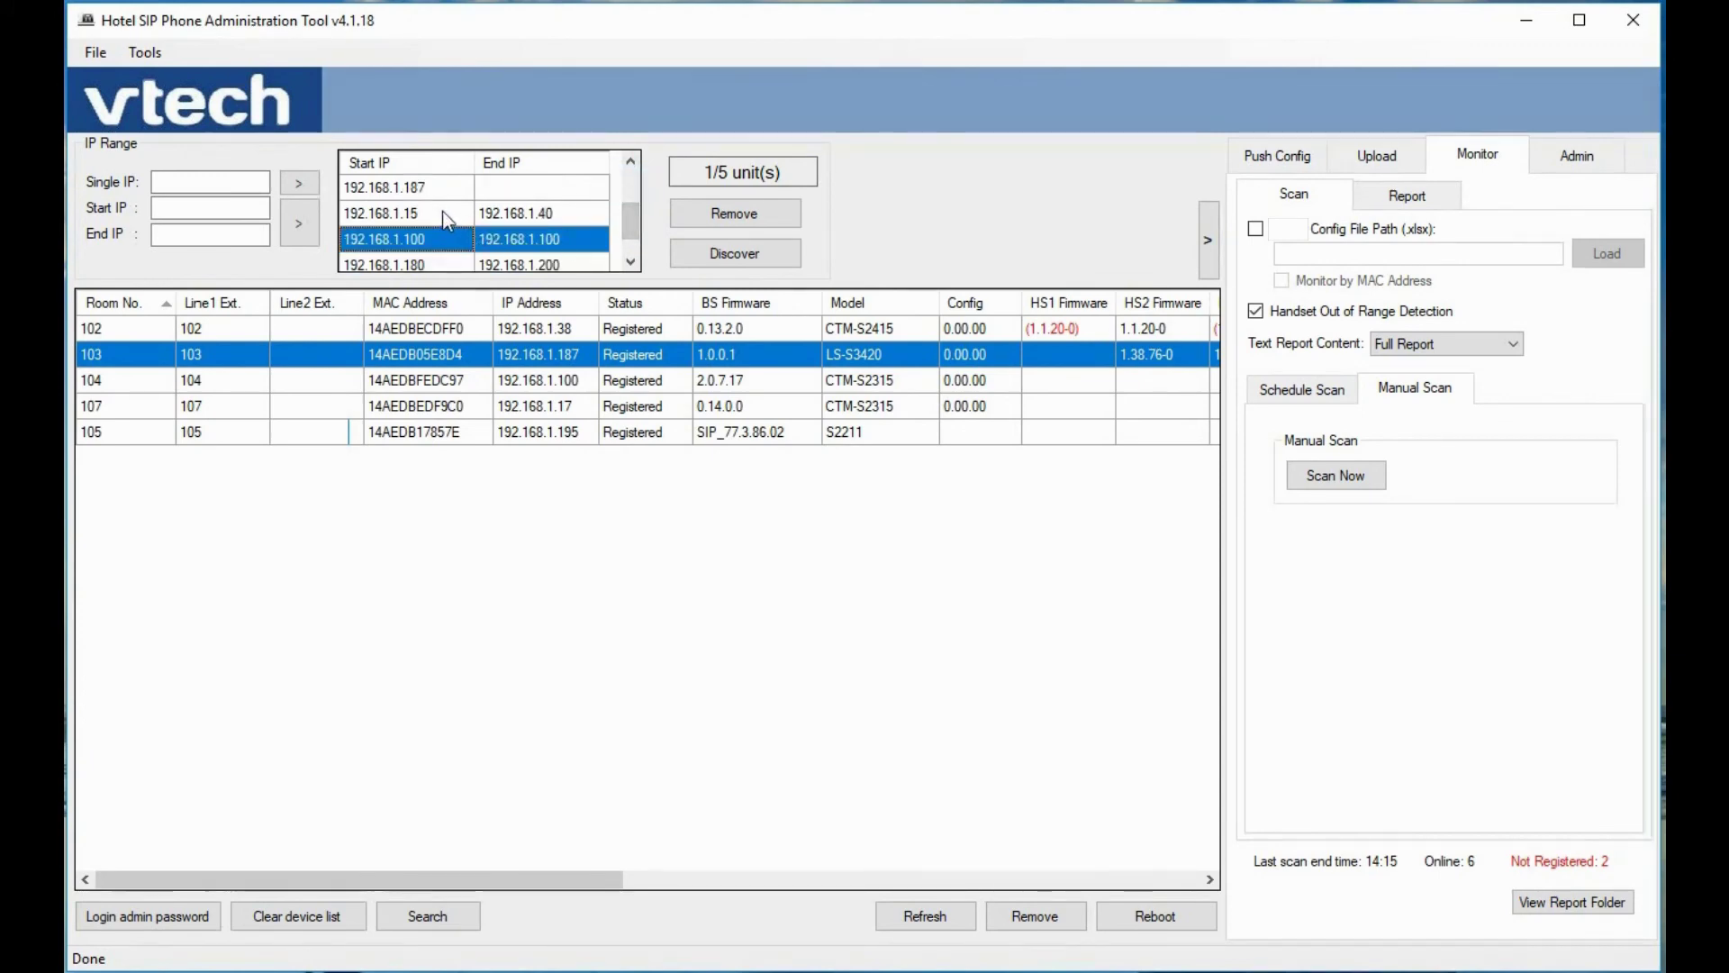
{"action": "left_click", "coordinate": [549, 215]}
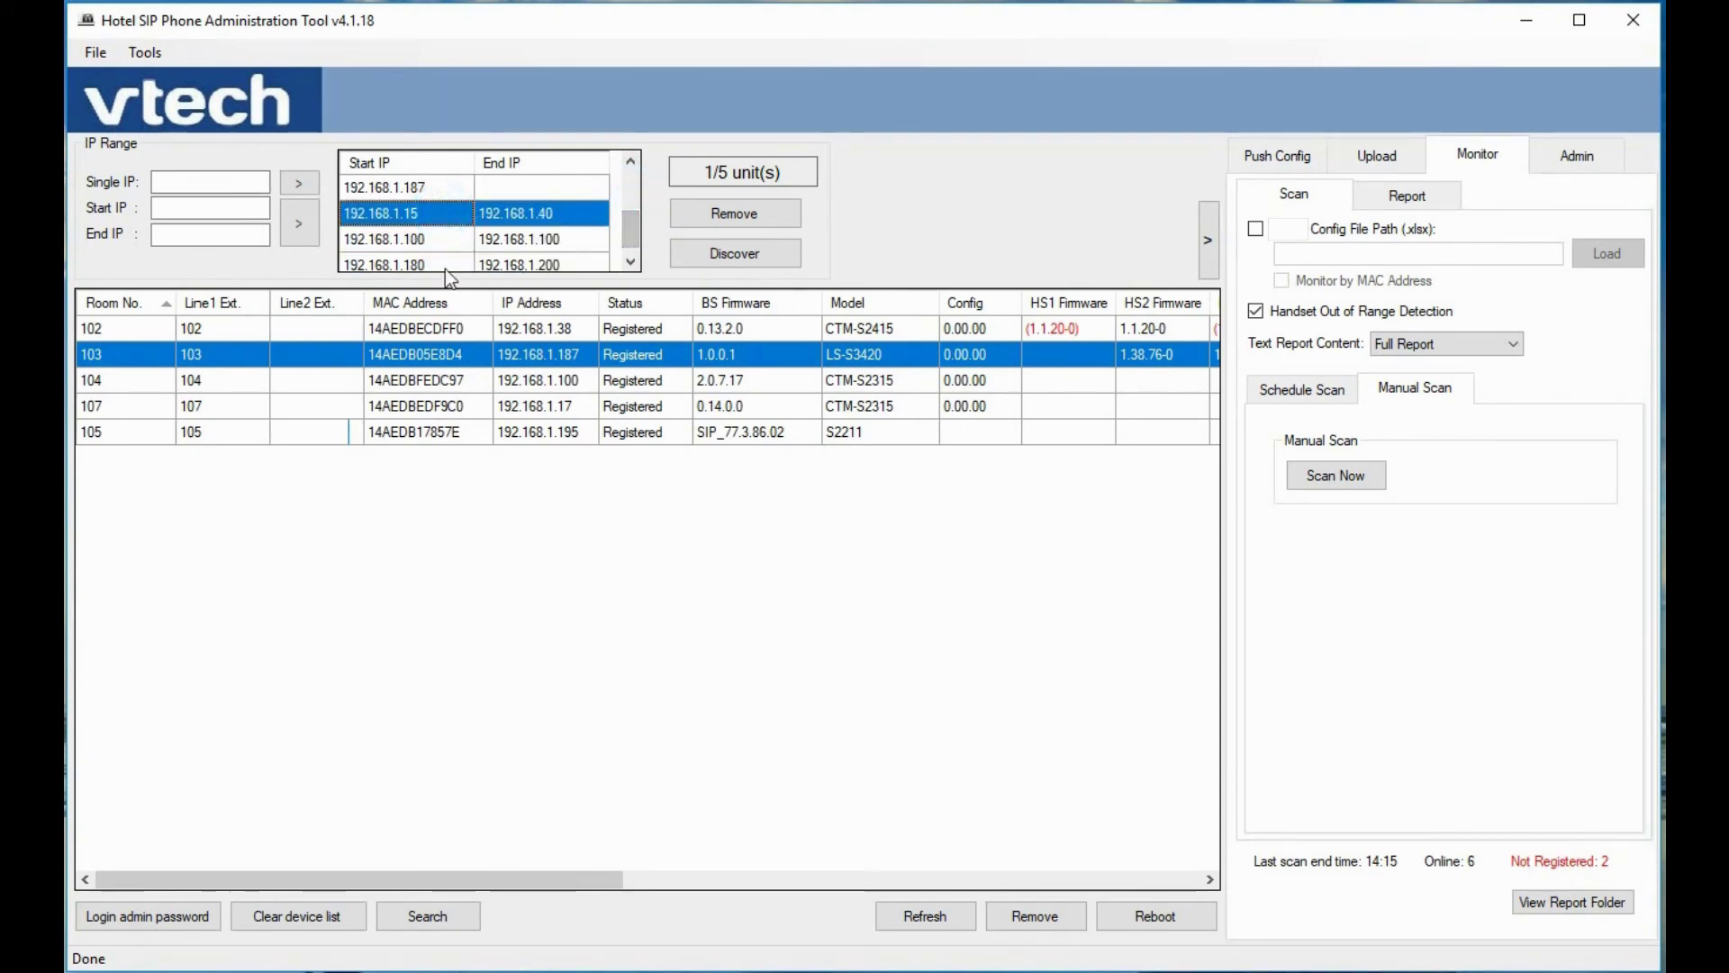
{"action": "left_click", "coordinate": [426, 264], "text": "shift"}
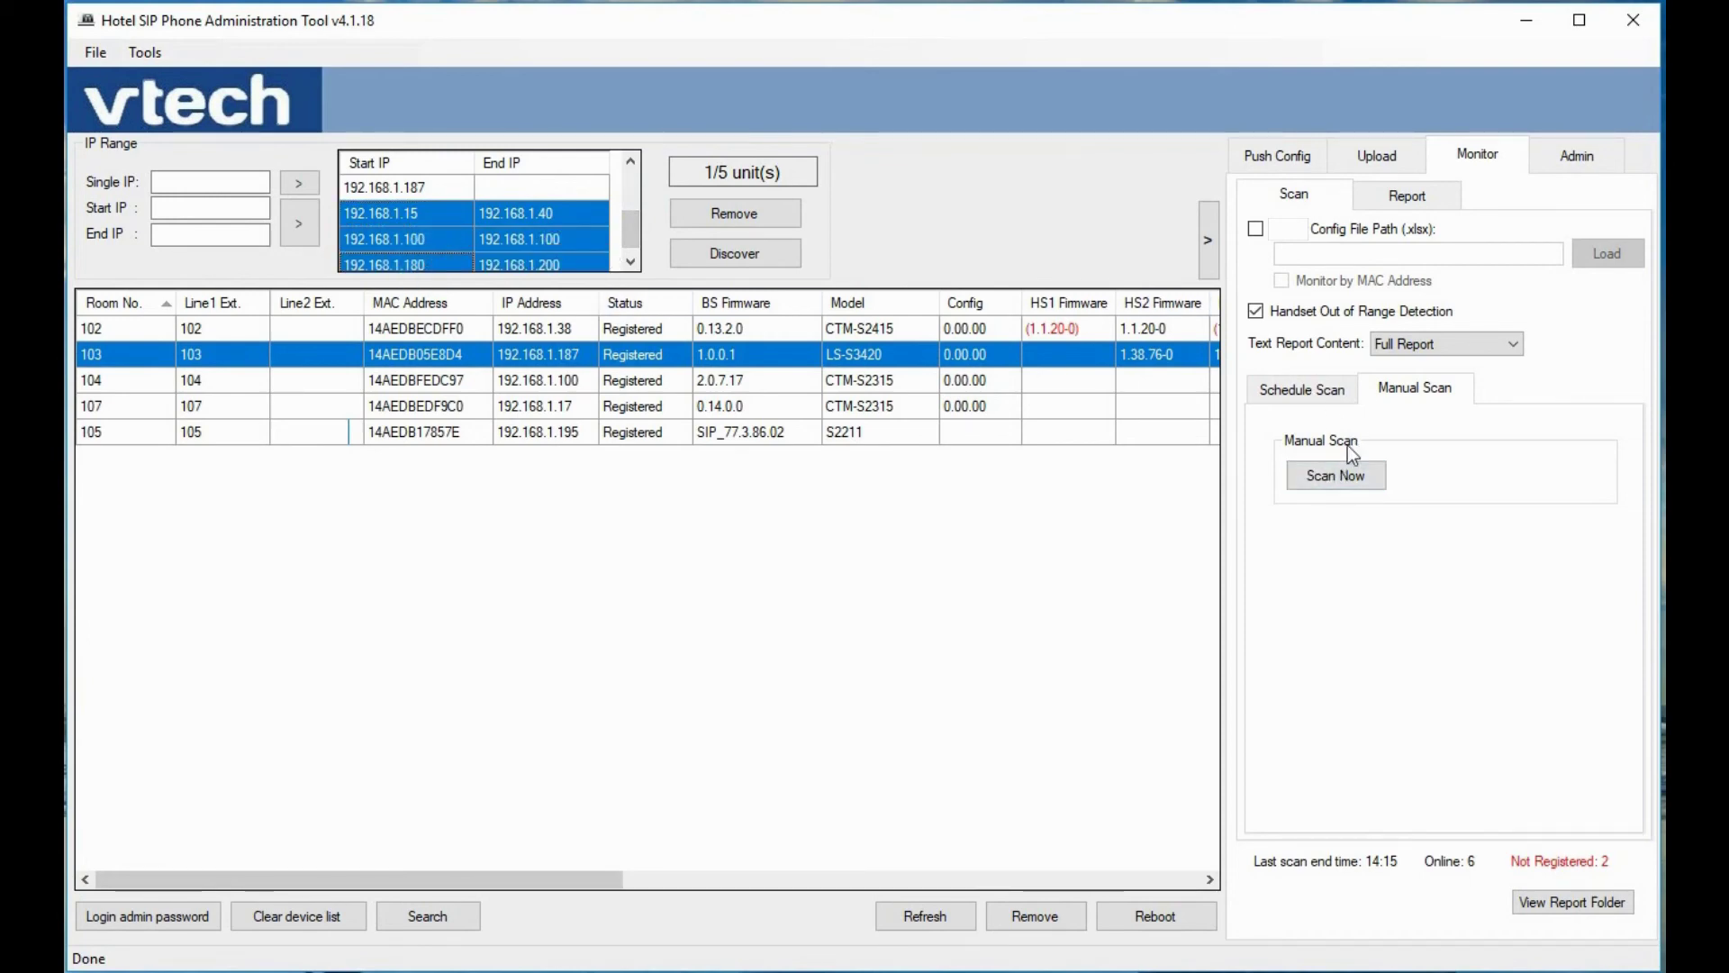
{"action": "left_click", "coordinate": [1255, 312]}
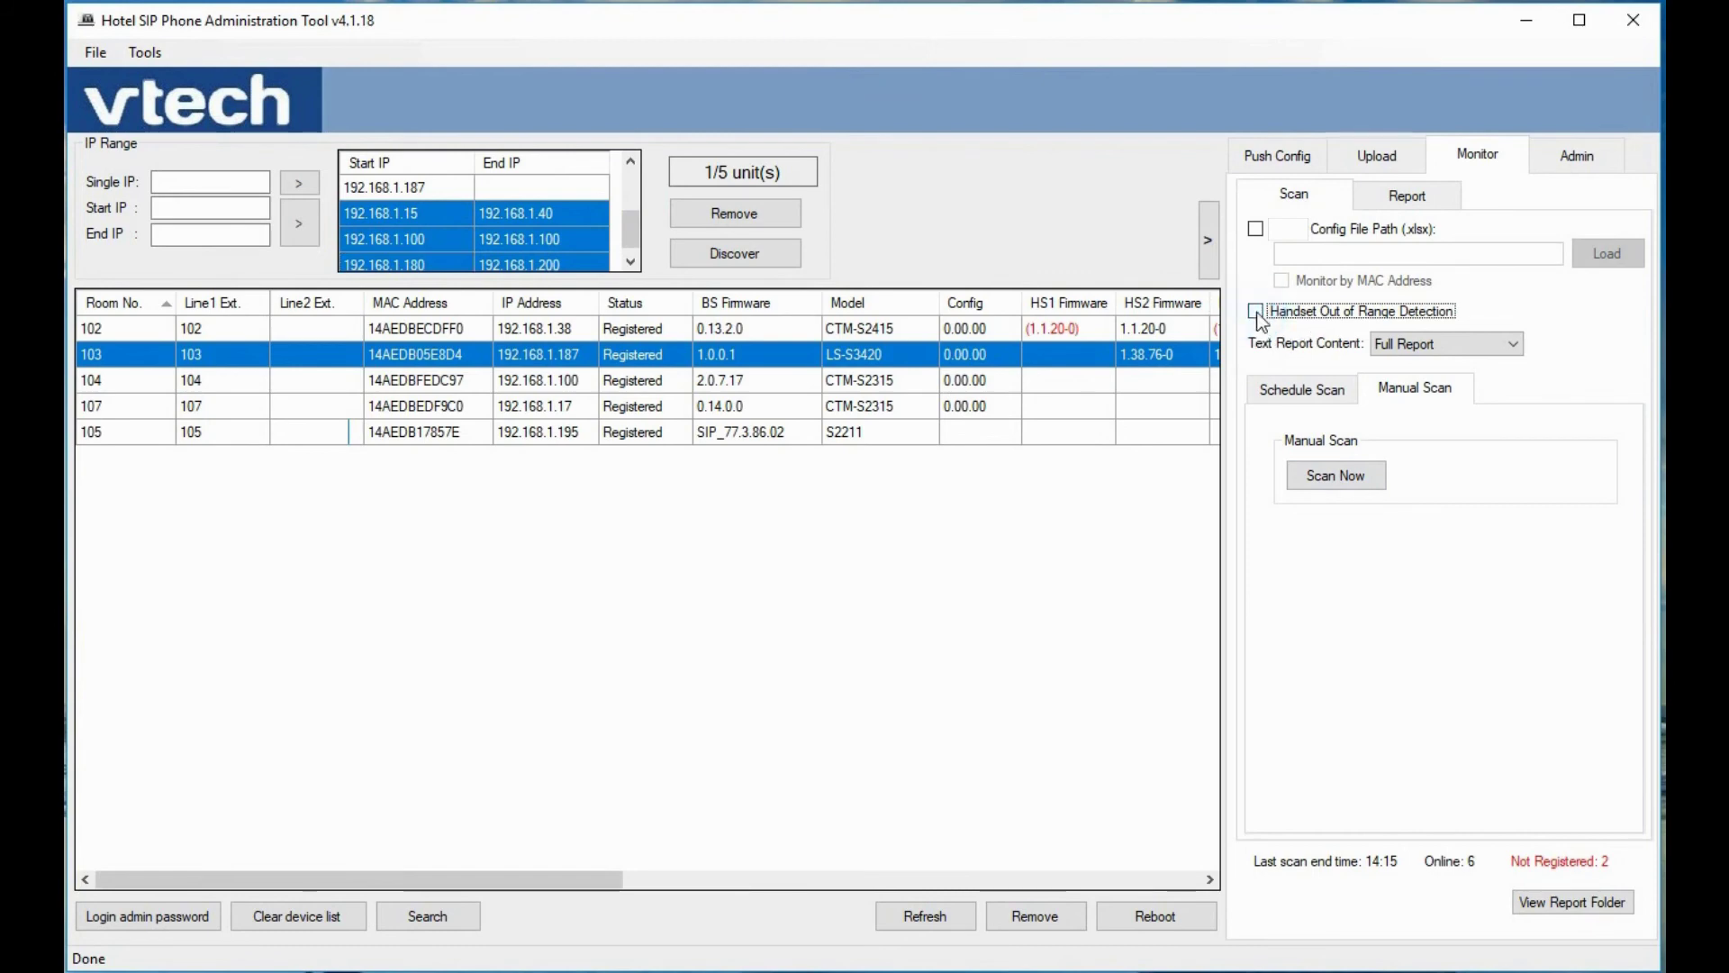
{"action": "left_click", "coordinate": [1355, 483]}
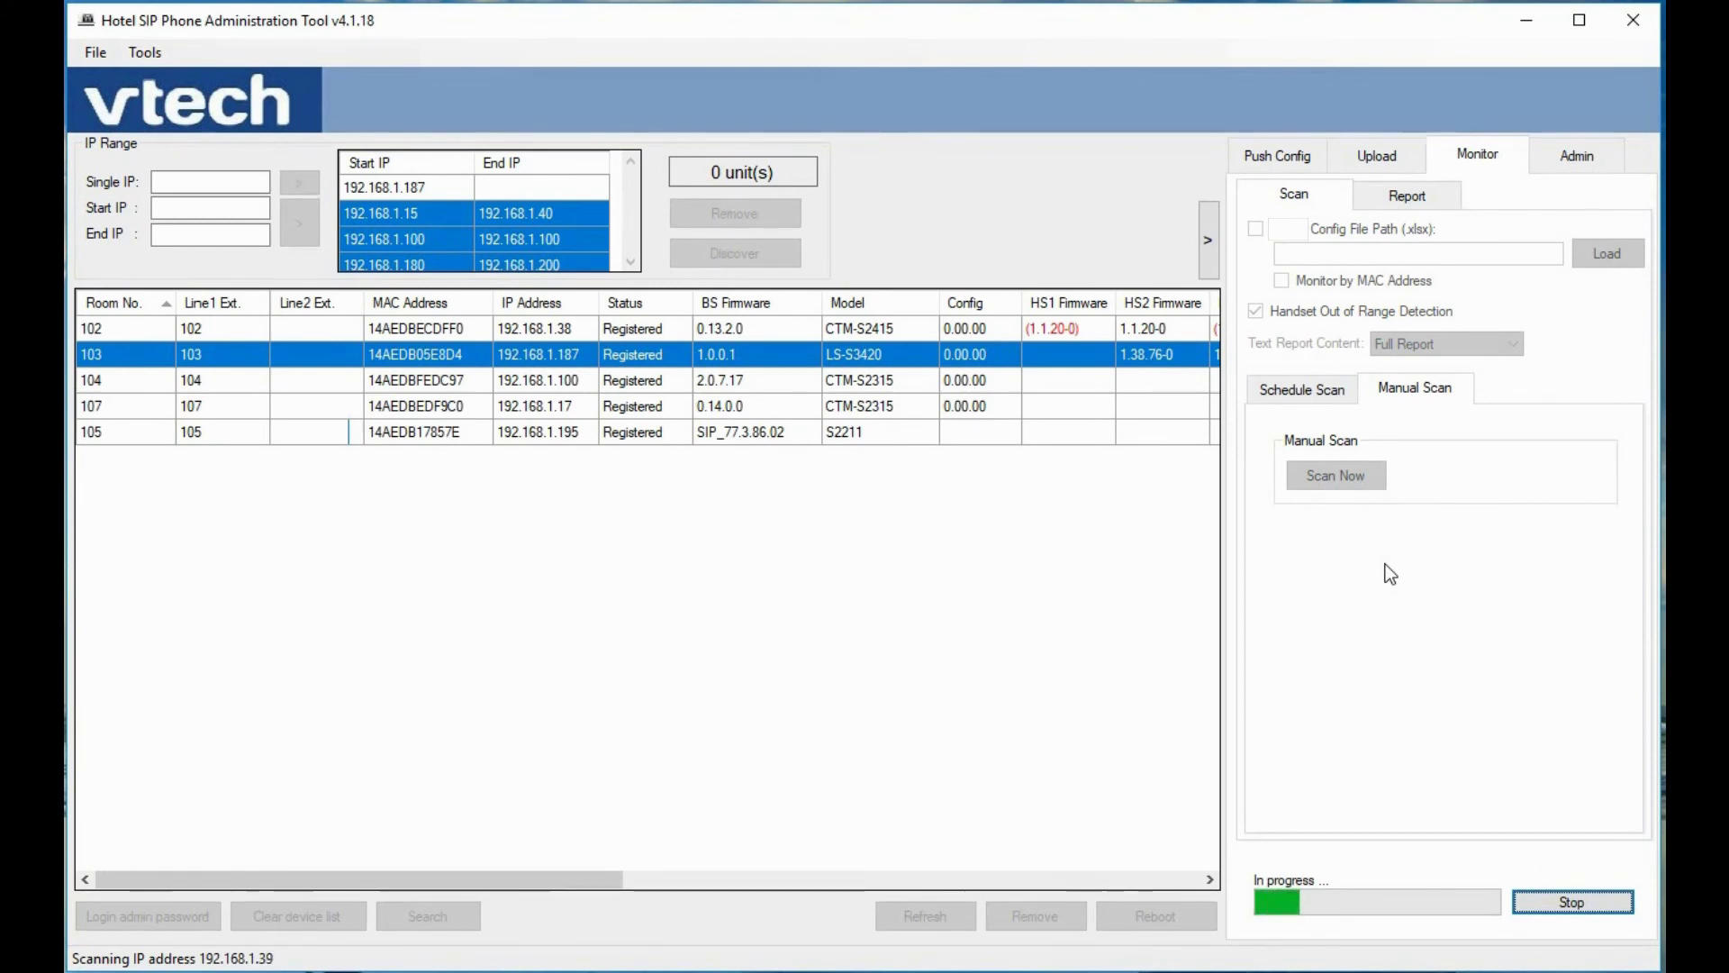
Review the report's handset details and IPEI, then show the Admin password change options.
{"action": "left_click_drag", "start_coordinate": [438, 880], "coordinate": [291, 887]}
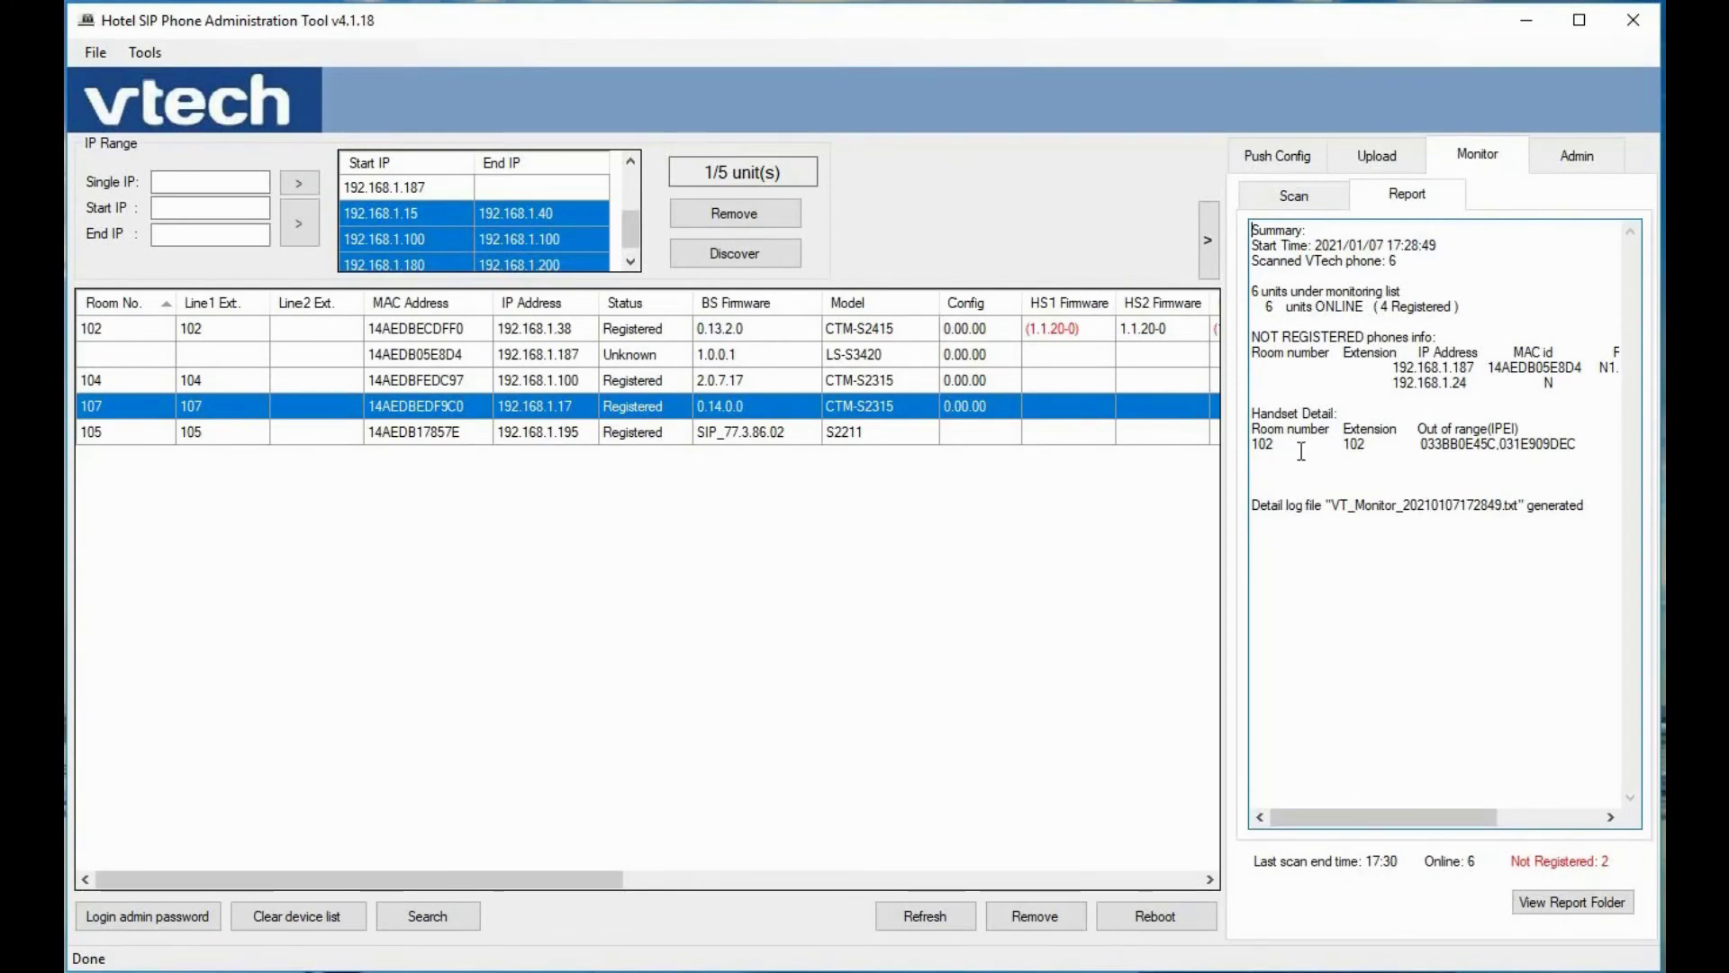
{"action": "left_click_drag", "start_coordinate": [1264, 441], "coordinate": [1385, 439]}
{"action": "left_click", "coordinate": [1405, 442]}
{"action": "left_click", "coordinate": [1446, 441]}
{"action": "left_click_drag", "start_coordinate": [1493, 443], "coordinate": [1453, 442]}
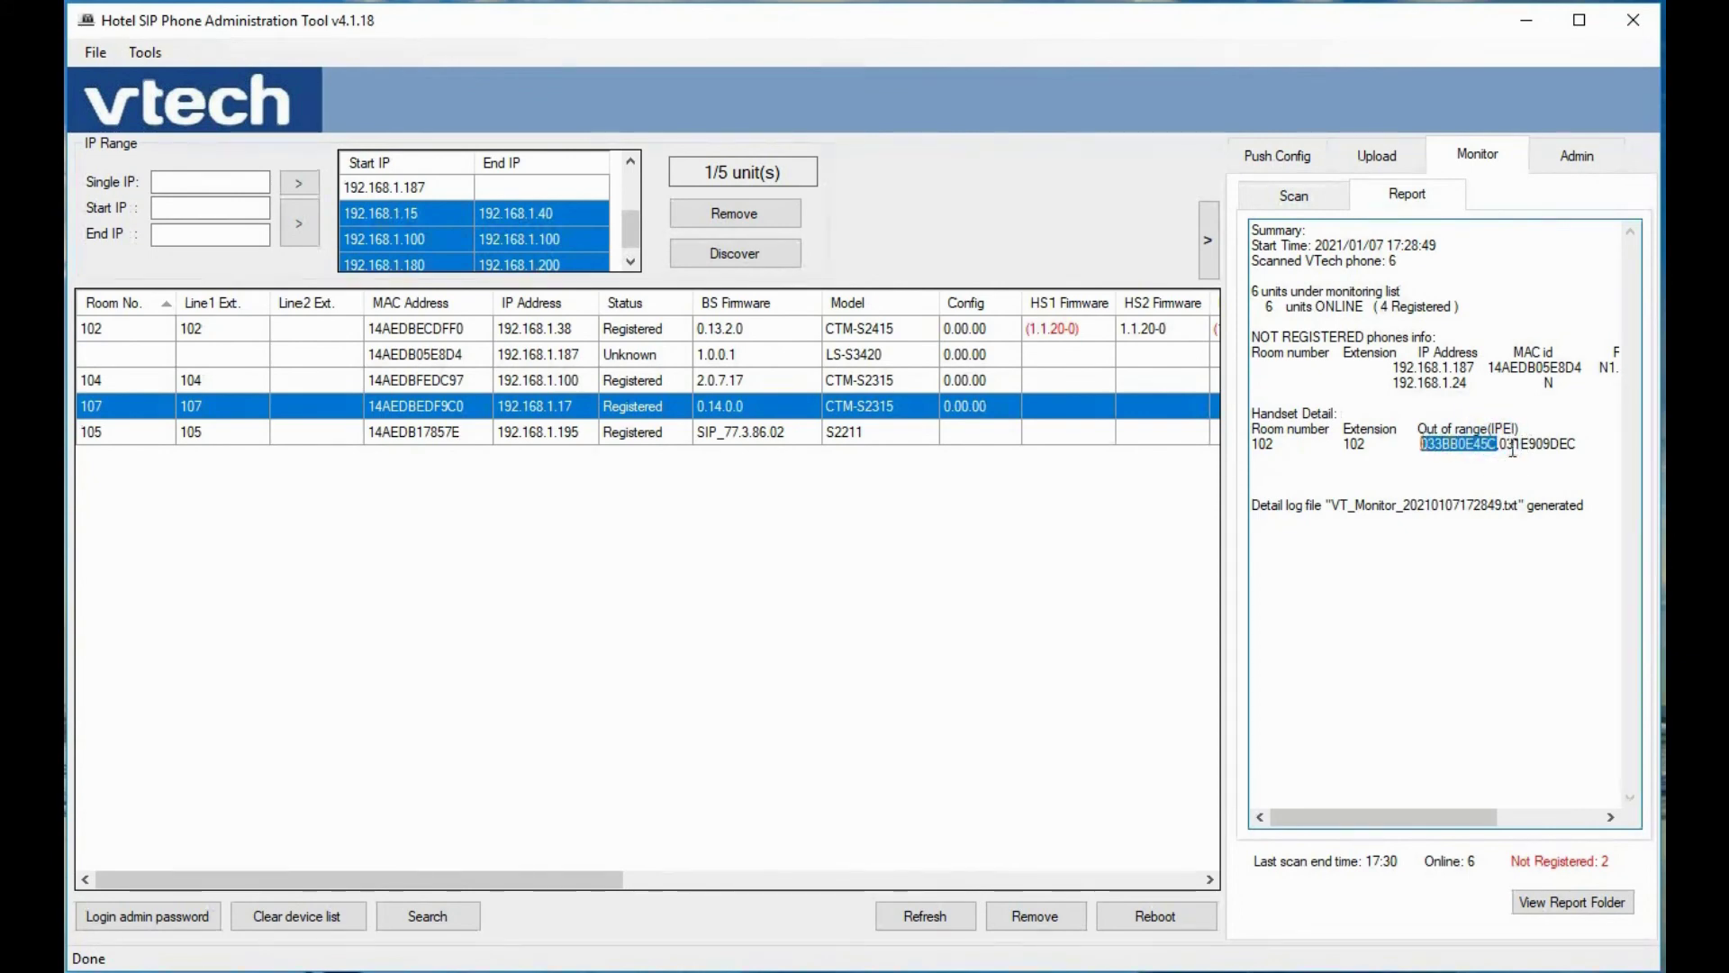
{"action": "left_click", "coordinate": [1498, 440]}
{"action": "left_click_drag", "start_coordinate": [1499, 440], "coordinate": [1252, 443]}
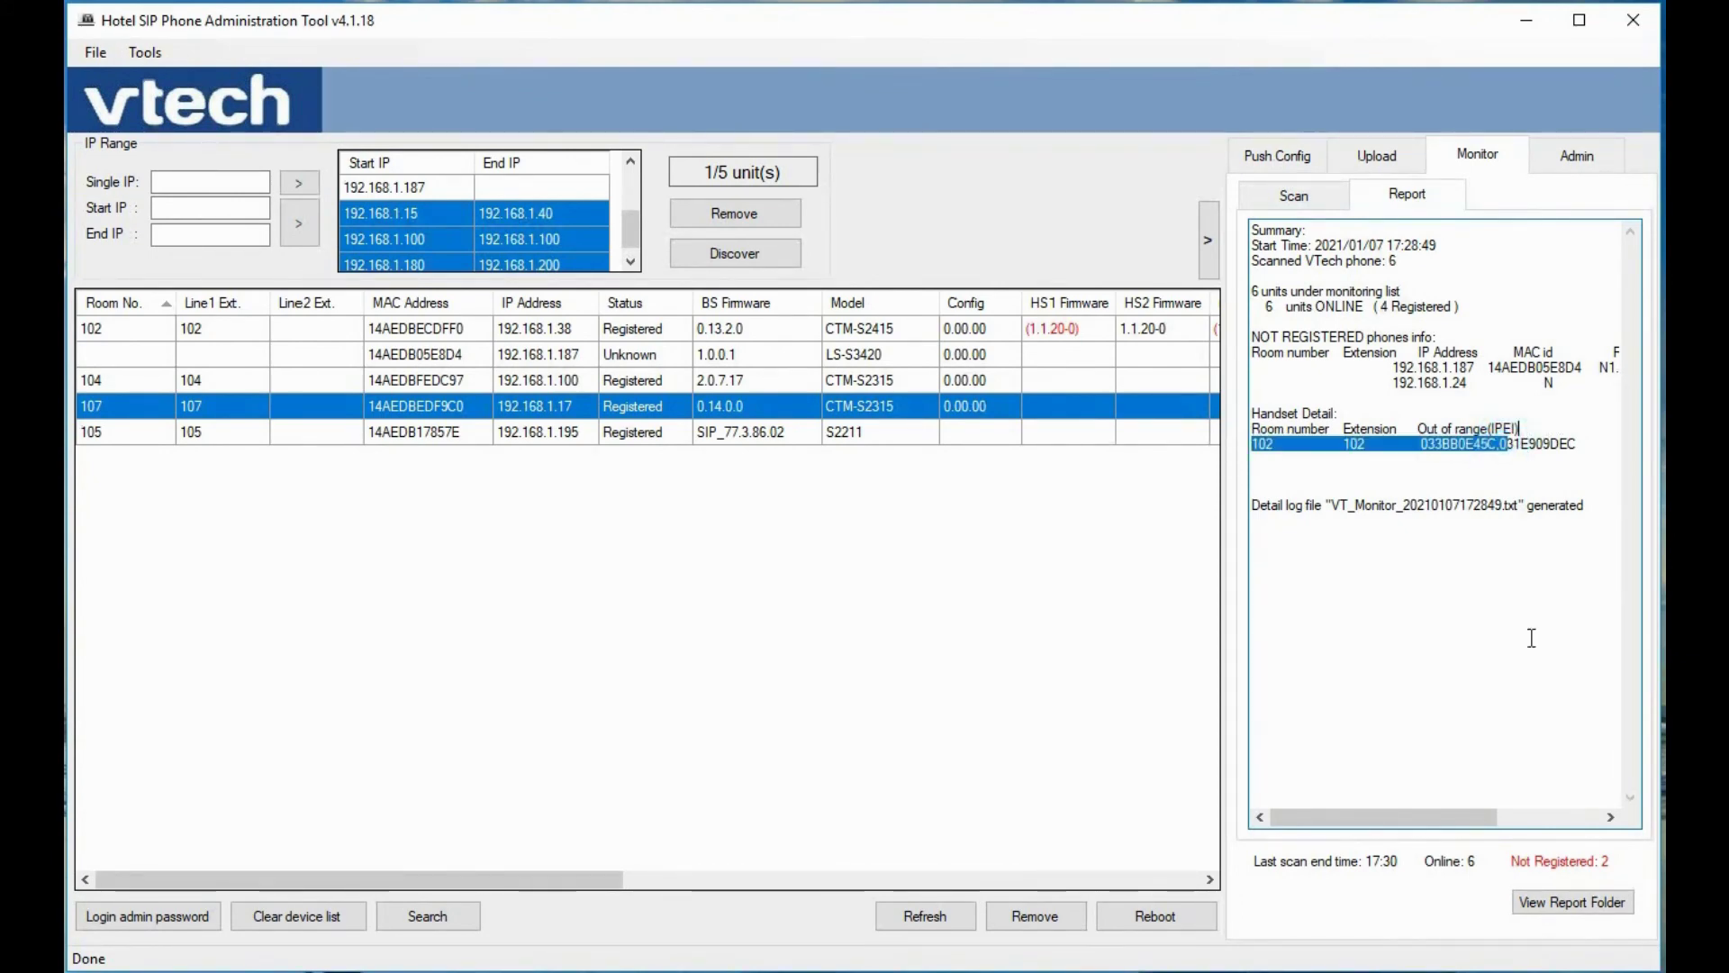
{"action": "left_click_drag", "start_coordinate": [1382, 819], "coordinate": [1306, 818]}
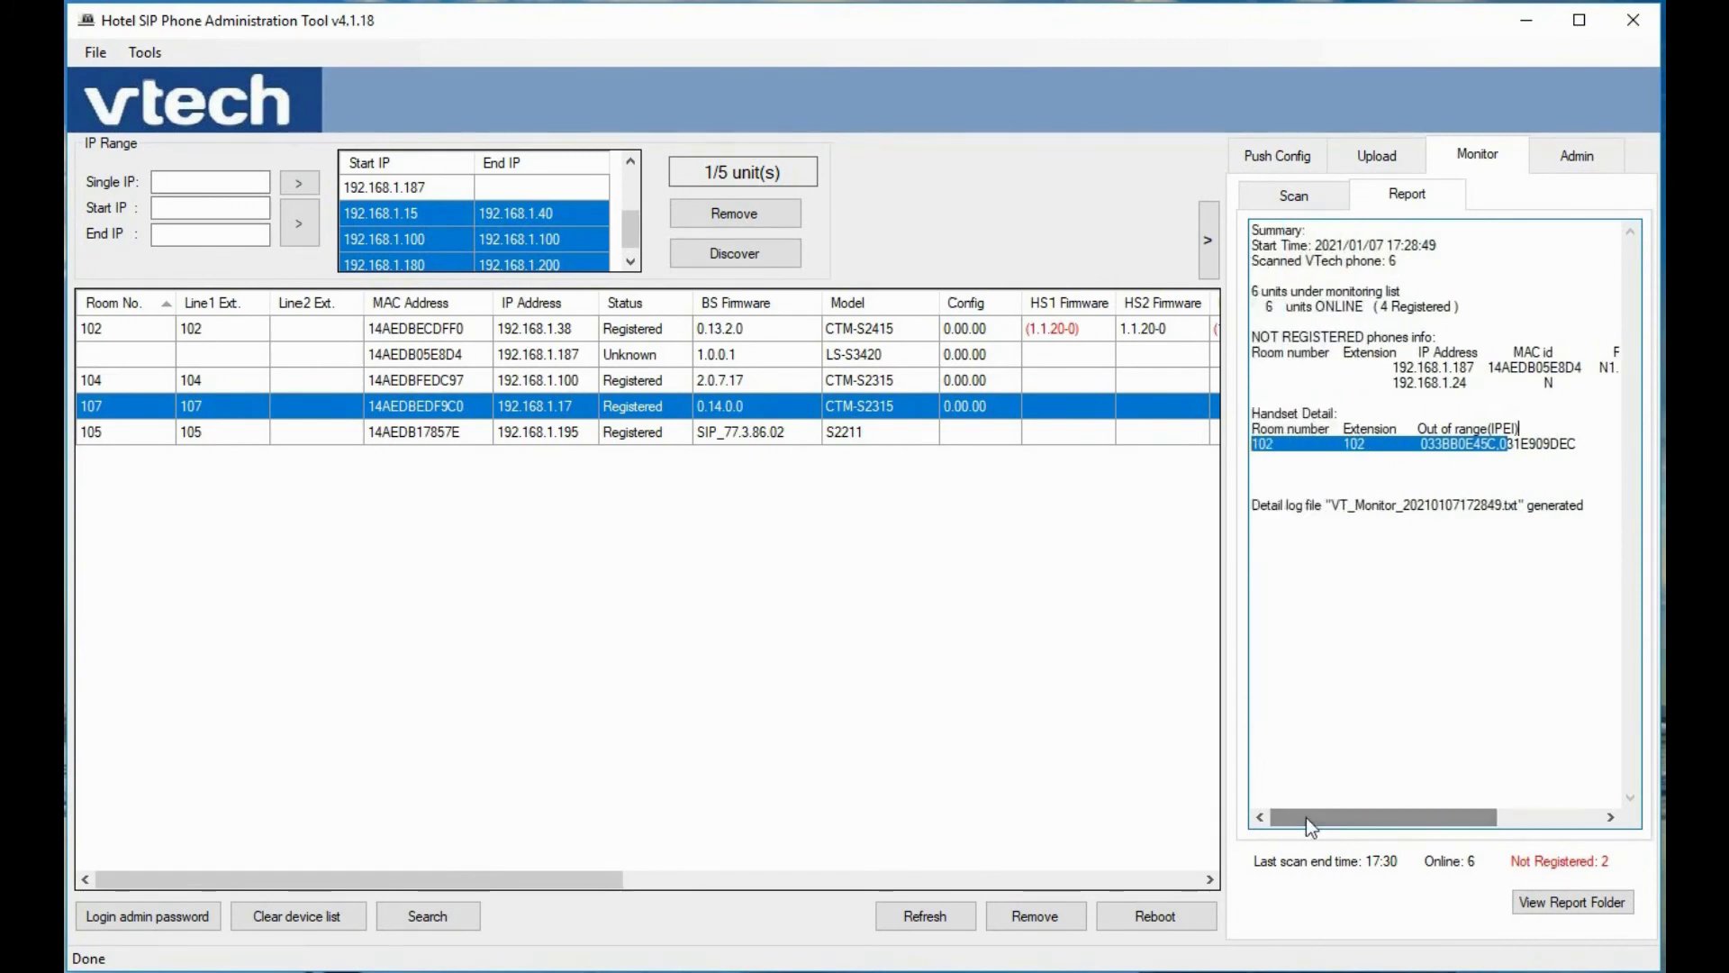
{"action": "left_click", "coordinate": [1301, 205]}
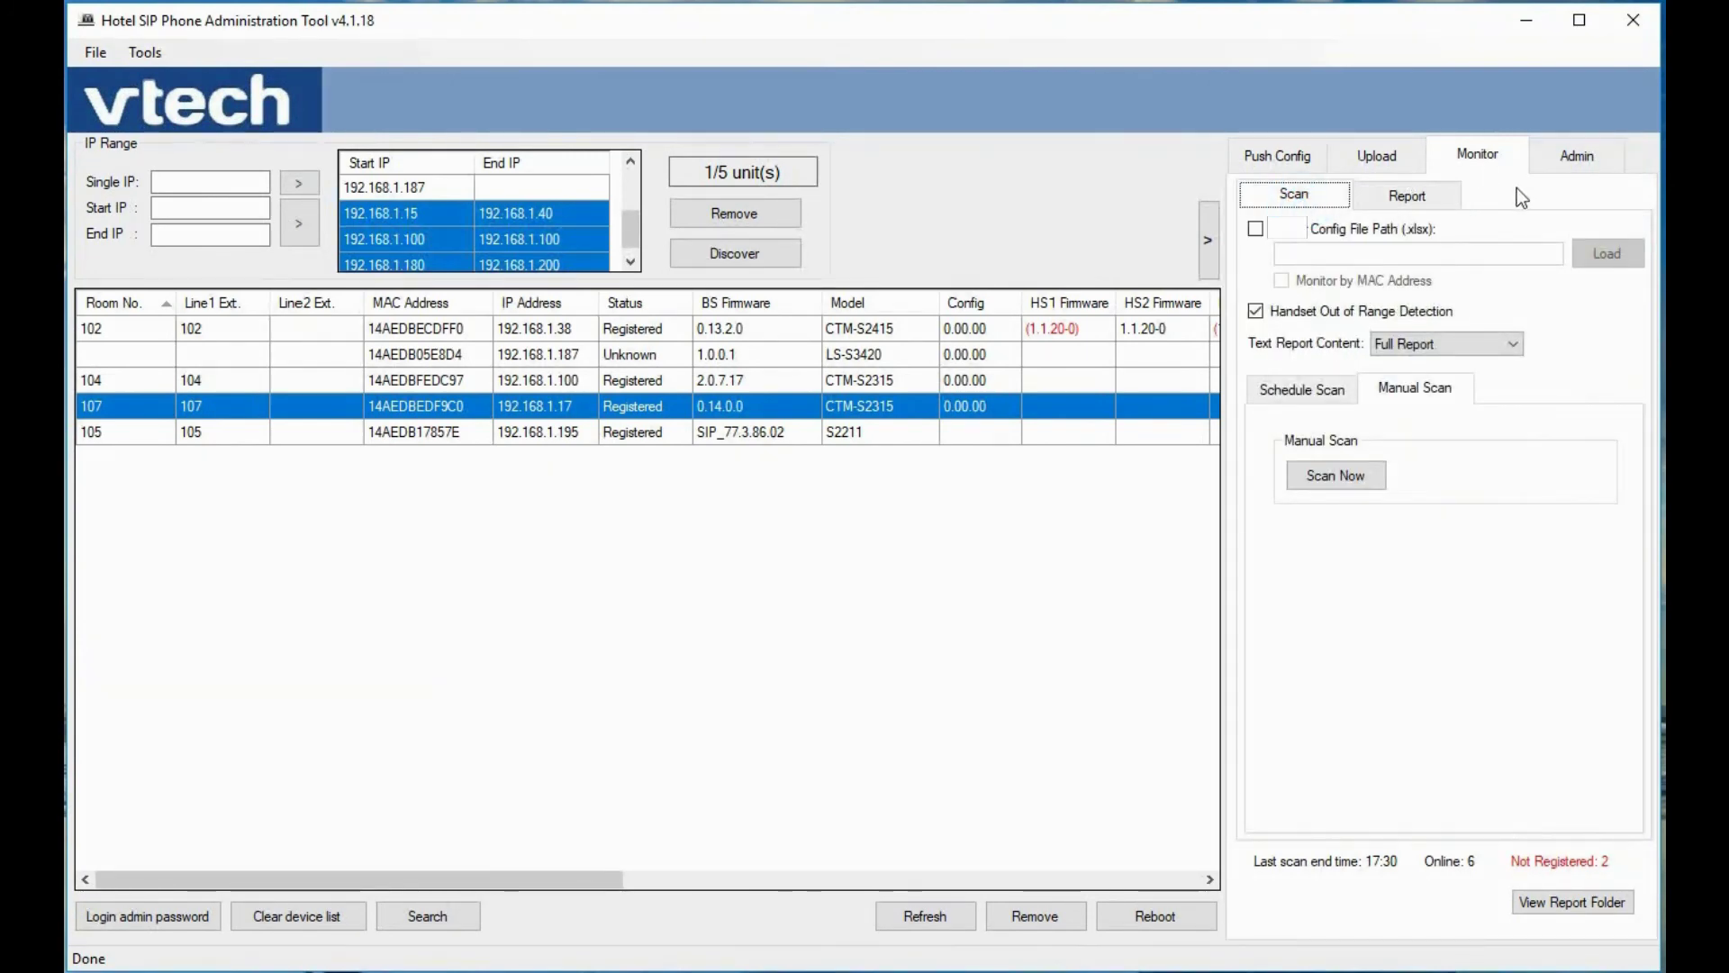
{"action": "left_click", "coordinate": [1544, 155]}
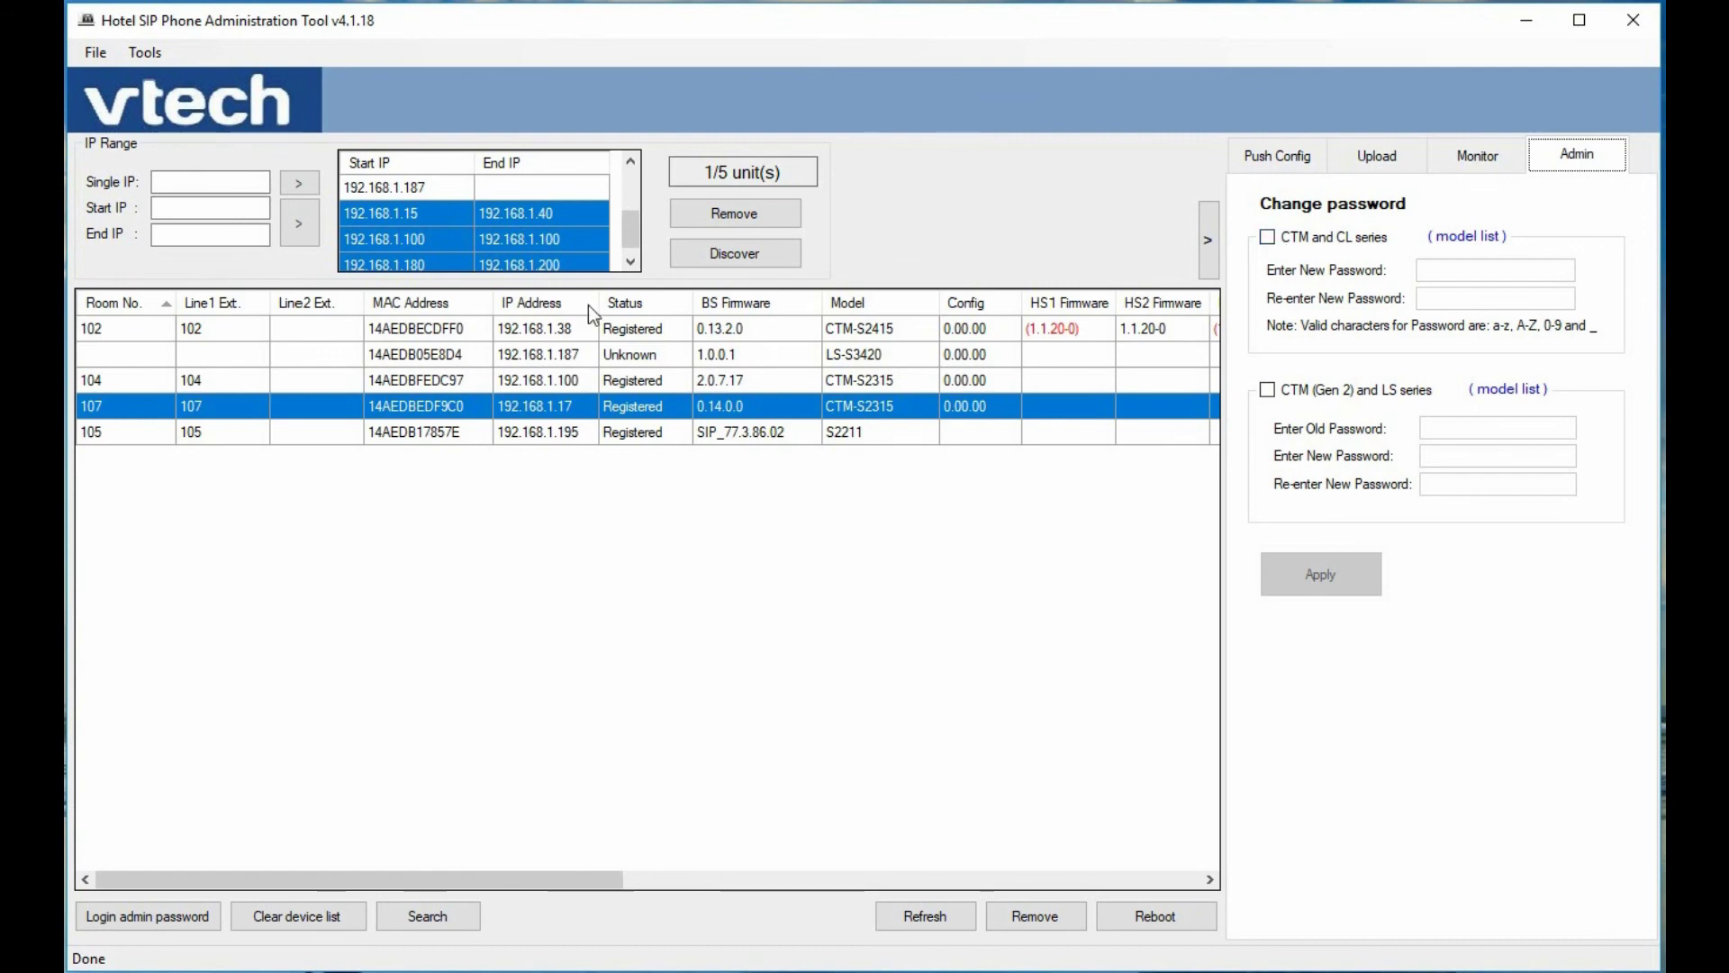
Select all five devices, then enable and disable the CTM/CL and CTM (Gen 2)/LS password-change options.
{"action": "left_click", "coordinate": [258, 333]}
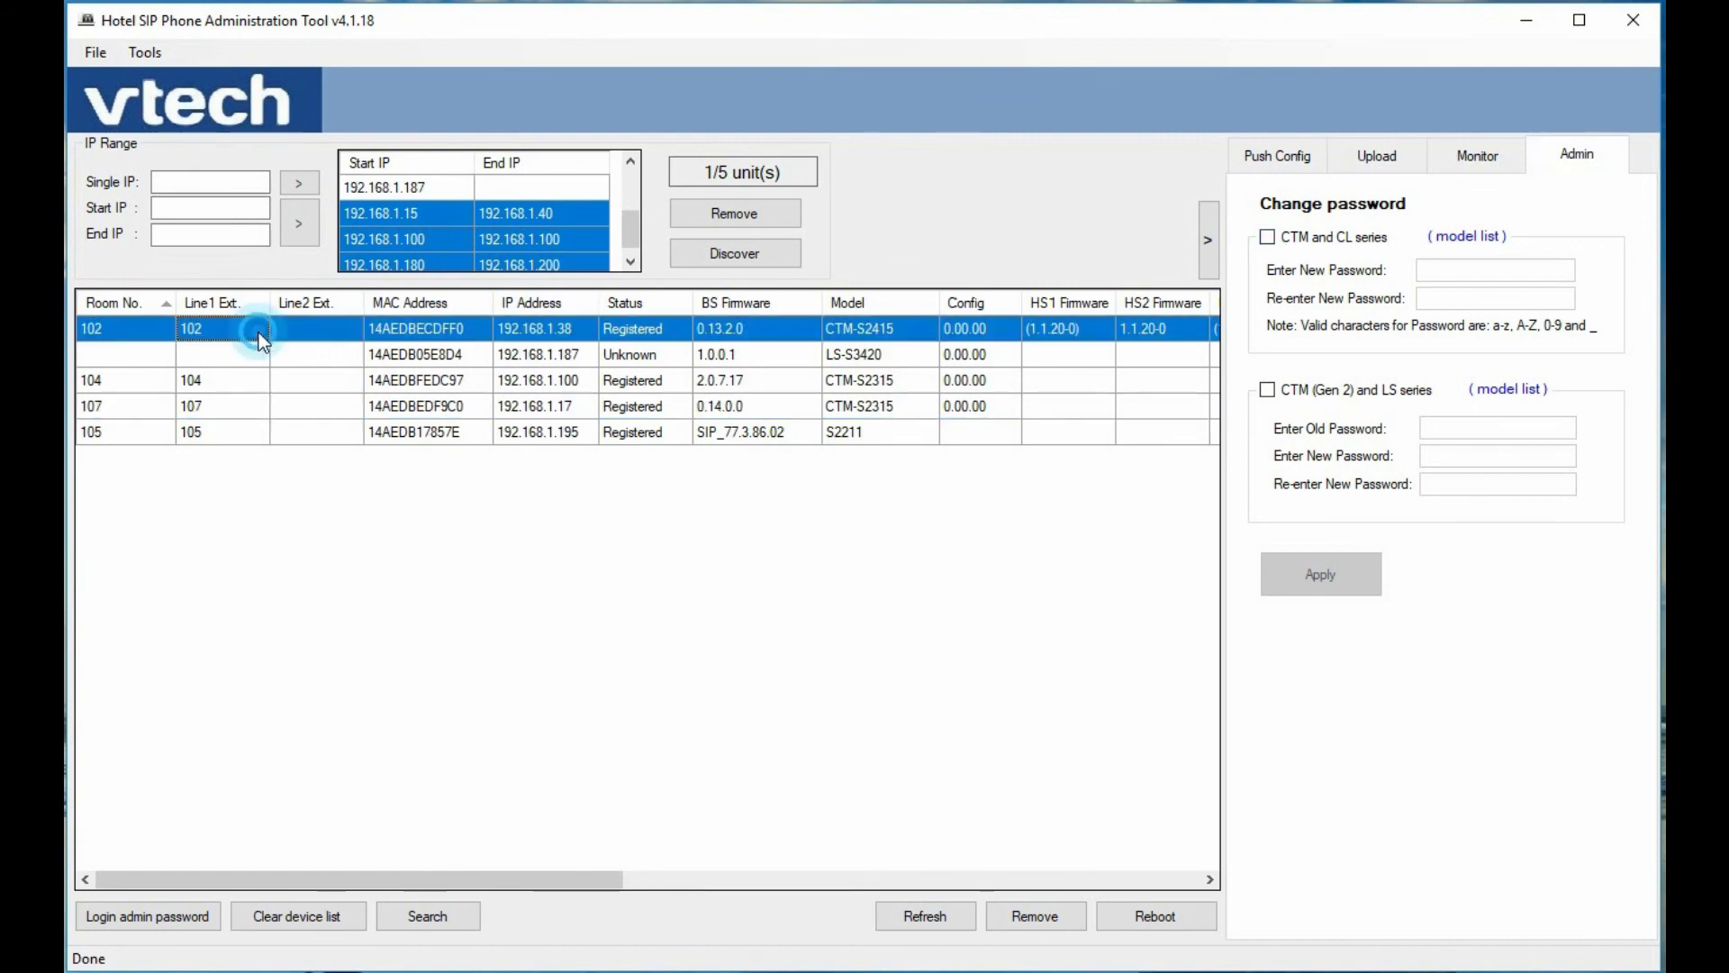
{"action": "left_click", "coordinate": [339, 431], "text": "shift"}
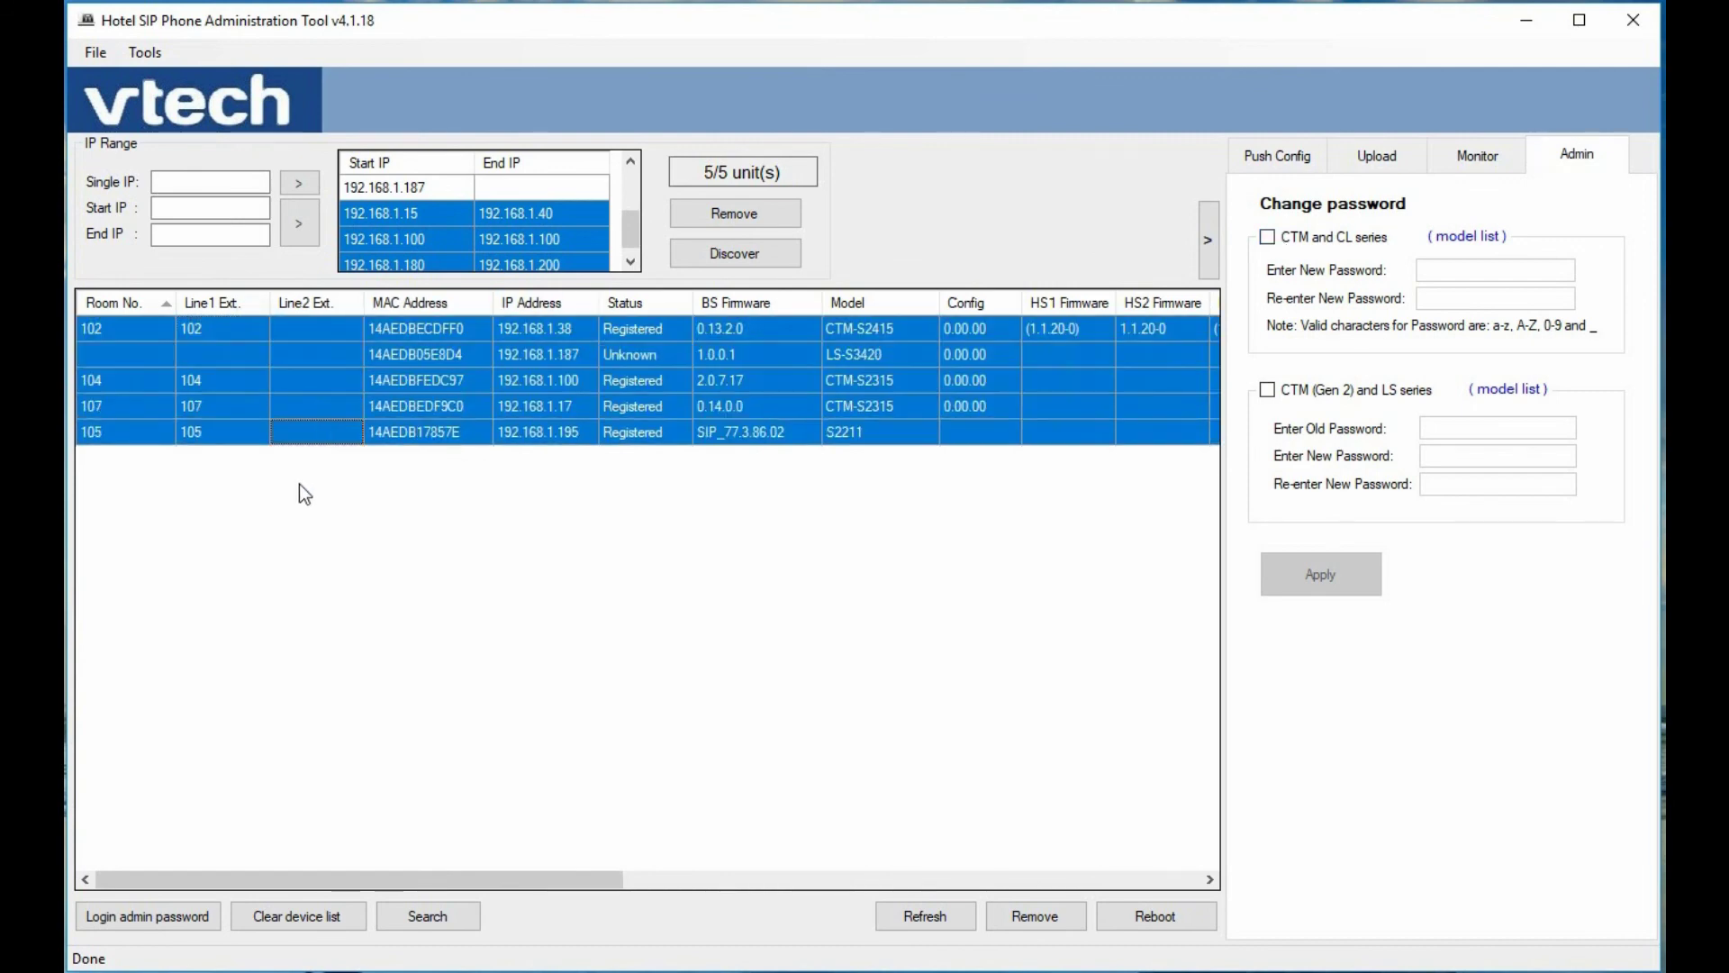
{"action": "left_click", "coordinate": [1268, 237]}
{"action": "left_click", "coordinate": [1268, 390]}
{"action": "left_click", "coordinate": [1444, 268]}
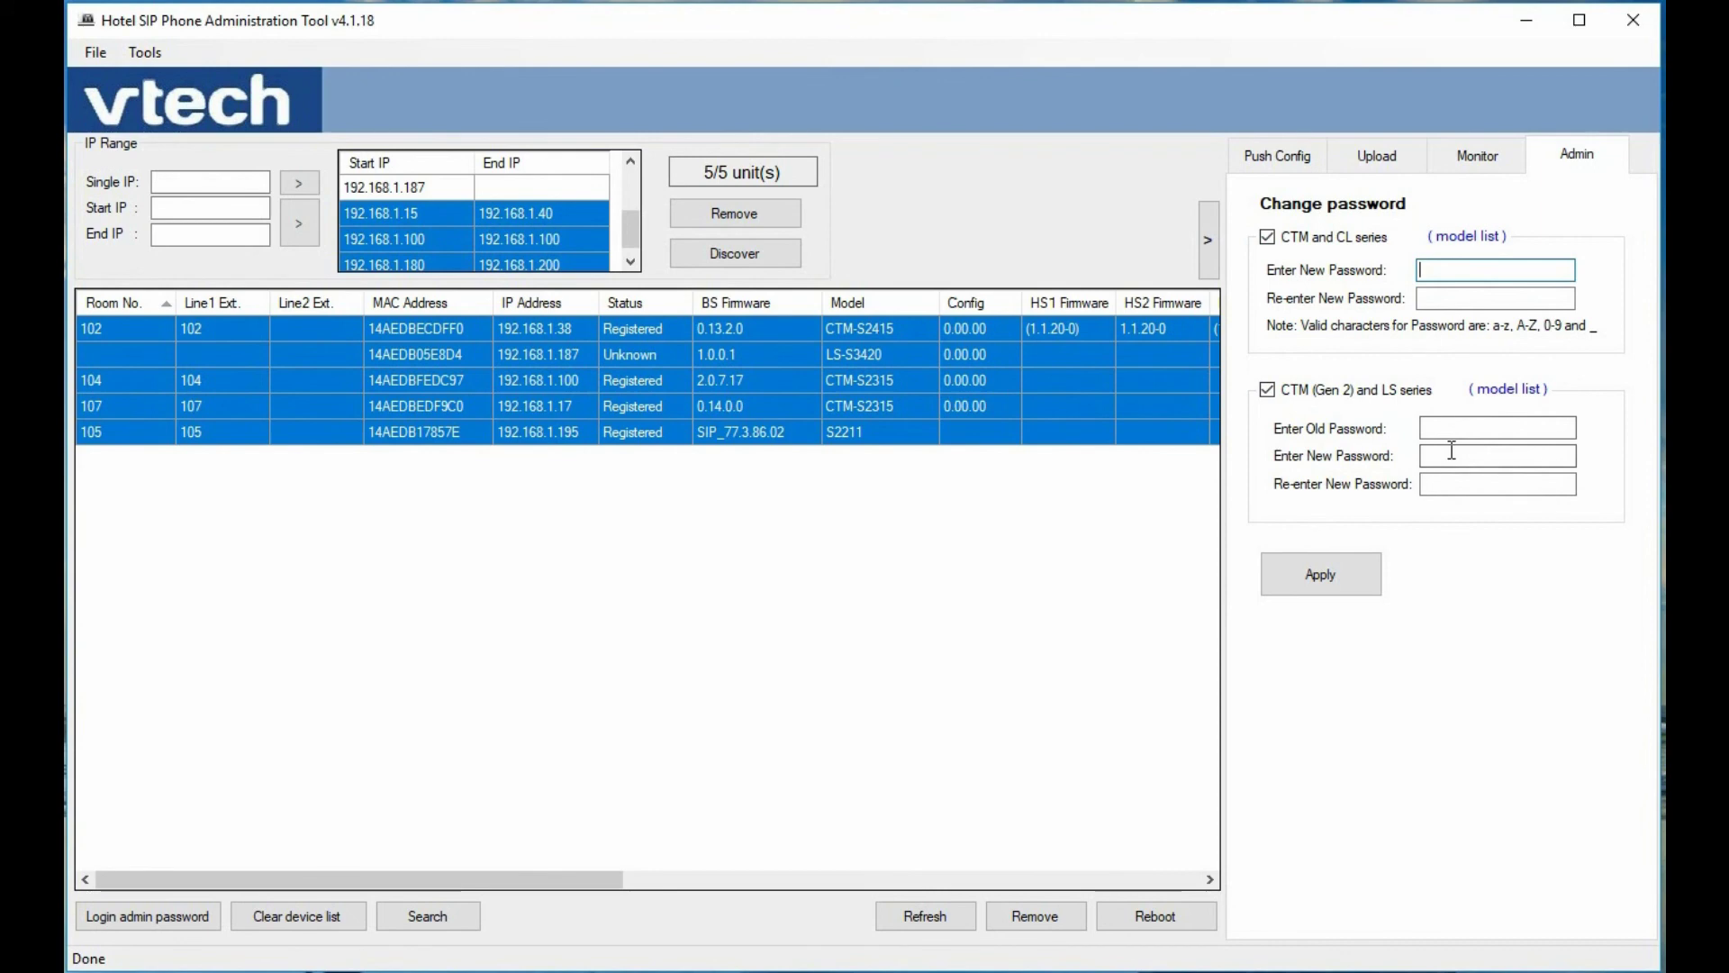
{"action": "left_click", "coordinate": [1269, 390]}
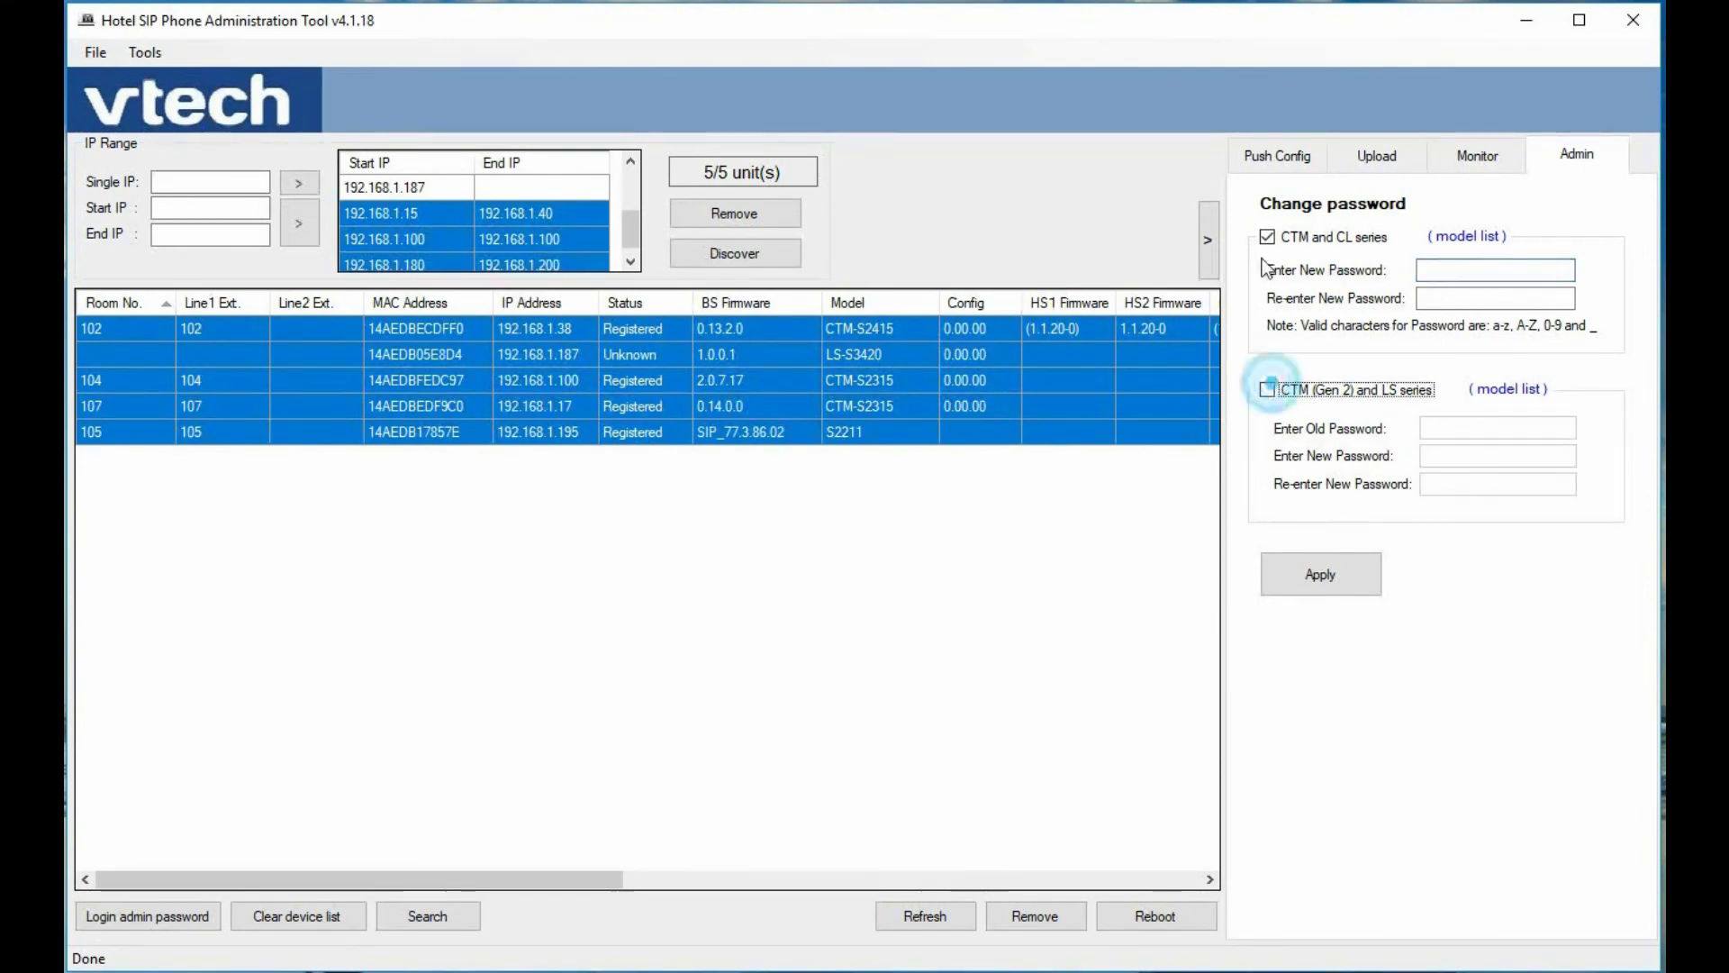
{"action": "left_click", "coordinate": [1268, 237]}
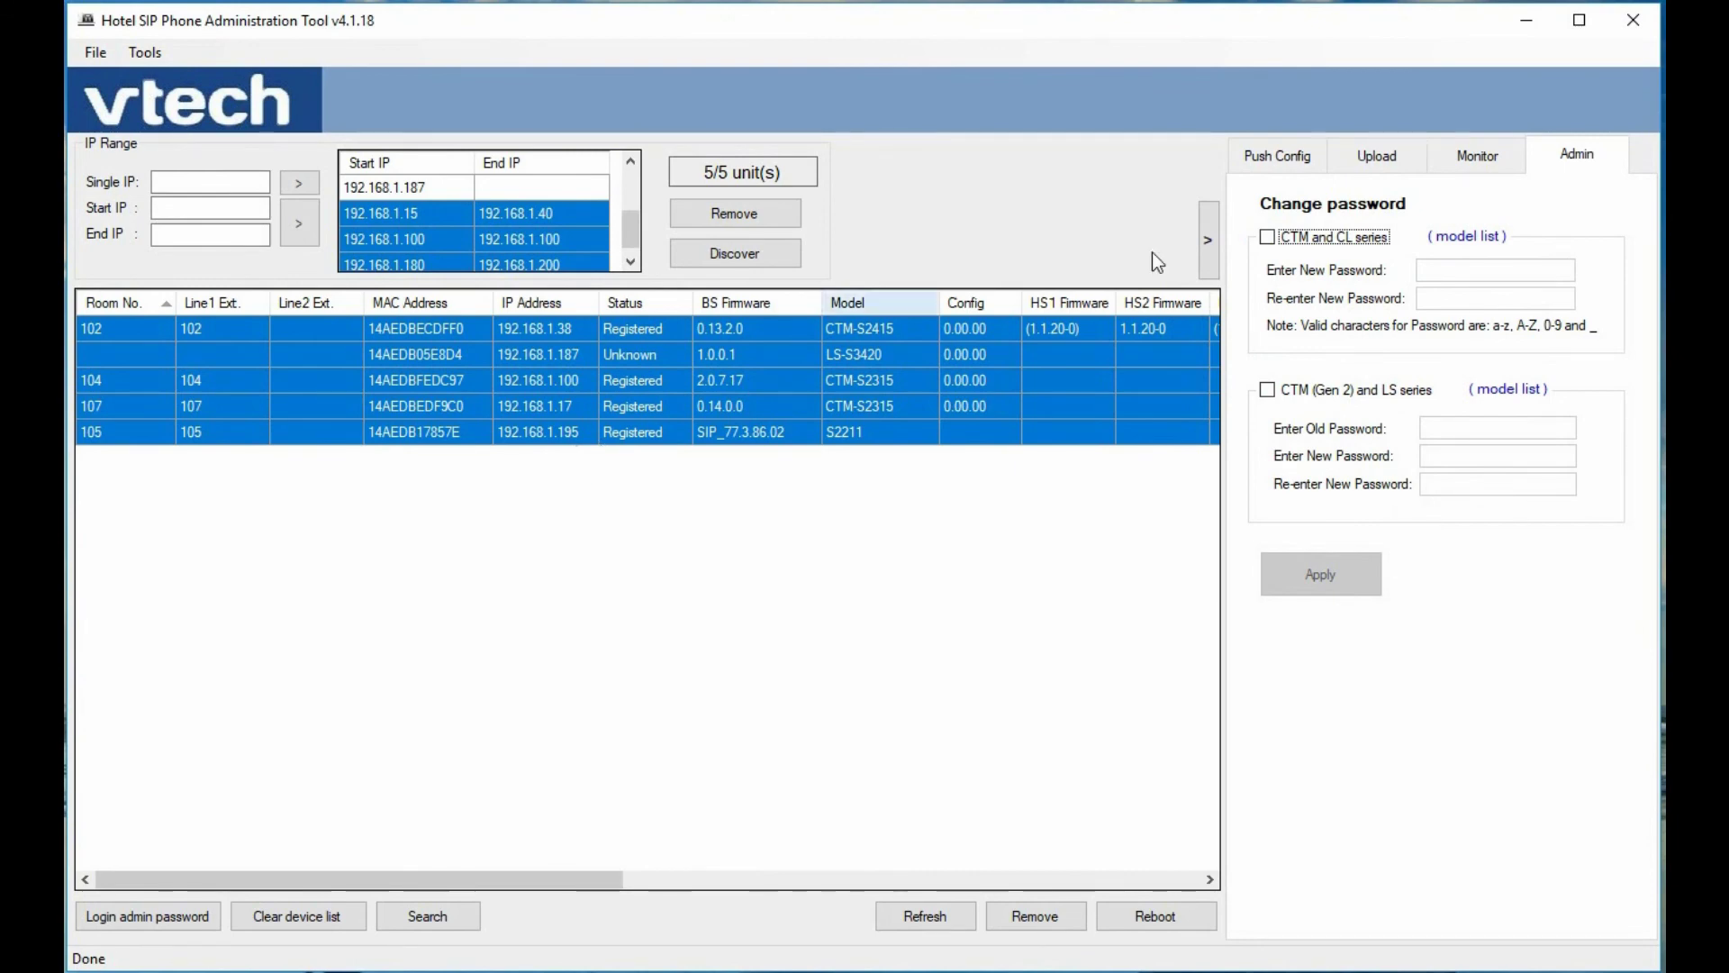
On the config push page, select only the 192.168.1.187 device and refresh the device list.
{"action": "left_click", "coordinate": [1294, 158]}
{"action": "left_click", "coordinate": [549, 349]}
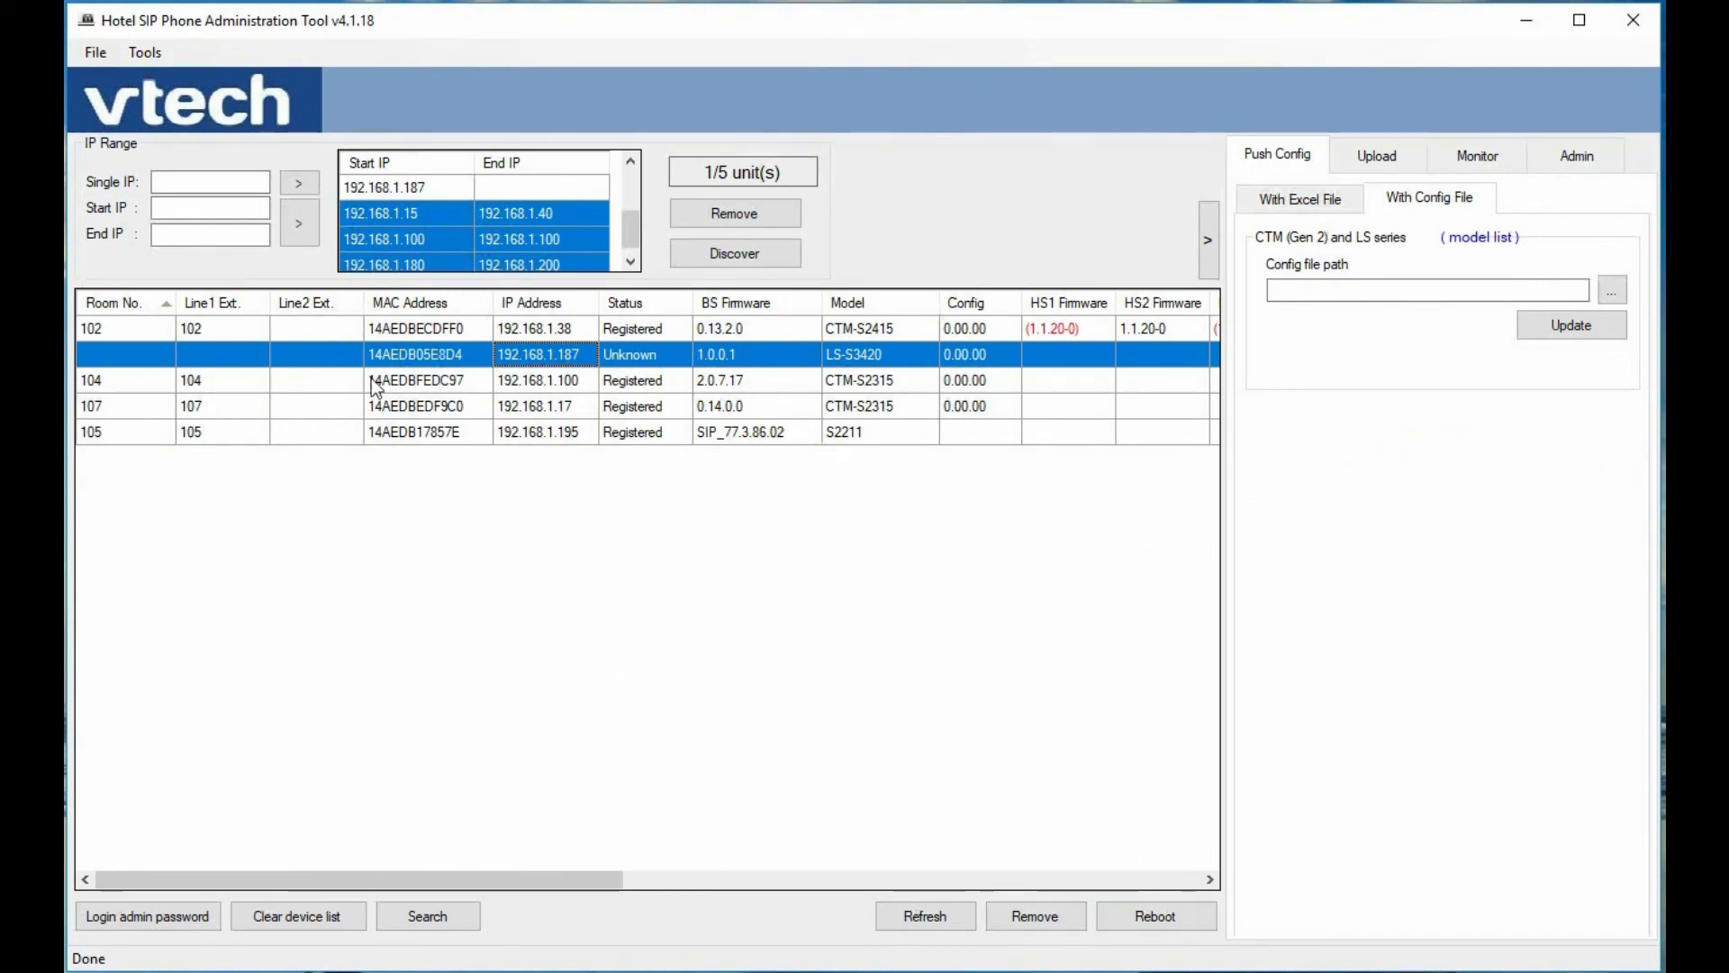
{"action": "left_click", "coordinate": [917, 928]}
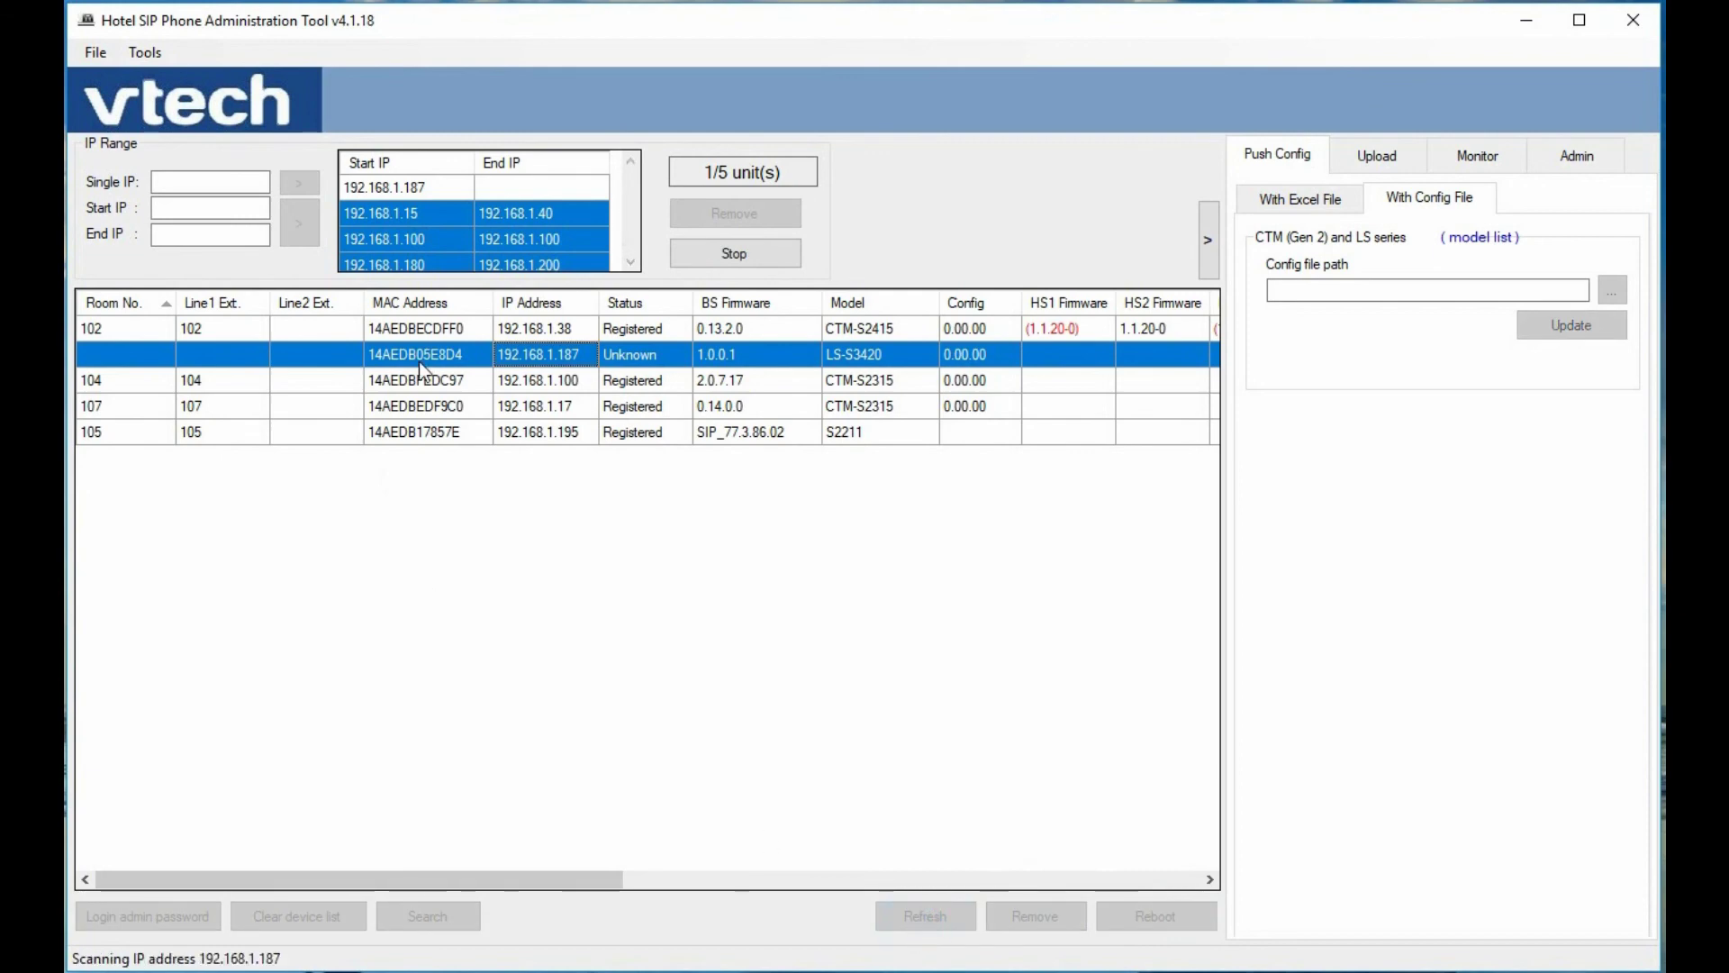